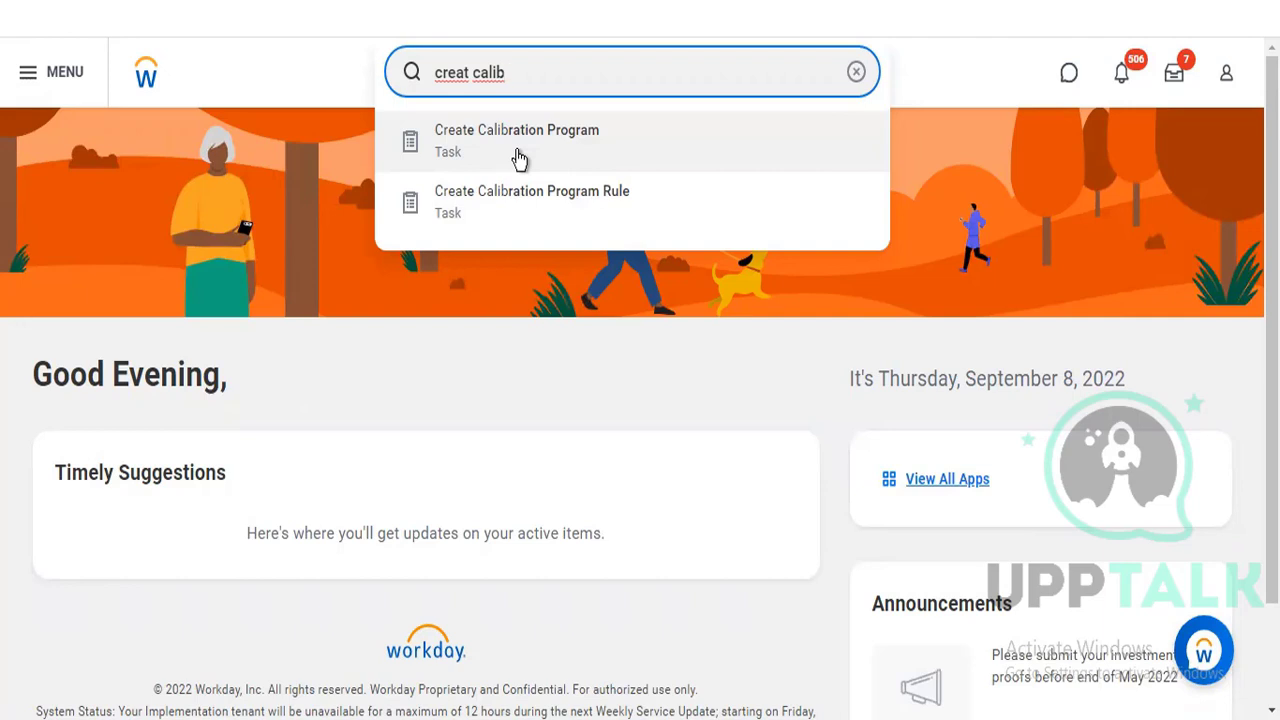
# - Open the Create Calibration Program task and set Applies To to the Director Level rule
pyautogui.click(519, 158)
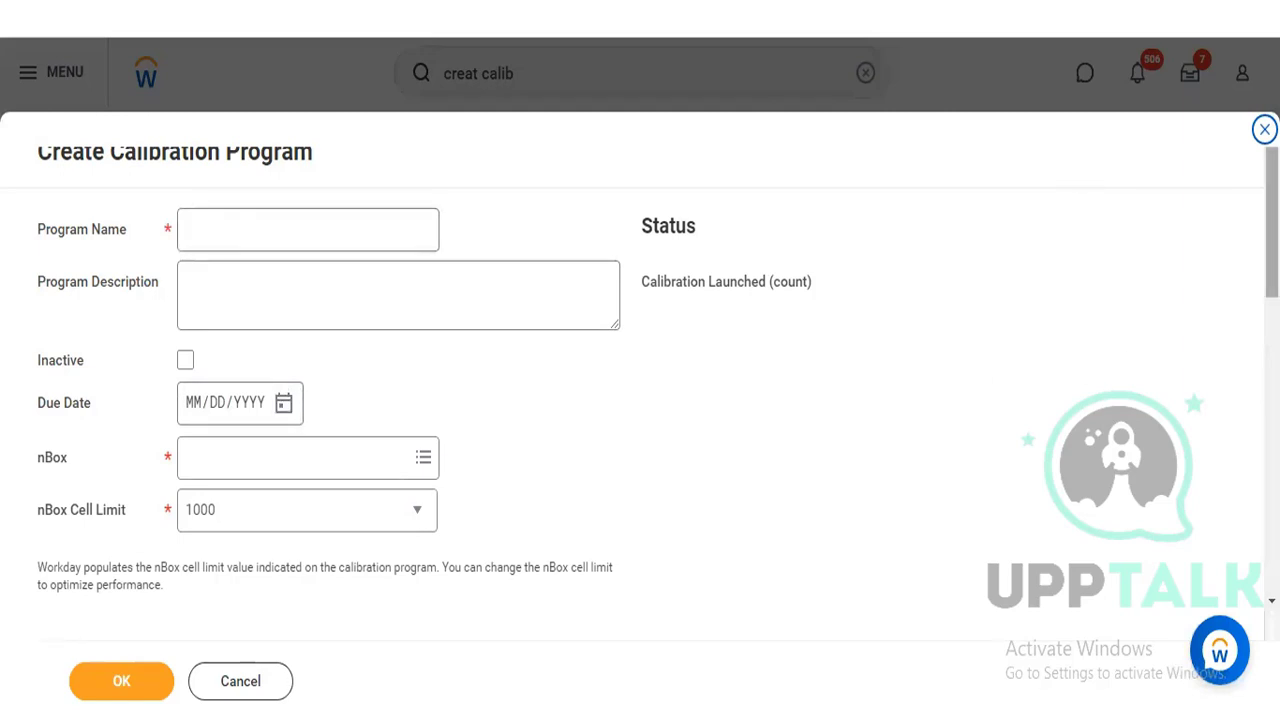
pyautogui.scroll(-2, 1271, 250)
pyautogui.moveTo(1271, 256); pyautogui.dragTo(1271, 285)
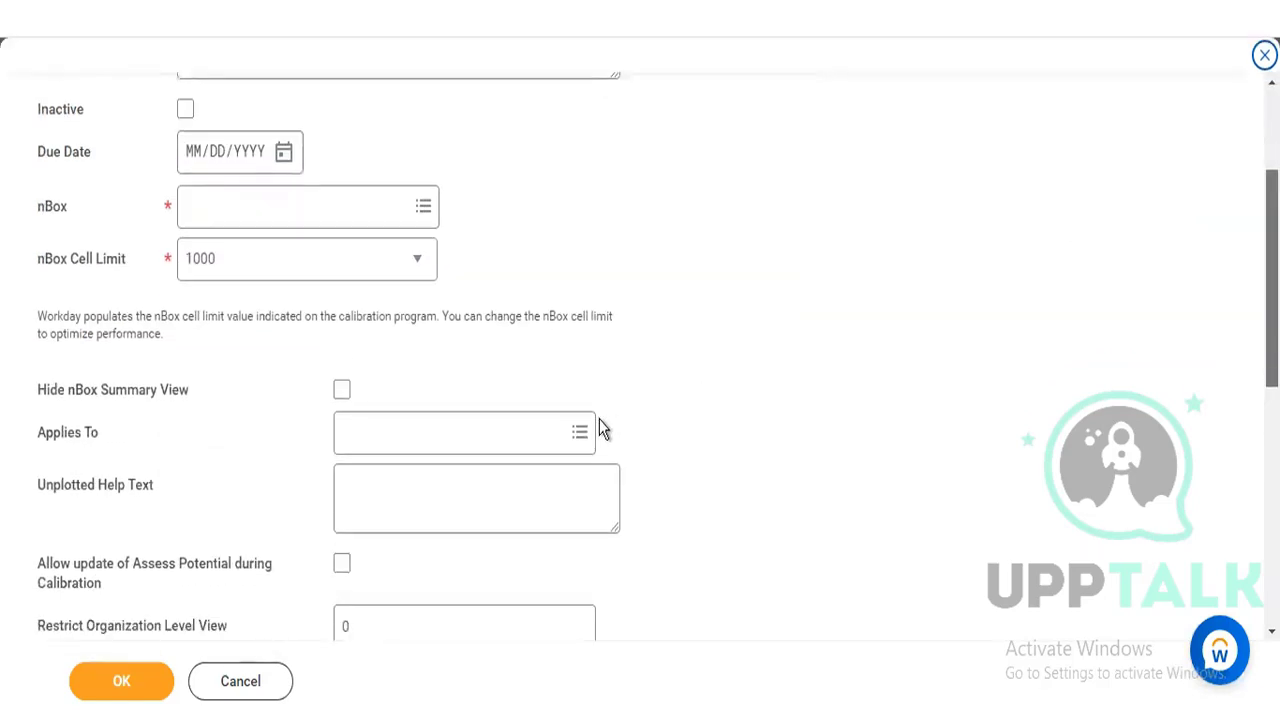
pyautogui.click(395, 408)
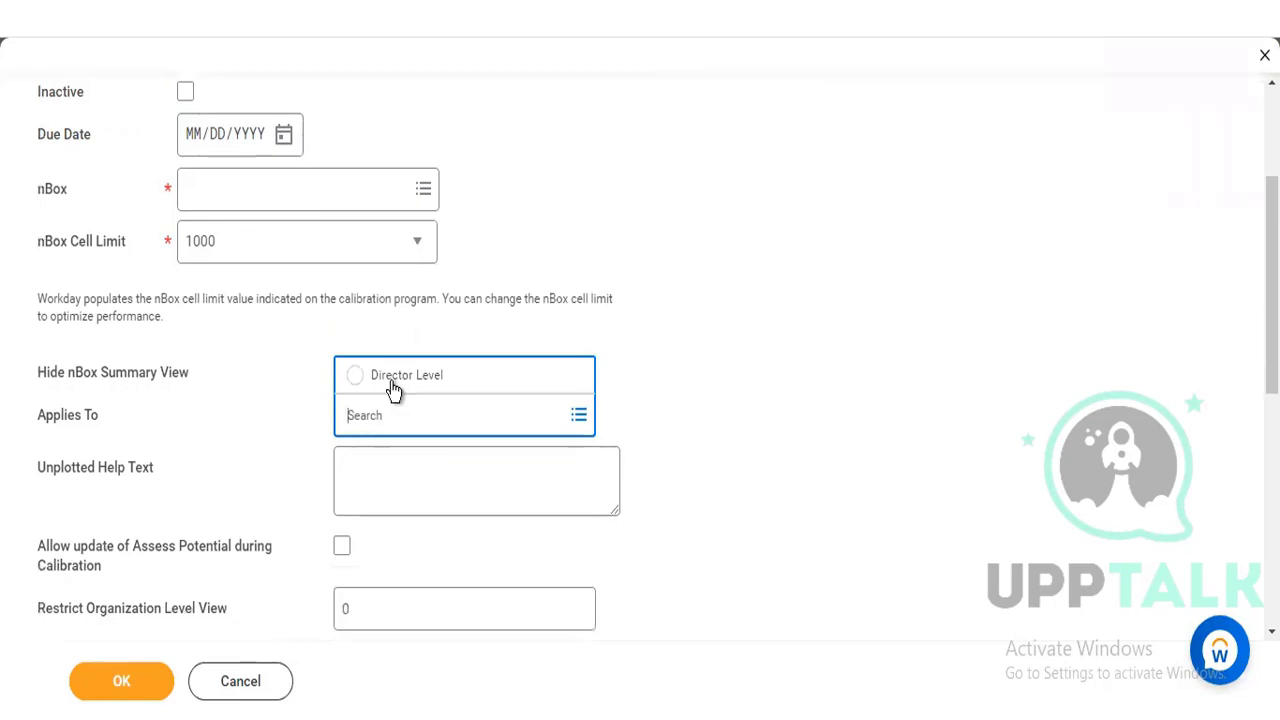
pyautogui.click(392, 384)
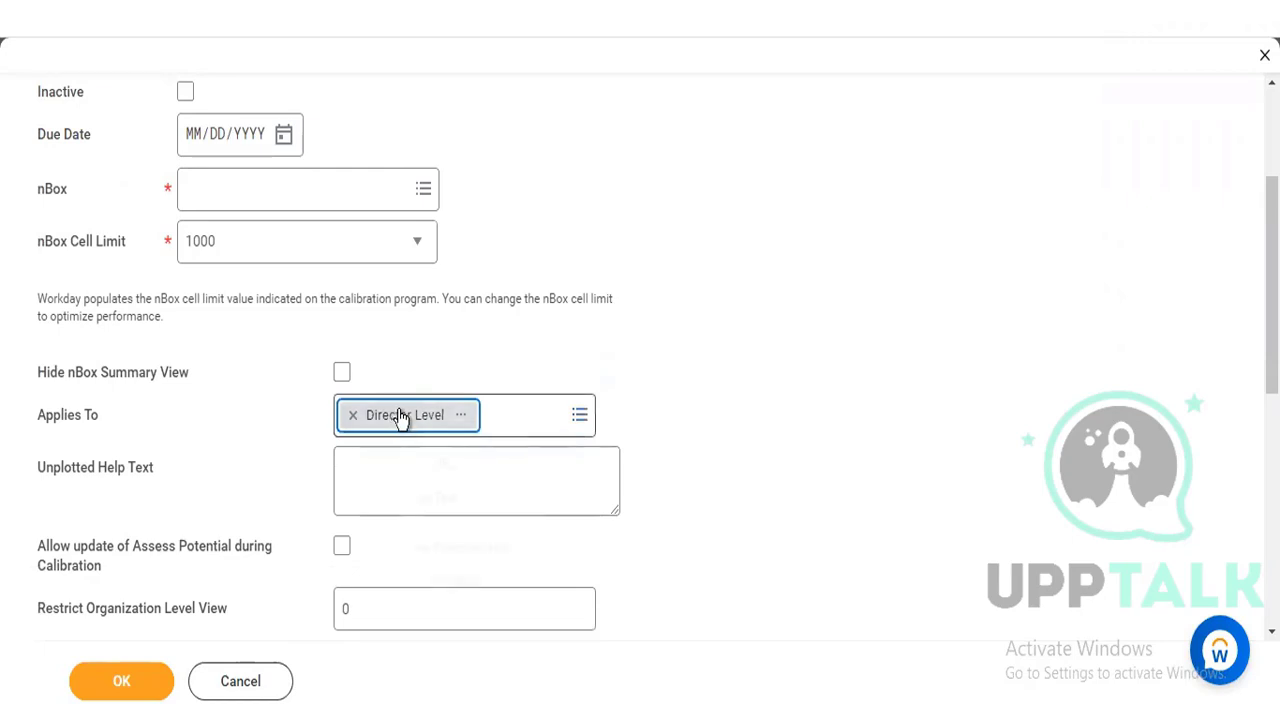
# - Open the Director Level rule from Applies To in a separate tab to examine its rule conditions
pyautogui.rightClick(400, 416)
pyautogui.click(413, 428)
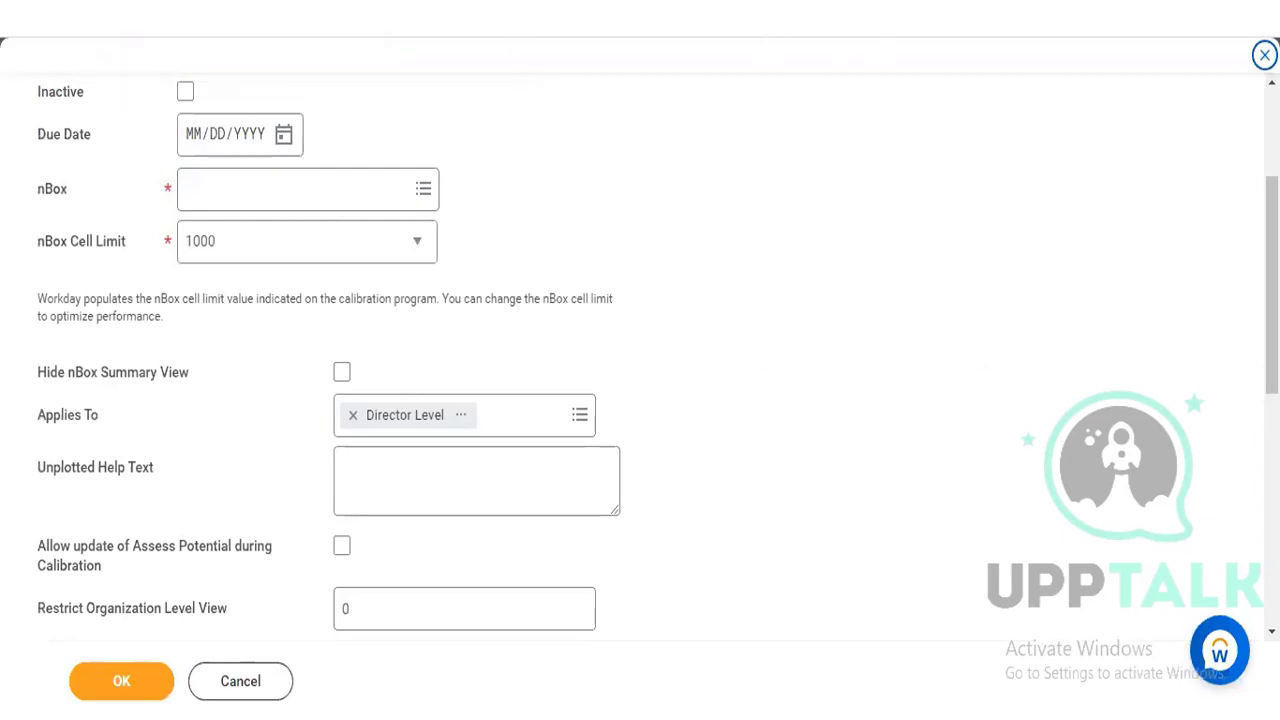
pyautogui.scroll(3, 1203, 45)
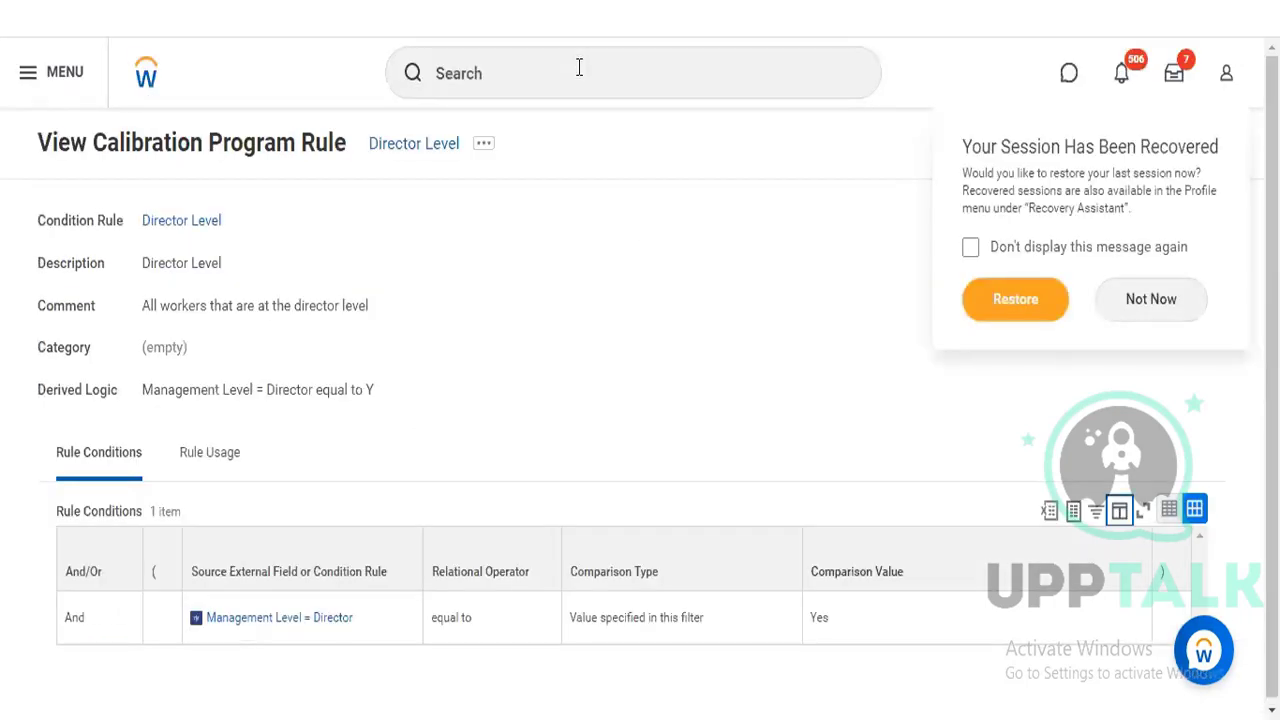
# - Search for "creat calib" and open the Create Calibration Program Rule task
pyautogui.click(579, 67)
pyautogui.write('cre')
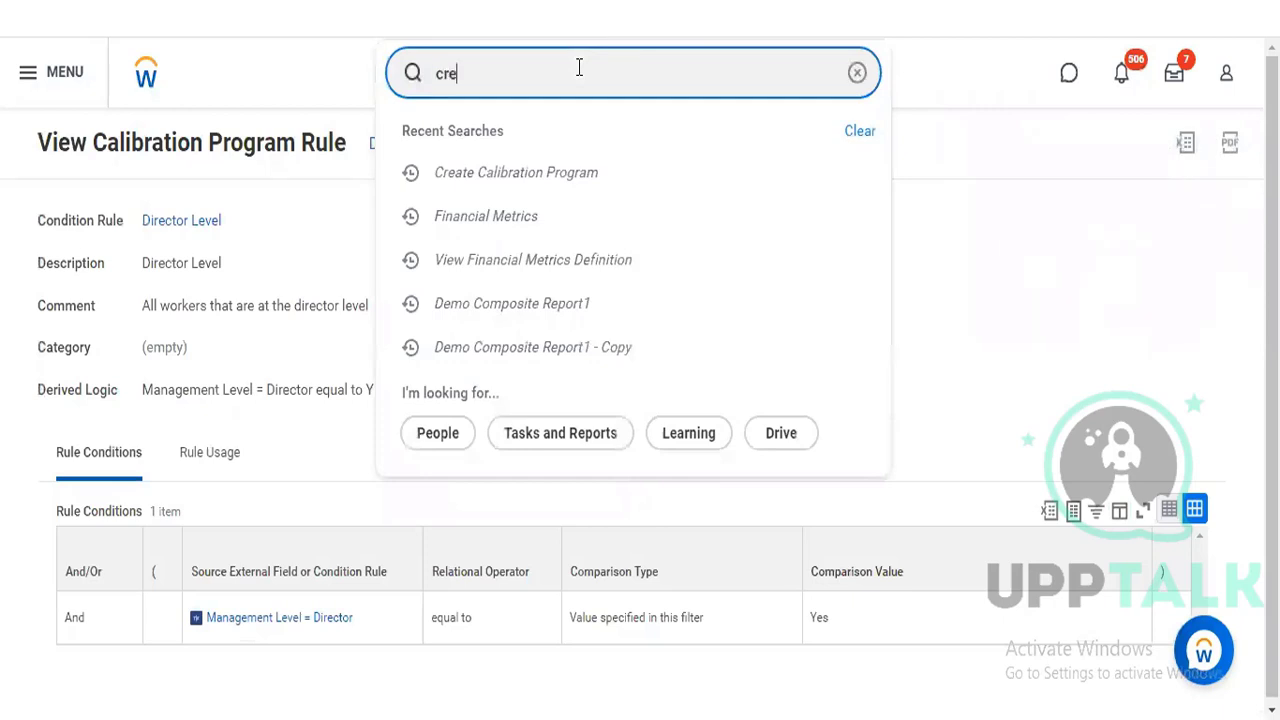
pyautogui.write('at calib')
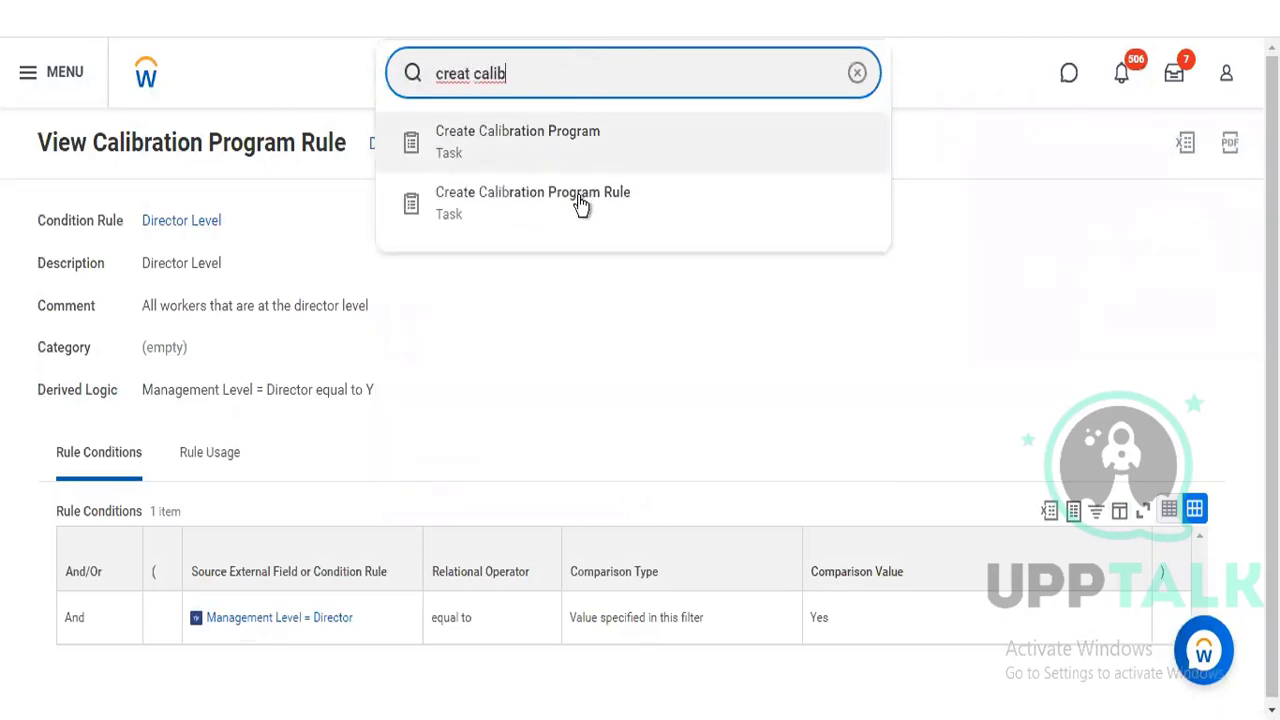
pyautogui.click(580, 203)
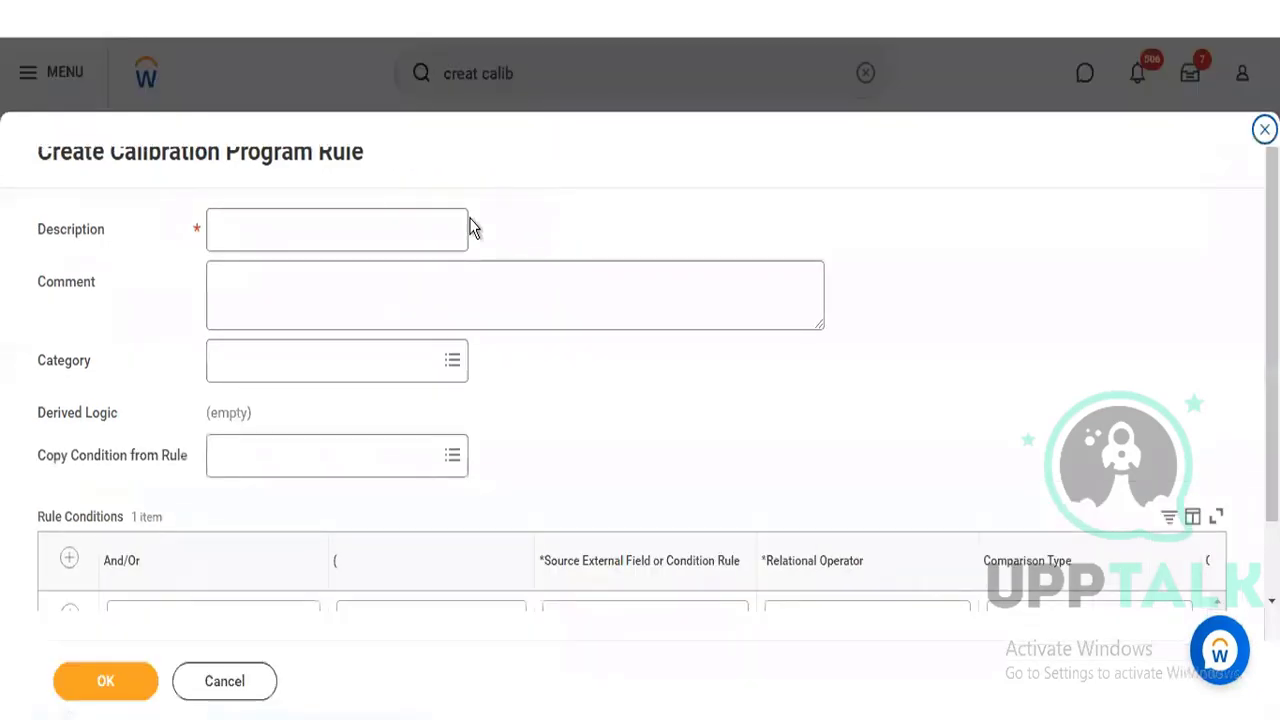
# - Enter the rule description "Hire Date greater than 6 month ago and currently active"
pyautogui.click(395, 239)
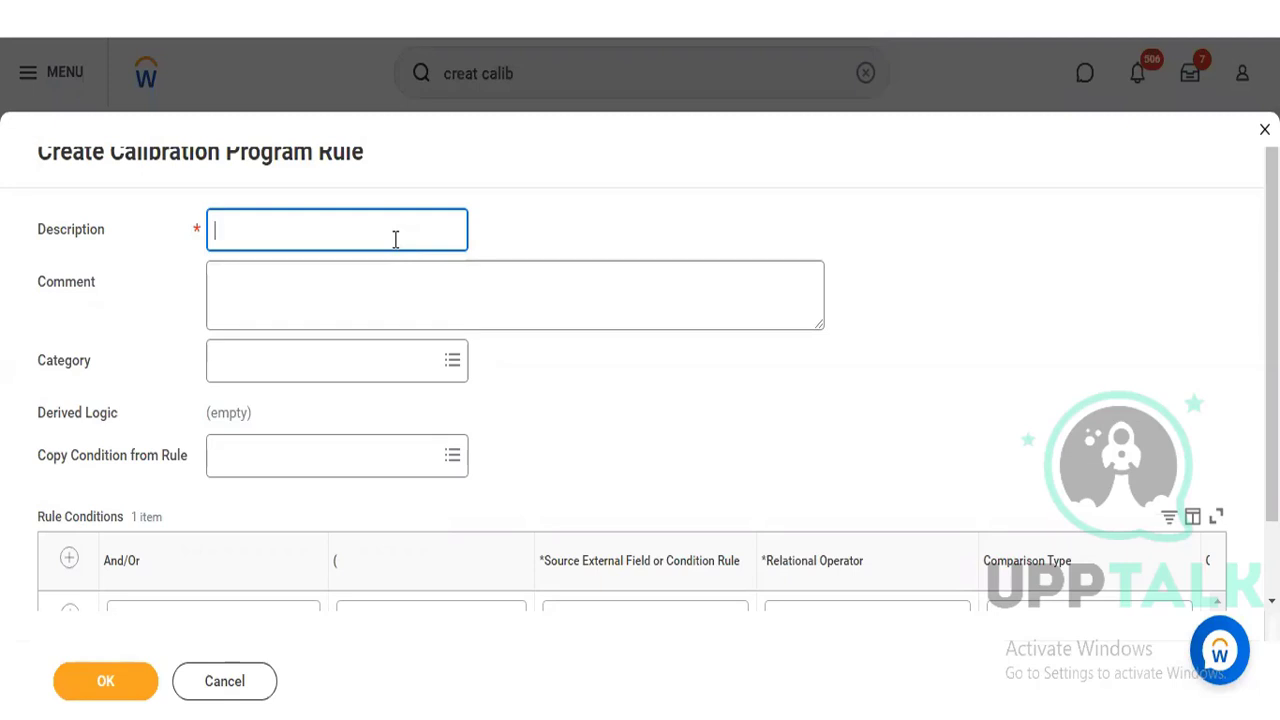
pyautogui.write('Hire Date greater th')
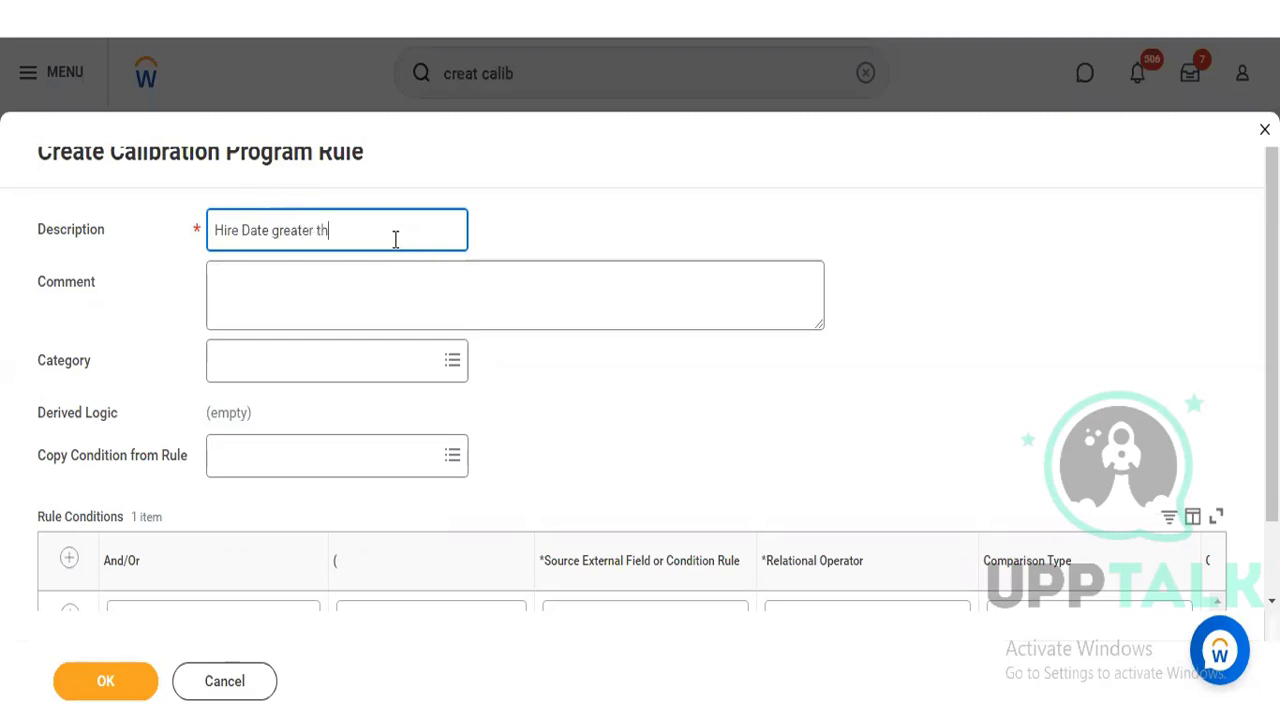
pyautogui.write('an 6 months')
pyautogui.write('s ago and currentl')
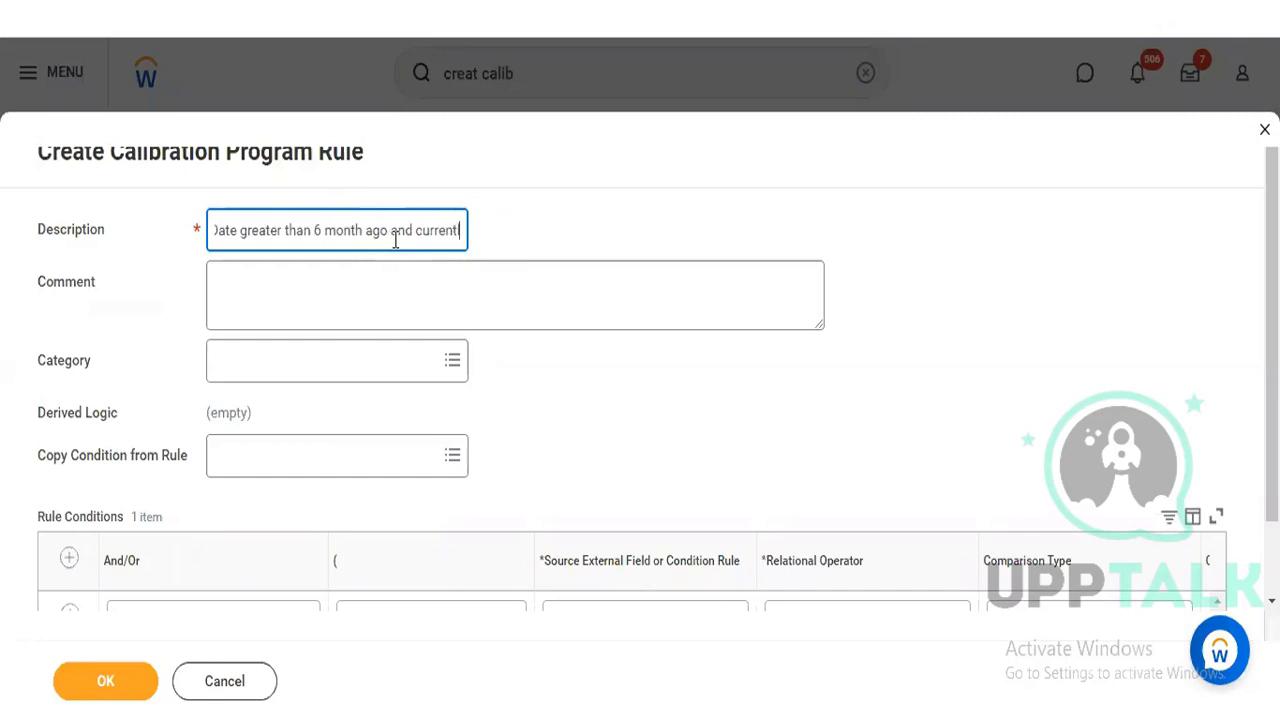
pyautogui.write('y active')
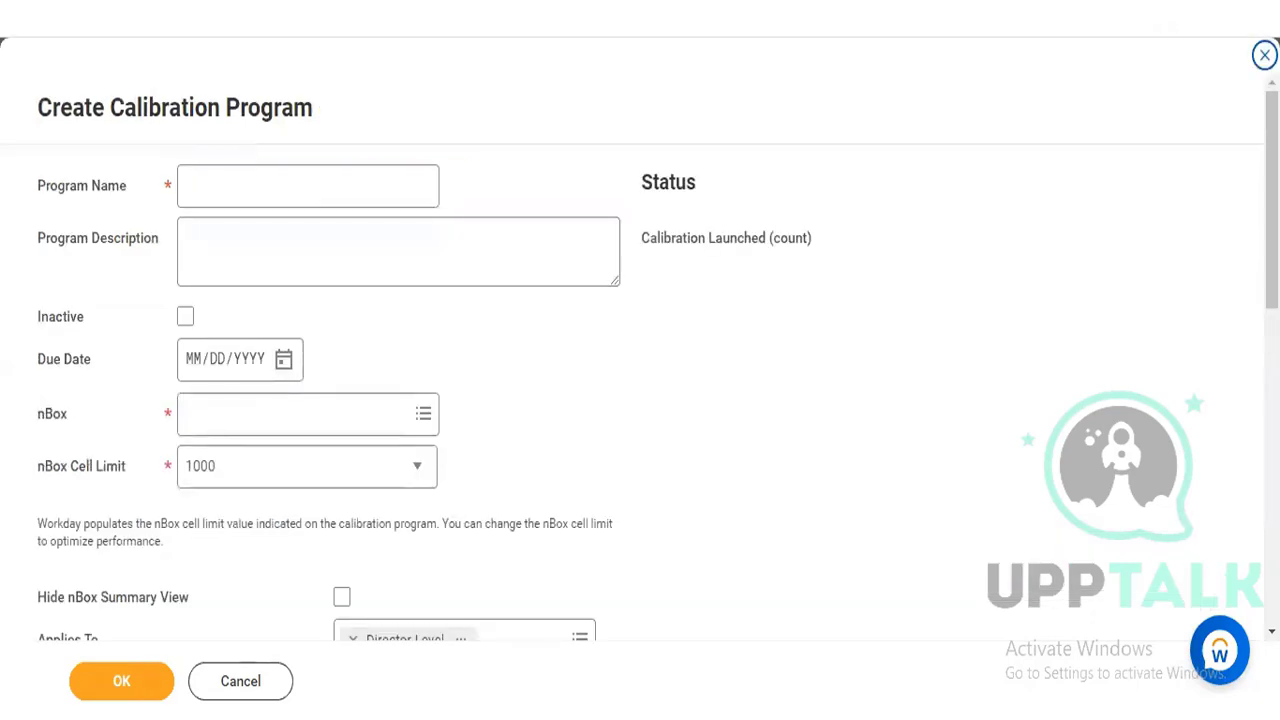
# - Set the first rule condition's source external field to Currently Active and view that field's details
pyautogui.scroll(-1, 1234, 369)
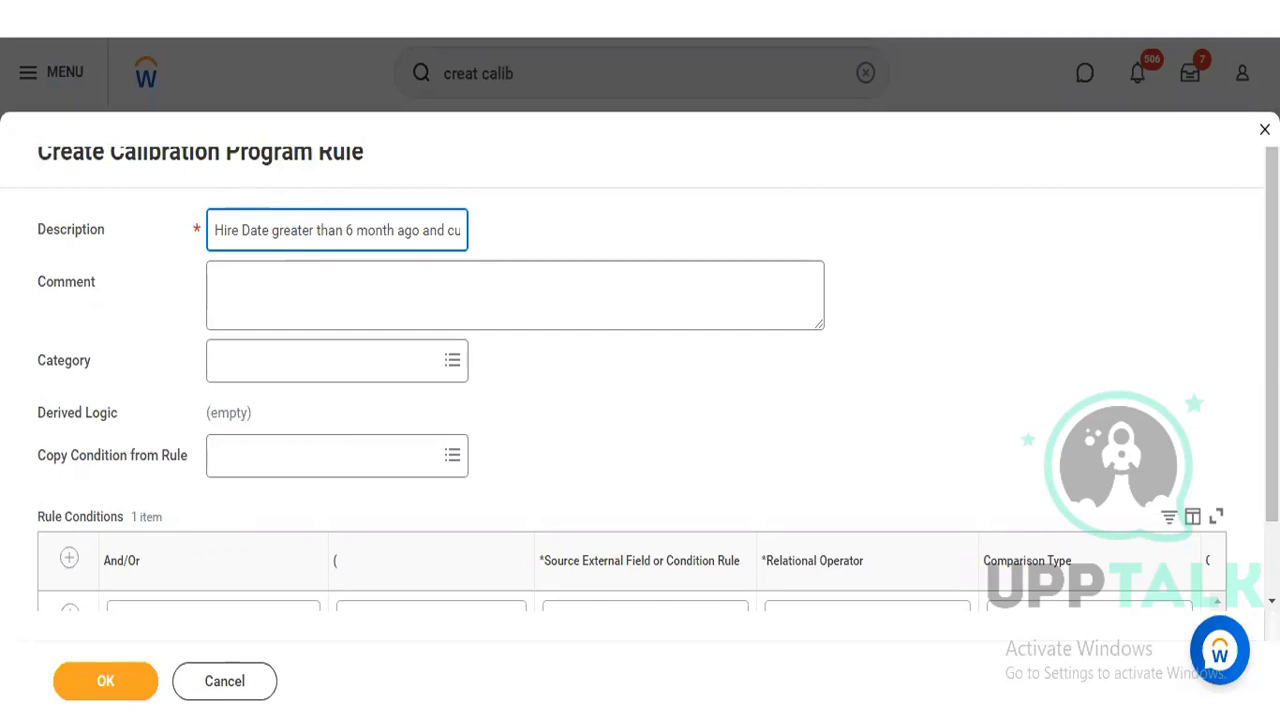
pyautogui.scroll(-2, 893, 491)
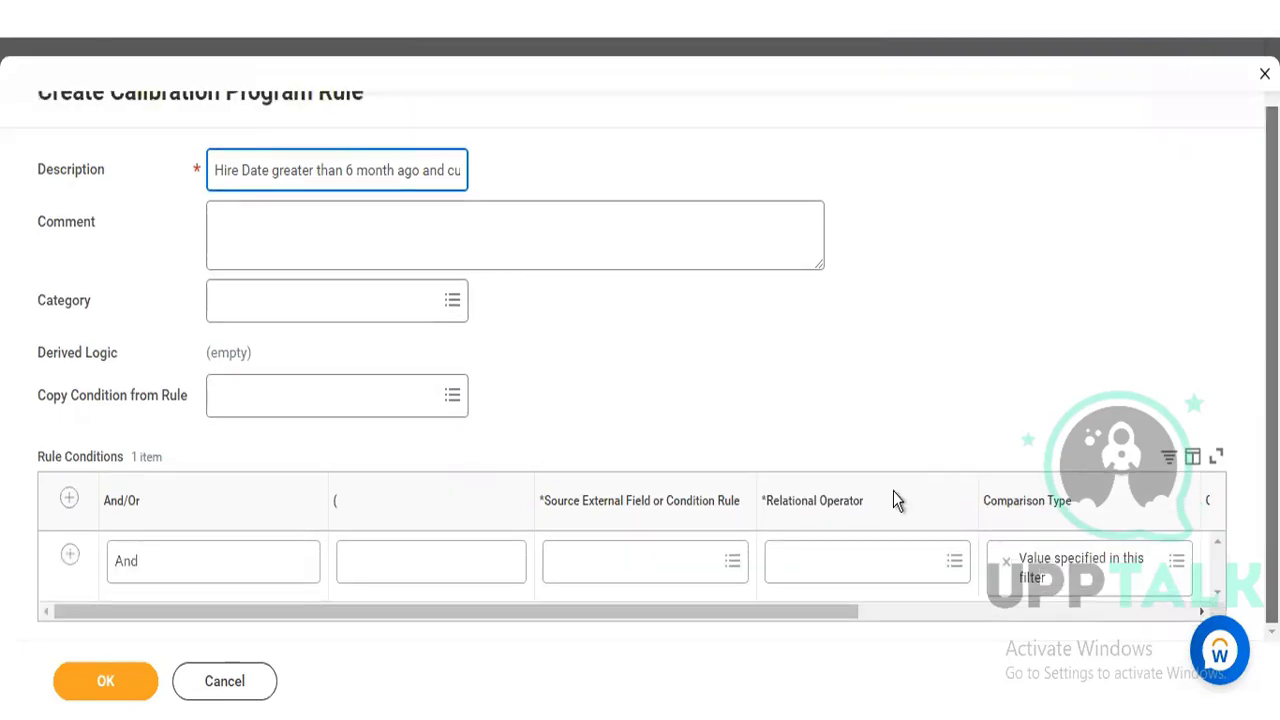
pyautogui.click(626, 567)
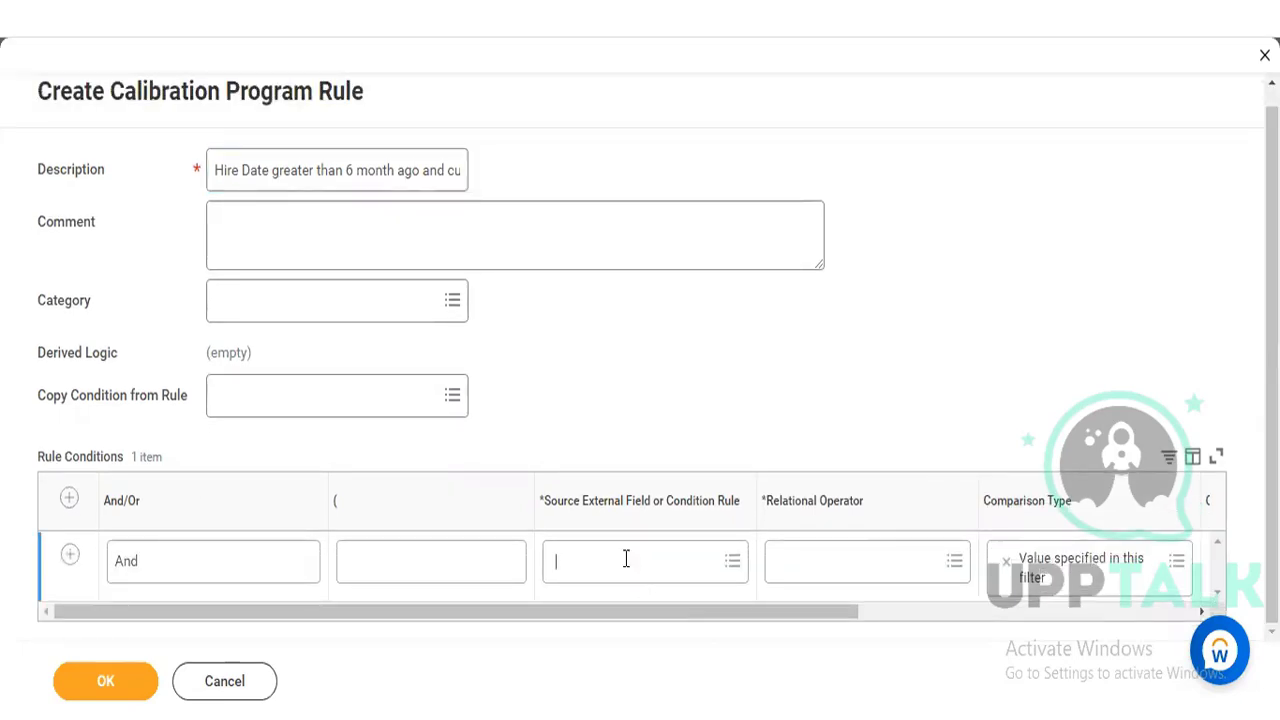
pyautogui.write('c')
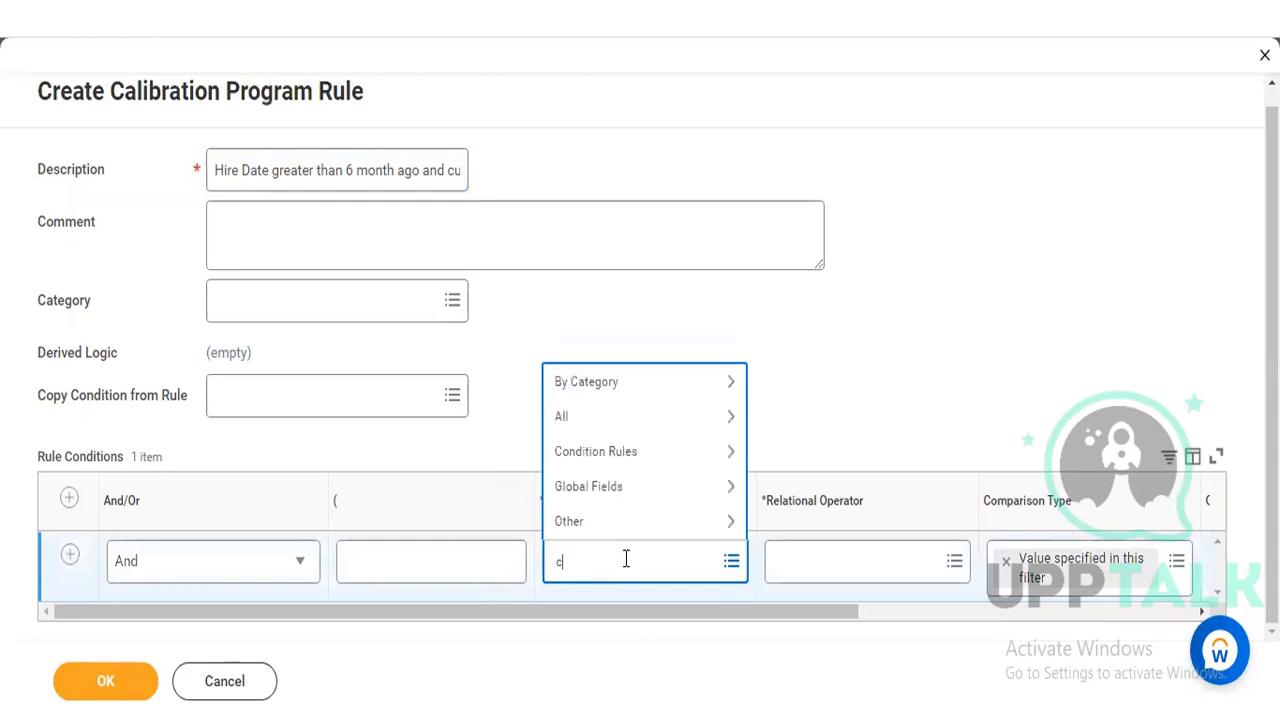
pyautogui.write('urrently active')
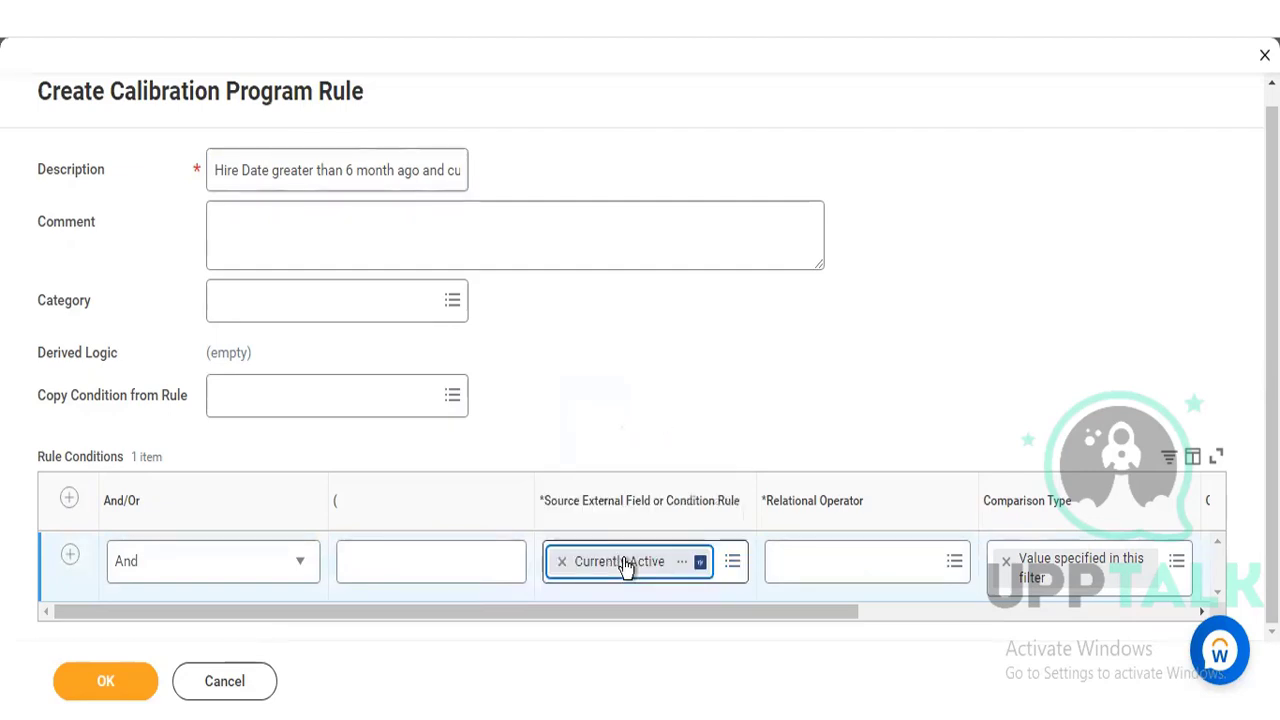
pyautogui.click(681, 563)
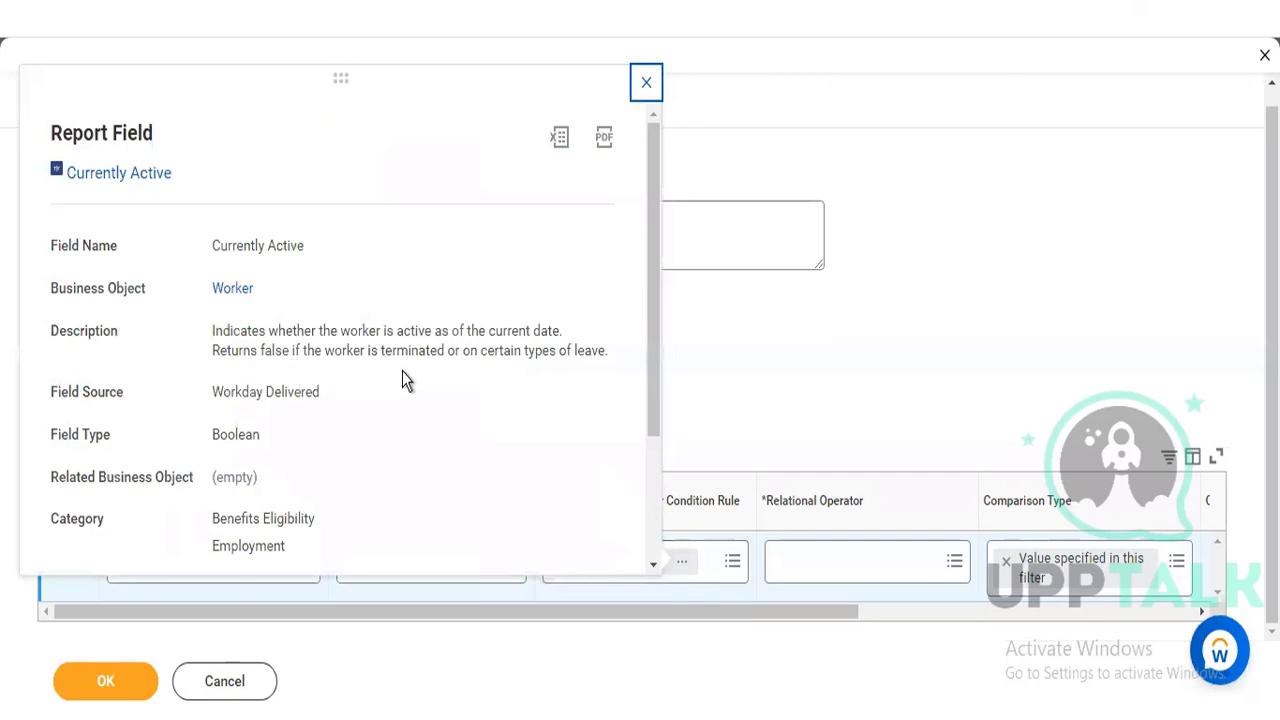
pyautogui.click(662, 363)
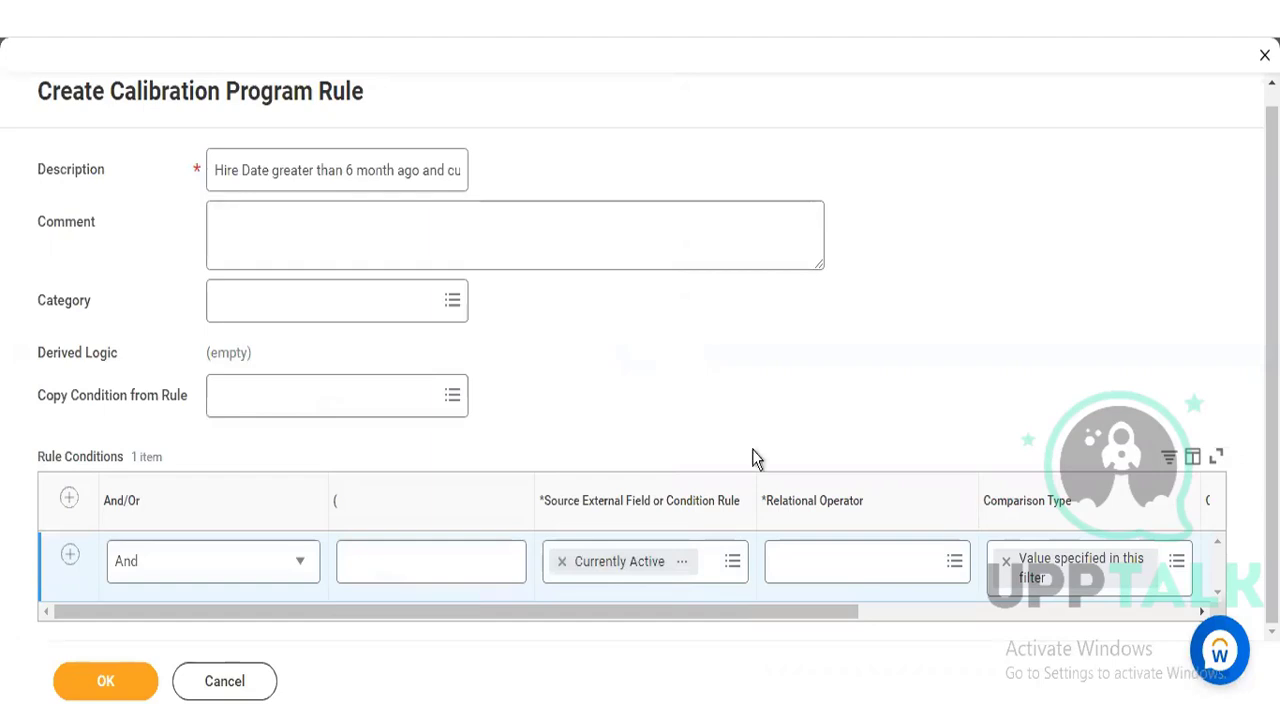
# - Set the Currently Active condition's relational operator to "equal to" and tick its comparison value
pyautogui.click(810, 564)
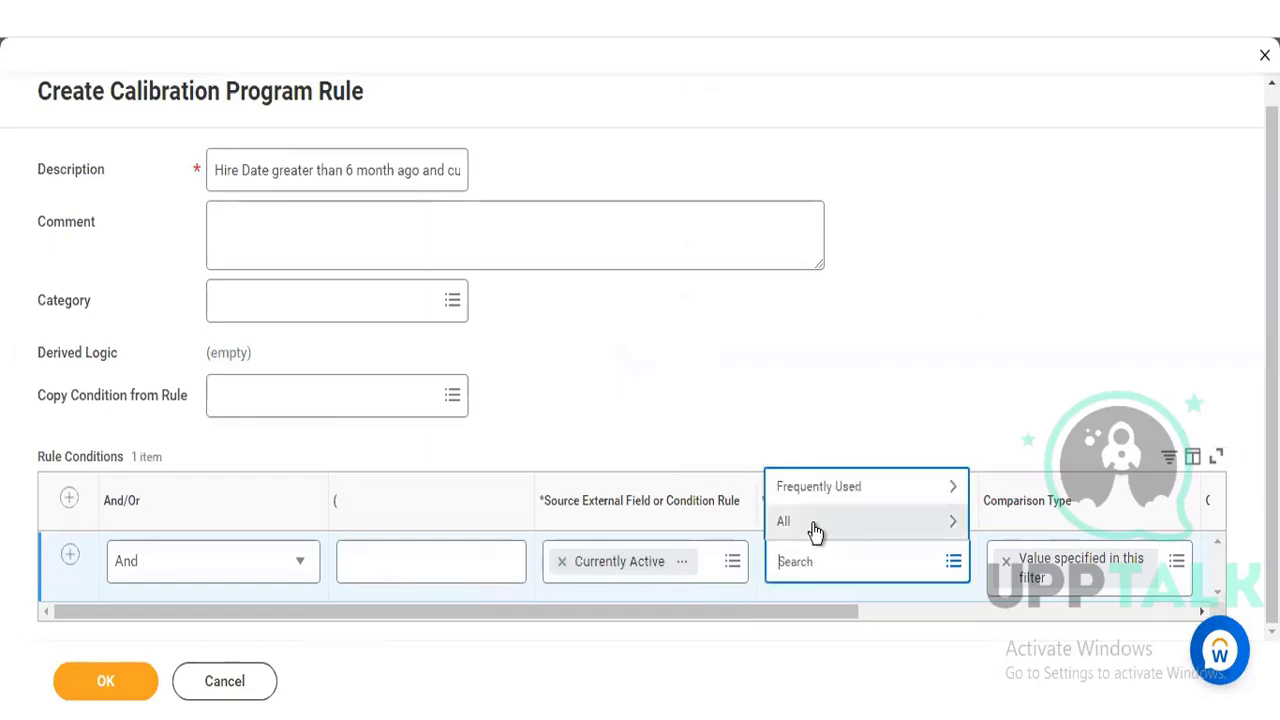
pyautogui.click(811, 524)
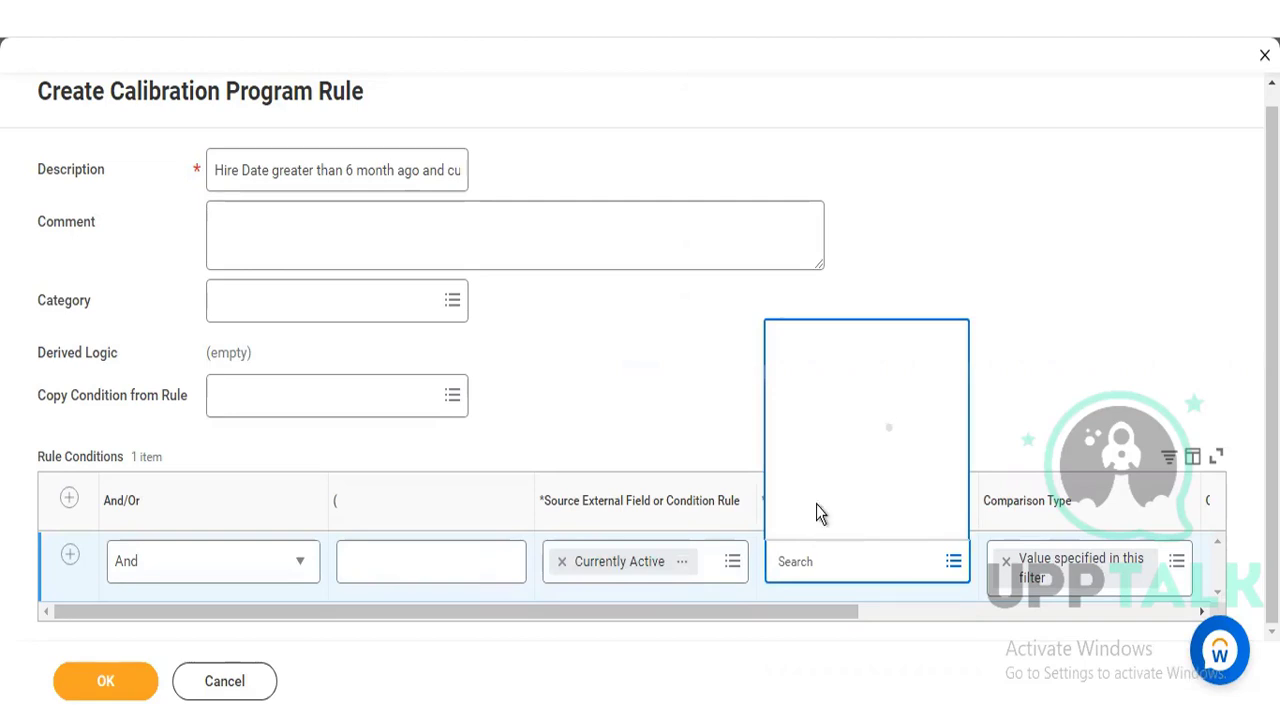
pyautogui.click(826, 490)
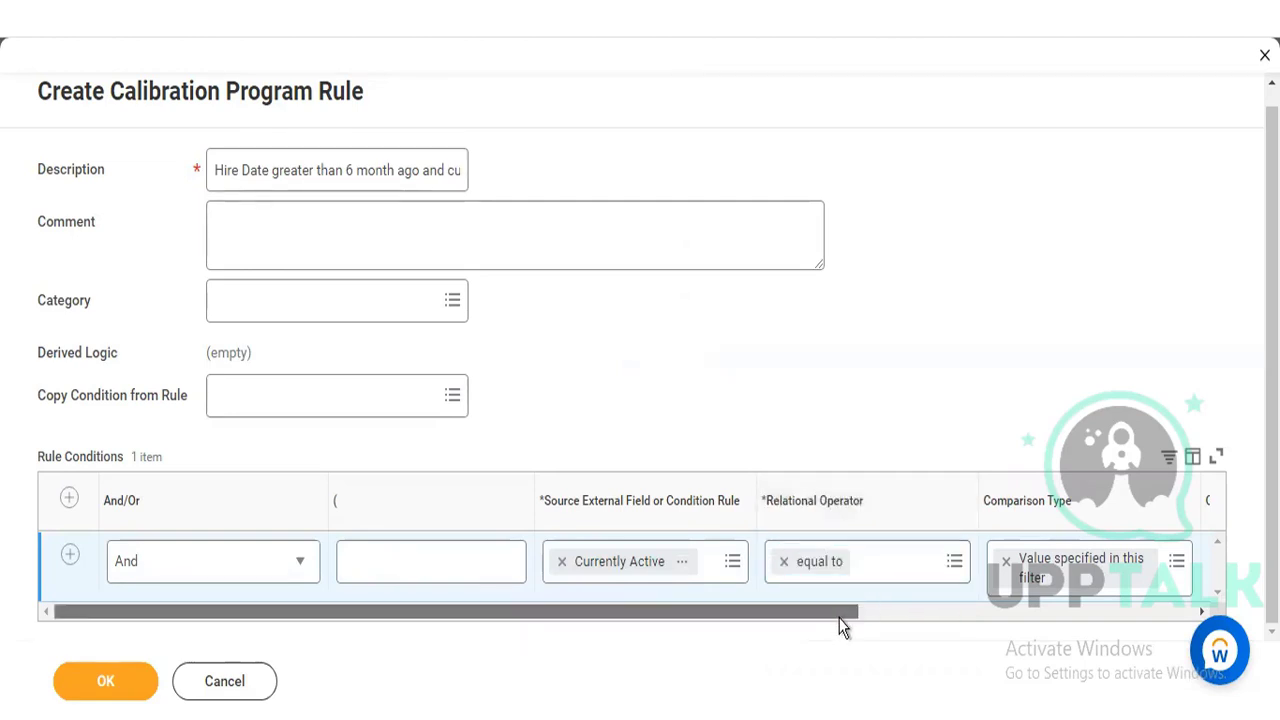
pyautogui.moveTo(835, 615); pyautogui.dragTo(928, 620)
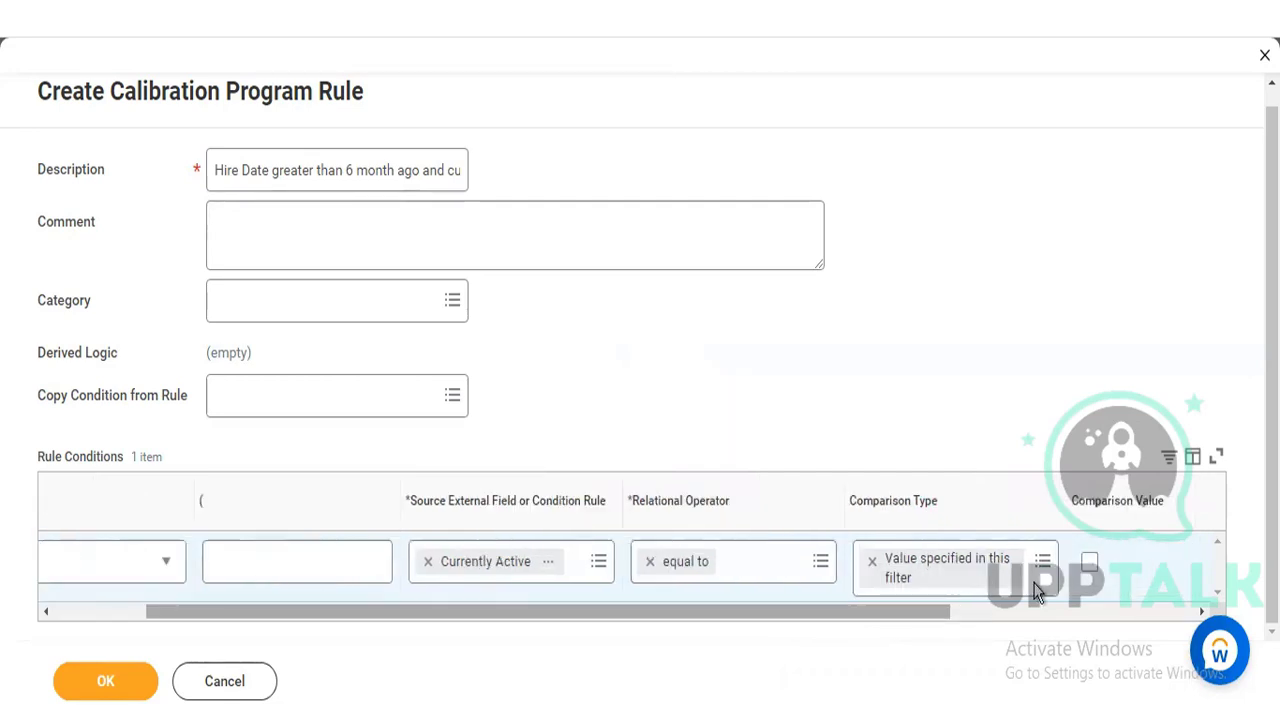
pyautogui.click(1090, 566)
pyautogui.moveTo(580, 610); pyautogui.dragTo(464, 600)
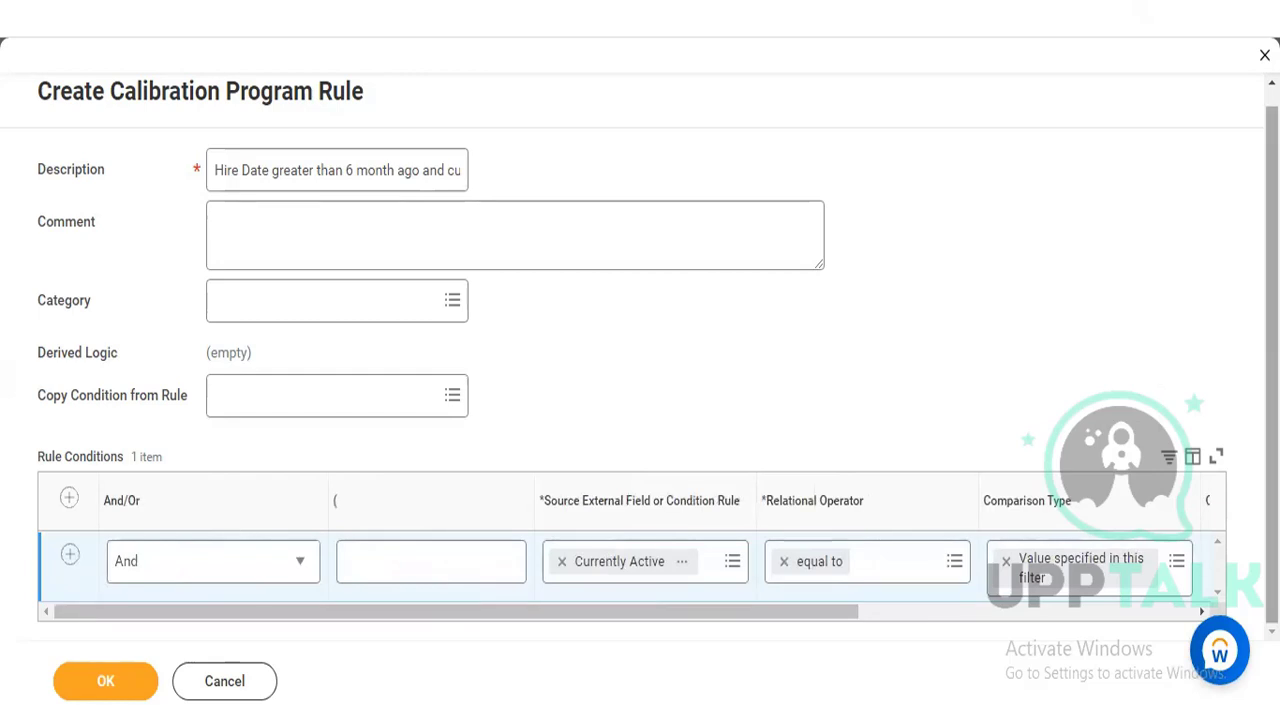
pyautogui.click(569, 514)
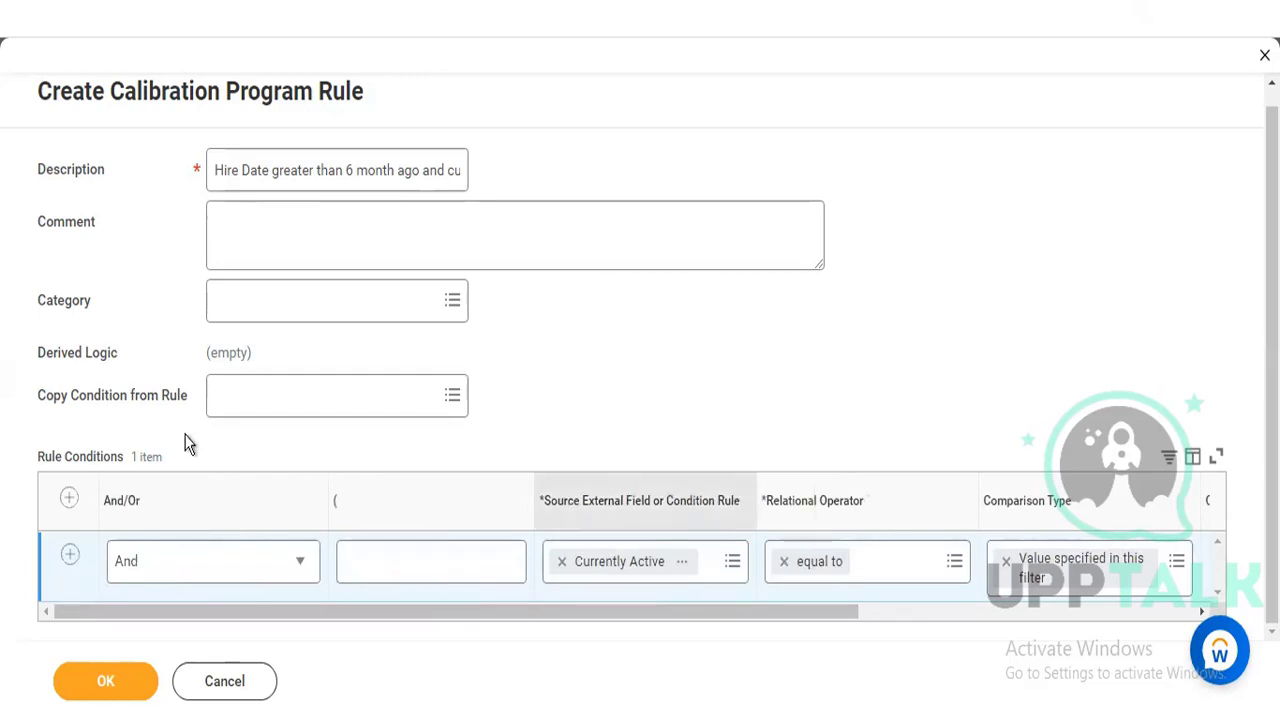
pyautogui.click(475, 445)
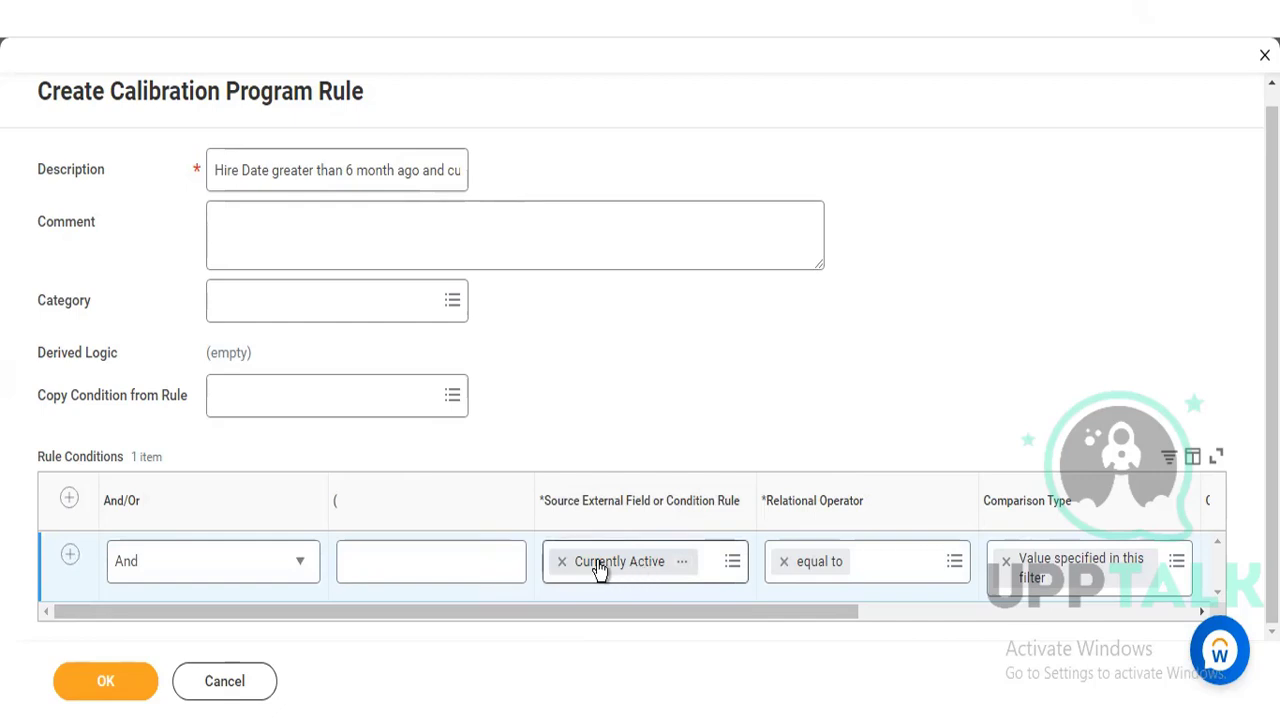
# - Examine the Currently Active report field's details, particularly its field source
pyautogui.click(681, 564)
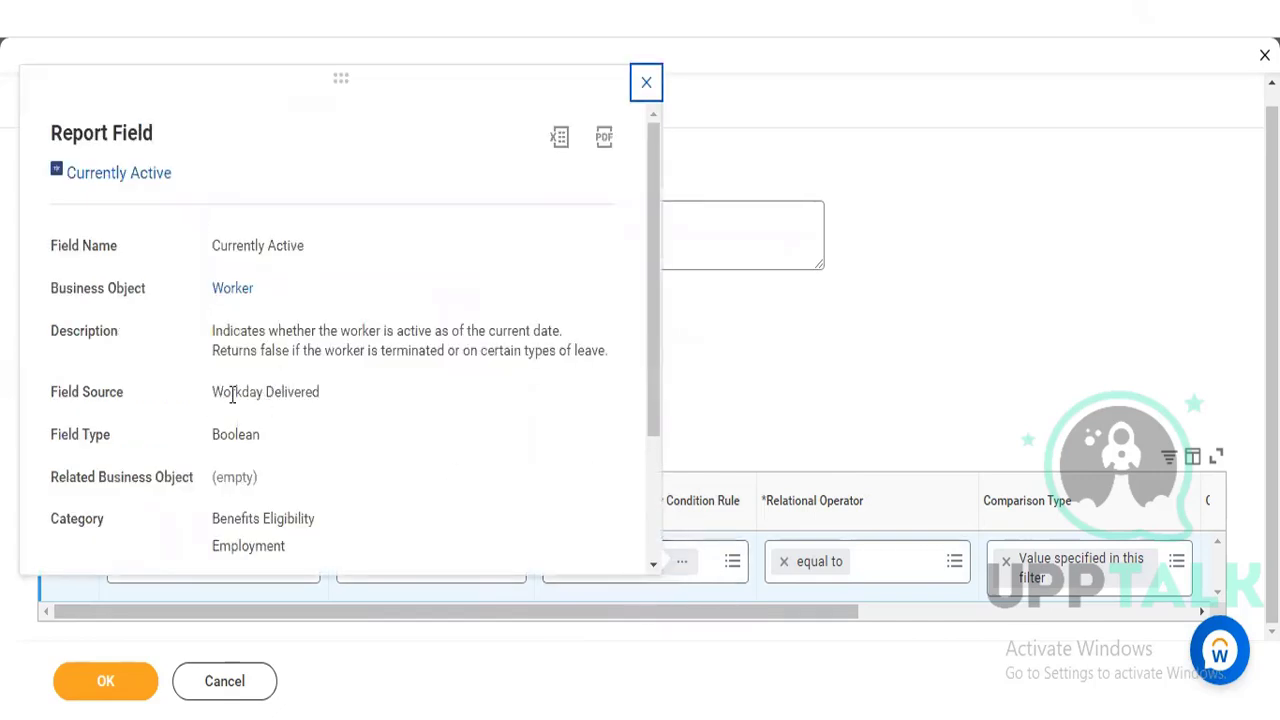
pyautogui.moveTo(213, 392); pyautogui.dragTo(337, 400)
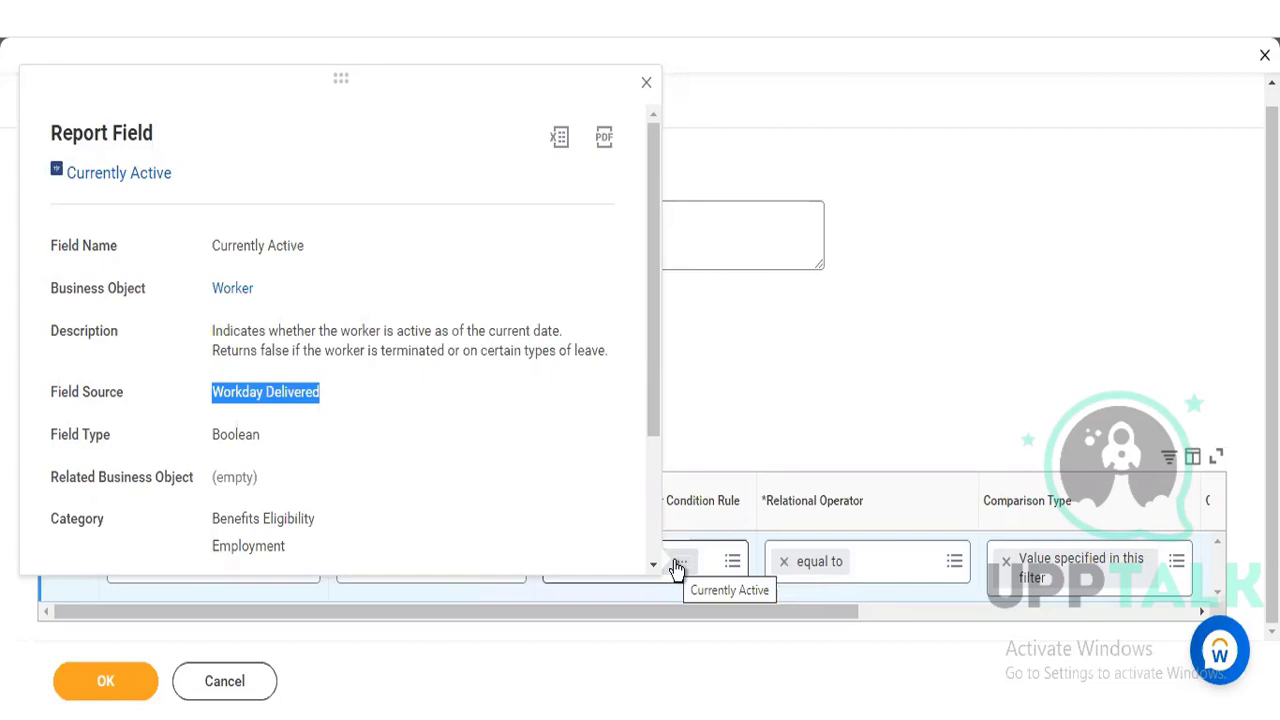
pyautogui.click(741, 399)
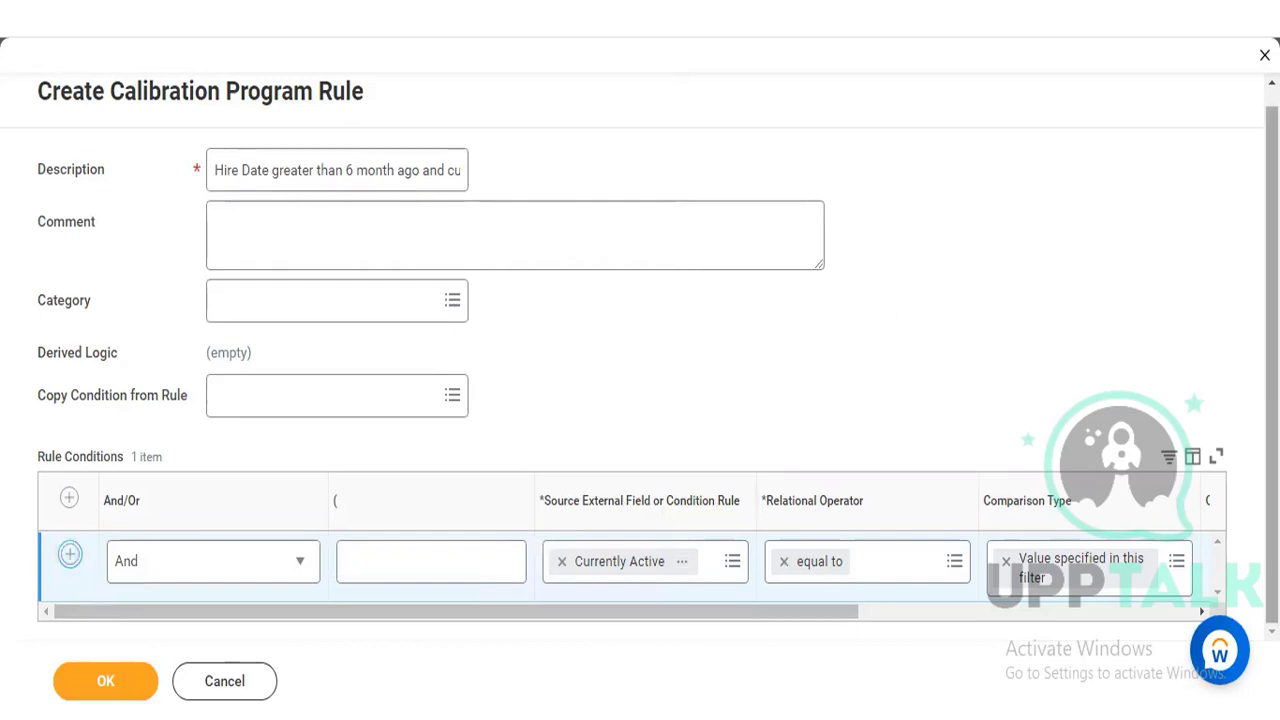
# - Add a second rule condition, view the Hire Date report field's details and choose it as the source external field
pyautogui.moveTo(1273, 346); pyautogui.dragTo(1273, 400)
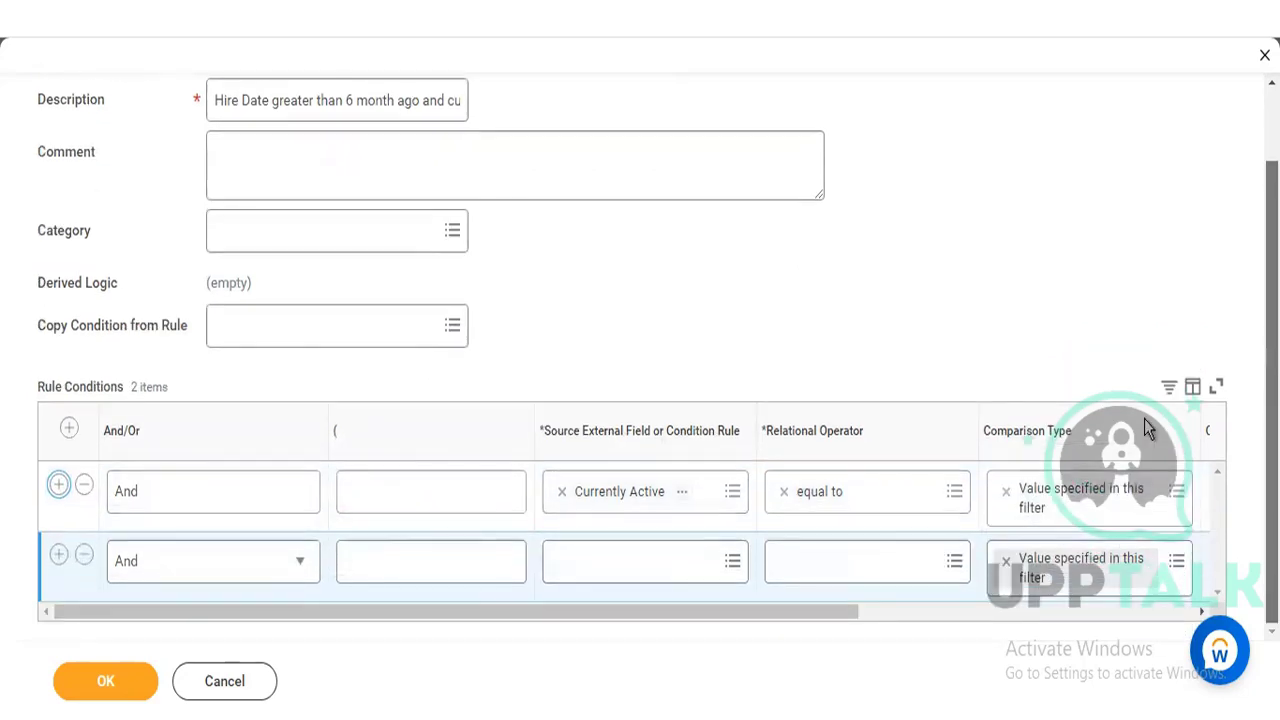
pyautogui.click(662, 575)
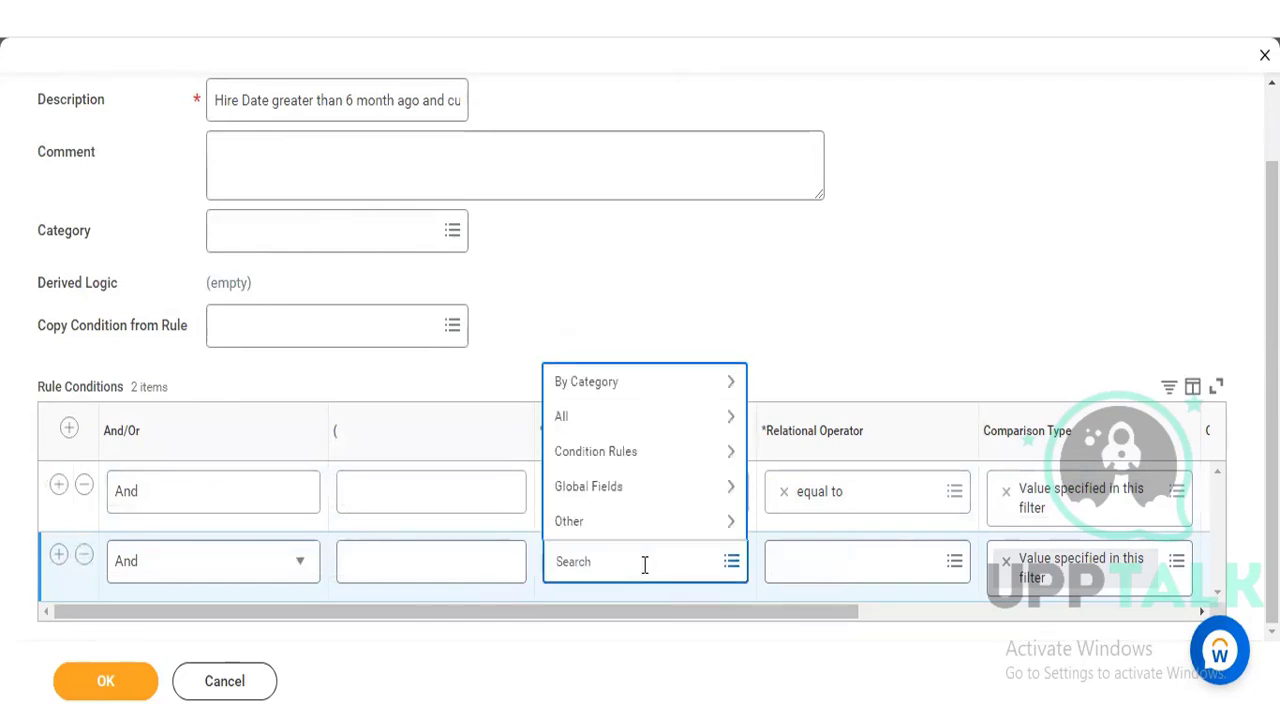
pyautogui.write('hire date4')
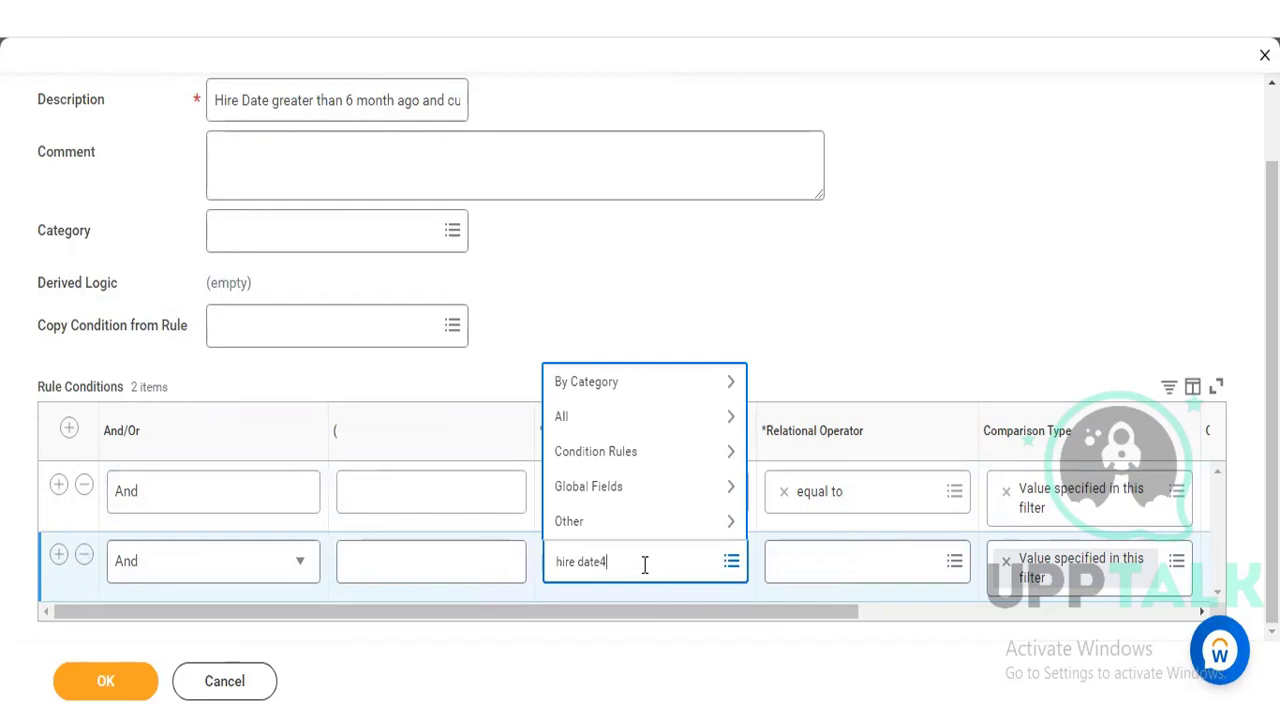
pyautogui.press('BackSpace')
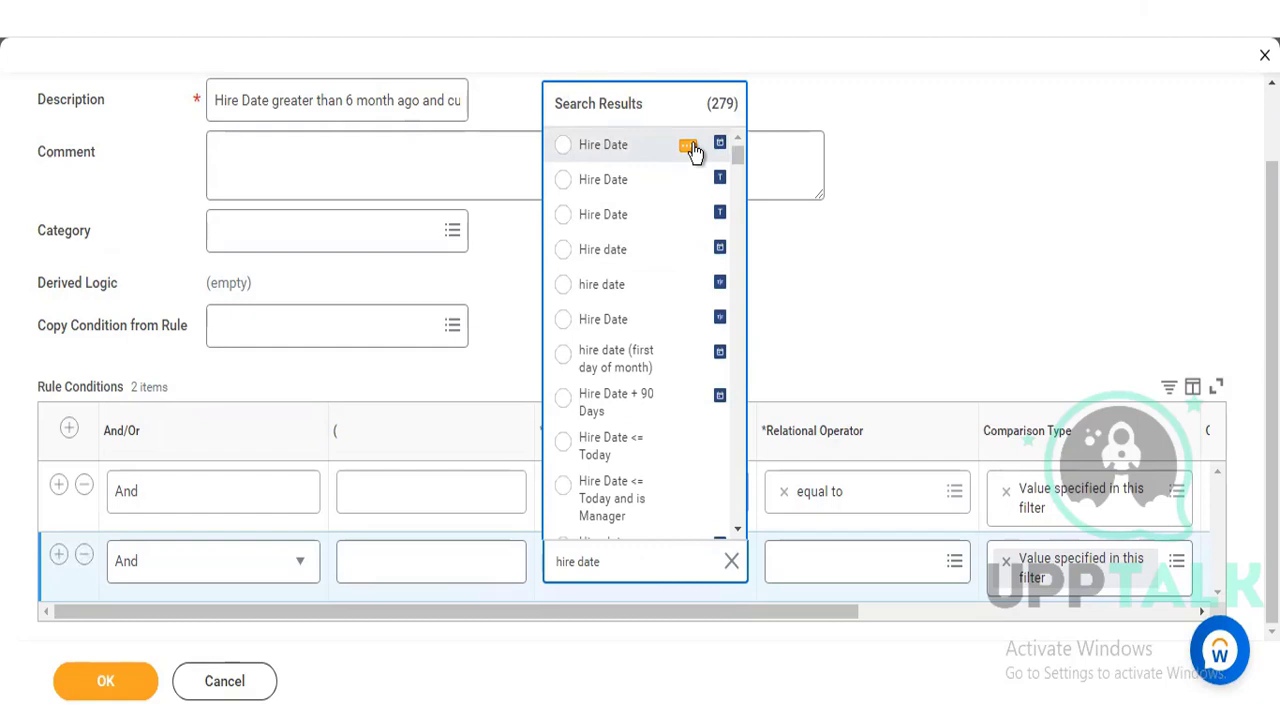
pyautogui.click(690, 148)
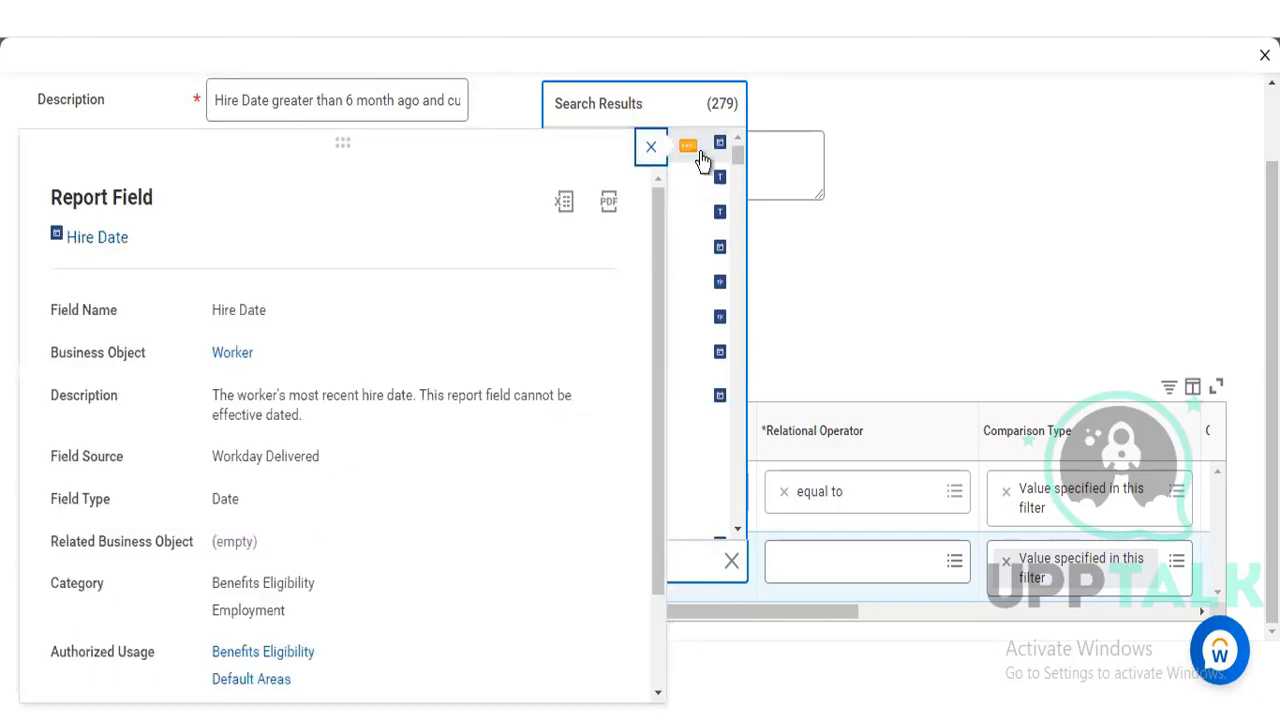
pyautogui.click(705, 156)
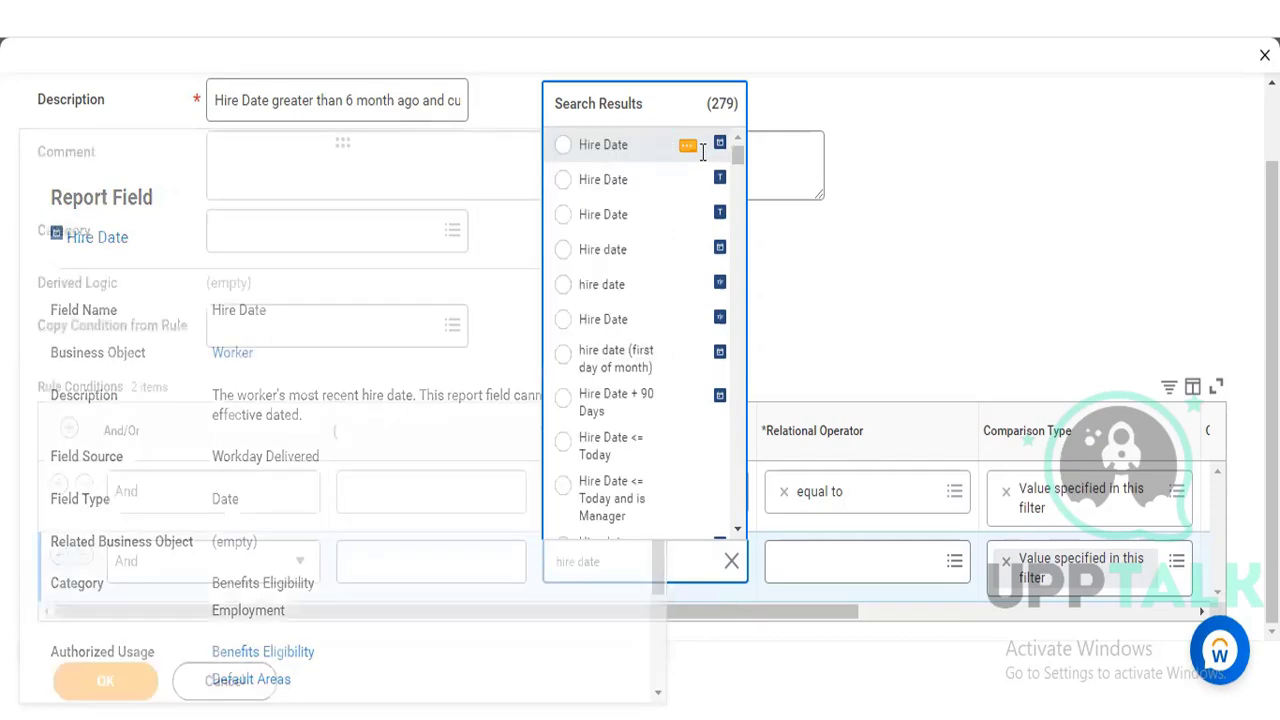
# - Set the Hire Date condition's relational operator to "greater than"
pyautogui.click(875, 572)
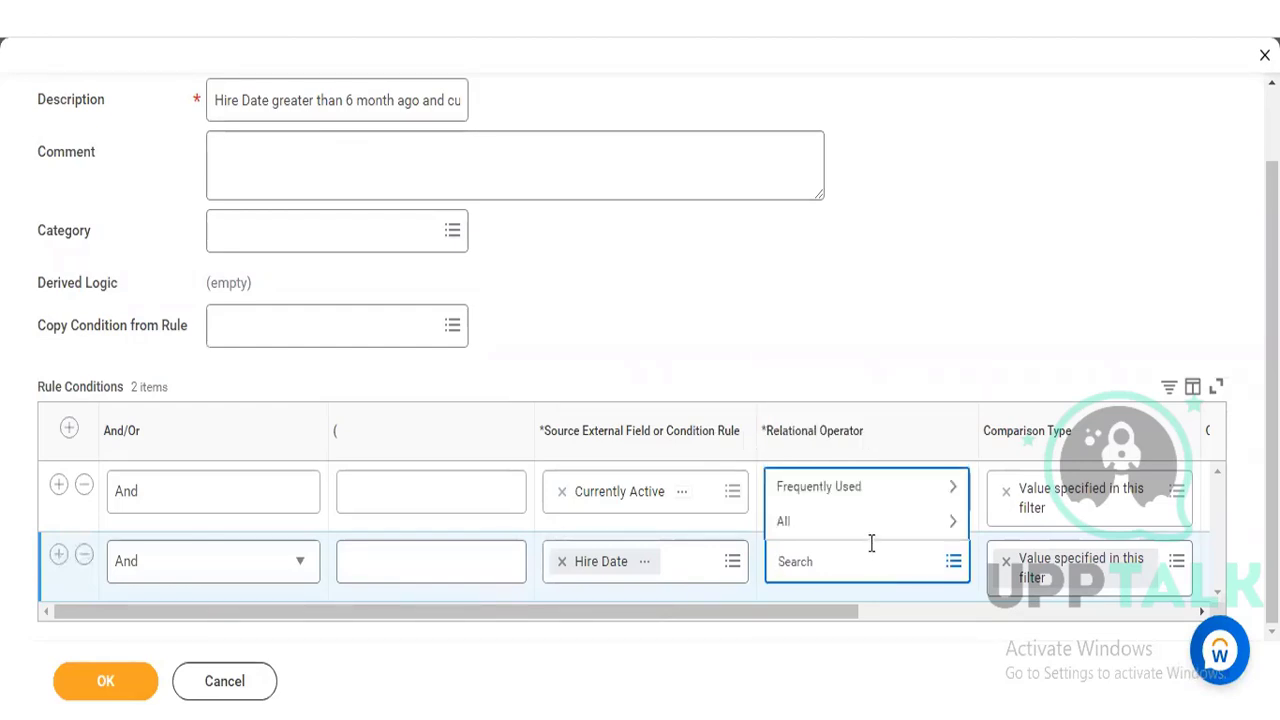
pyautogui.click(872, 522)
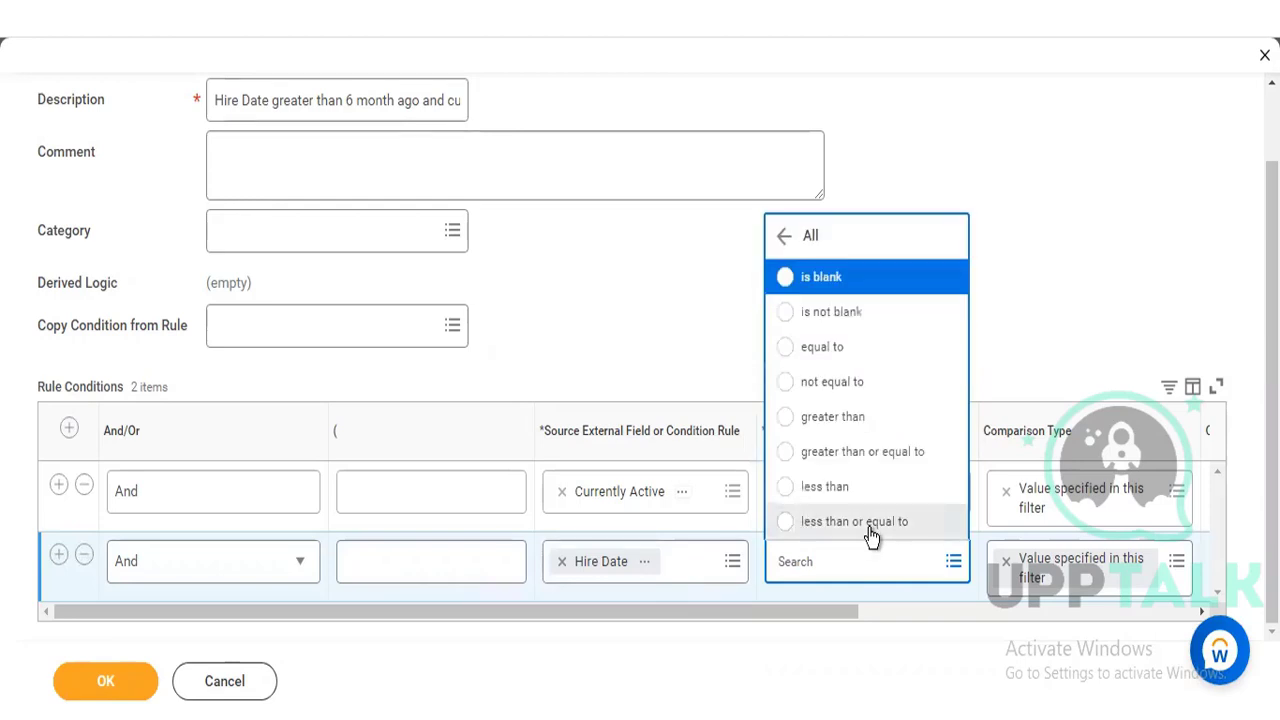
pyautogui.click(856, 418)
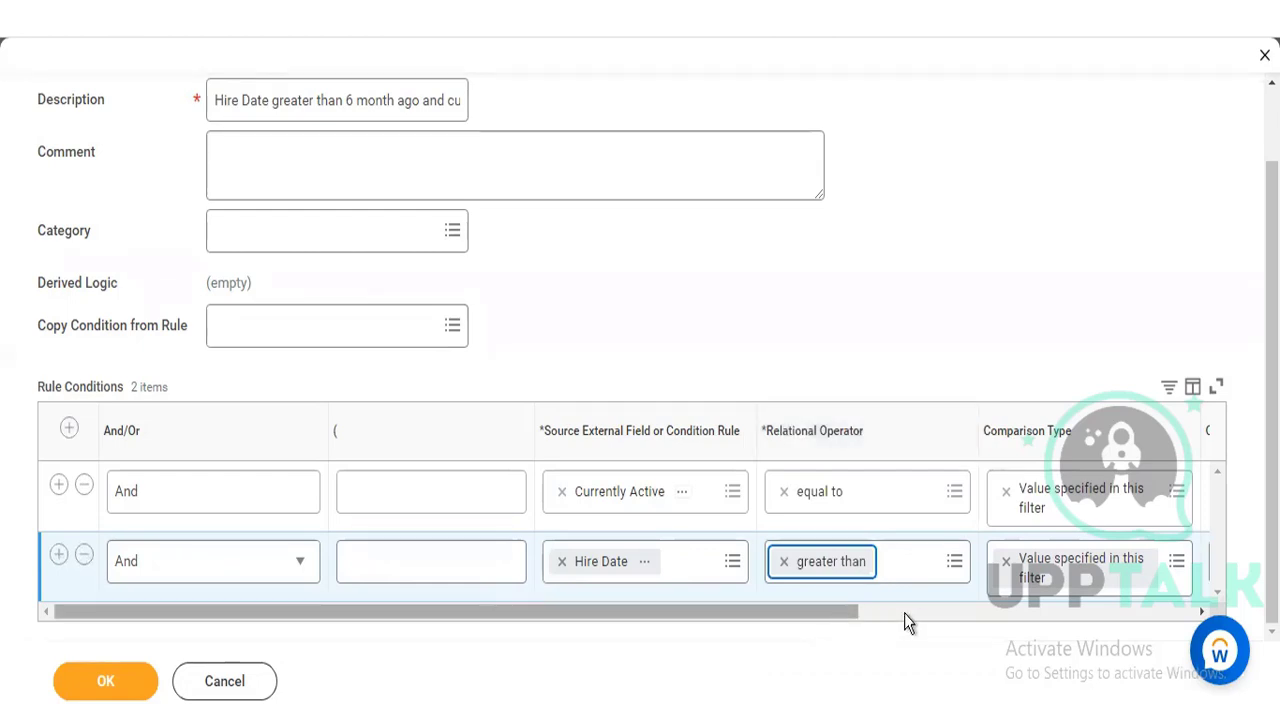
pyautogui.hscroll(3, 971, 614)
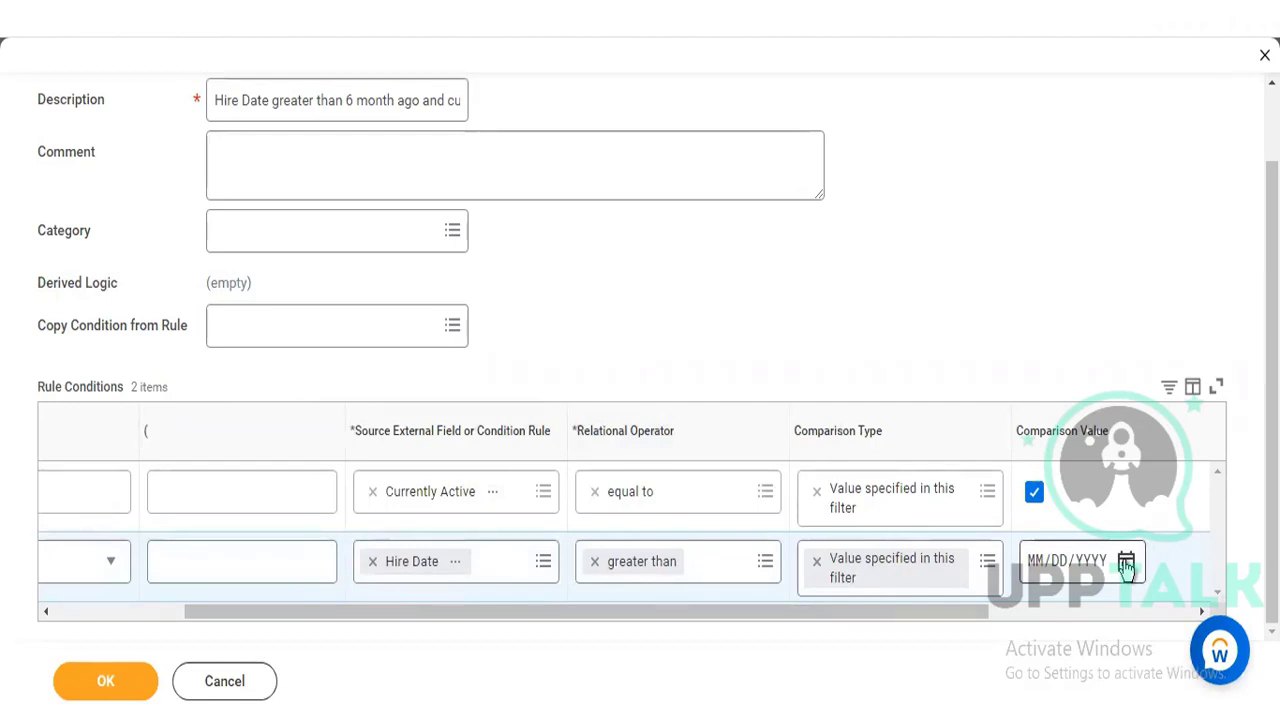
pyautogui.click(1126, 563)
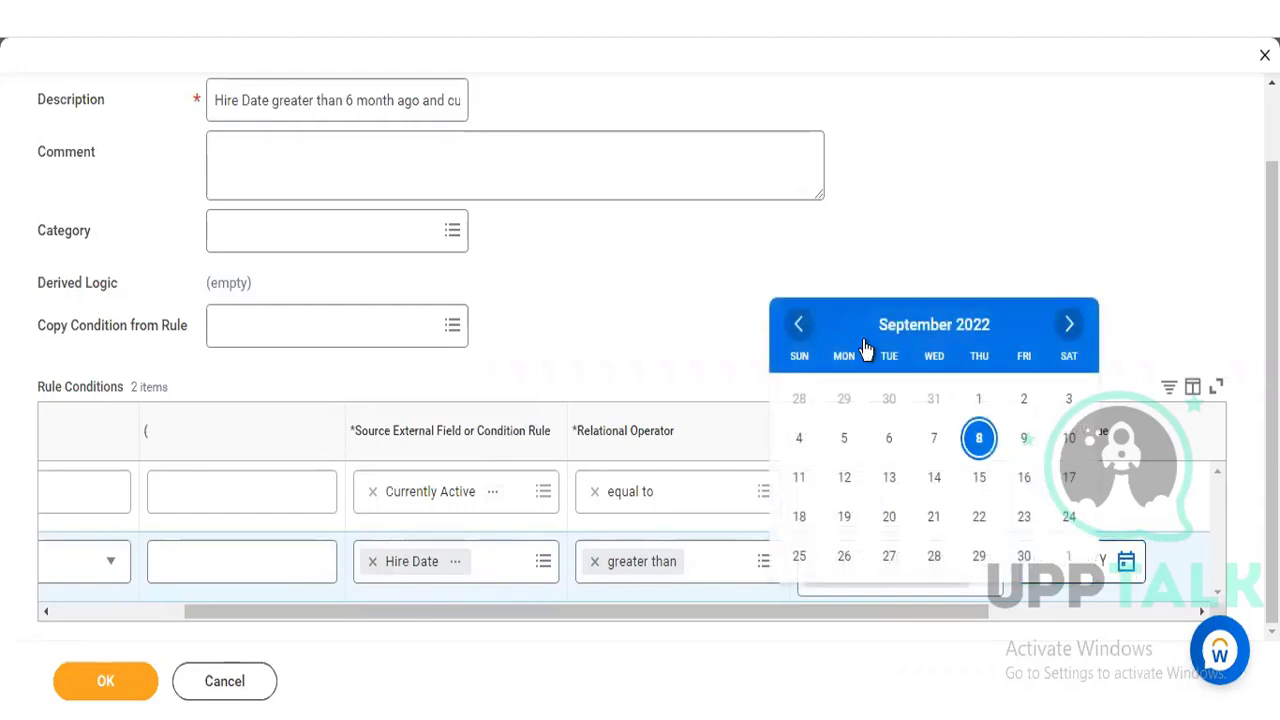
pyautogui.click(805, 328)
pyautogui.click(805, 328)
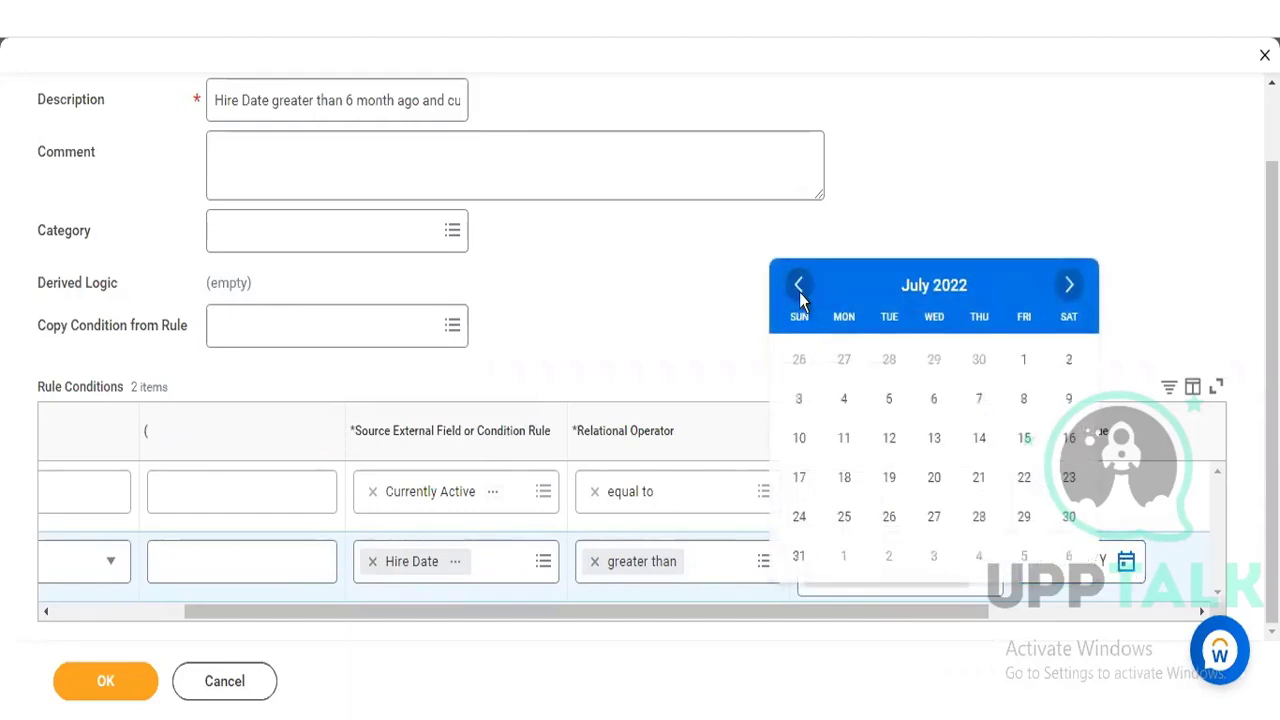
pyautogui.doubleClick(800, 294)
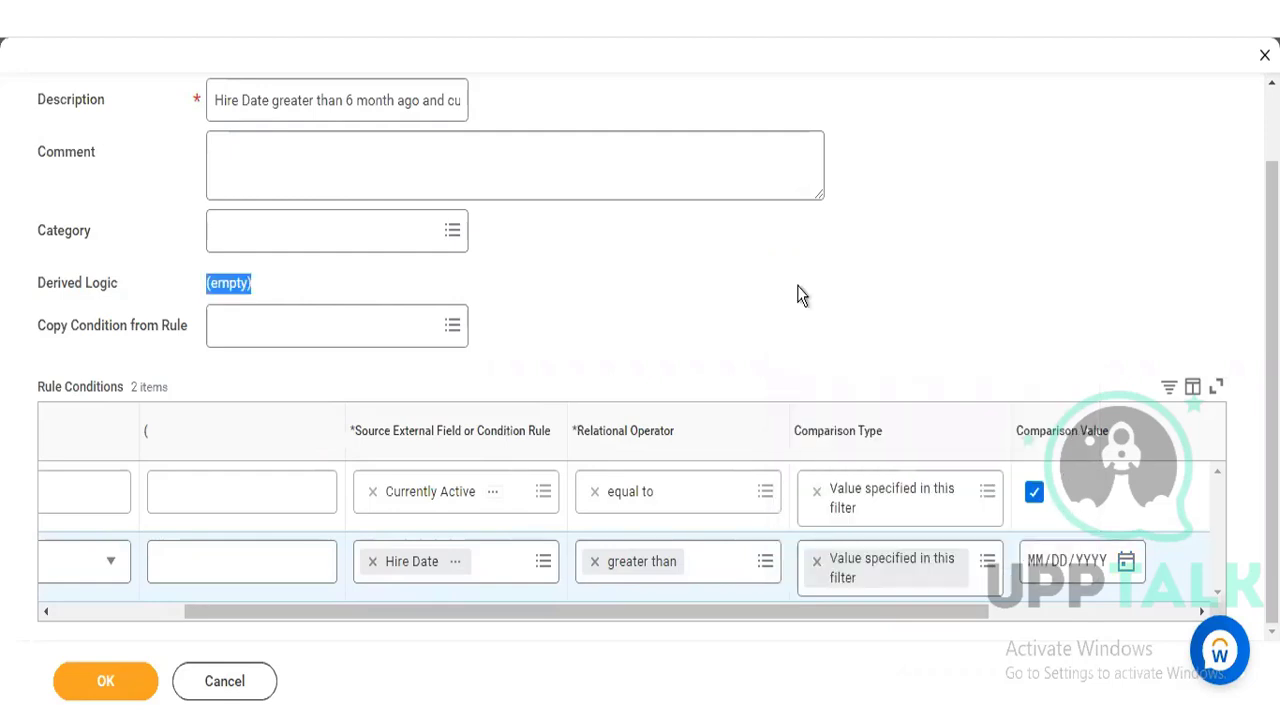
pyautogui.click(1041, 564)
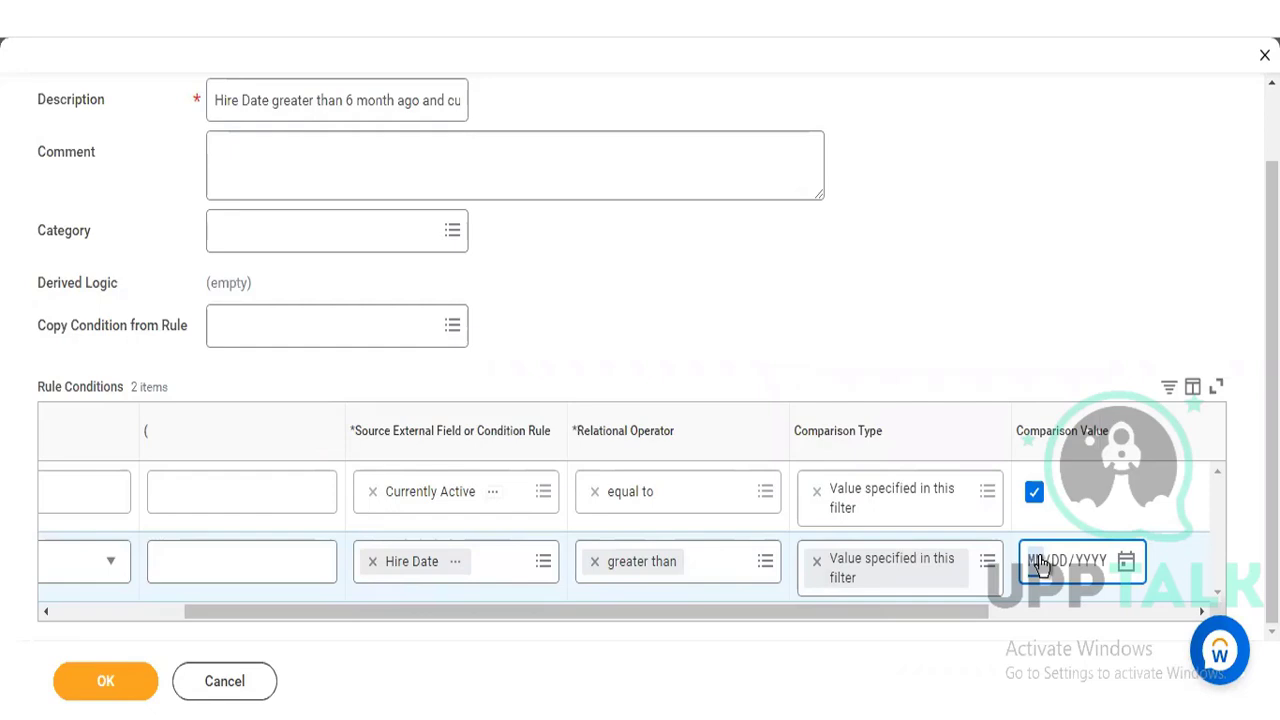
pyautogui.click(1125, 563)
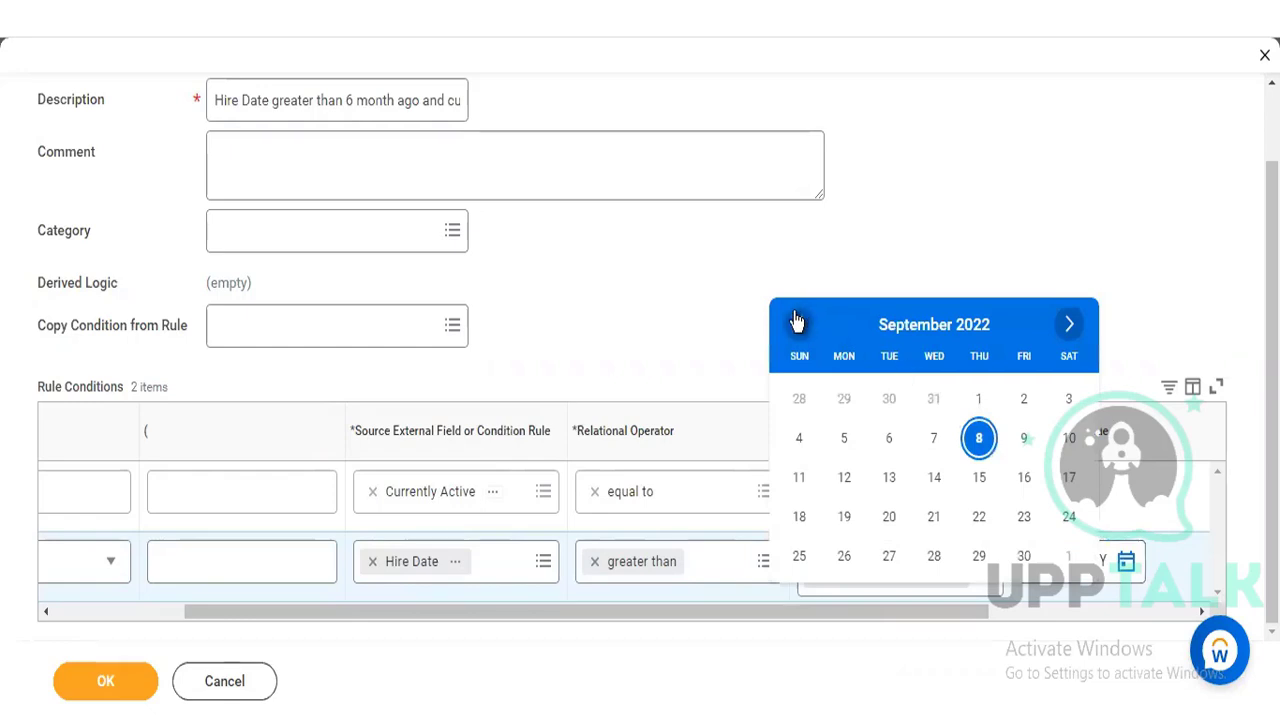
pyautogui.click(797, 323)
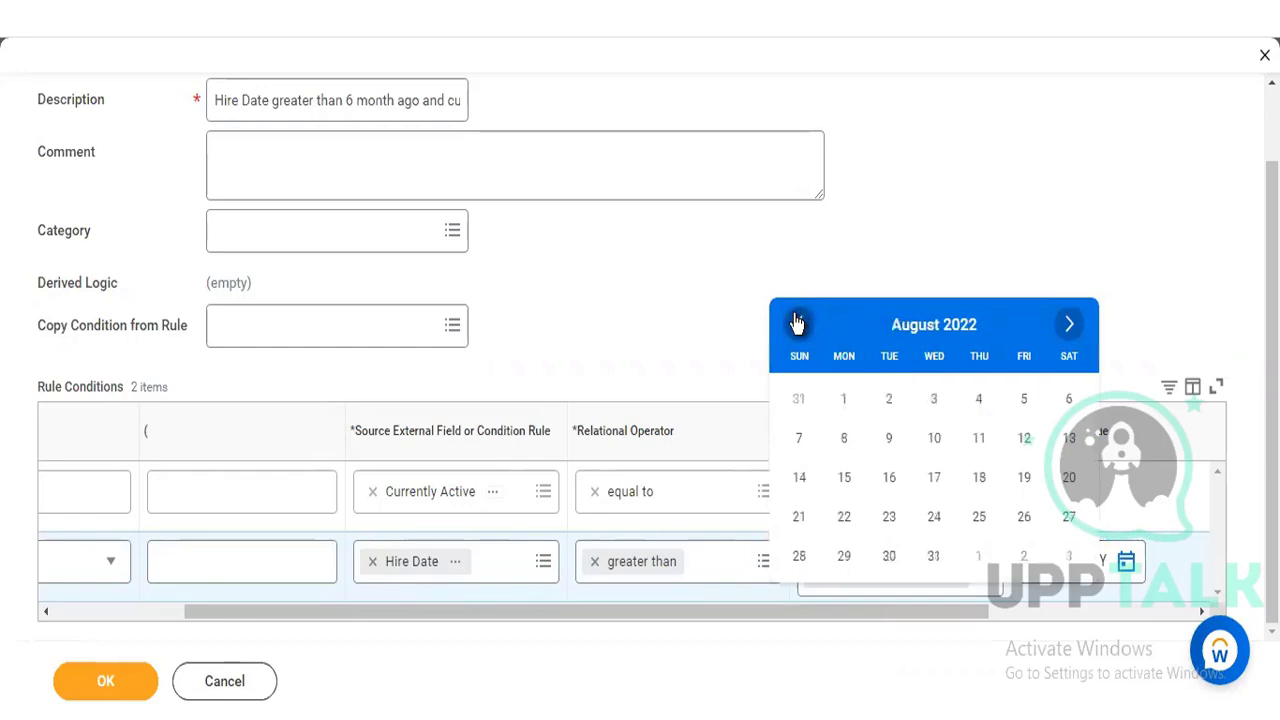
pyautogui.click(797, 323)
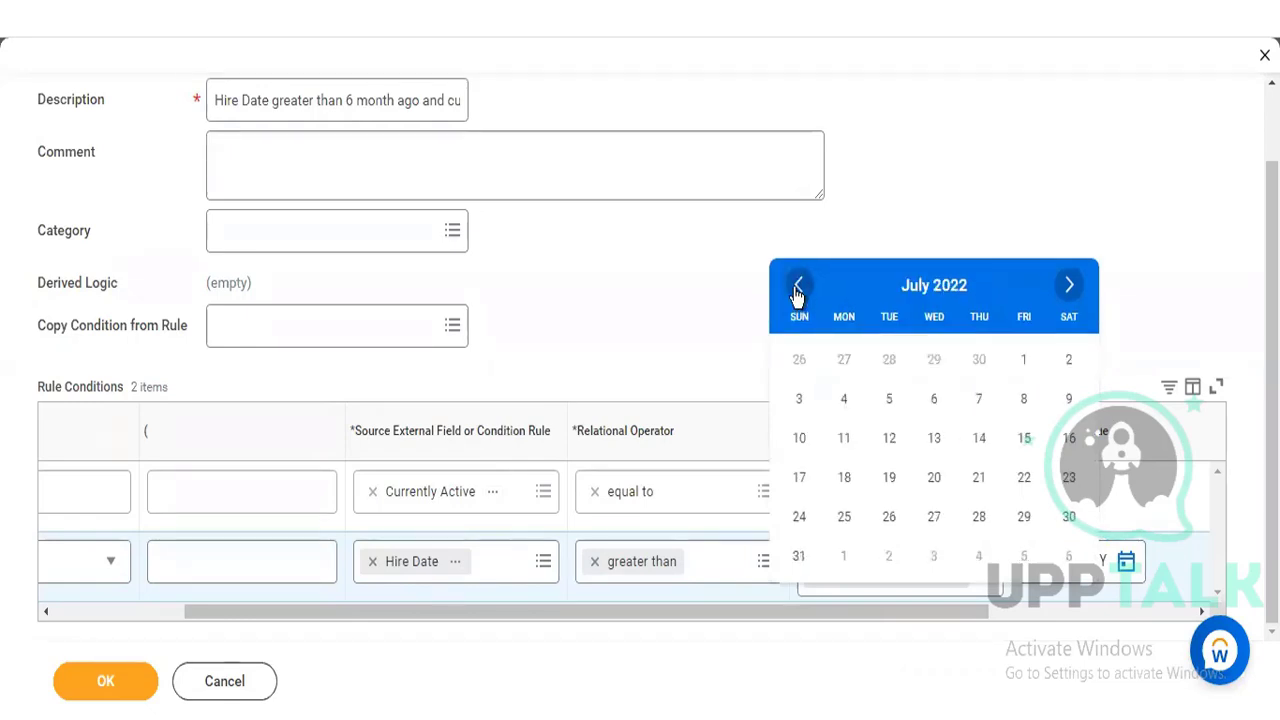
pyautogui.click(797, 288)
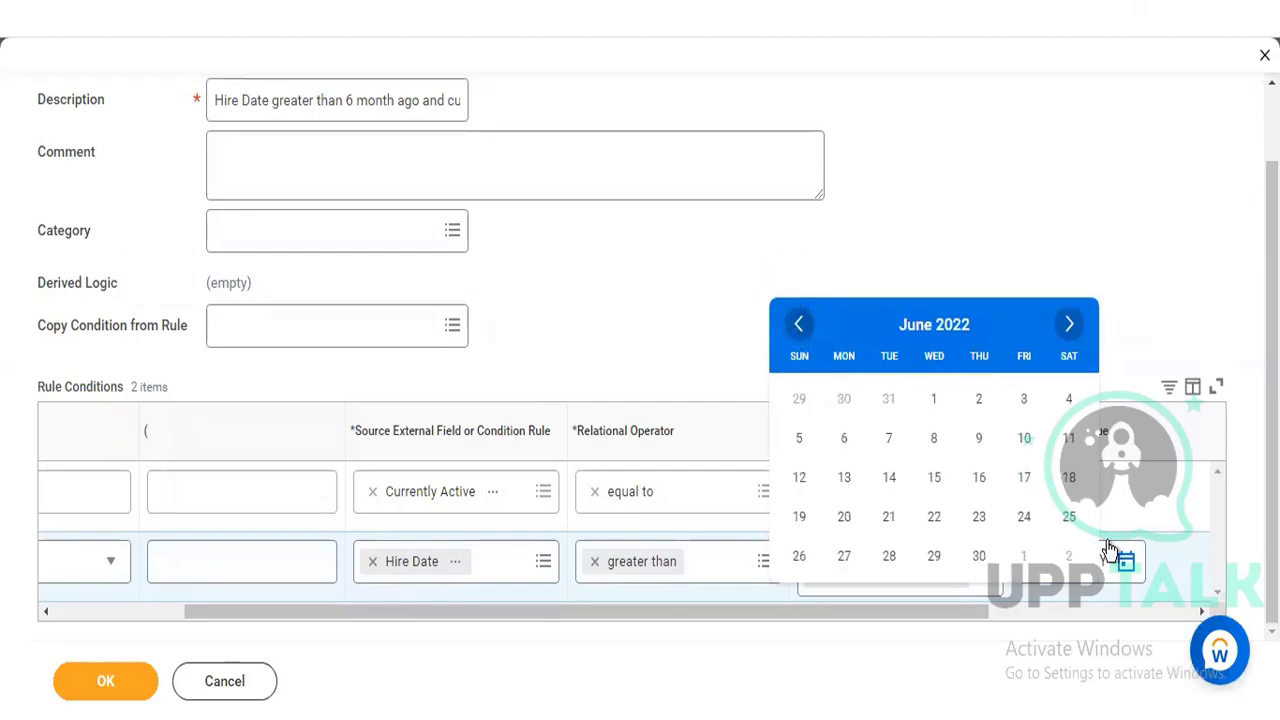
# - Enter 03/08/2022 as the Hire Date condition's comparison value
pyautogui.click(1039, 567)
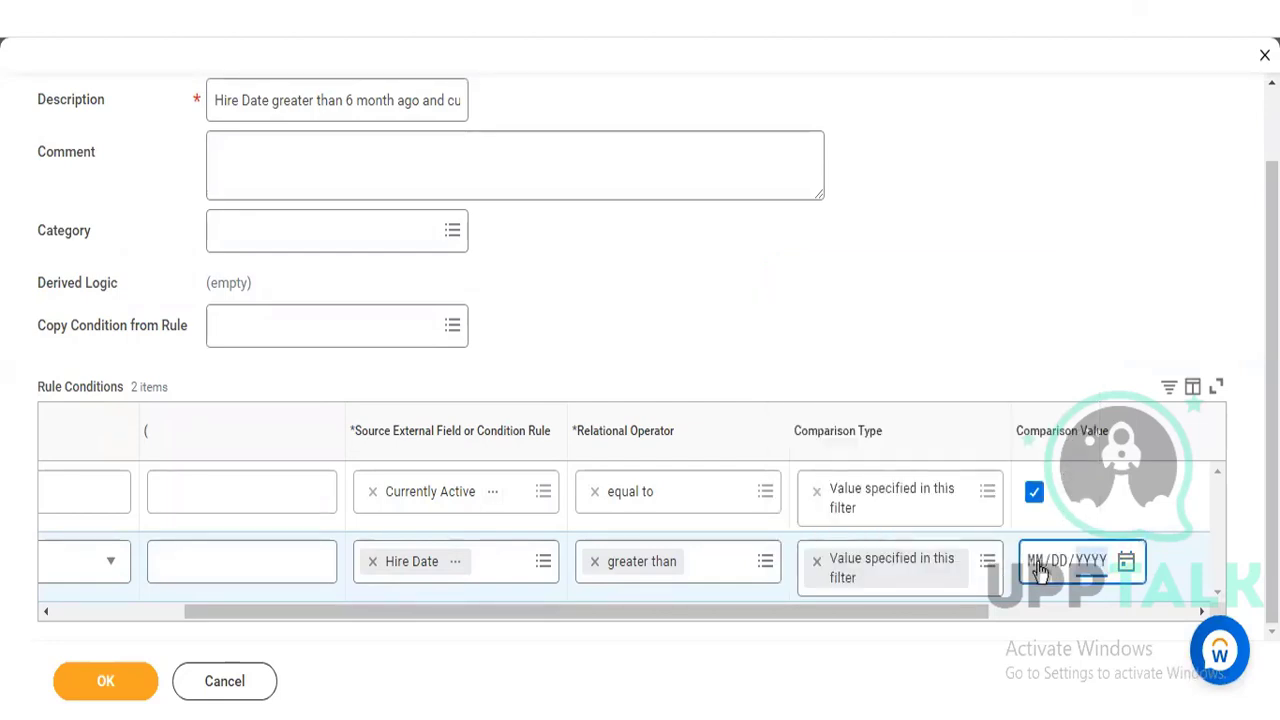
pyautogui.write('03/')
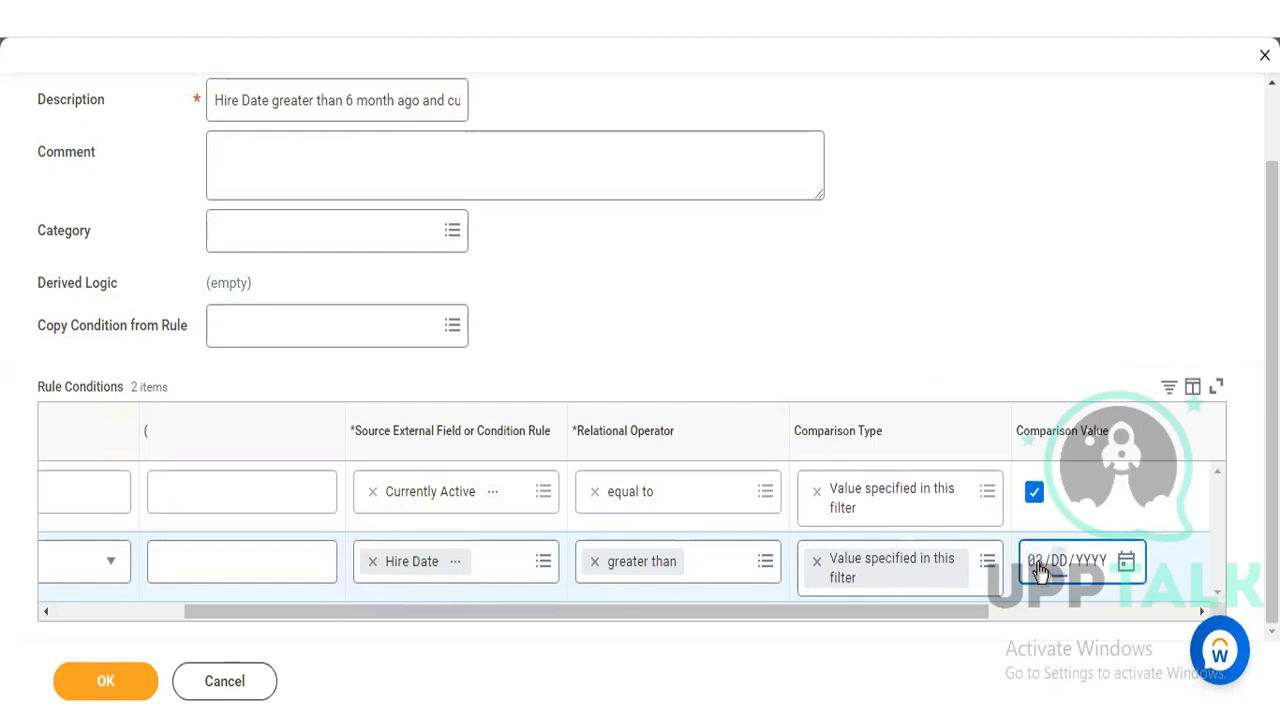
pyautogui.write('08/')
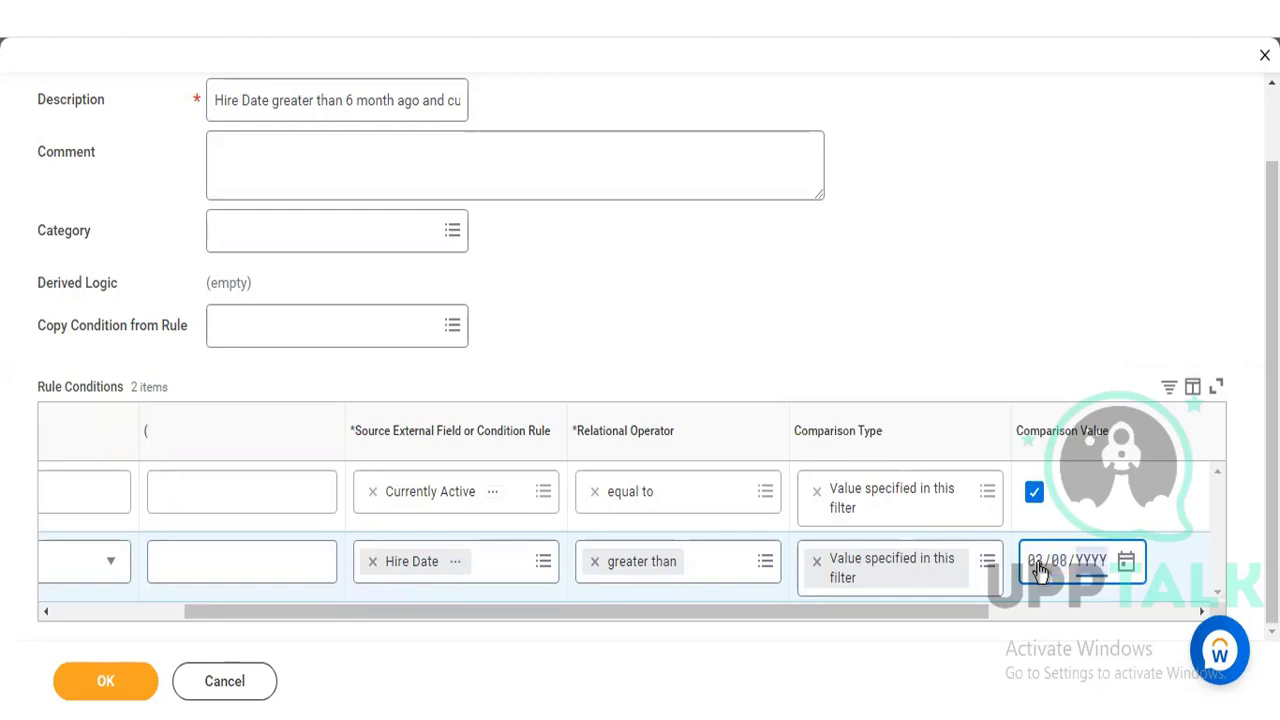
pyautogui.write('2022')
pyautogui.click(998, 183)
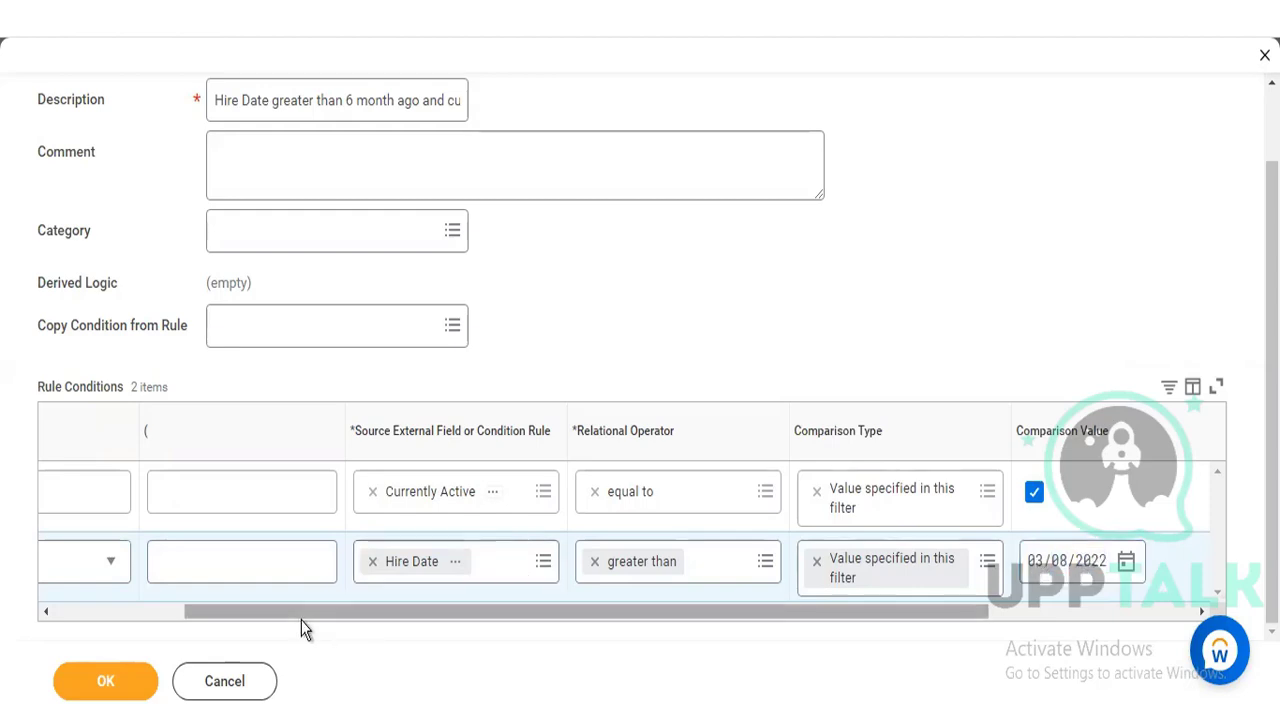
# - Check both rule conditions, save the calibration program rule and review the saved rule
pyautogui.moveTo(278, 628); pyautogui.dragTo(194, 628)
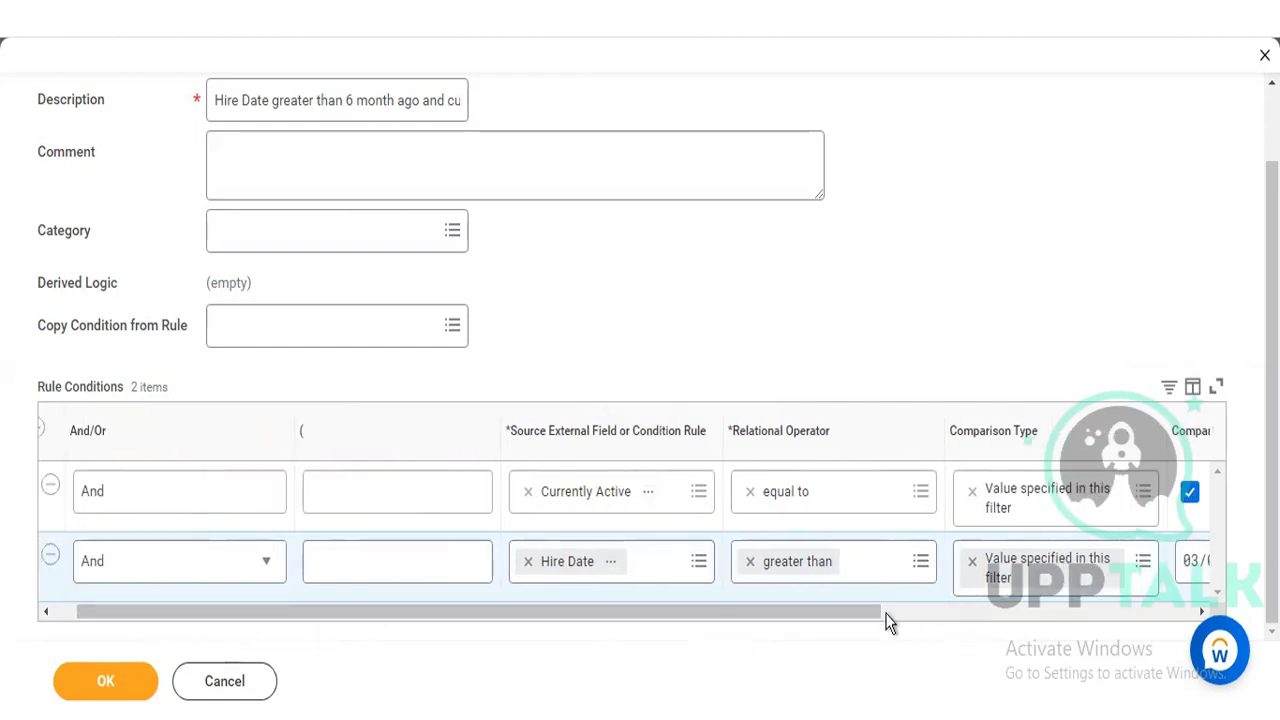
pyautogui.moveTo(844, 617); pyautogui.dragTo(992, 620)
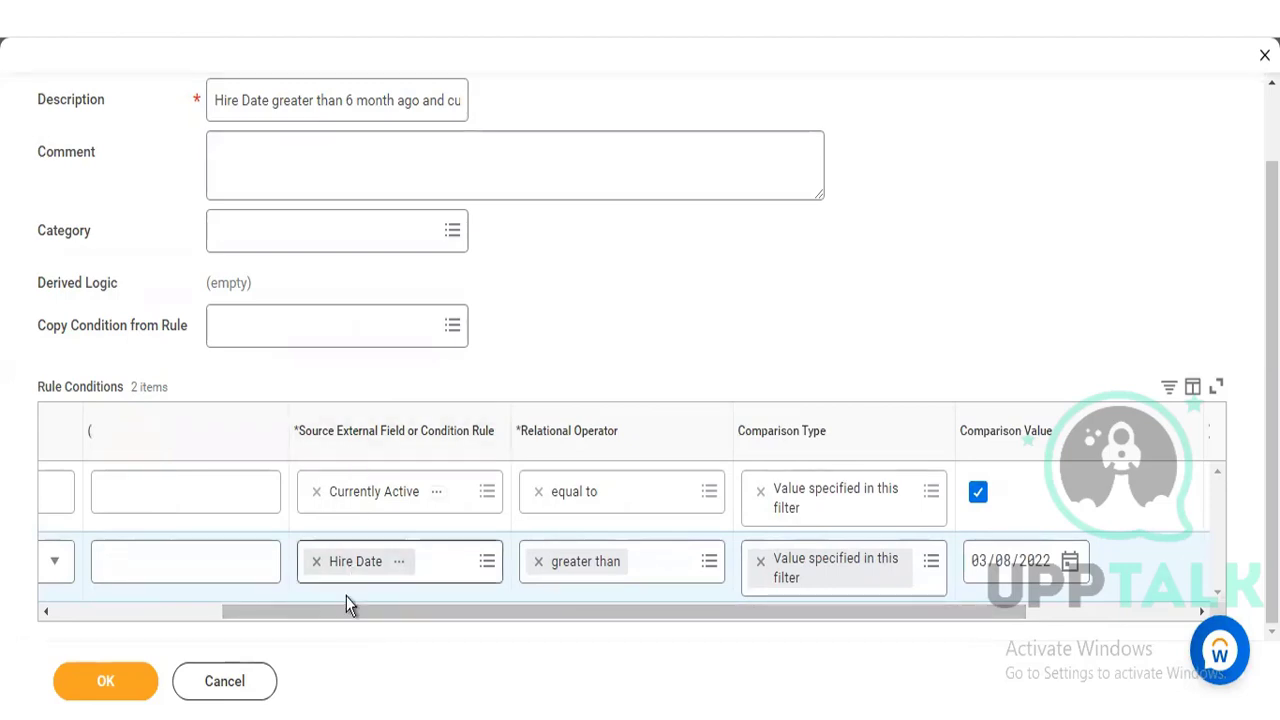
pyautogui.moveTo(344, 607); pyautogui.dragTo(69, 640)
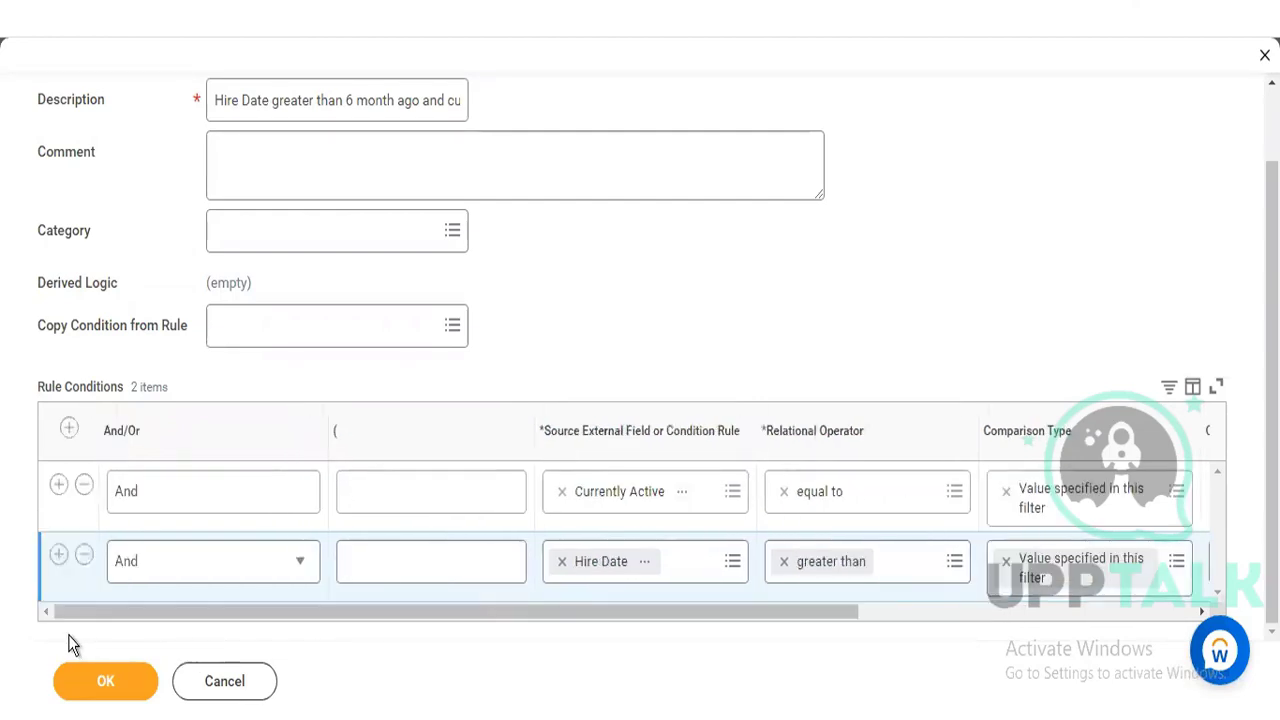
pyautogui.click(105, 681)
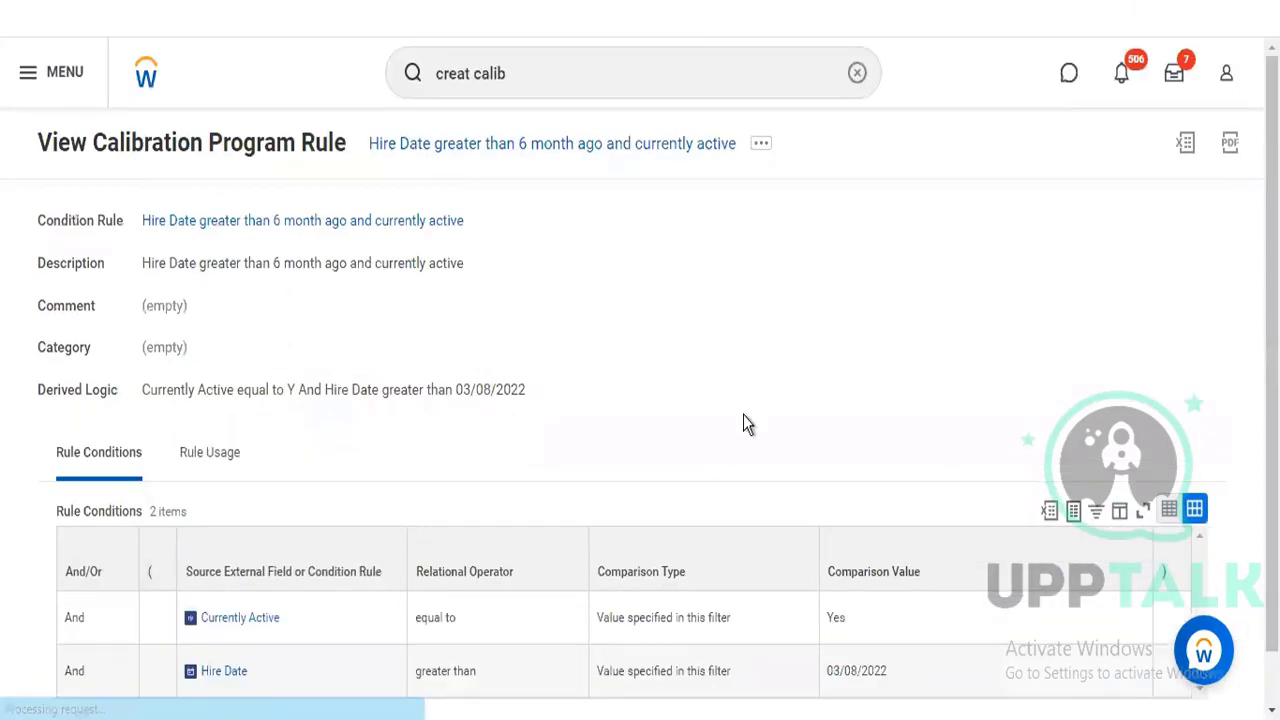
pyautogui.scroll(-1, 406, 449)
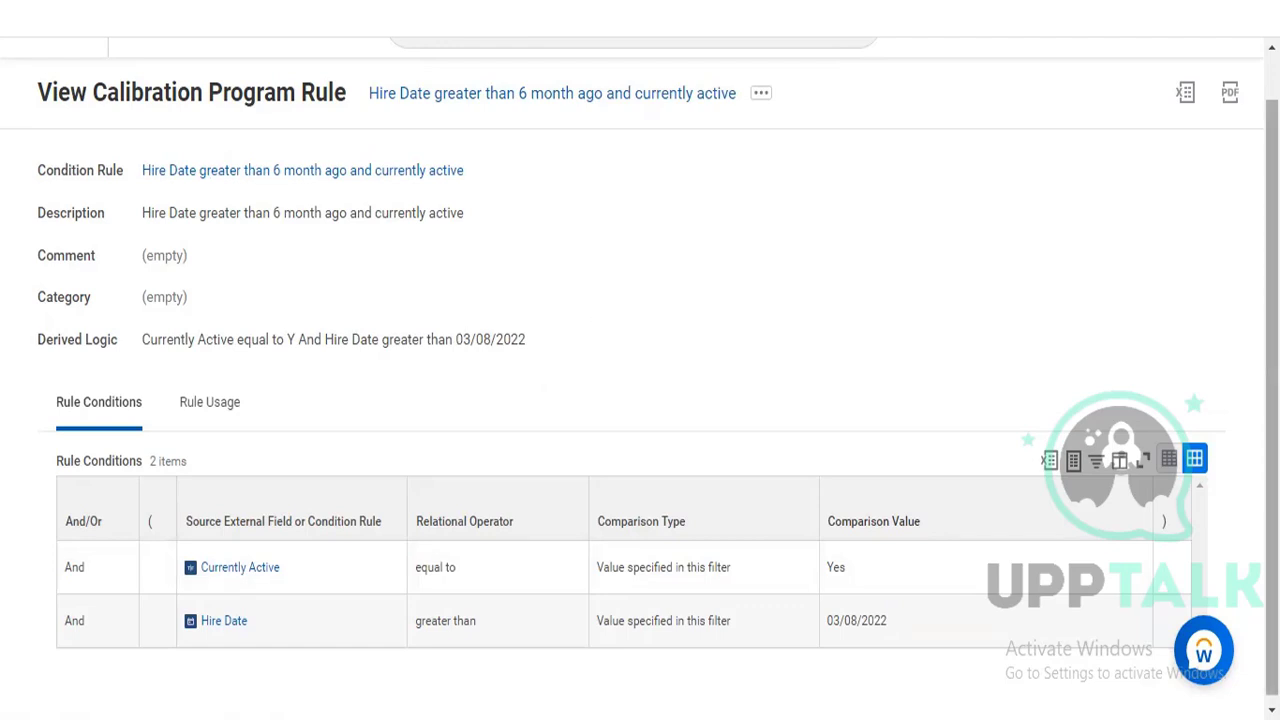
pyautogui.scroll(2, 790, 268)
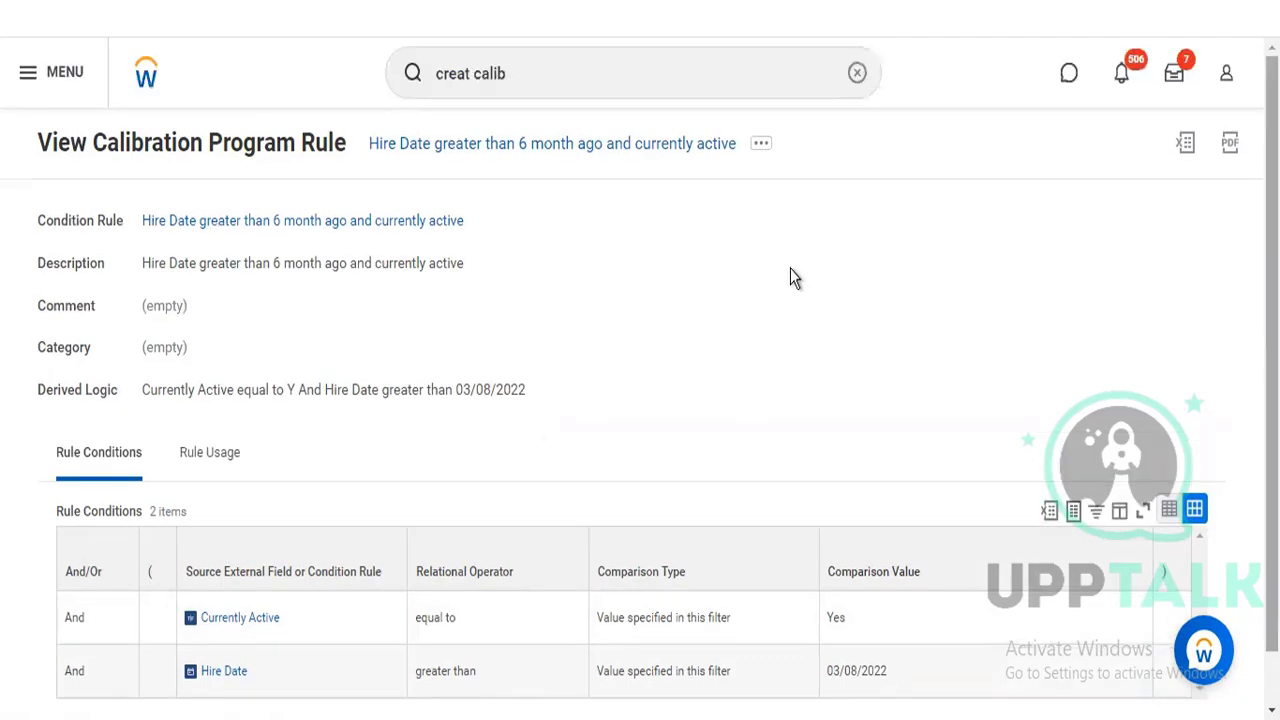
# - Search for "creat calib" again and start a new Create Calibration Program Rule task
pyautogui.click(522, 61)
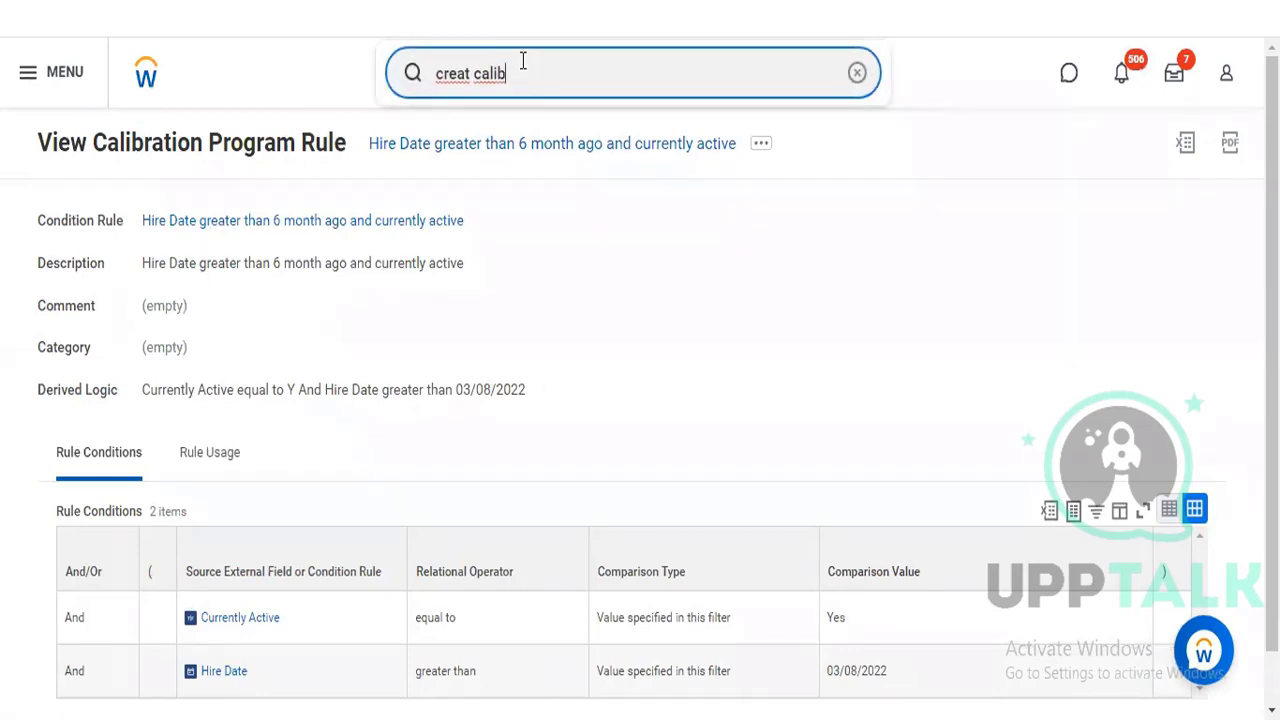
pyautogui.press('Return')
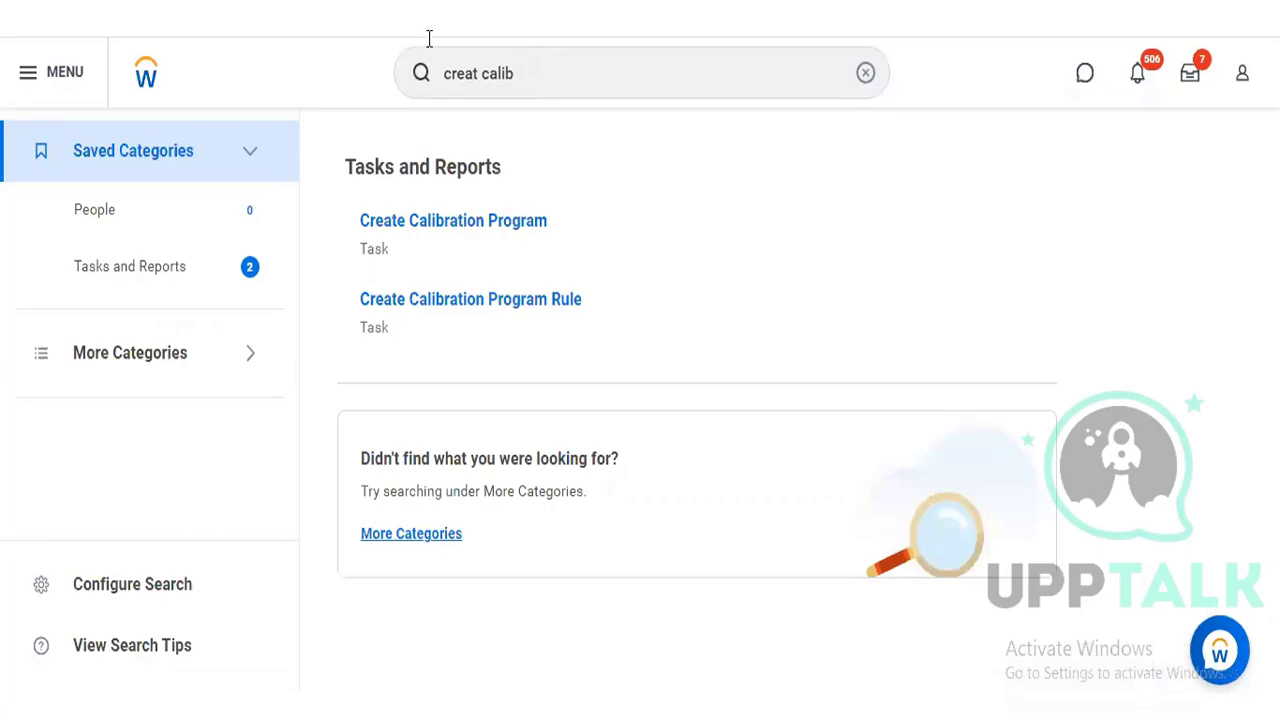
pyautogui.click(438, 303)
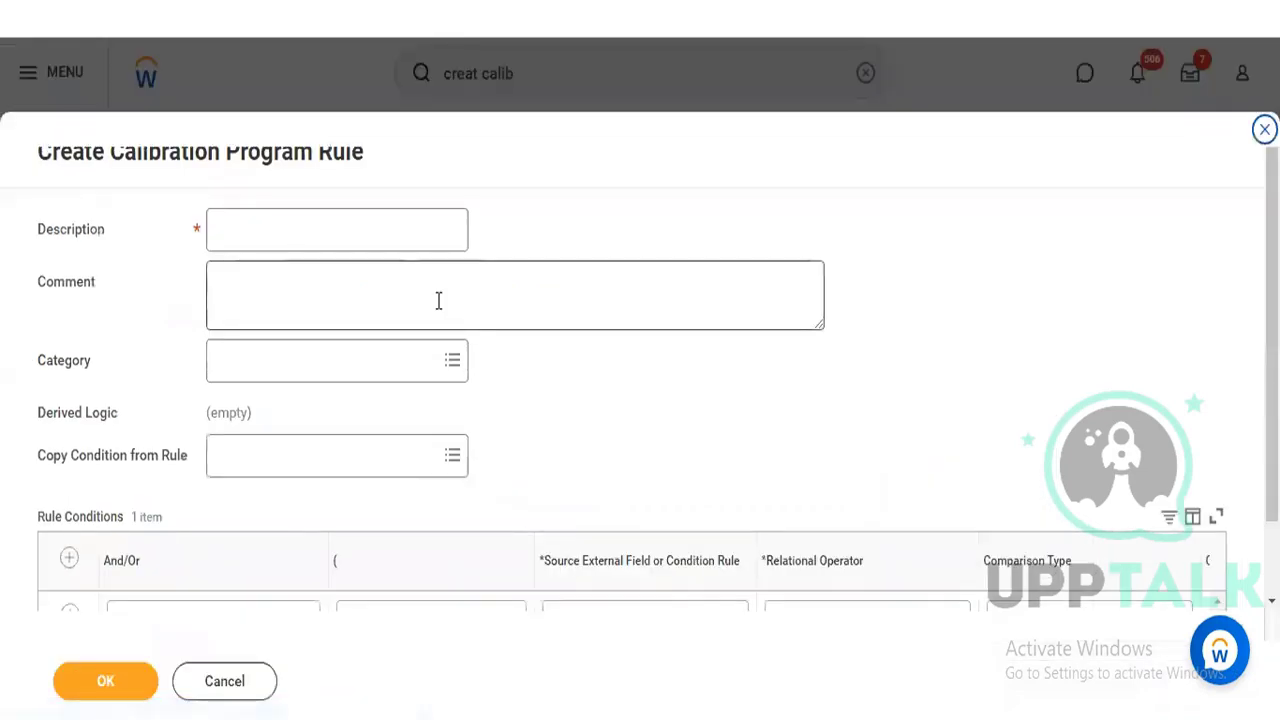
# - Enter the new rule's description "Full Time/Regular/Manager"
pyautogui.click(371, 229)
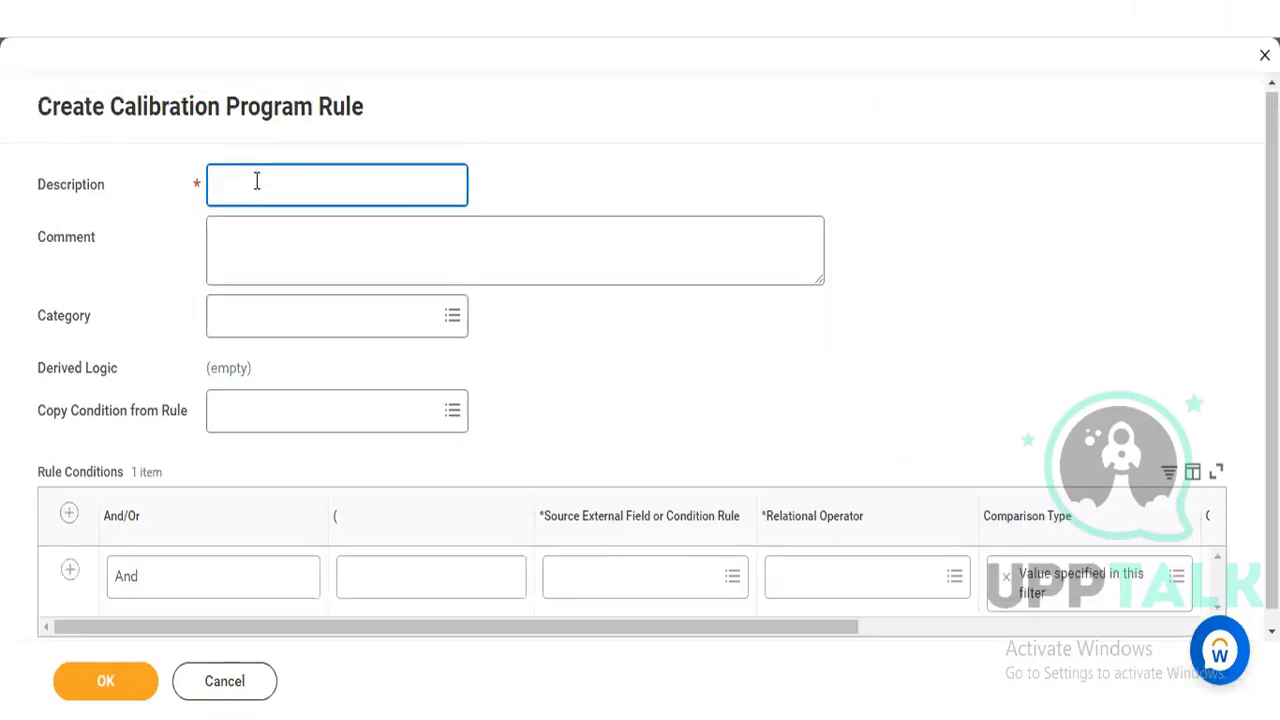
pyautogui.write('Full Time')
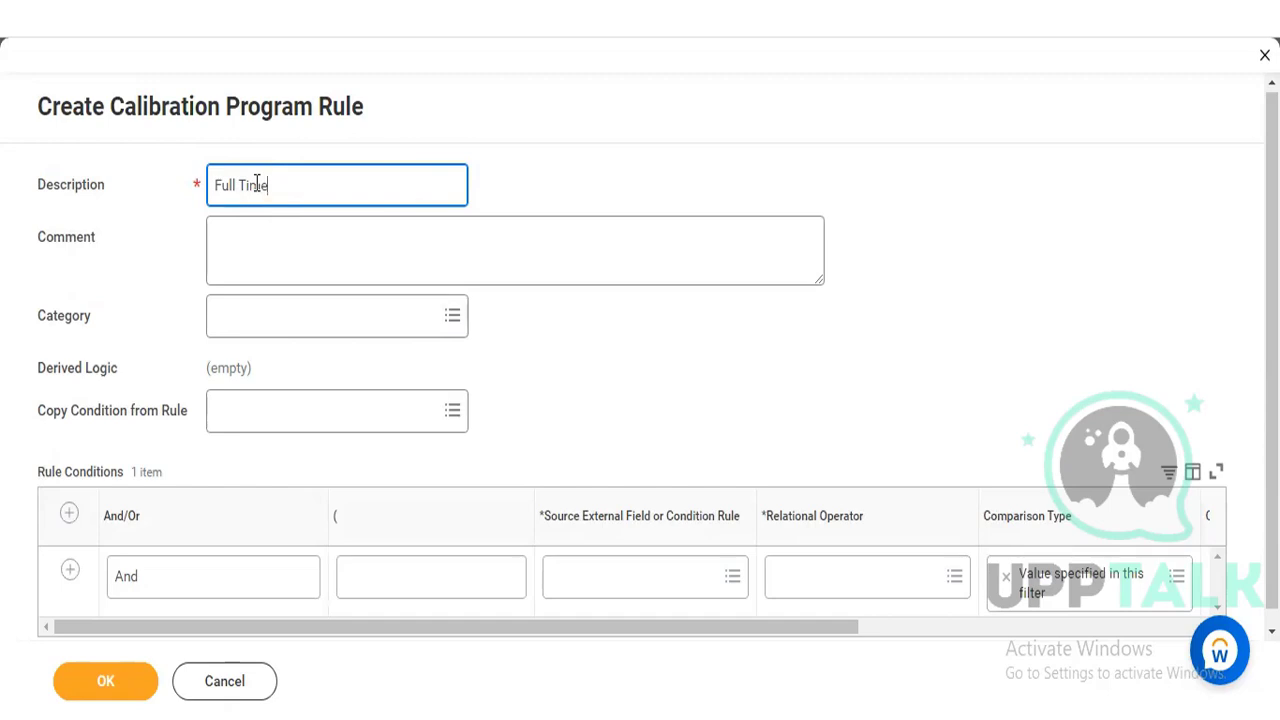
pyautogui.write('/Regular')
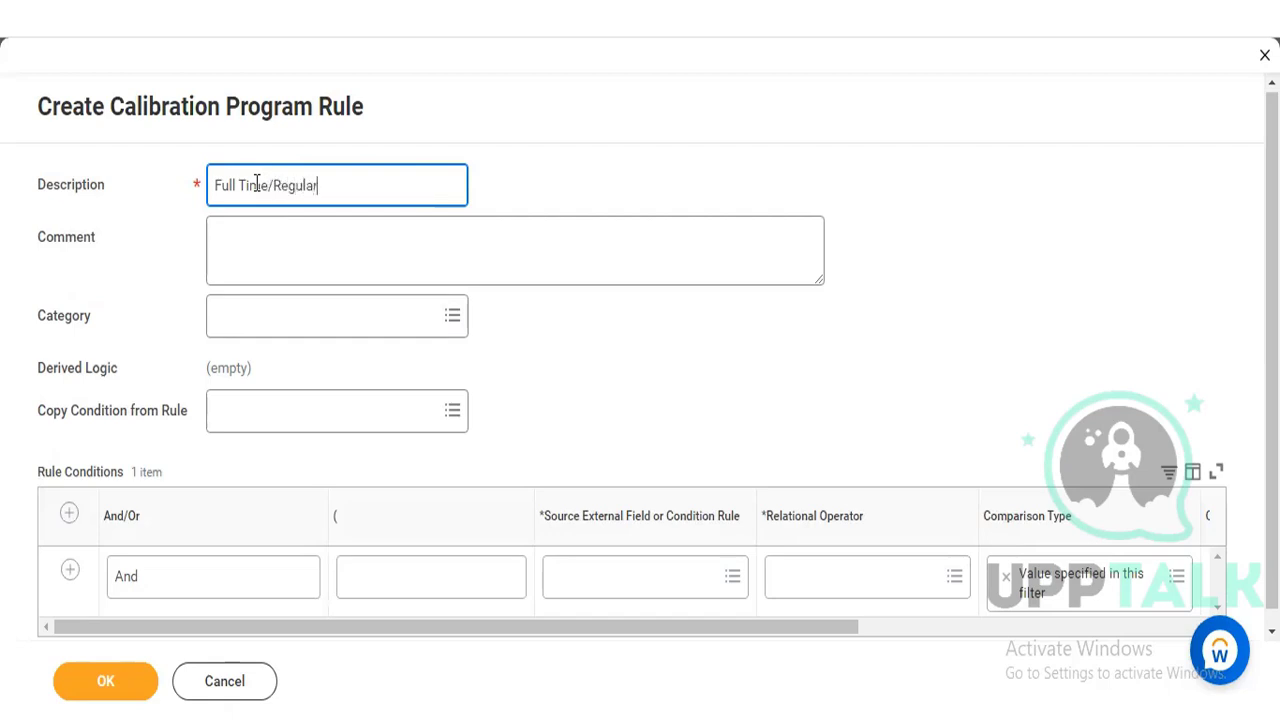
pyautogui.write('/')
pyautogui.write('Manager')
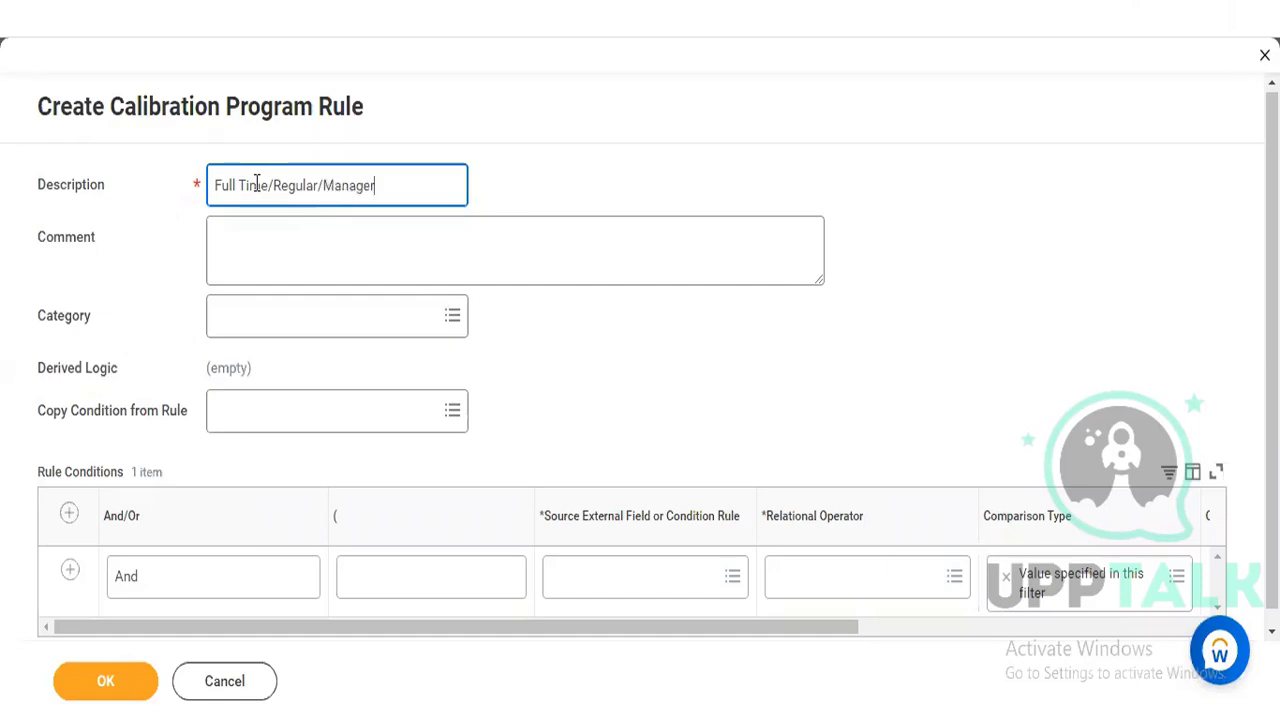
# - Search the first rule condition's source field for "time type", check the matching fields' details and select the Time Type field
pyautogui.write('/')
pyautogui.press('BackSpace')
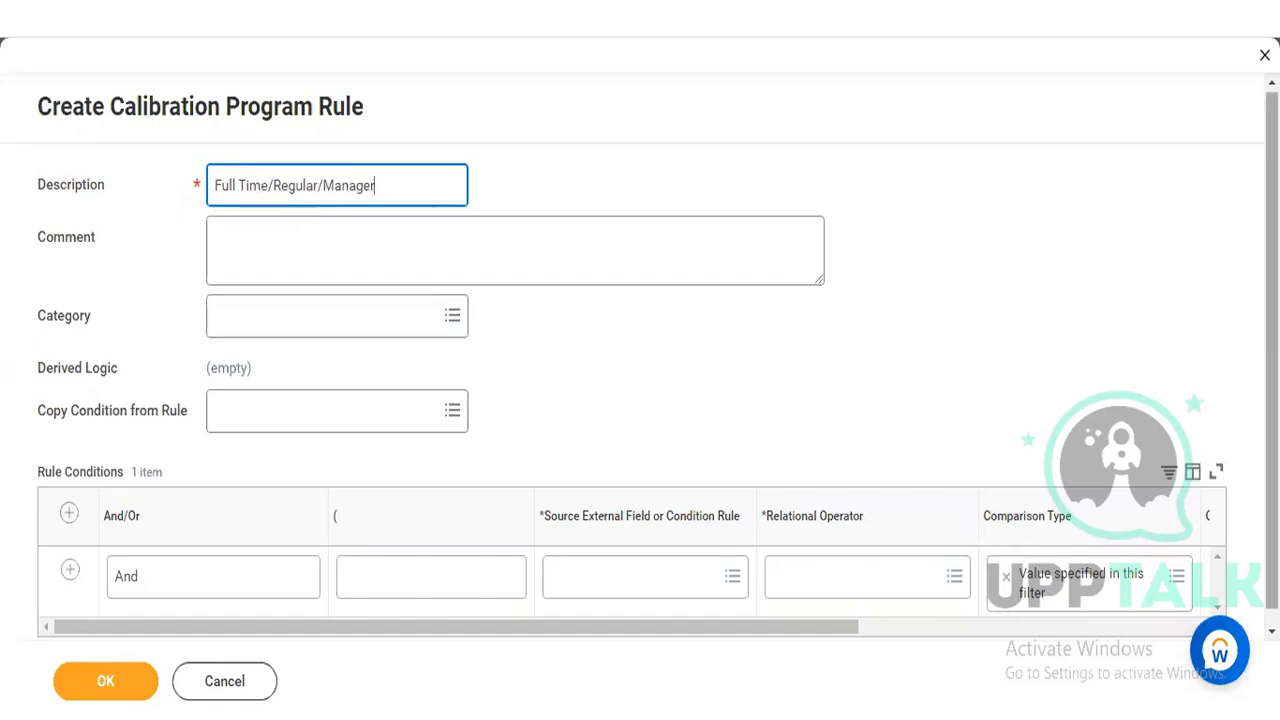
pyautogui.scroll(-1, 140, 609)
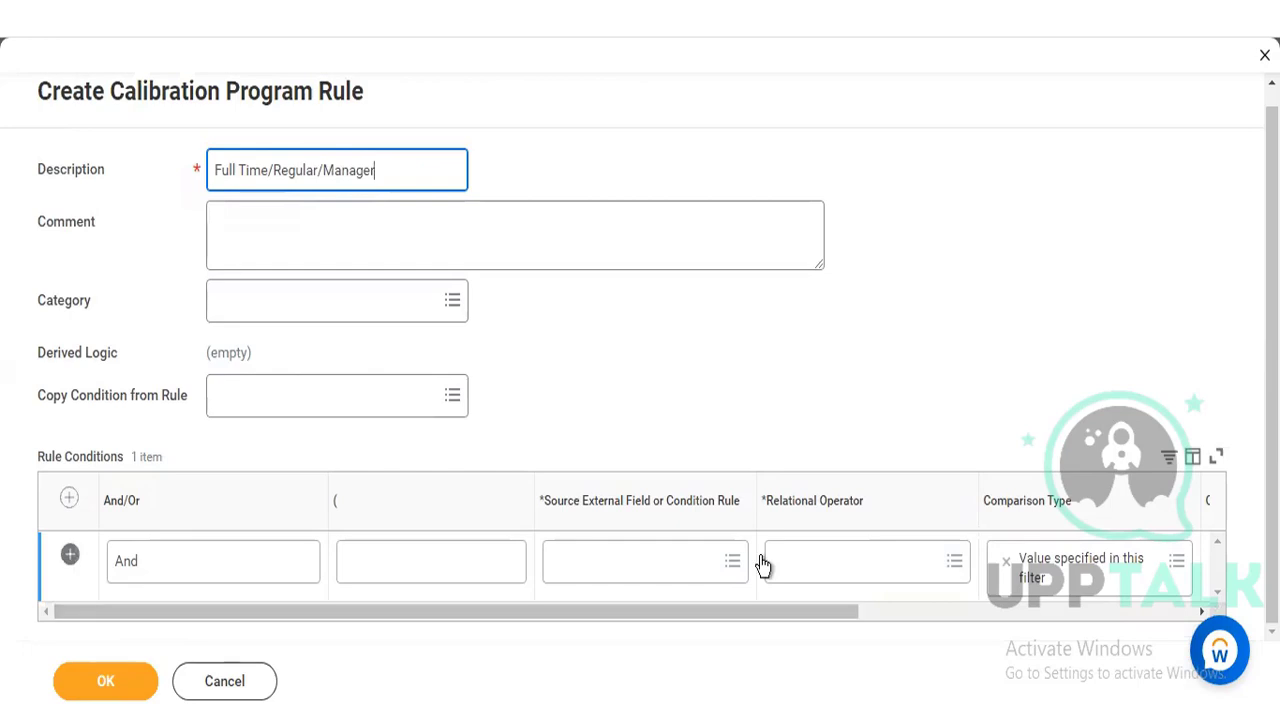
pyautogui.click(627, 567)
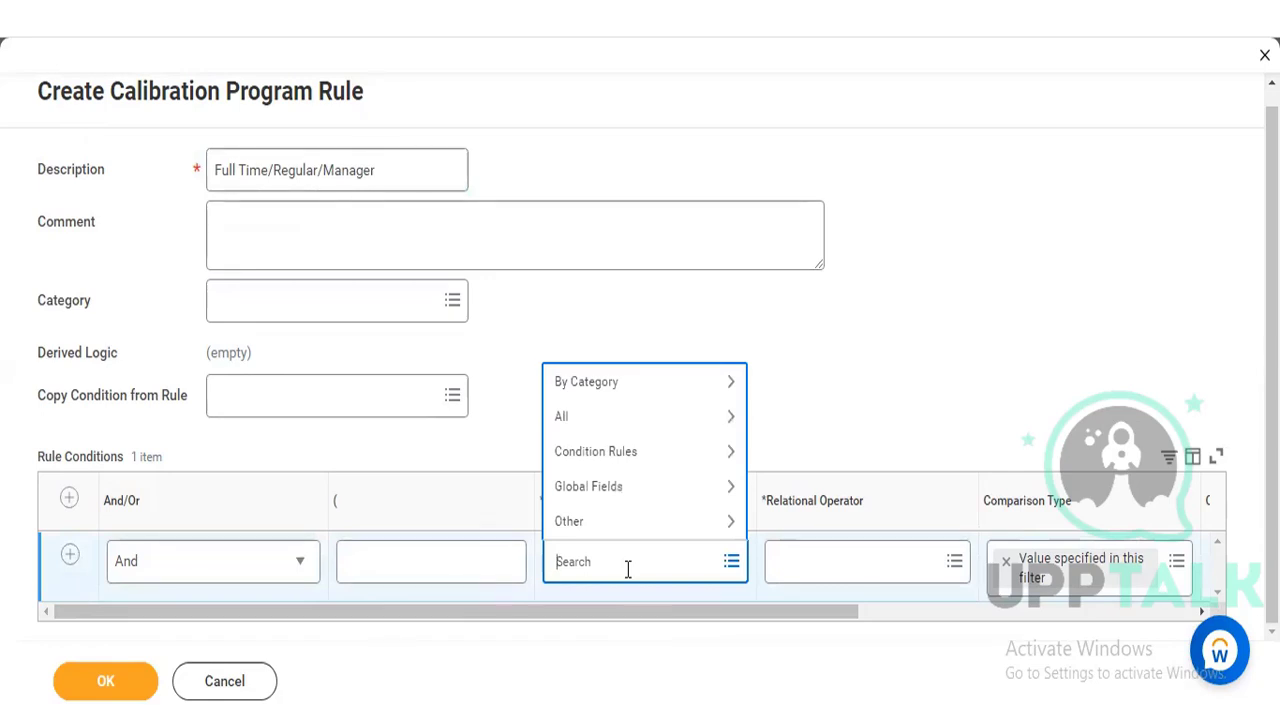
pyautogui.write('time type')
pyautogui.press('Return')
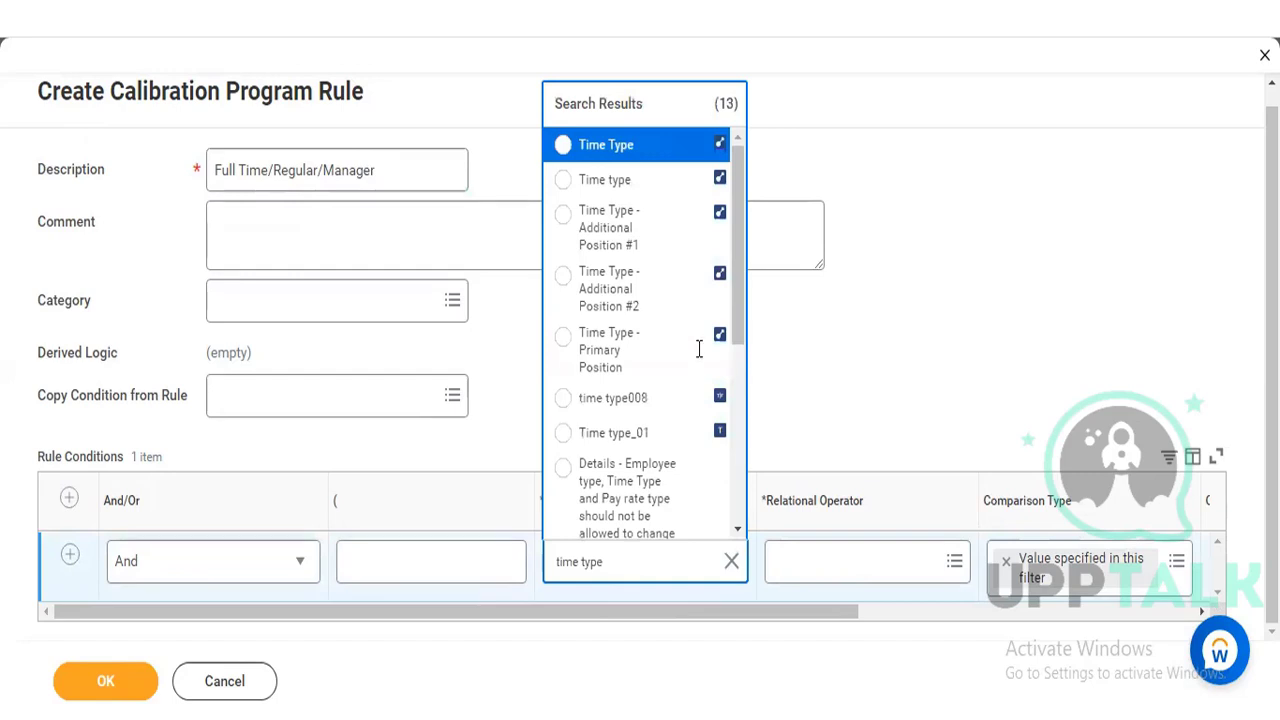
pyautogui.click(695, 148)
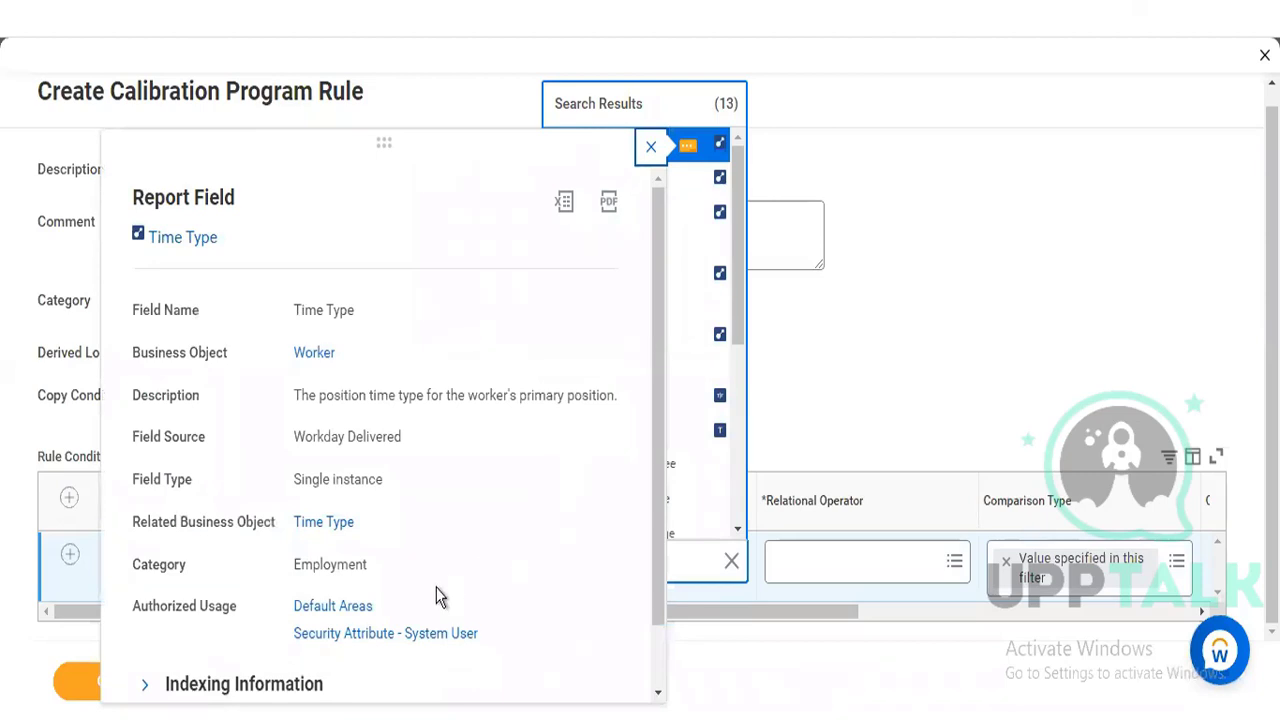
pyautogui.click(689, 184)
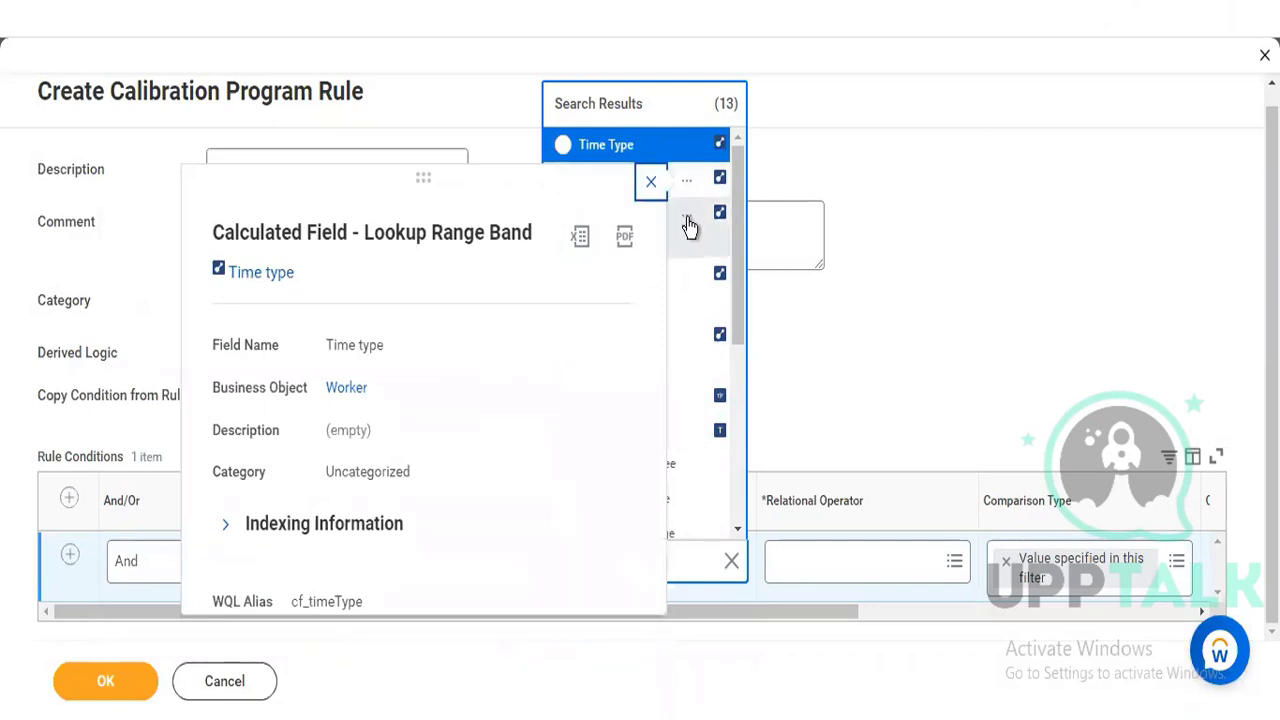
pyautogui.click(689, 226)
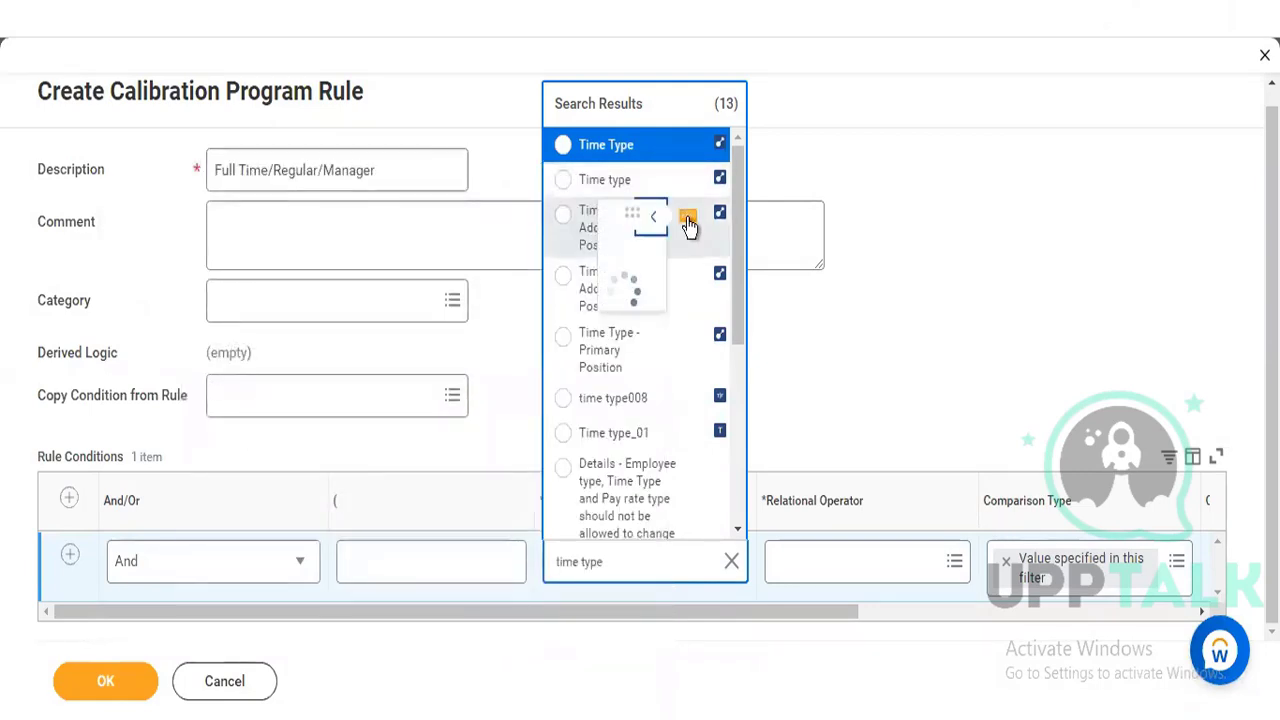
pyautogui.click(672, 145)
# - Set the Time Type condition's relational operator to "in the selection list" and its comparison value to Full time
pyautogui.click(793, 566)
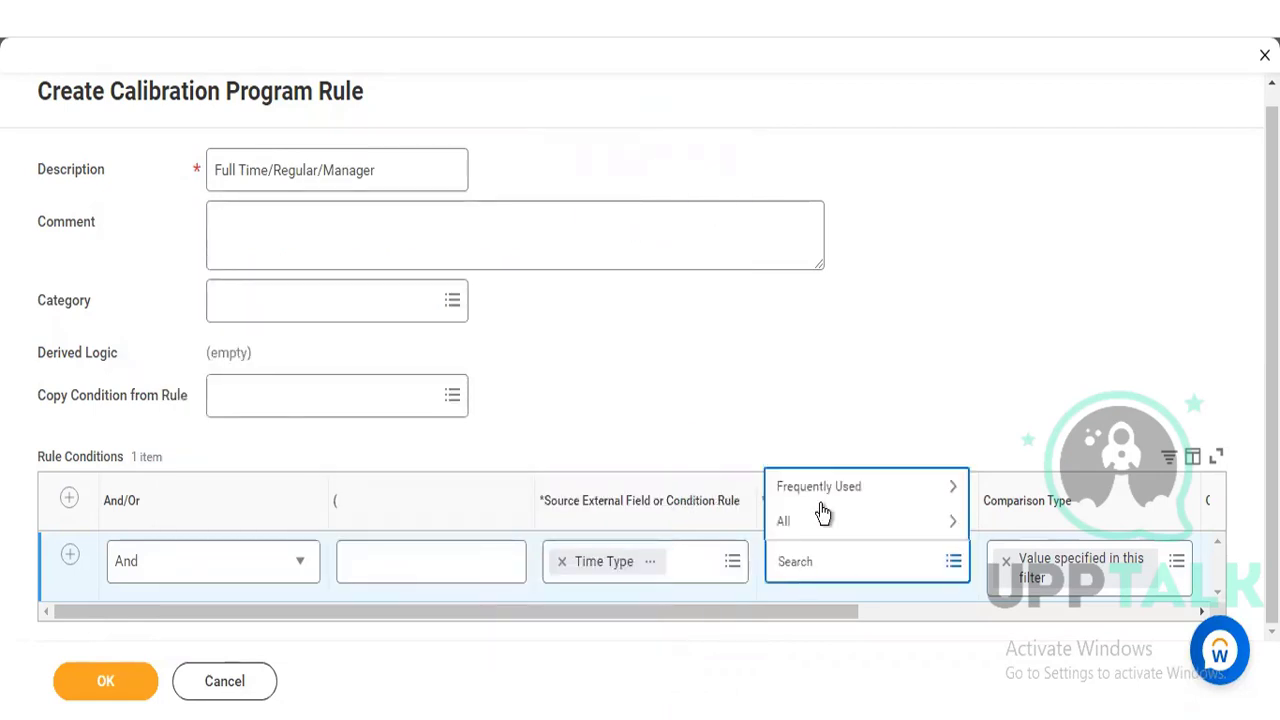
pyautogui.click(823, 500)
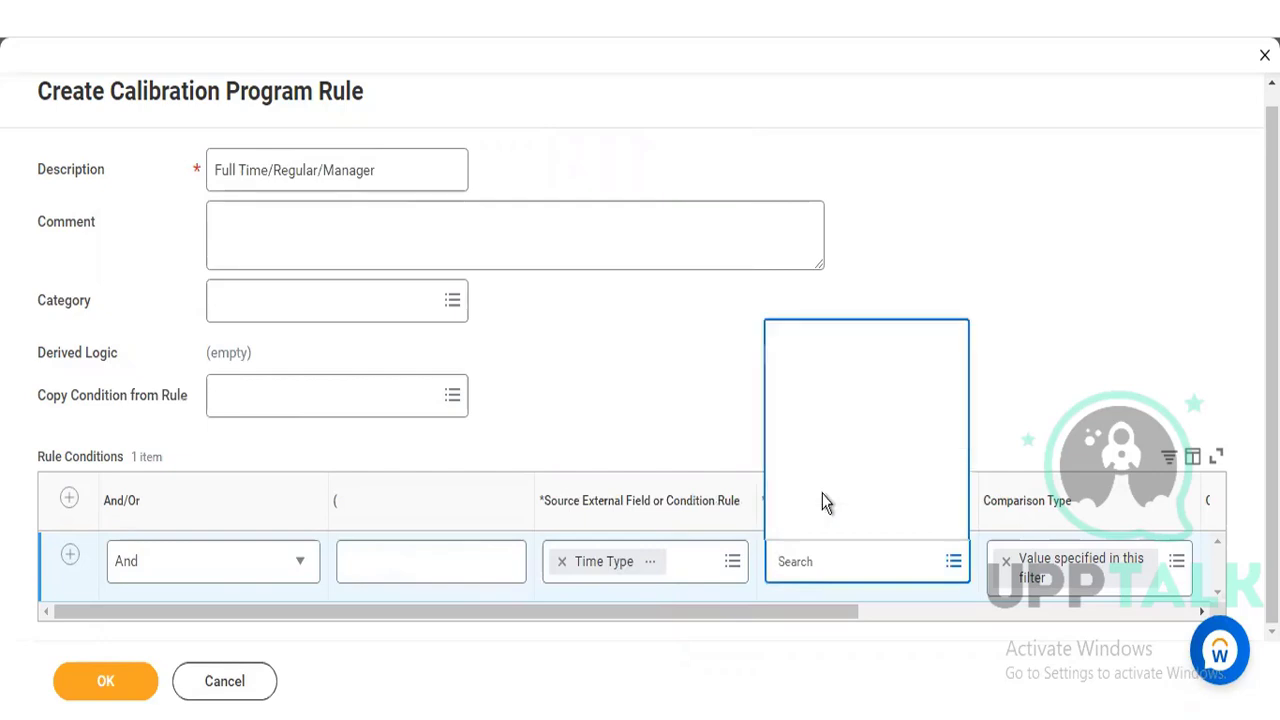
pyautogui.click(835, 416)
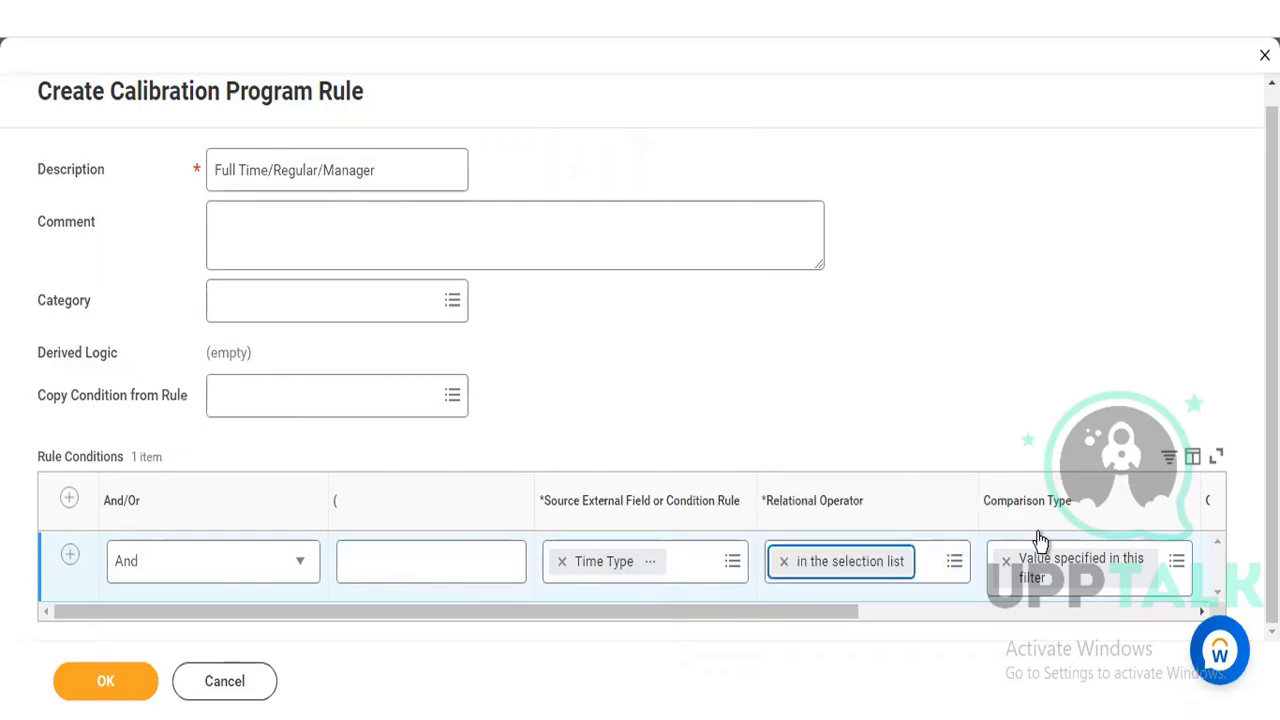
pyautogui.moveTo(782, 614); pyautogui.dragTo(925, 615)
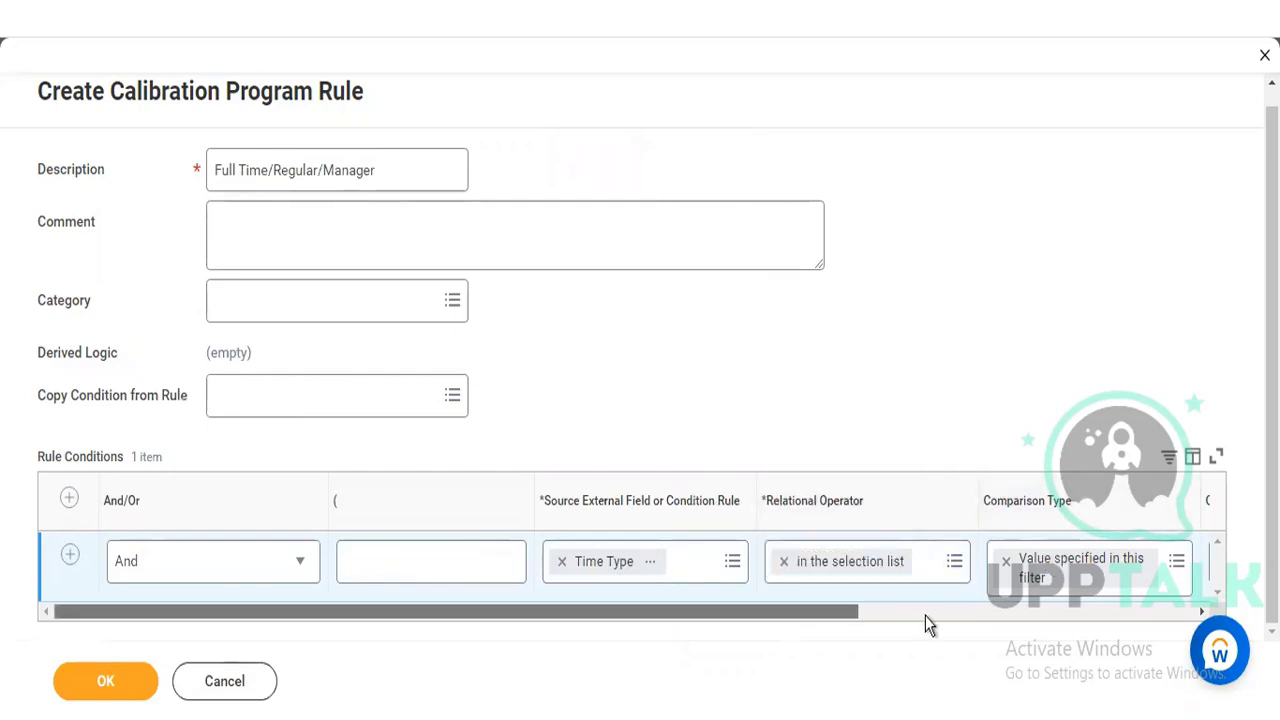
pyautogui.click(1038, 577)
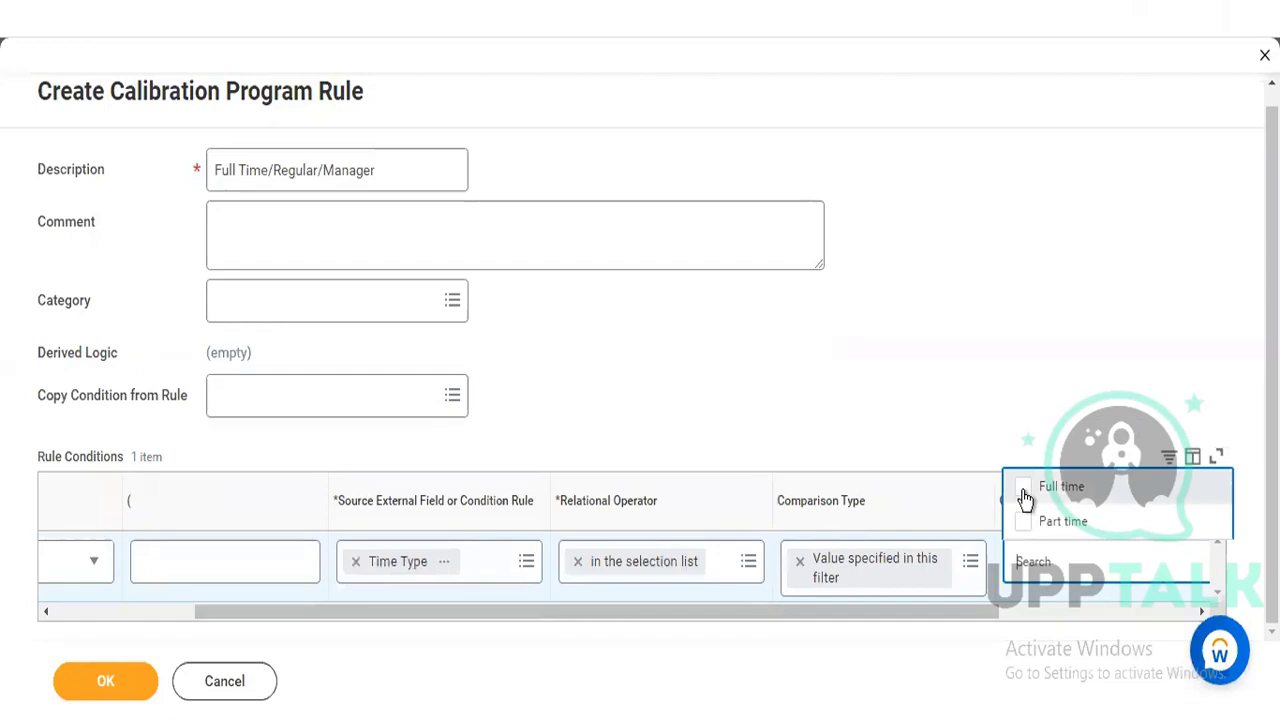
pyautogui.click(1023, 488)
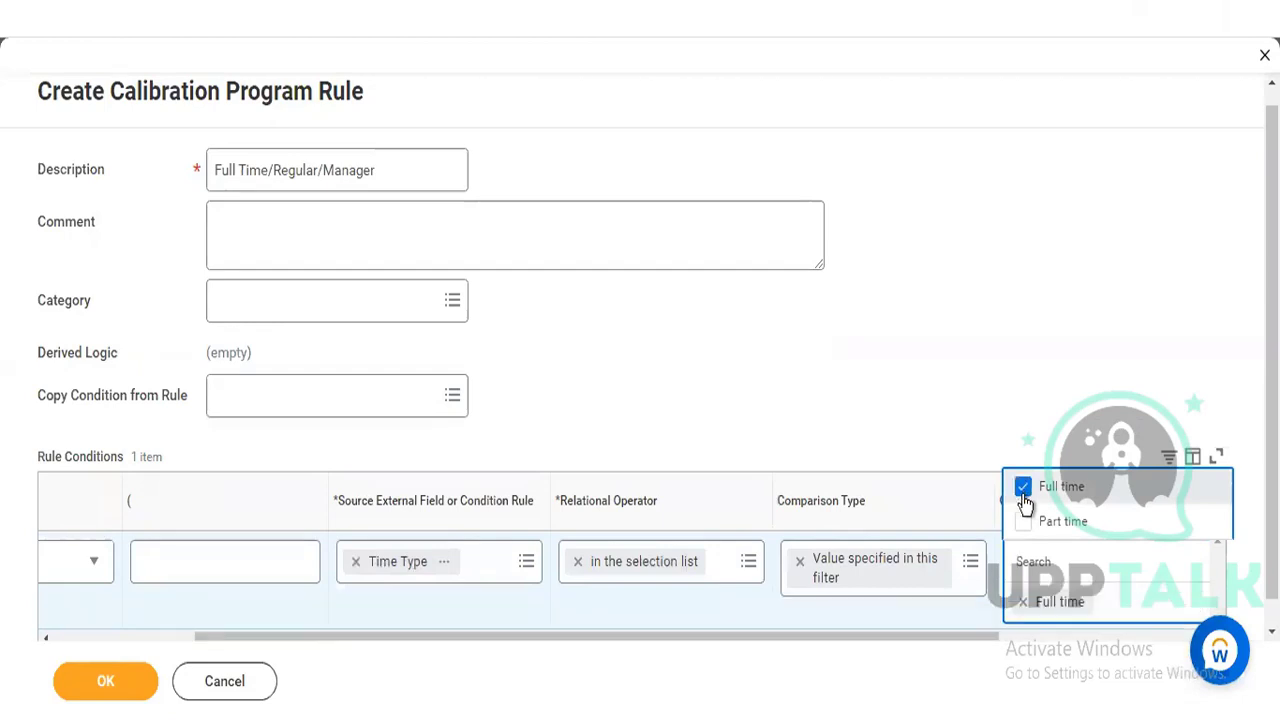
pyautogui.click(961, 291)
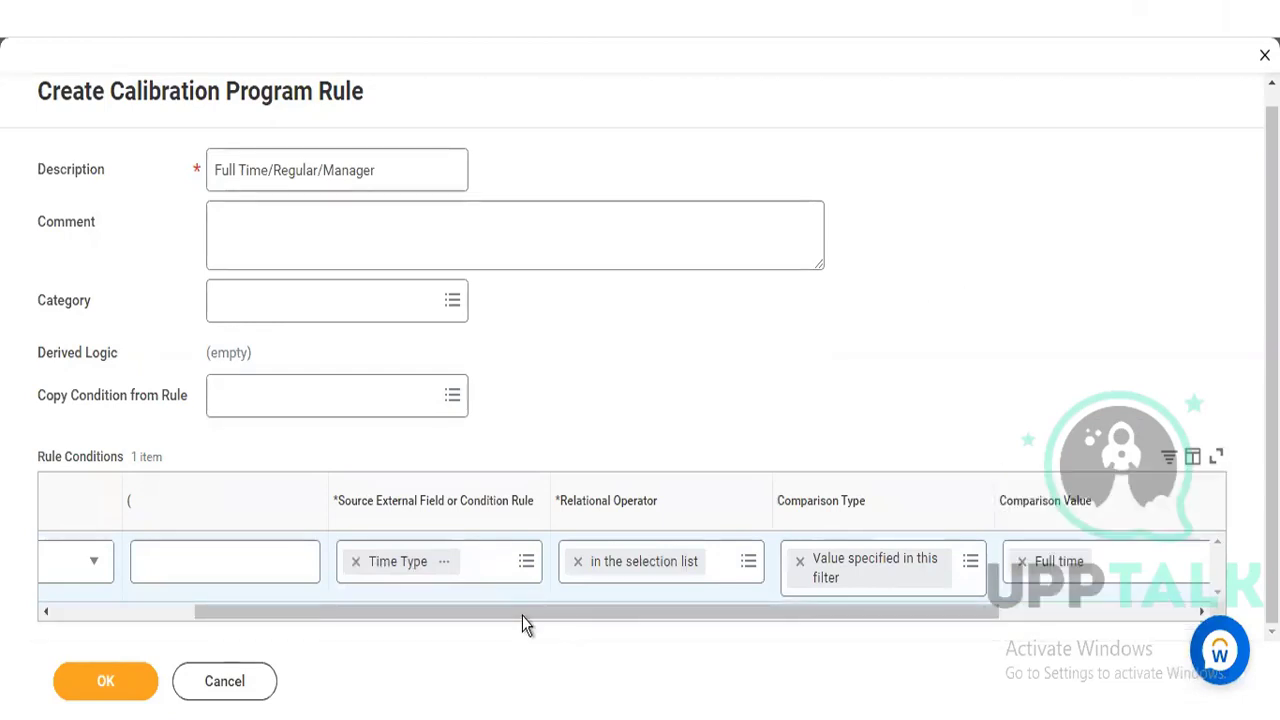
# - Add a second And condition and, after checking the field's details, set its source field to Employee Type by searching "employee type"
pyautogui.moveTo(243, 614); pyautogui.dragTo(206, 451)
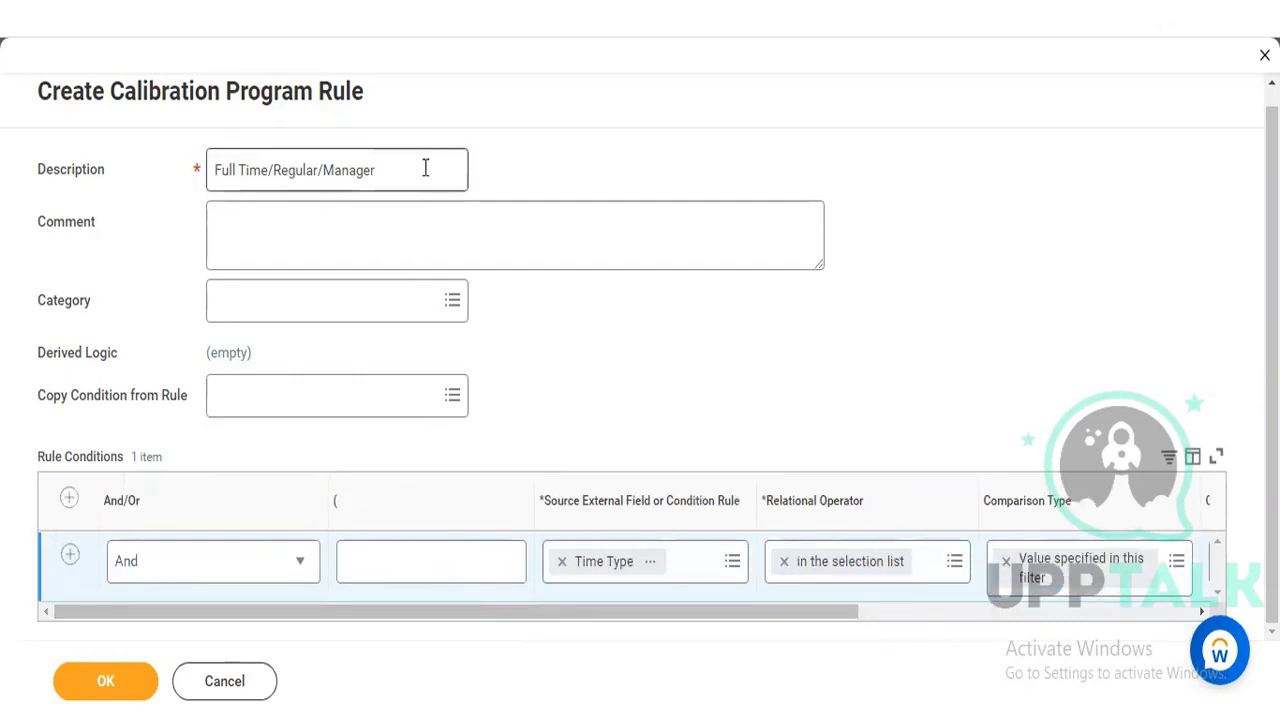
pyautogui.click(70, 562)
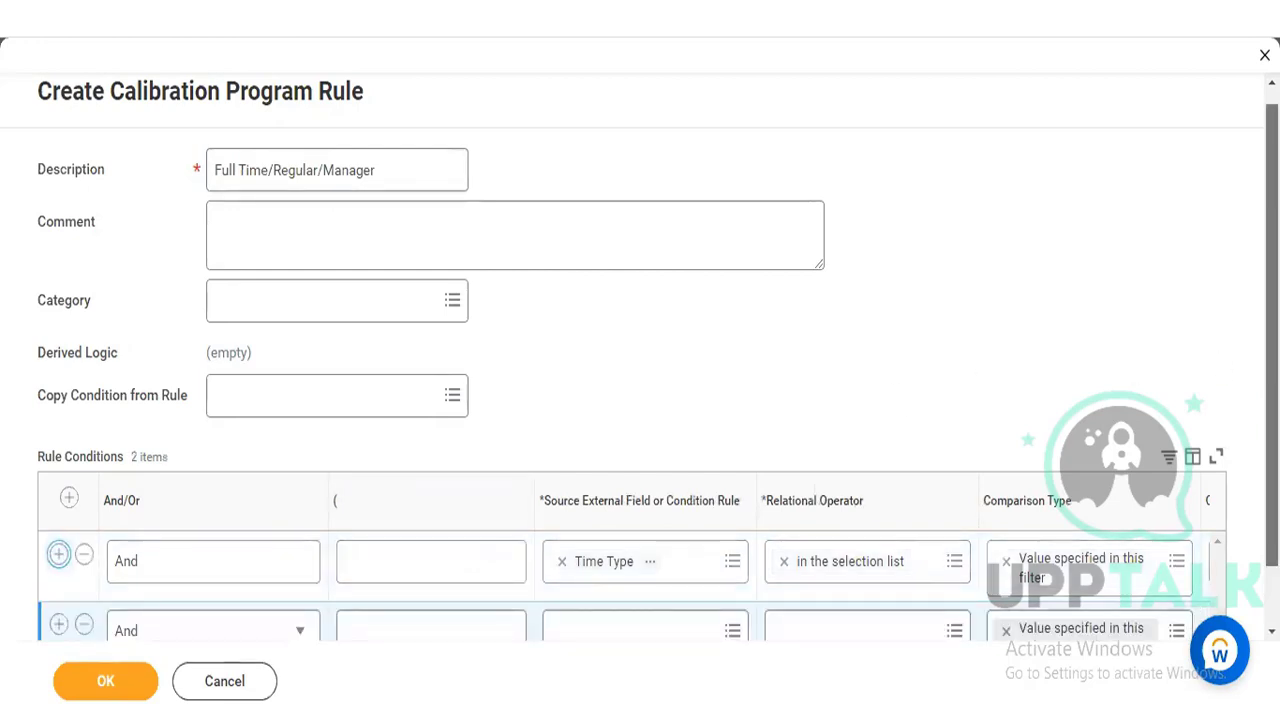
pyautogui.scroll(-2, 585, 502)
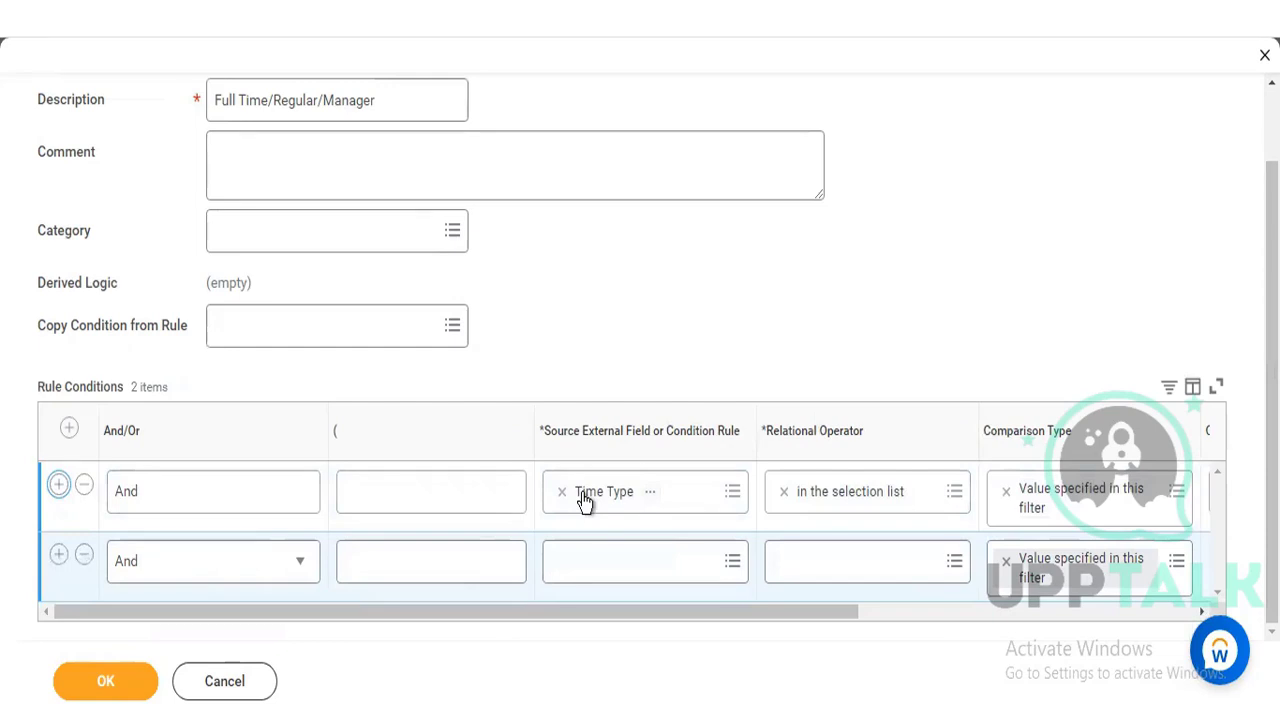
pyautogui.click(354, 560)
pyautogui.click(644, 556)
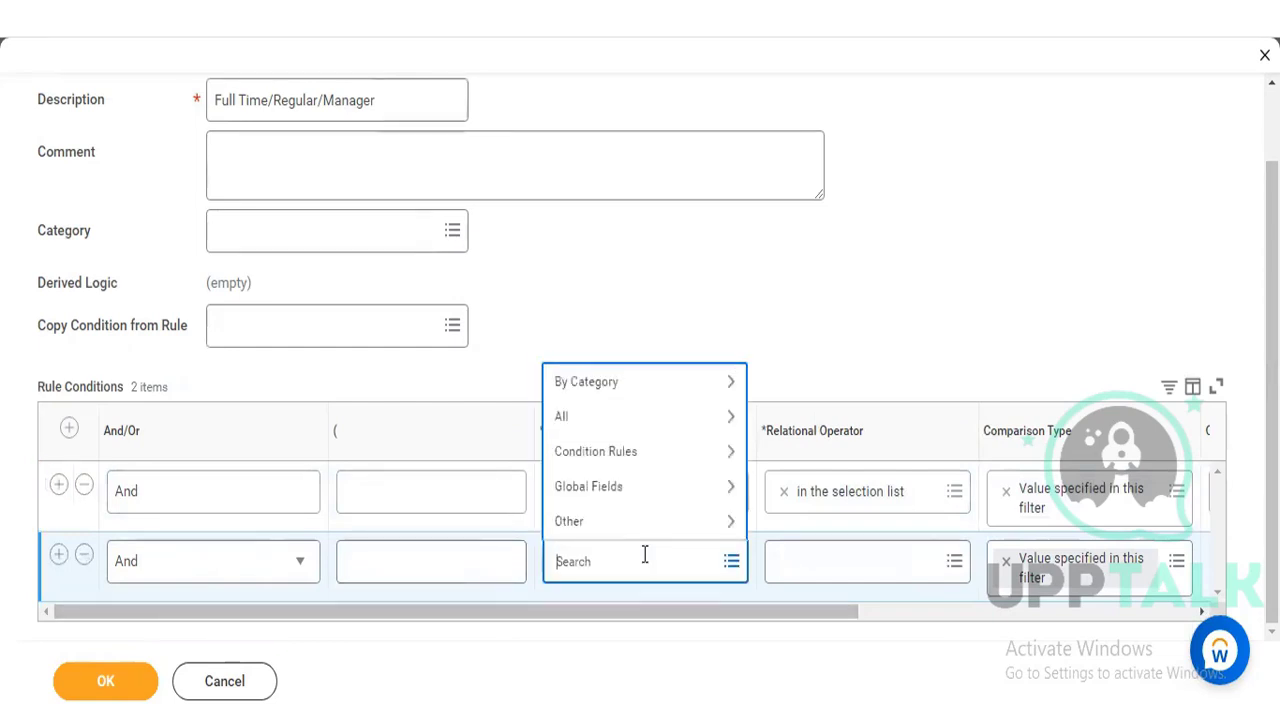
pyautogui.write('employee type')
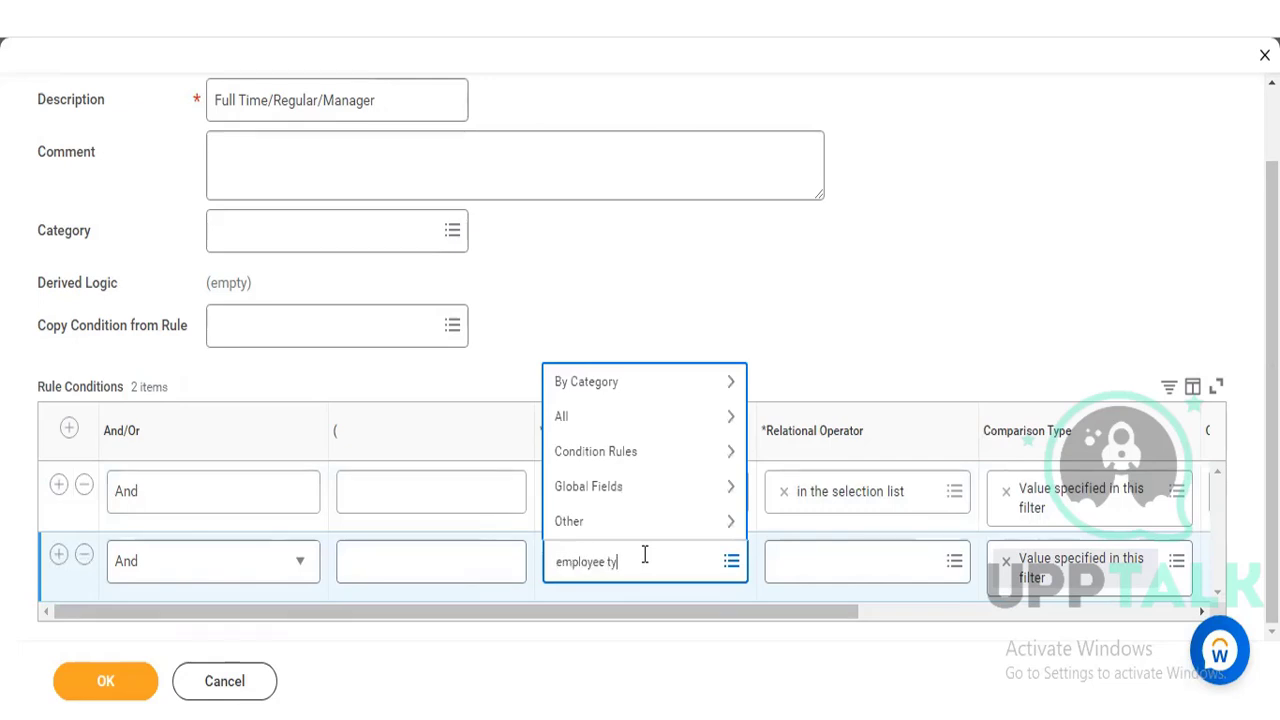
pyautogui.press('Return')
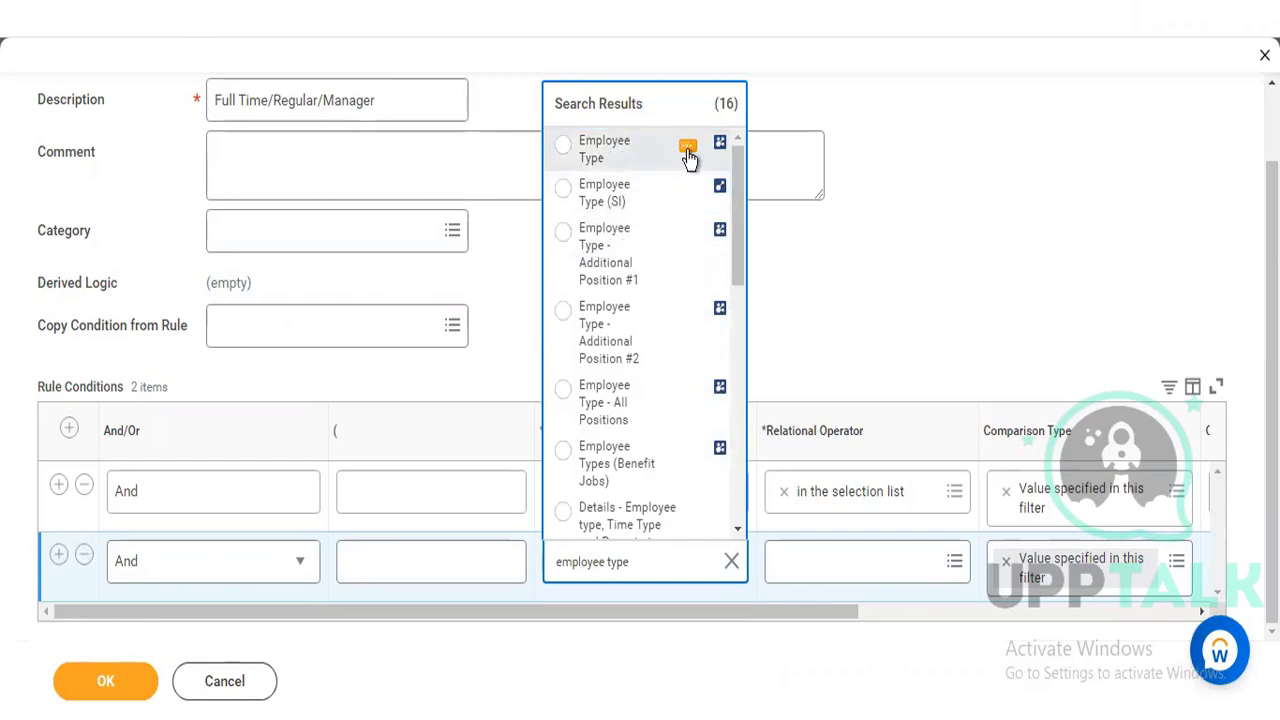
pyautogui.click(688, 150)
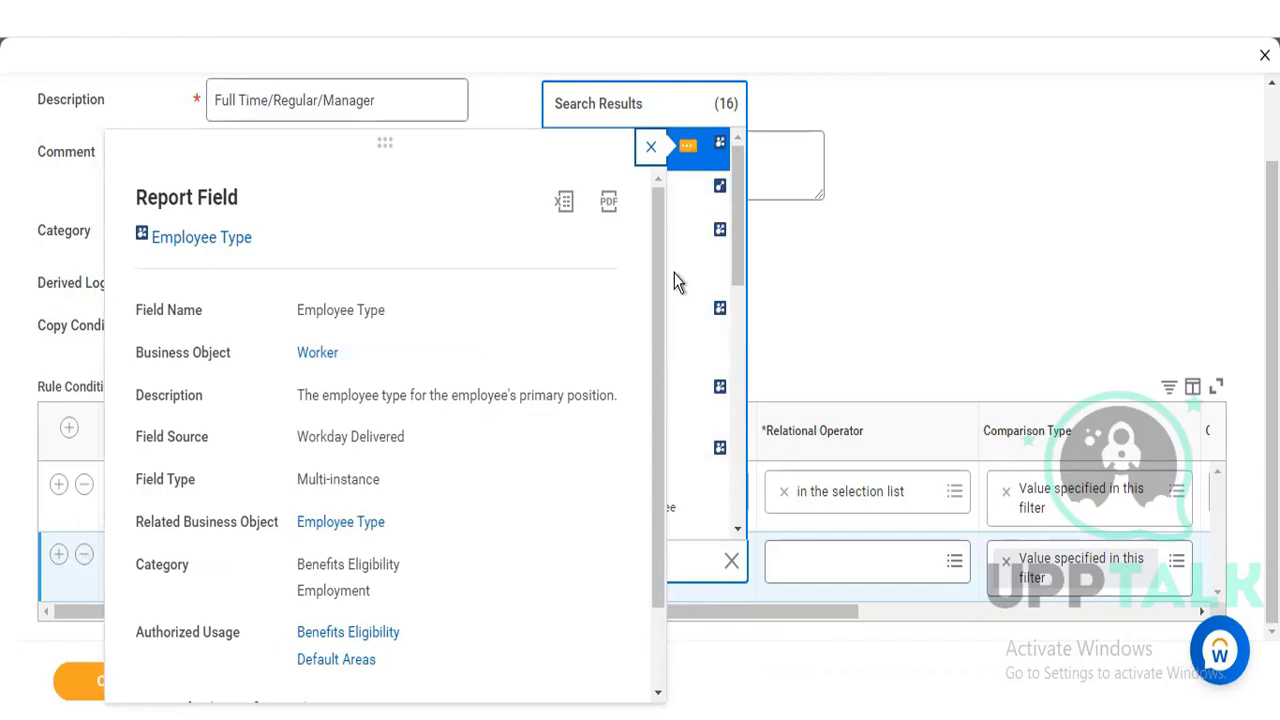
pyautogui.click(697, 160)
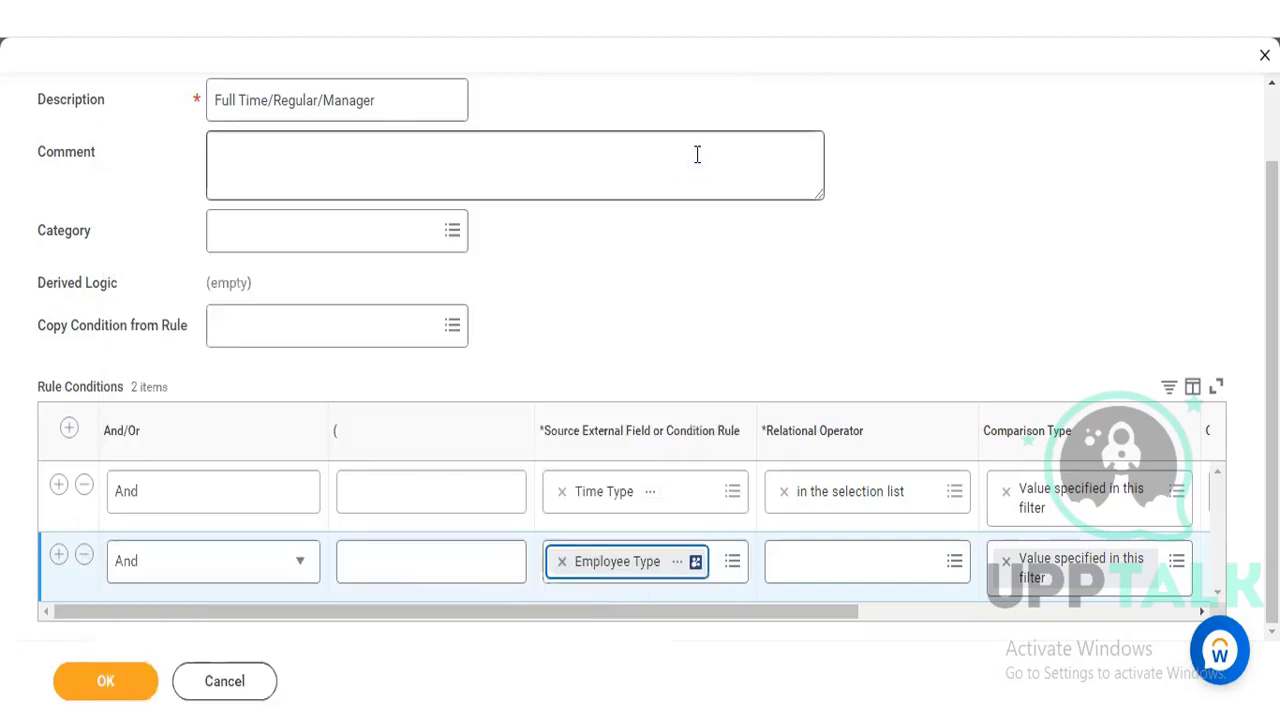
# - Set the Employee Type condition's relational operator to the frequently used option "any in the selection list"
pyautogui.click(835, 558)
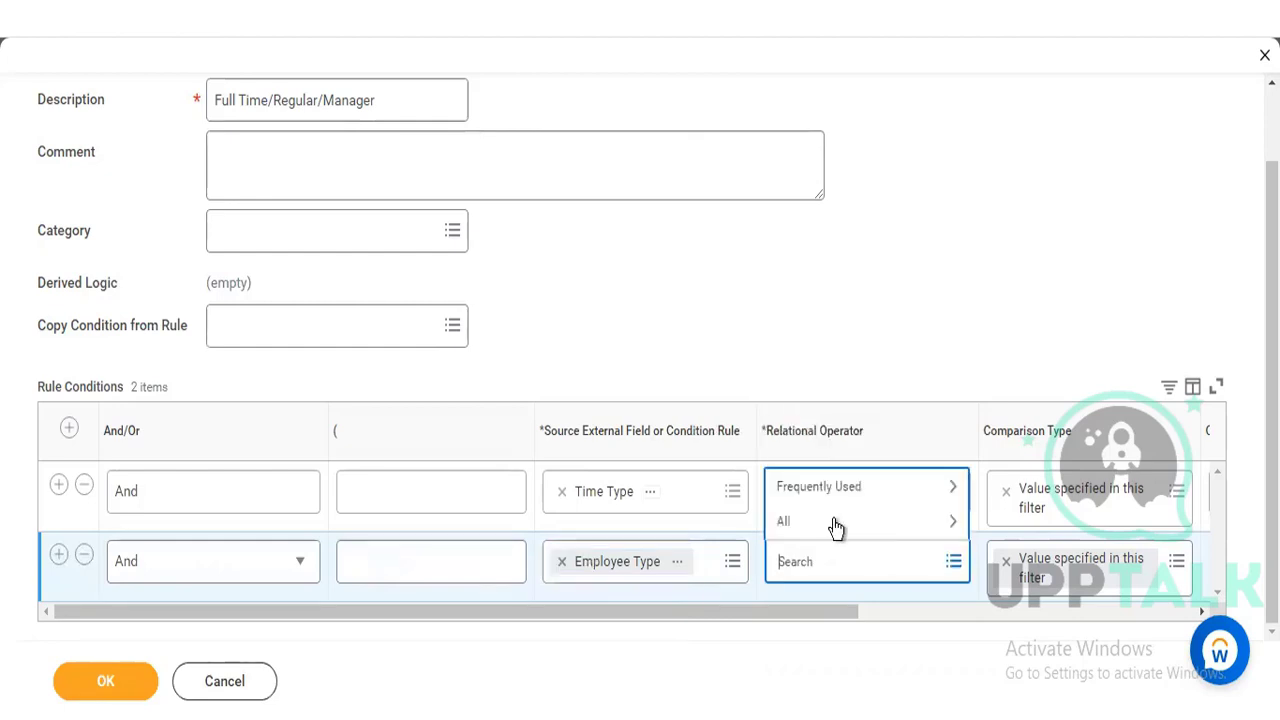
pyautogui.click(835, 522)
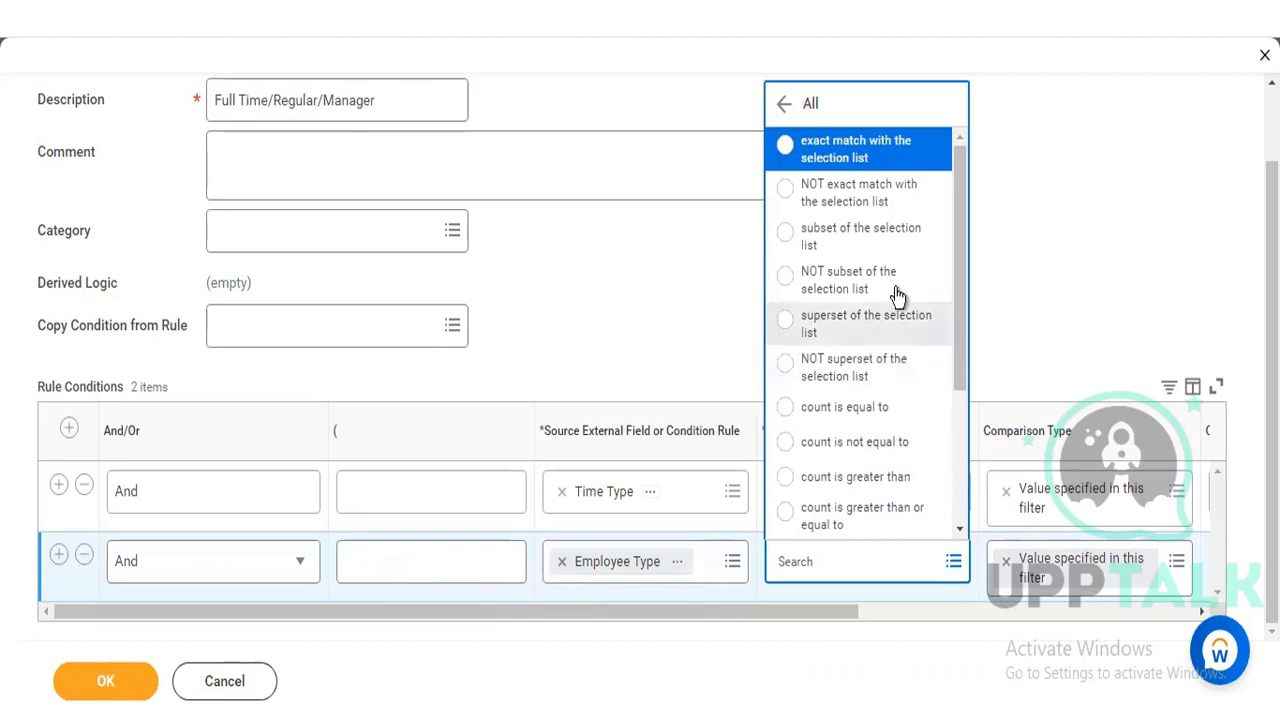
pyautogui.click(787, 104)
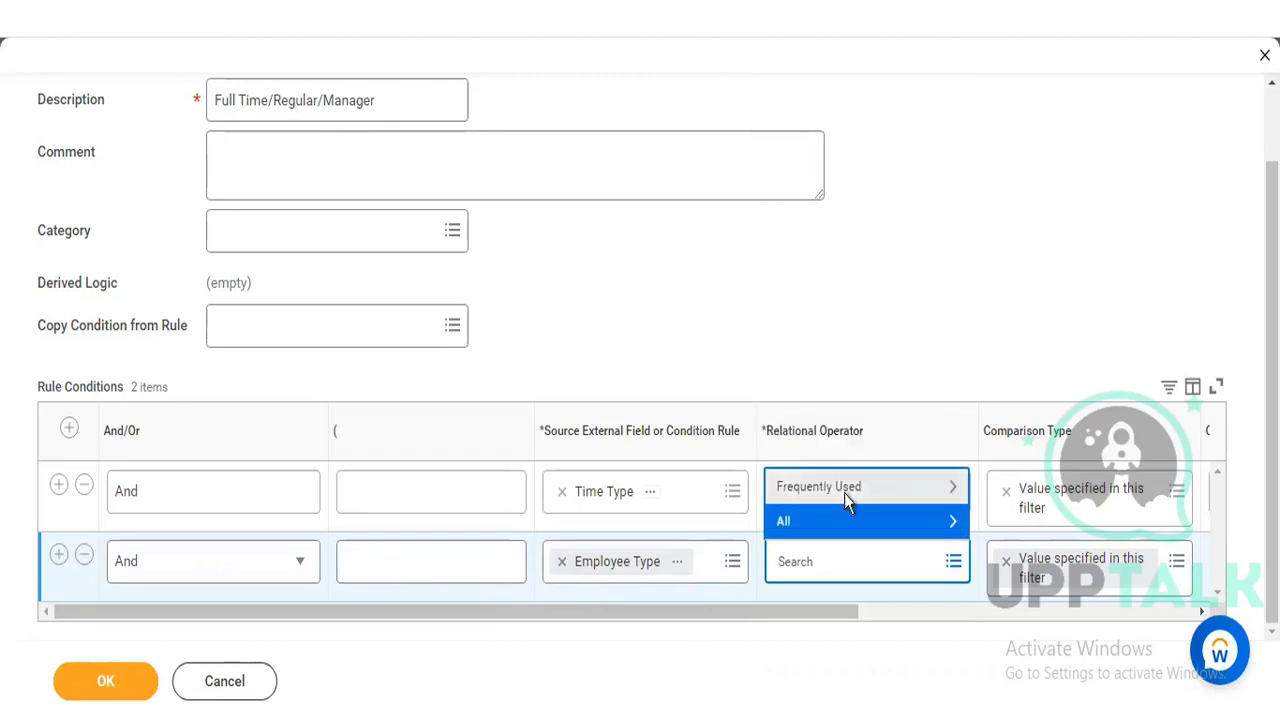
pyautogui.click(844, 493)
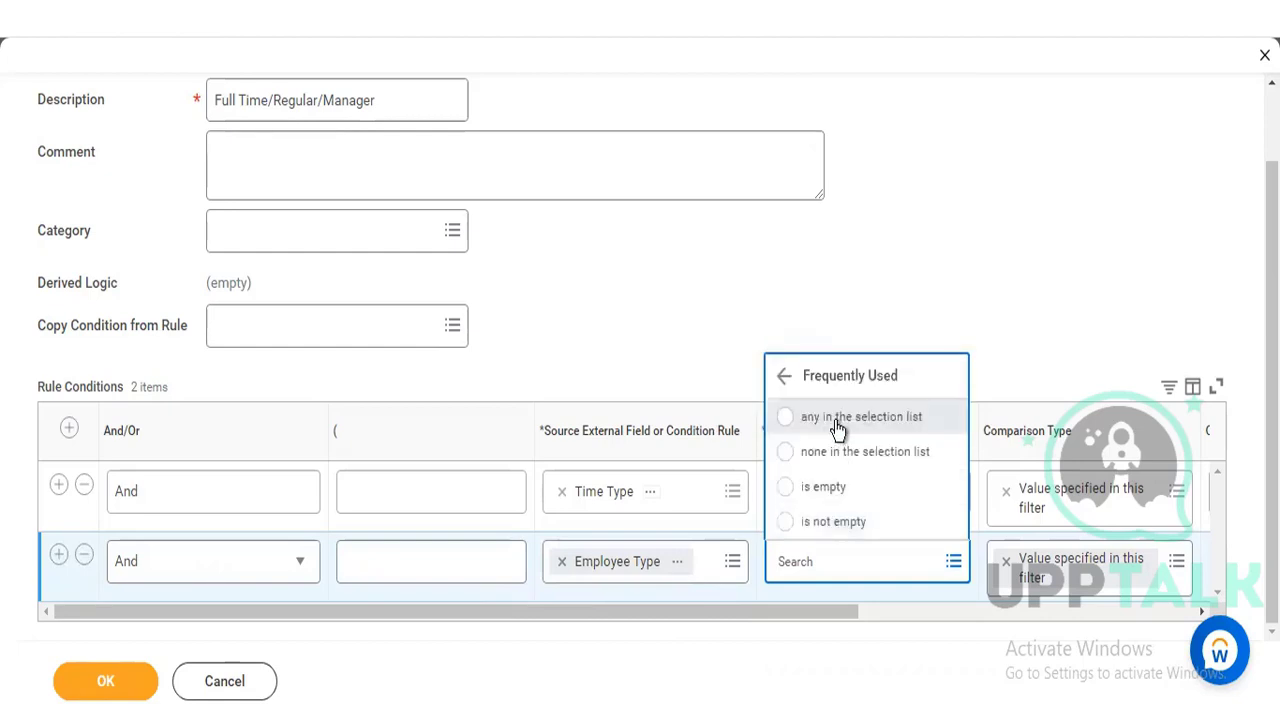
pyautogui.click(840, 427)
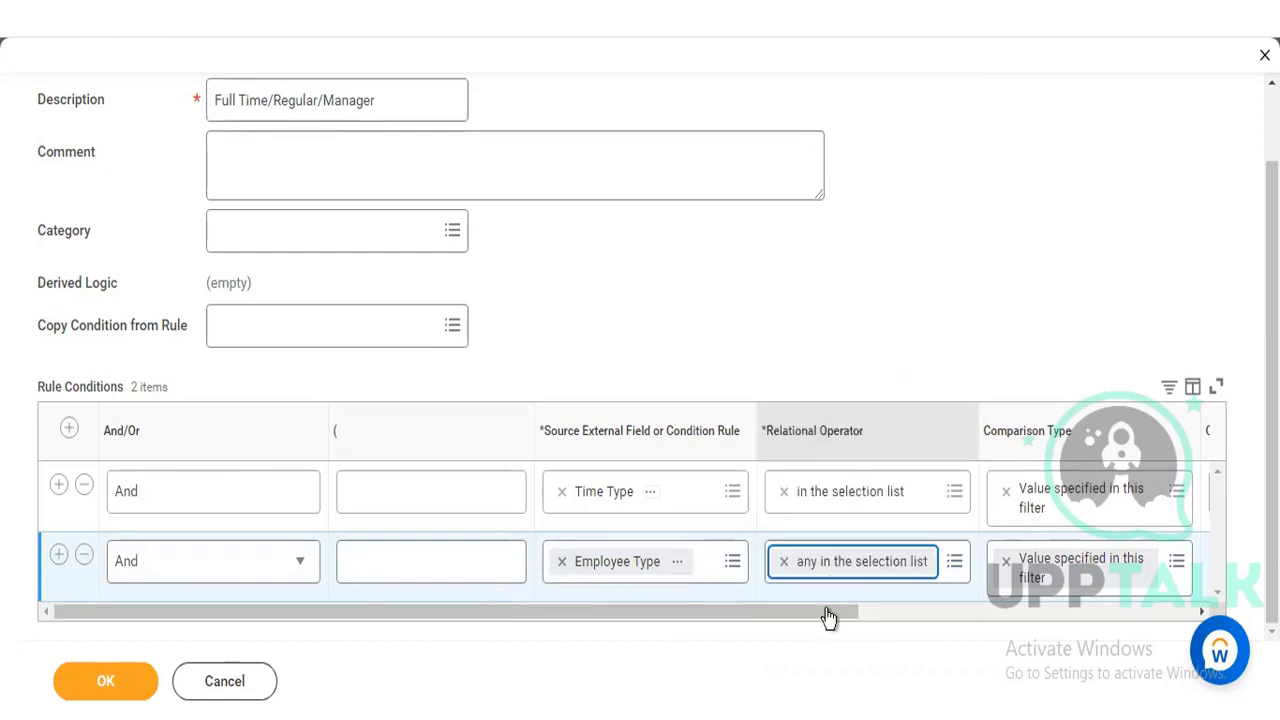
# - Select the second Regular entry as the Employee Type condition's comparison value
pyautogui.hscroll(3, 895, 609)
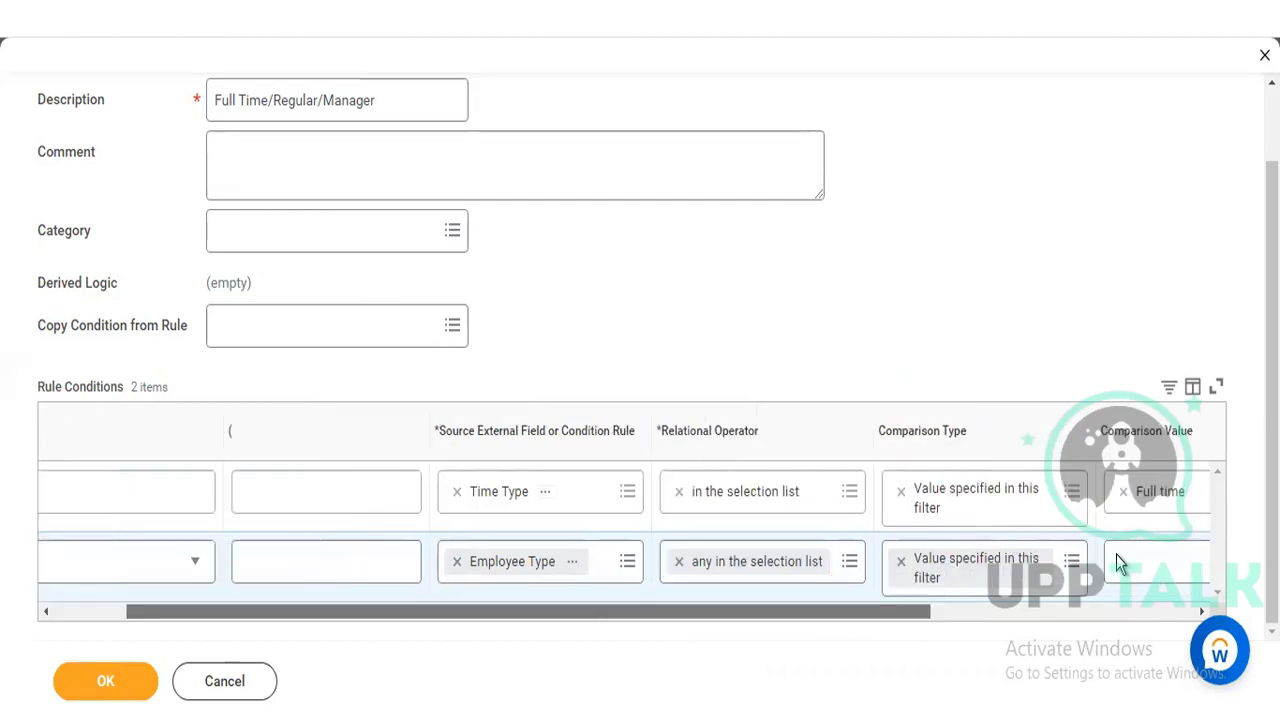
pyautogui.click(1030, 562)
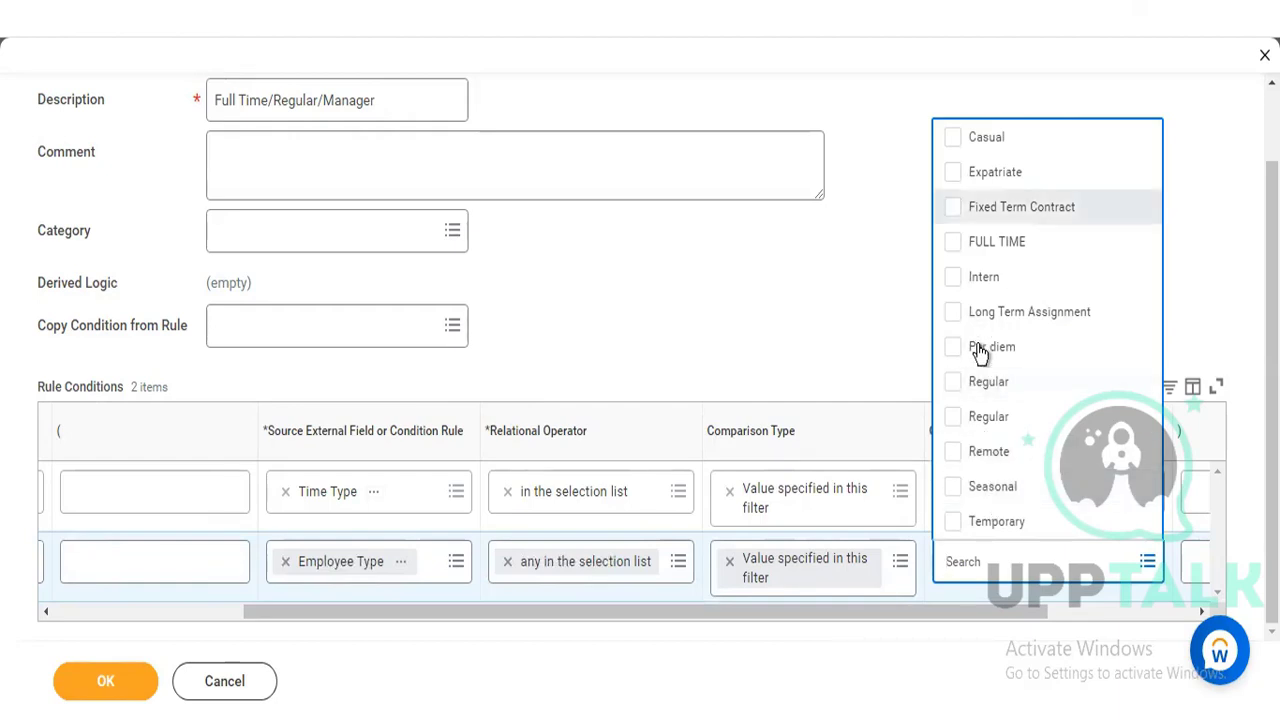
pyautogui.click(954, 420)
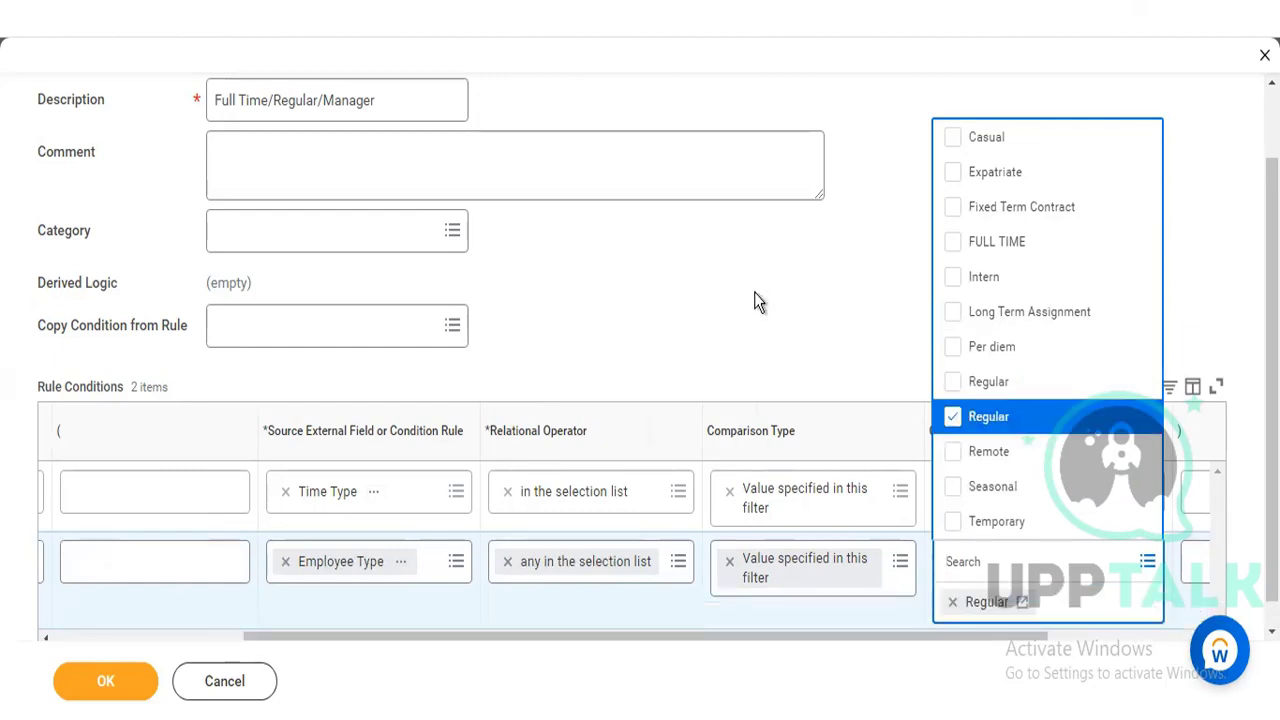
pyautogui.click(754, 292)
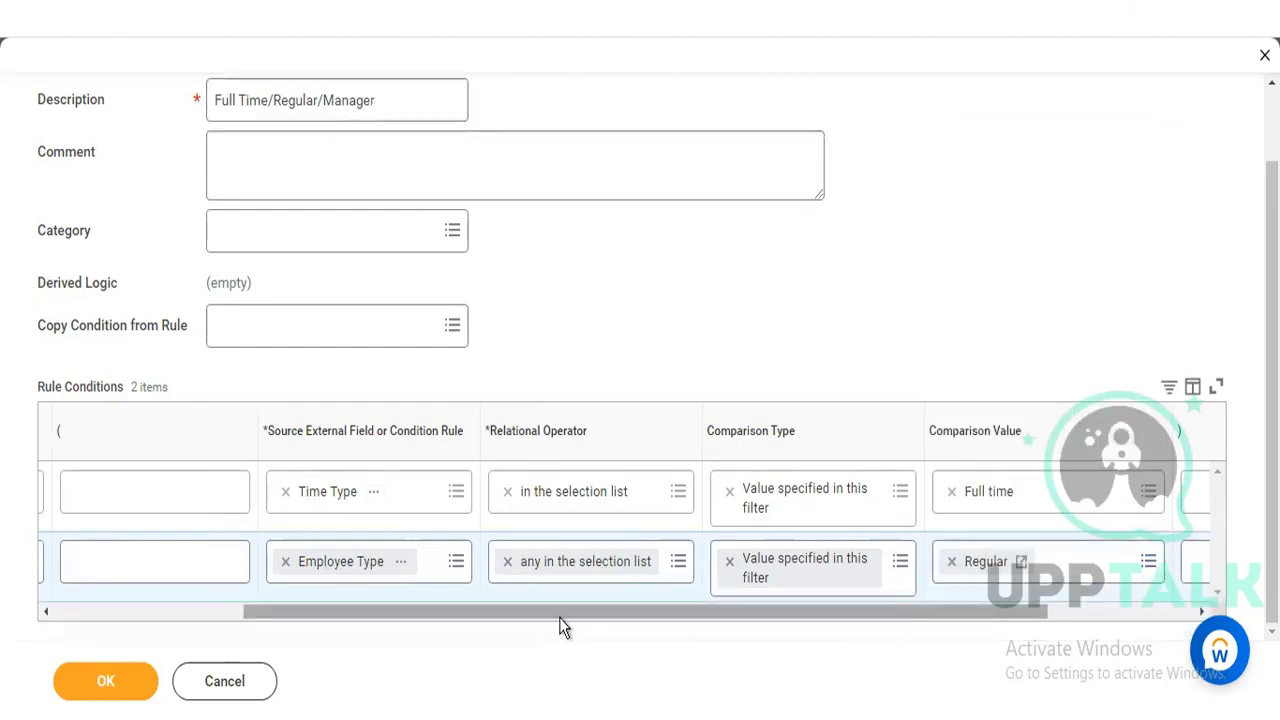
# - Add a third And condition to the rule and search its source field for "management level"
pyautogui.click(102, 612)
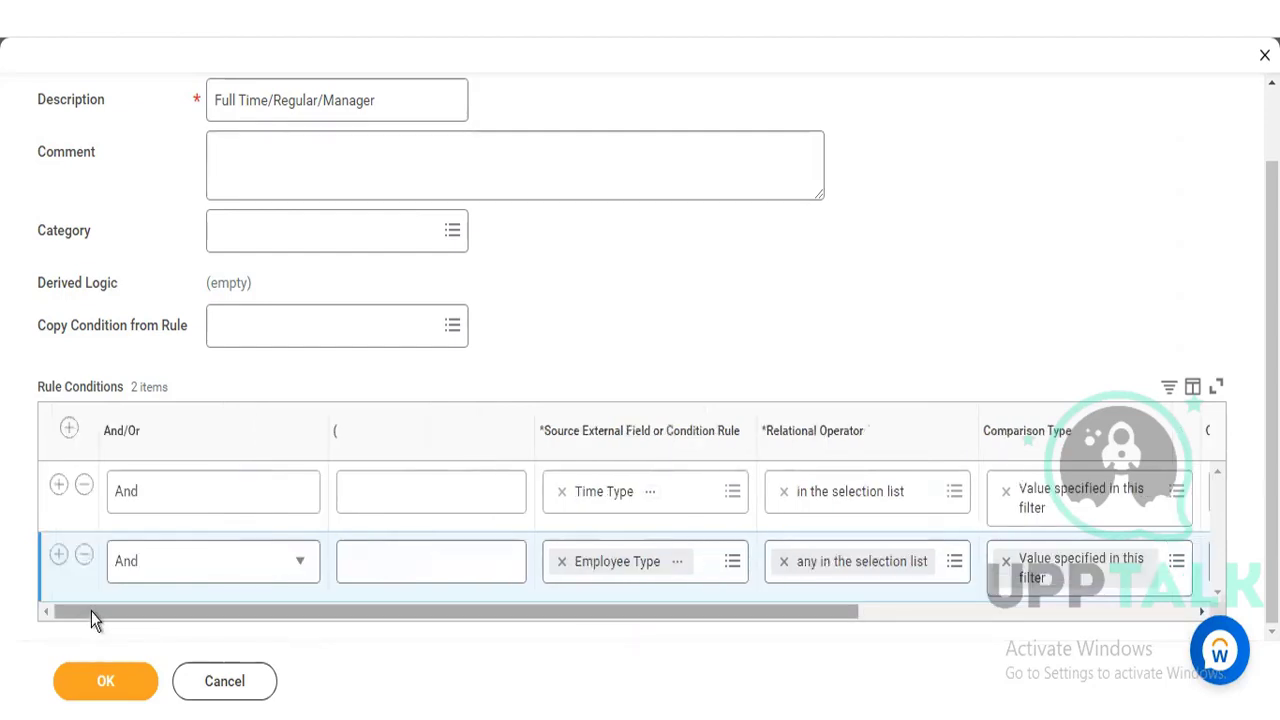
pyautogui.click(57, 555)
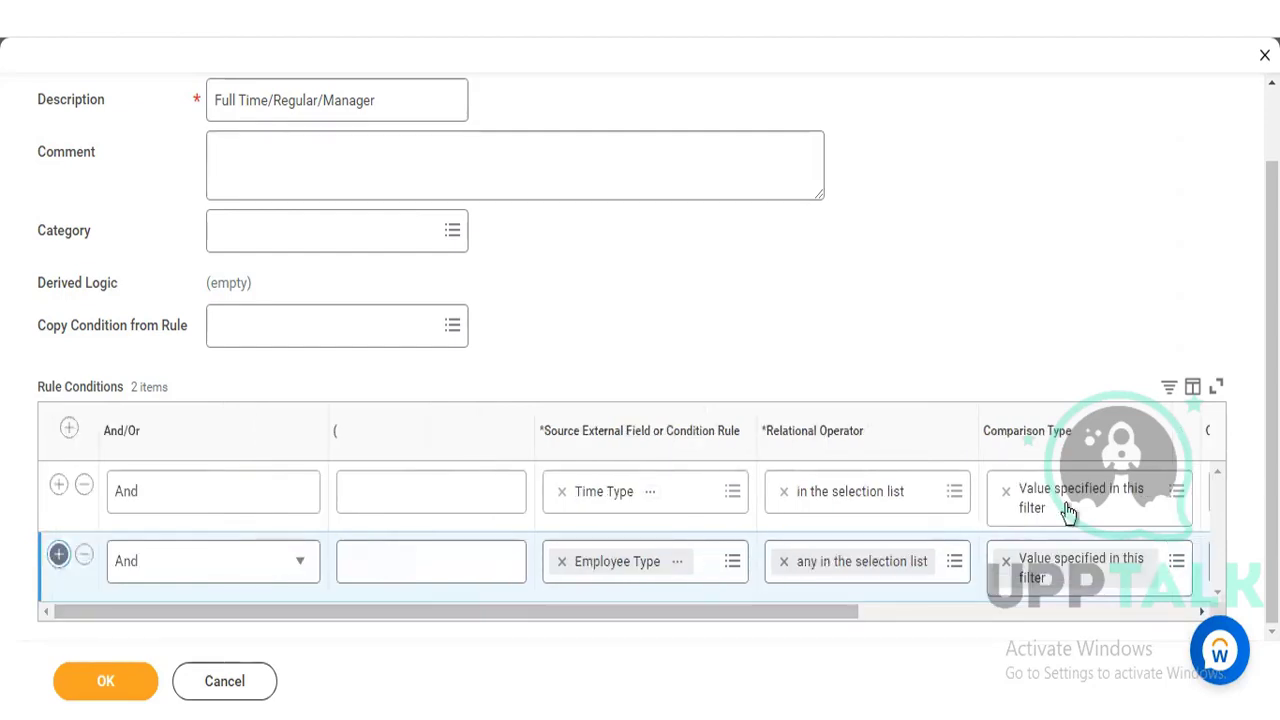
pyautogui.scroll(-1, 780, 600)
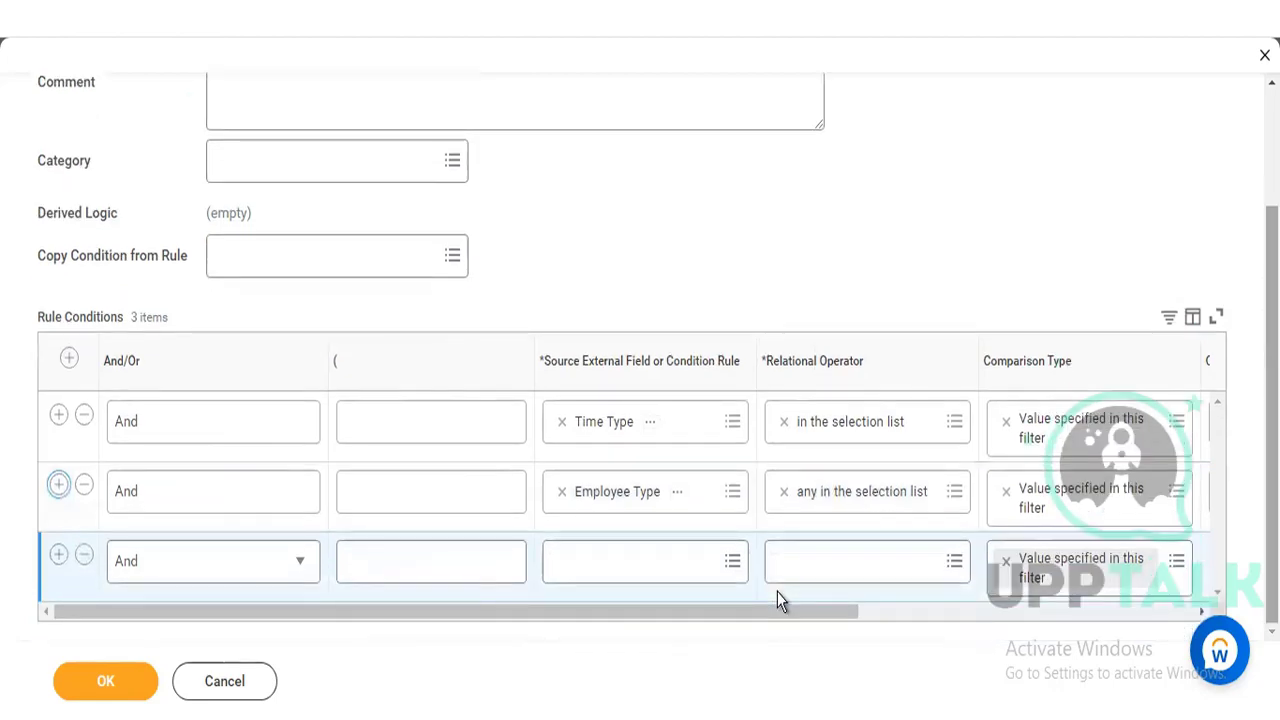
pyautogui.click(588, 563)
pyautogui.write('mana')
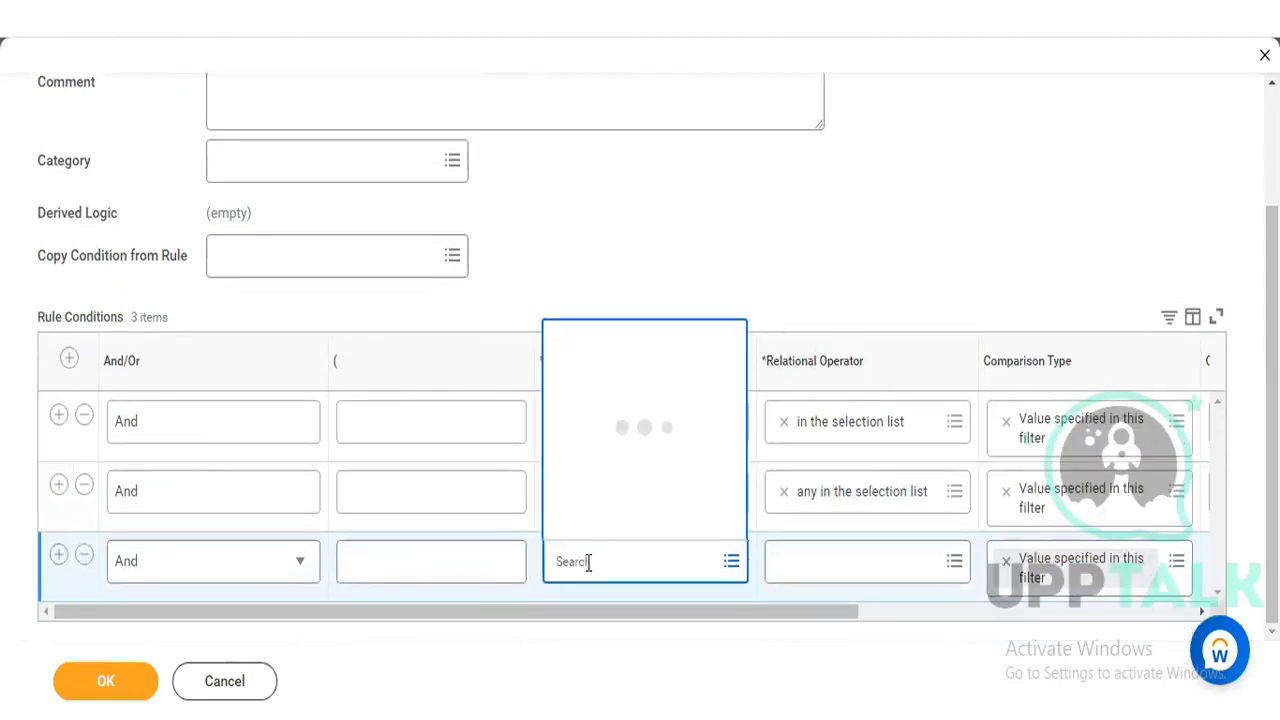
pyautogui.write('gemene')
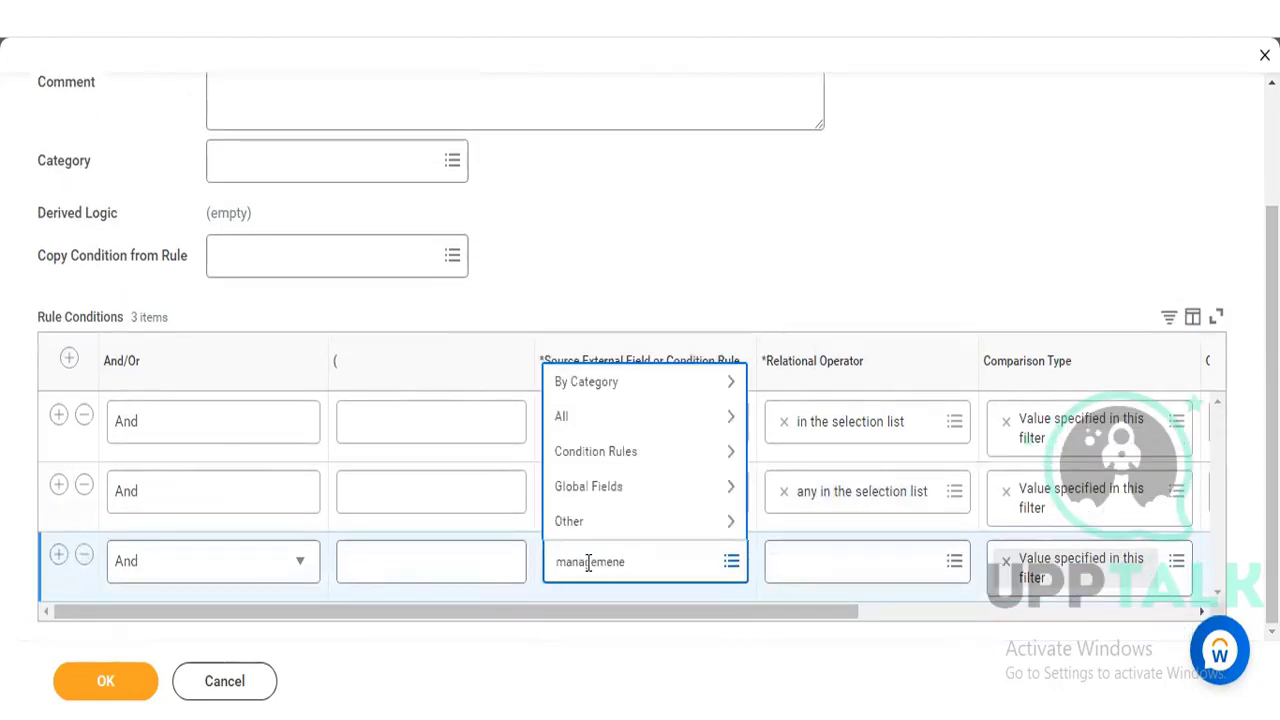
pyautogui.press('BackSpace')
pyautogui.write('t')
pyautogui.press('Return')
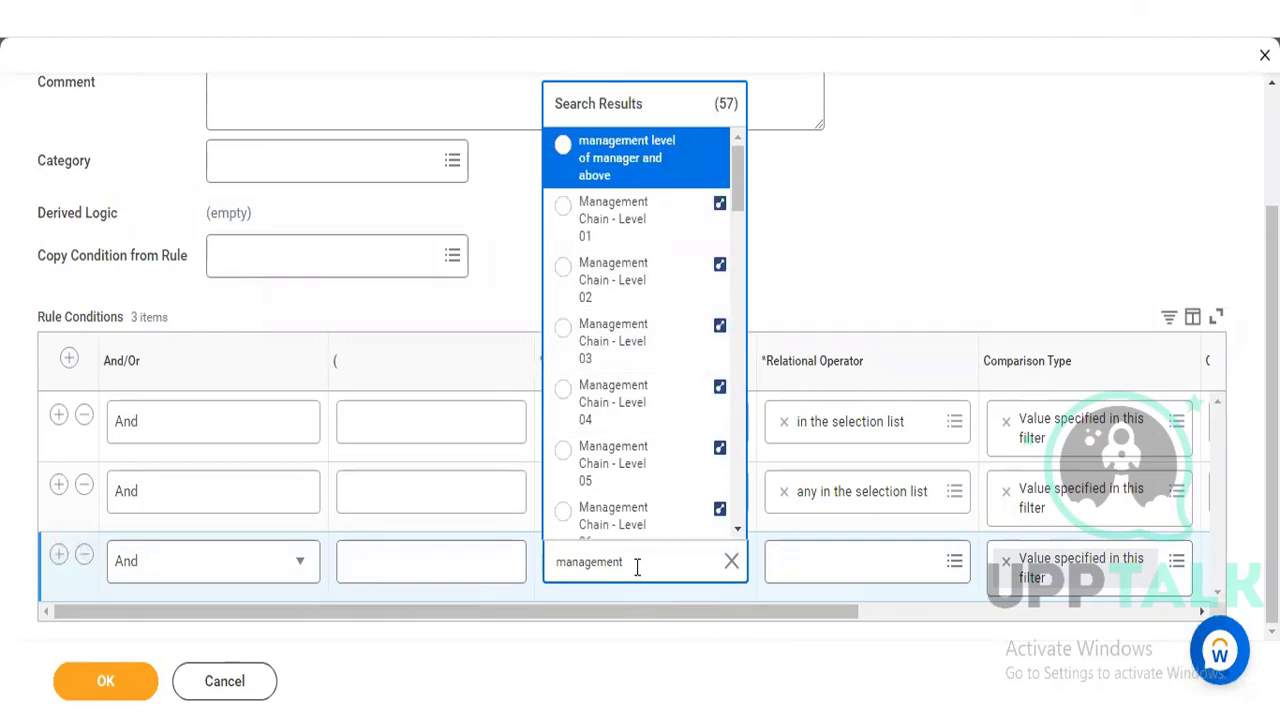
pyautogui.write('level')
pyautogui.press('Return')
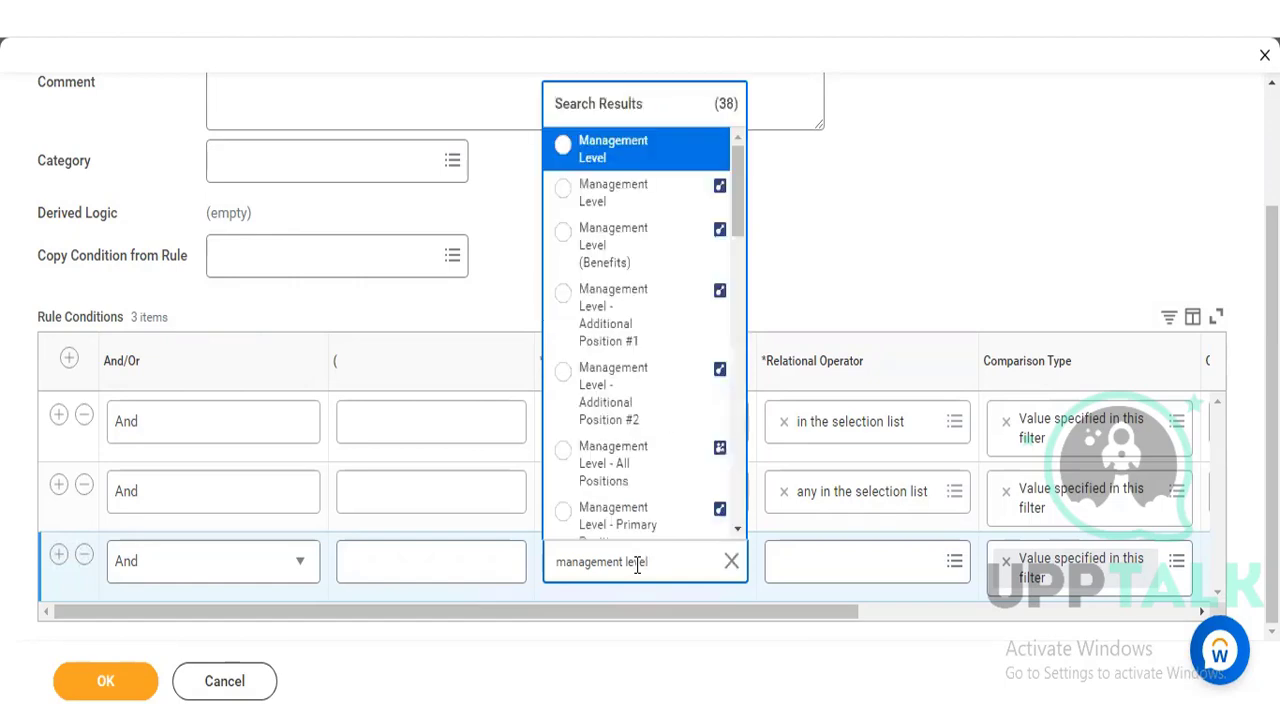
# - Check the details of the Management Level report field and condition rule, and select the report field as the third condition's source
pyautogui.click(689, 191)
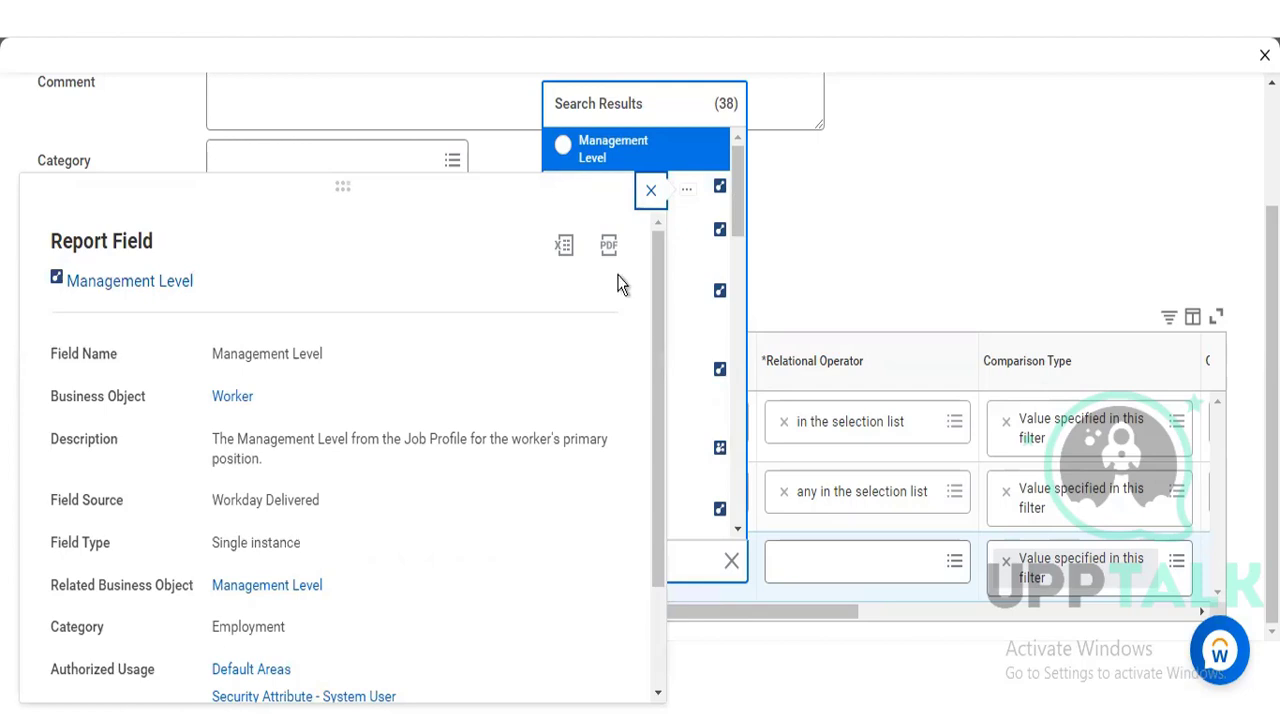
pyautogui.moveTo(705, 149)
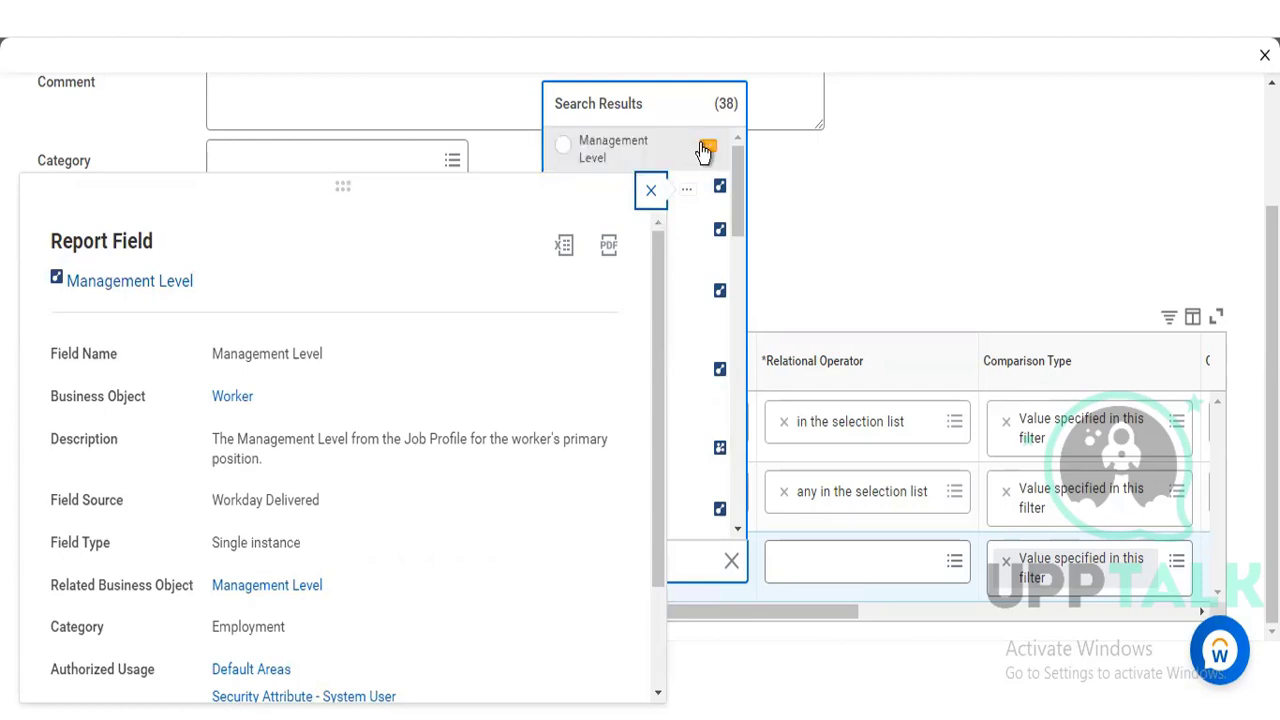
pyautogui.click(707, 149)
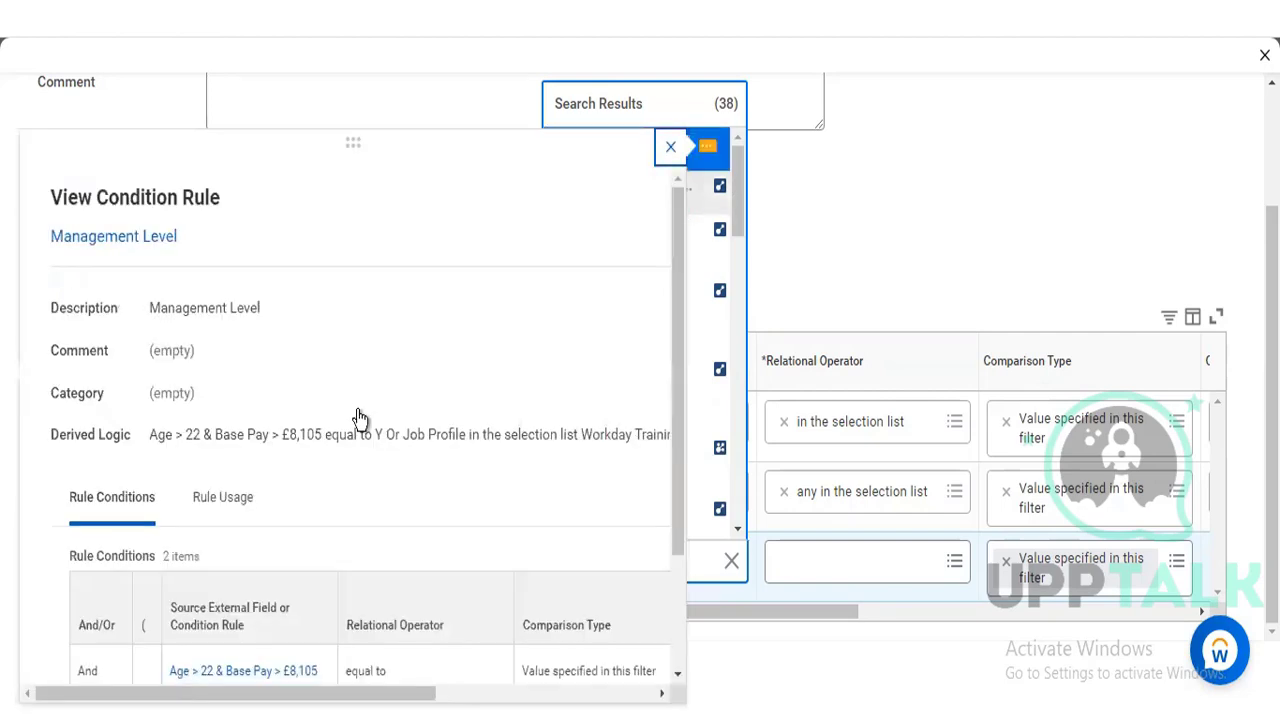
pyautogui.click(705, 198)
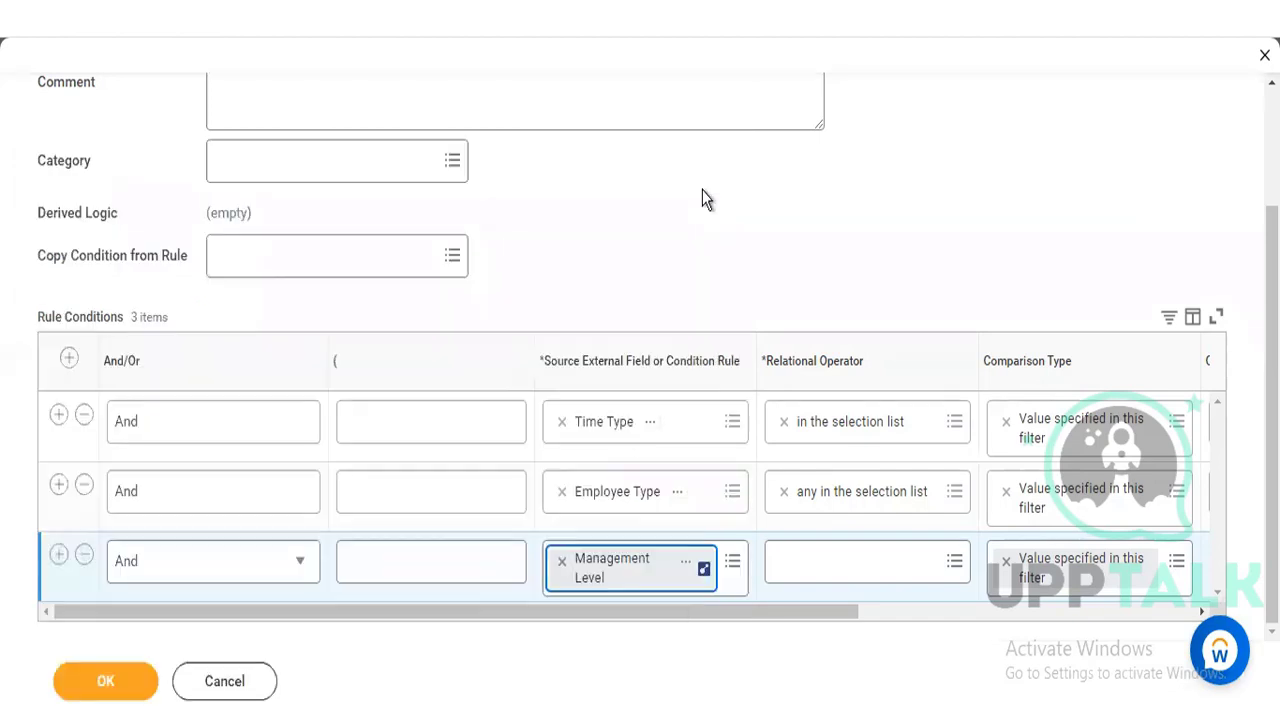
# - Set the Management Level condition's relational operator to the frequently used option "in the selection list"
pyautogui.click(834, 571)
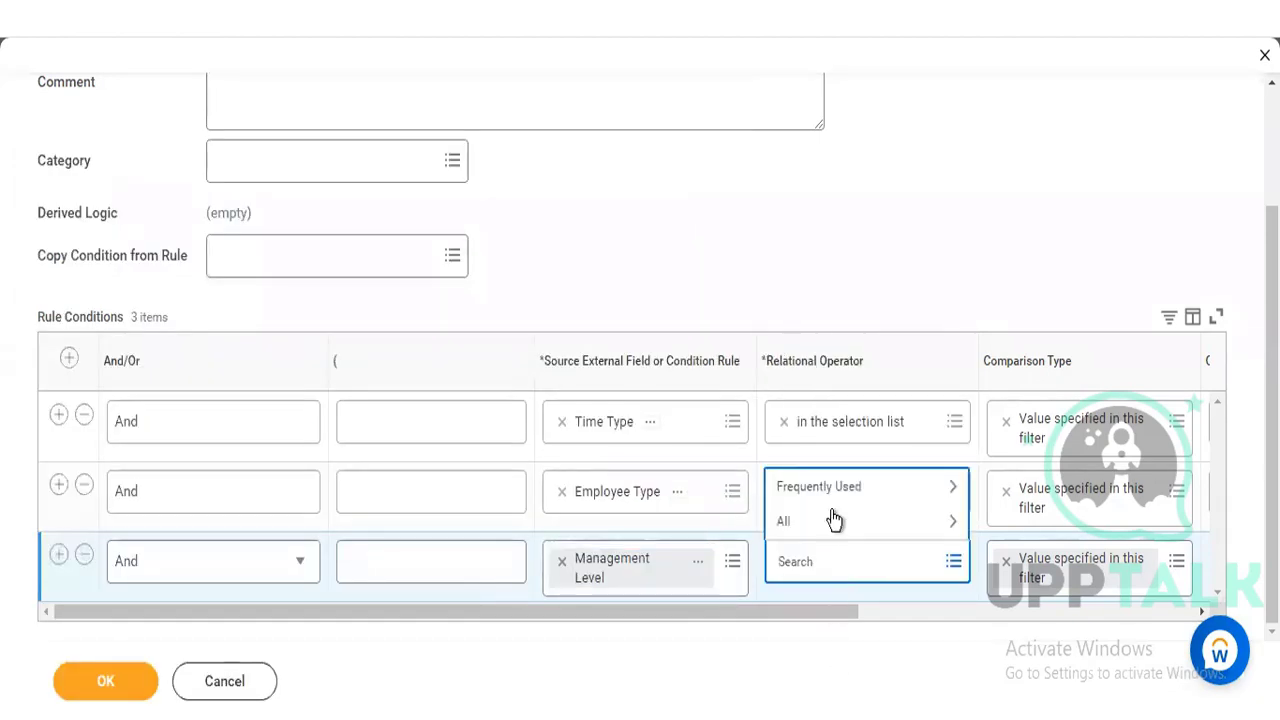
pyautogui.click(831, 489)
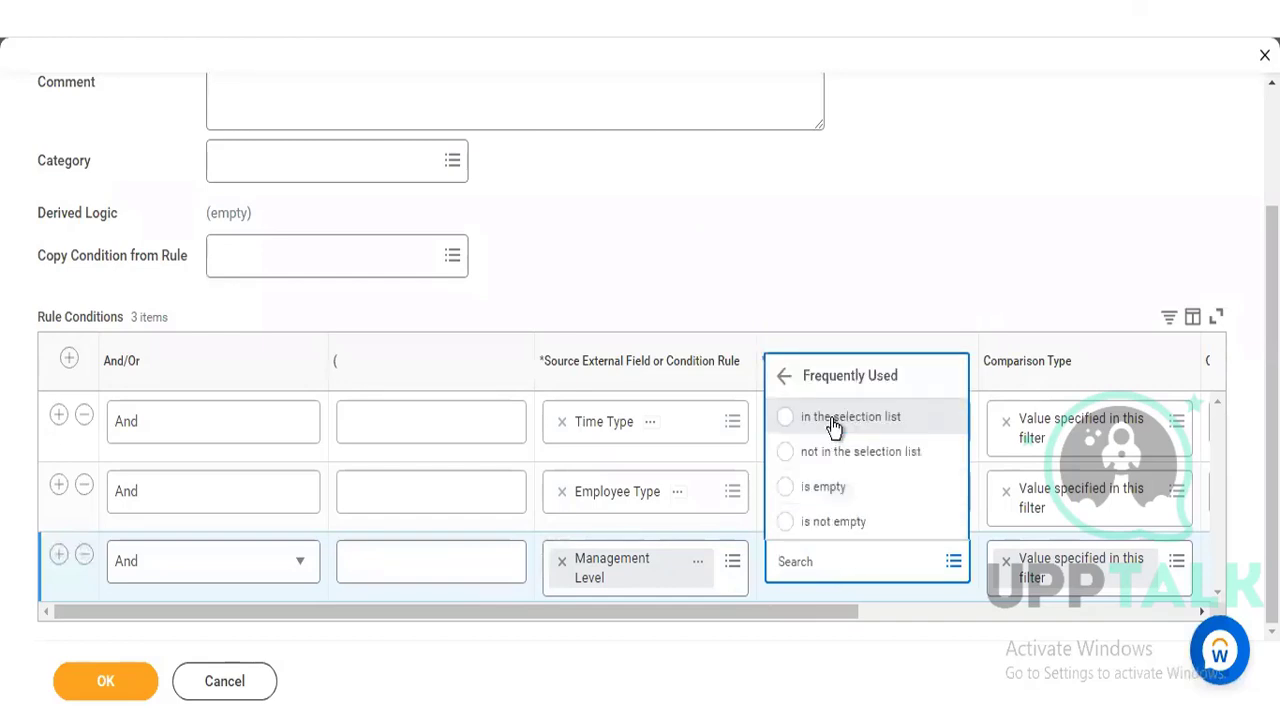
pyautogui.click(834, 420)
# - Search the Management Level condition's comparison values for "manager" and select Manager
pyautogui.moveTo(792, 611); pyautogui.dragTo(916, 611)
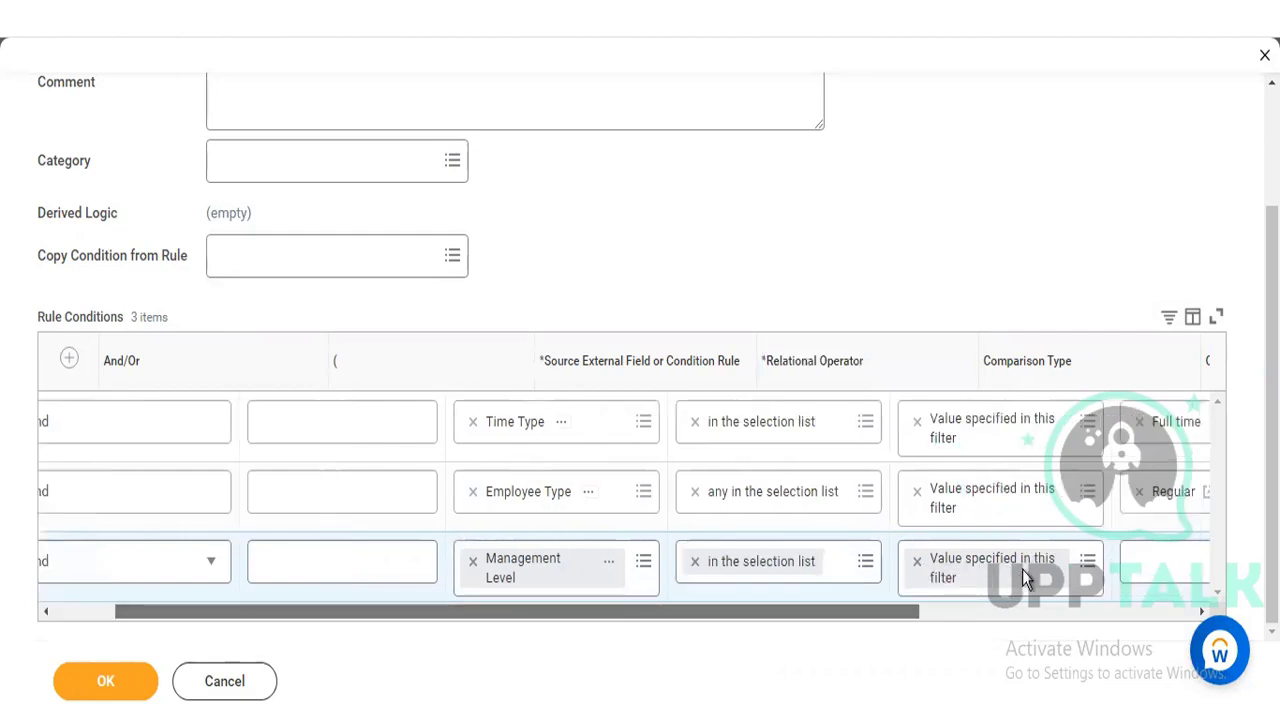
pyautogui.hscroll(3, 1022, 569)
pyautogui.click(987, 565)
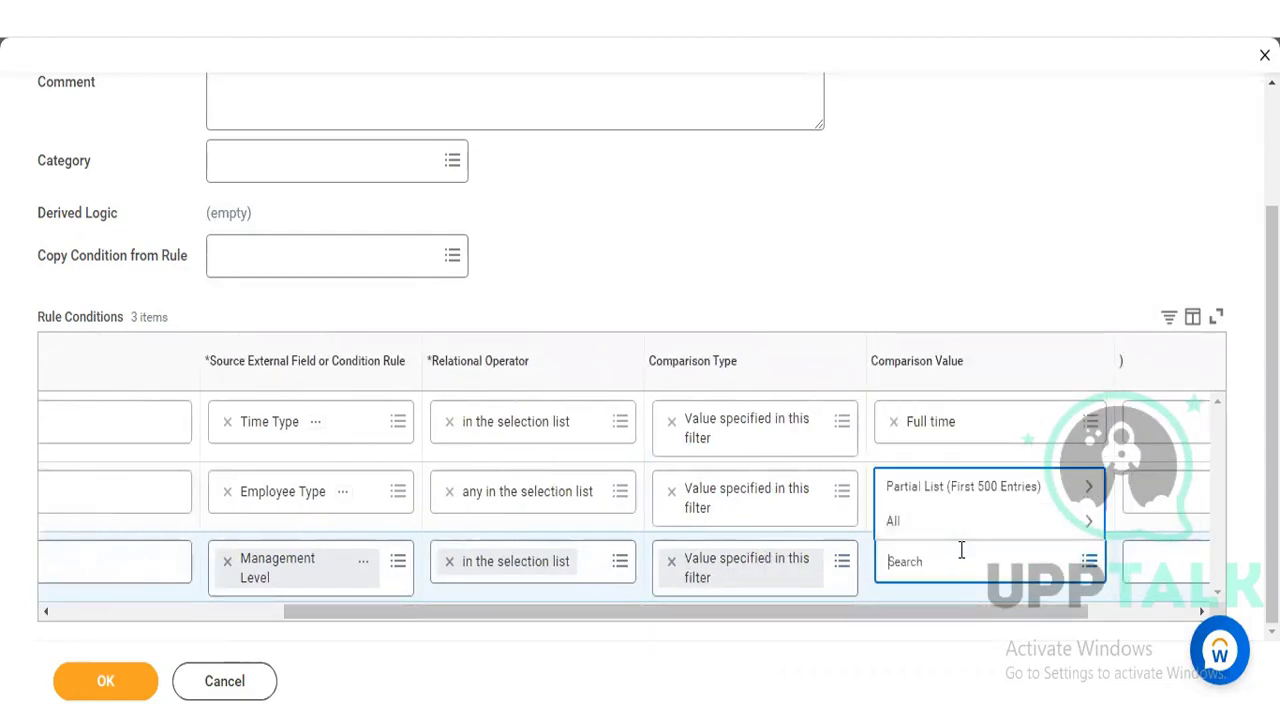
pyautogui.write('manager')
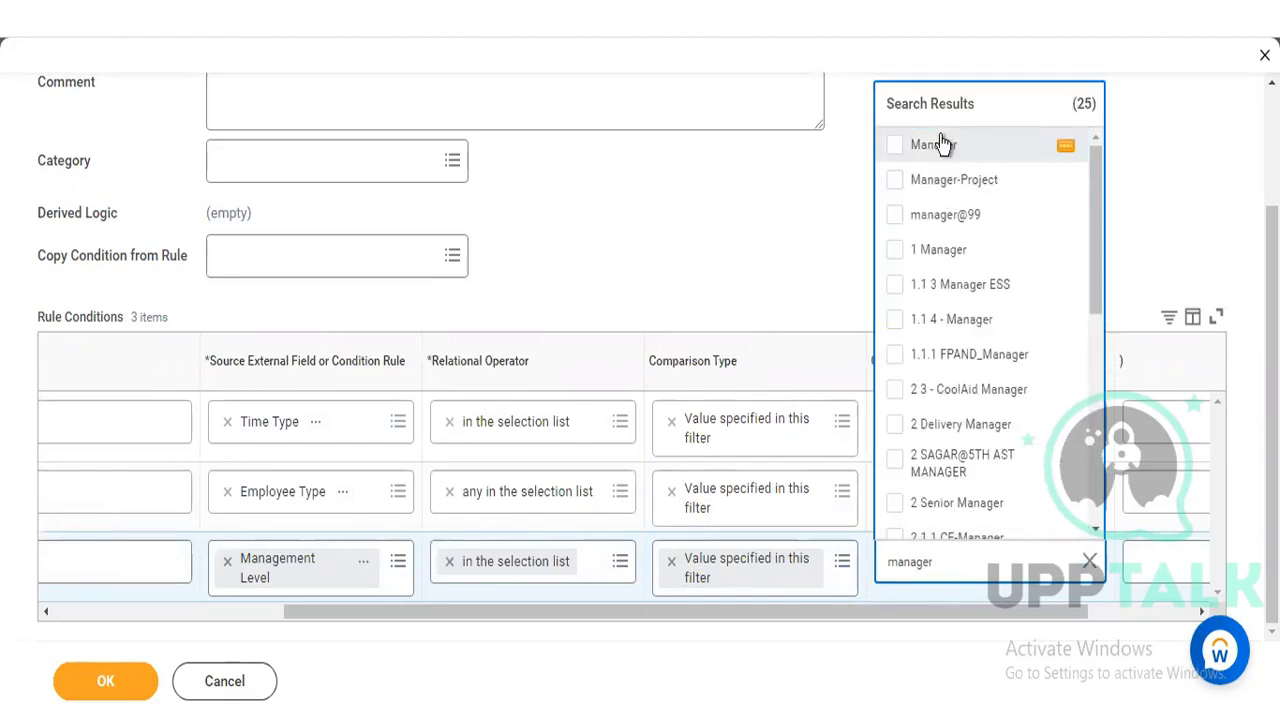
pyautogui.click(940, 144)
pyautogui.click(757, 217)
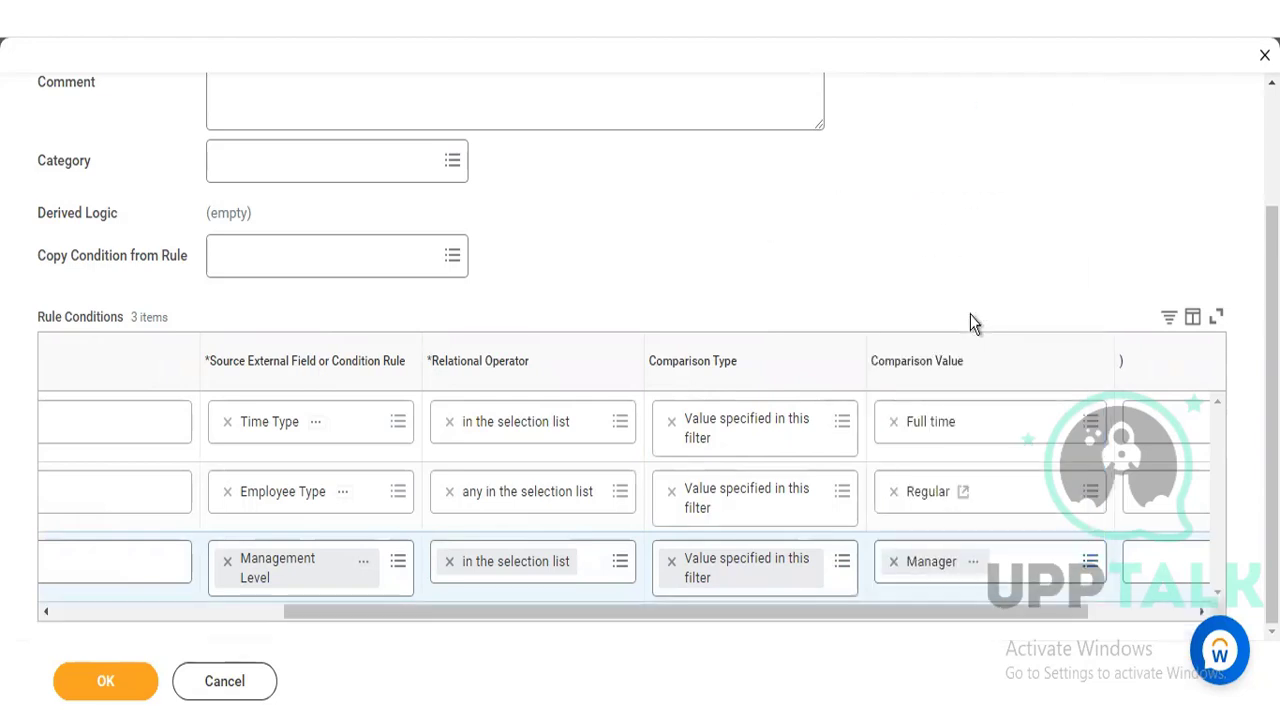
# - Review the Full Time/Regular/Manager rule with its three conditions and save it
pyautogui.scroll(3, 640, 400)
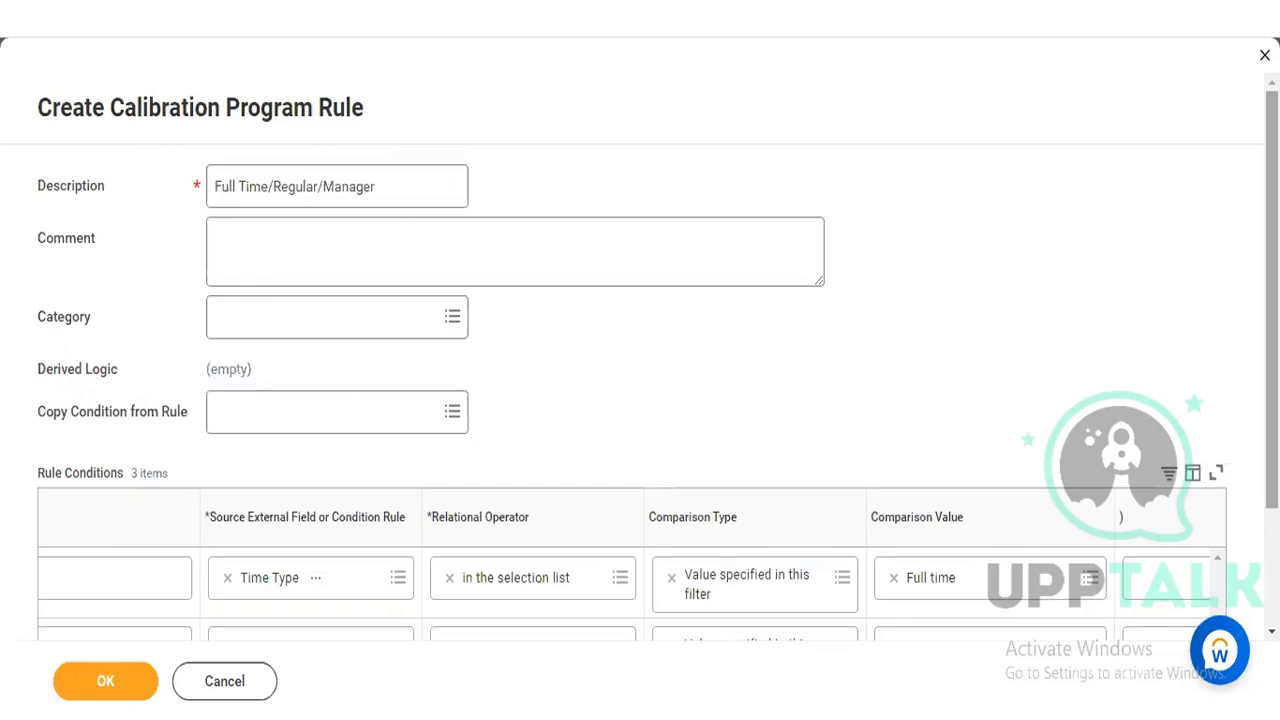
pyautogui.scroll(-3, 623, 640)
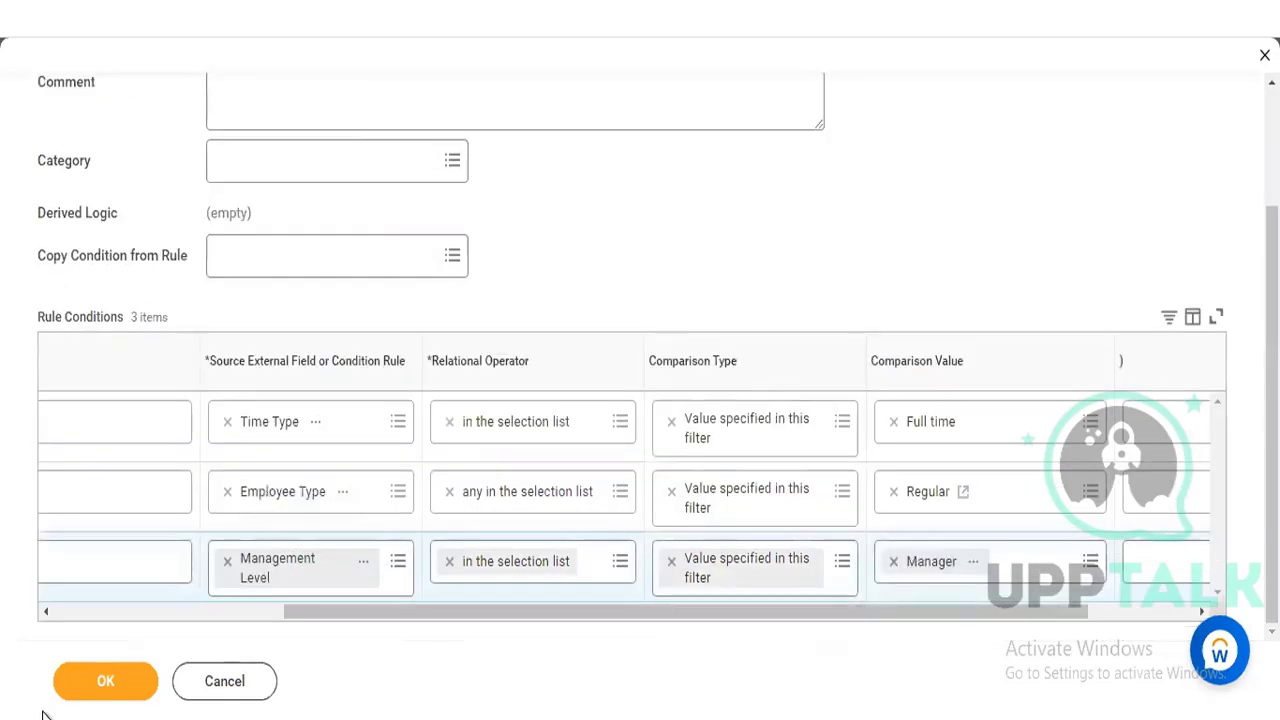
pyautogui.click(103, 690)
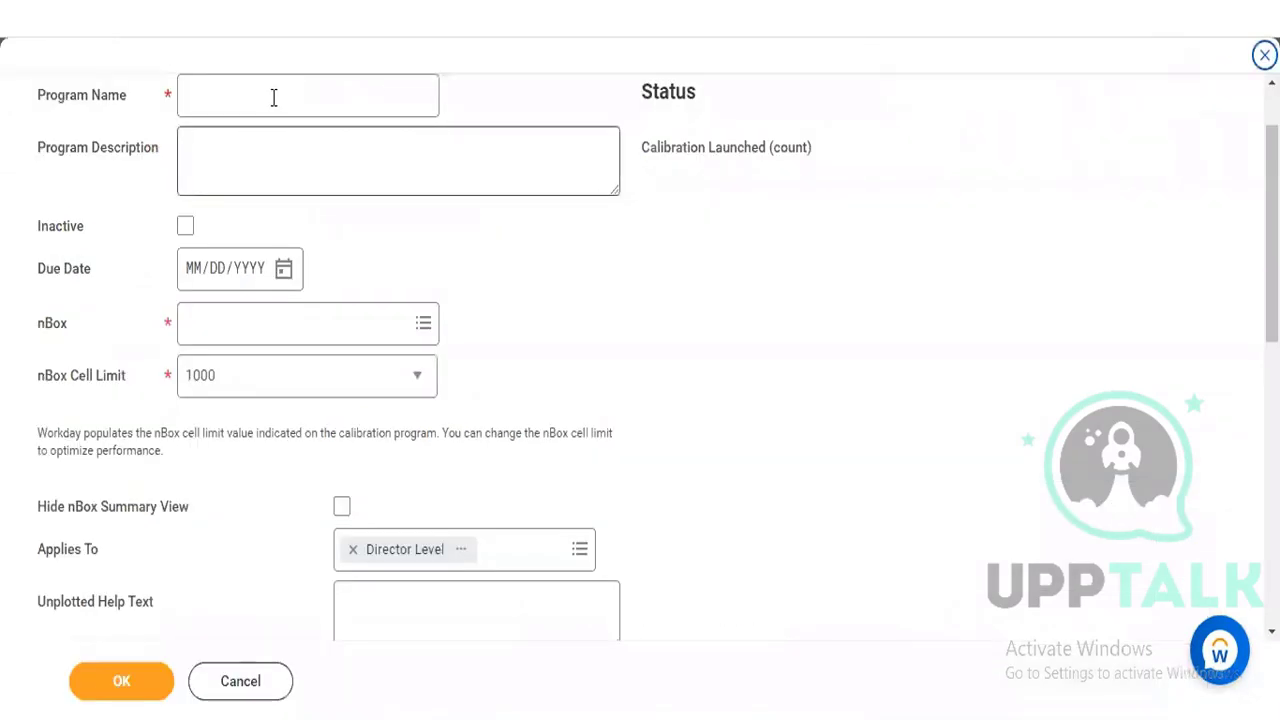
# - Name the calibration program "Performance Calibration" and remove Director Level from Applies To
pyautogui.click(274, 97)
pyautogui.write('Performance ')
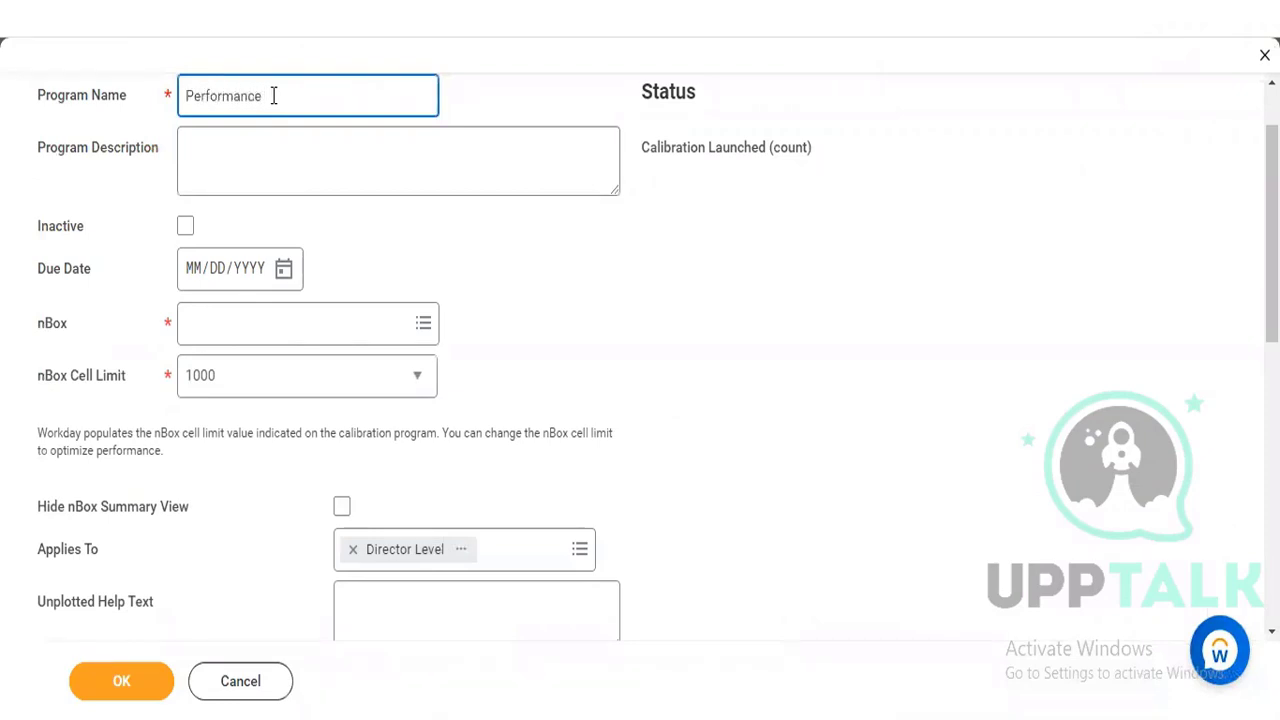
pyautogui.write('Calibration')
pyautogui.click(357, 556)
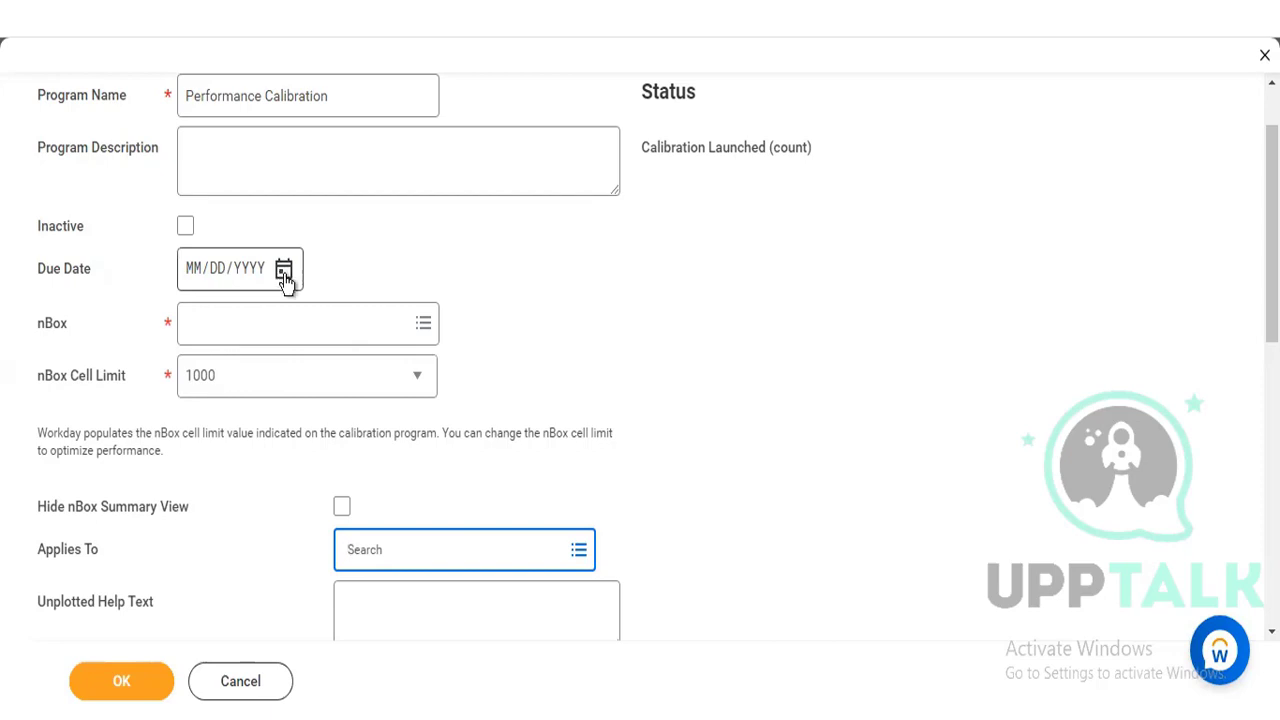
# - Set the program's due date to 09/12/2022 and choose Talent Calibration as its nBox
pyautogui.click(284, 270)
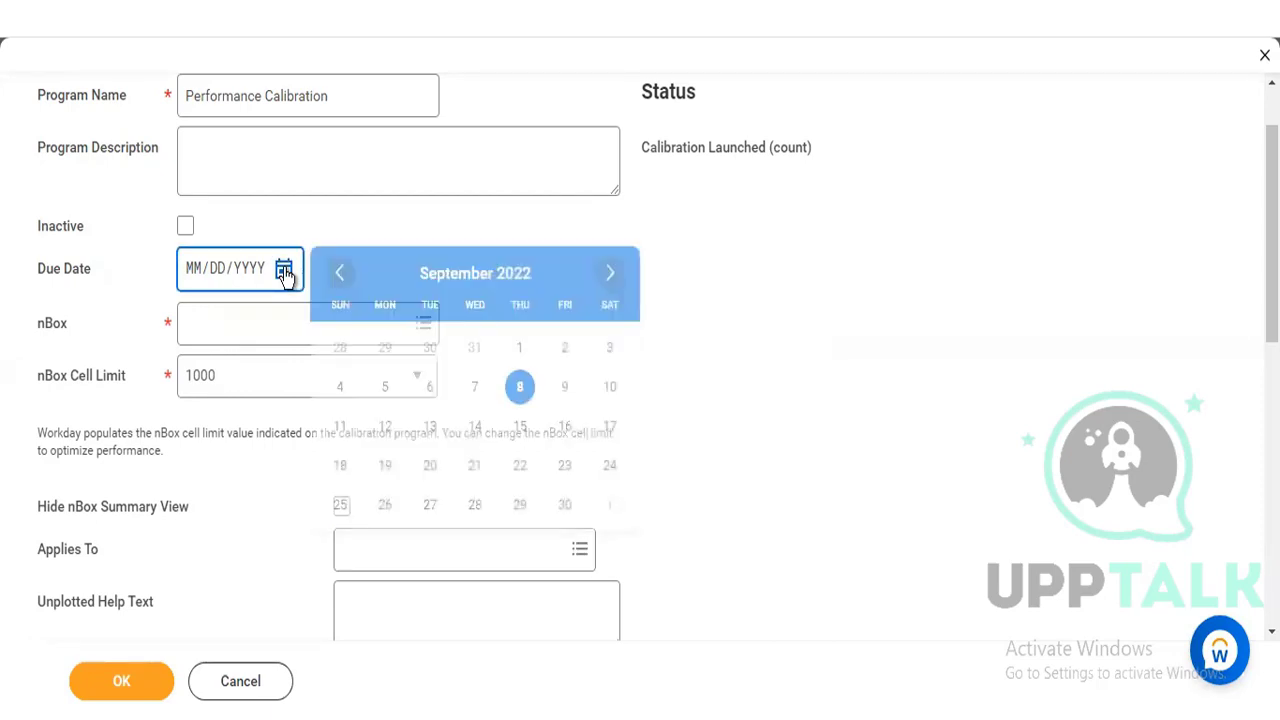
pyautogui.click(387, 428)
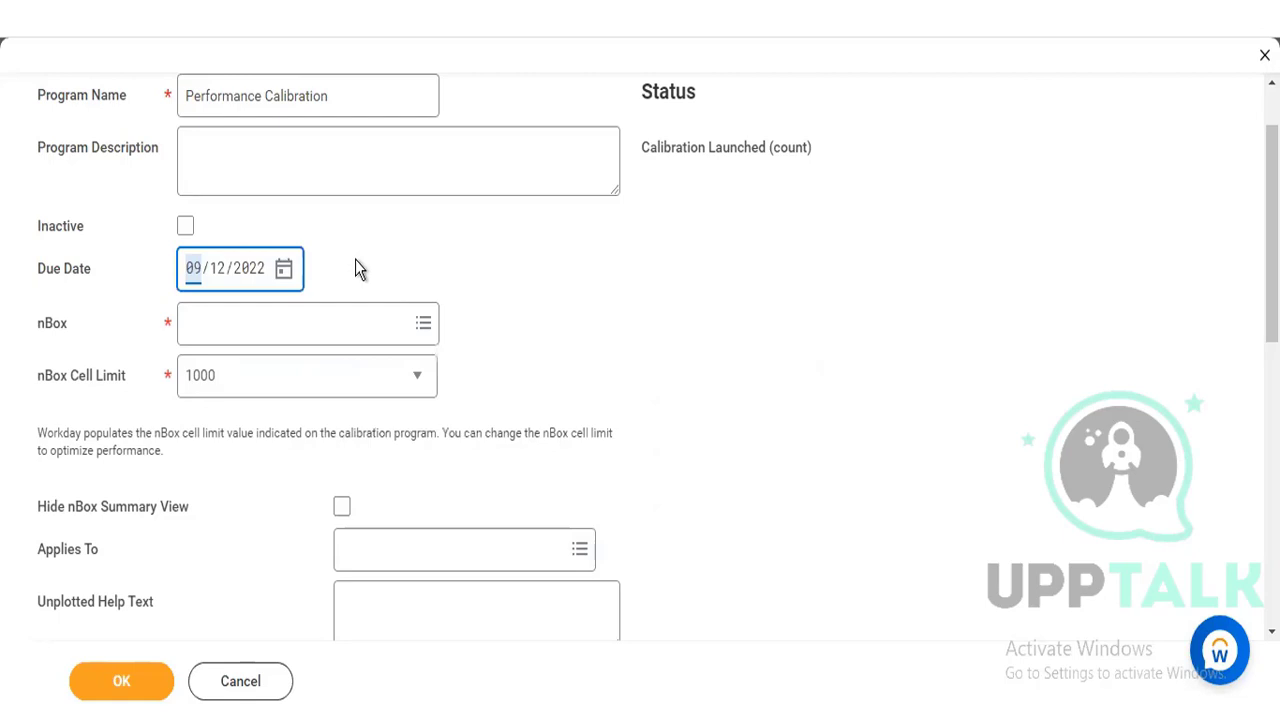
pyautogui.click(320, 324)
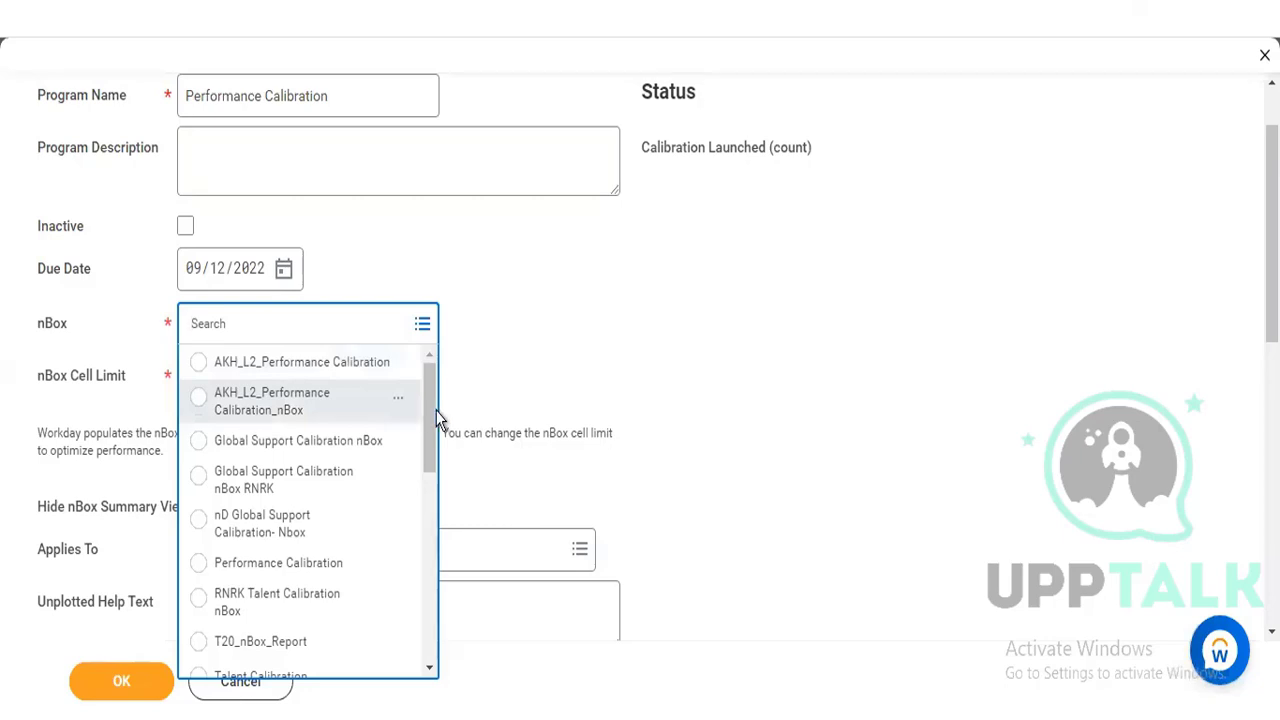
pyautogui.scroll(-1, 428, 436)
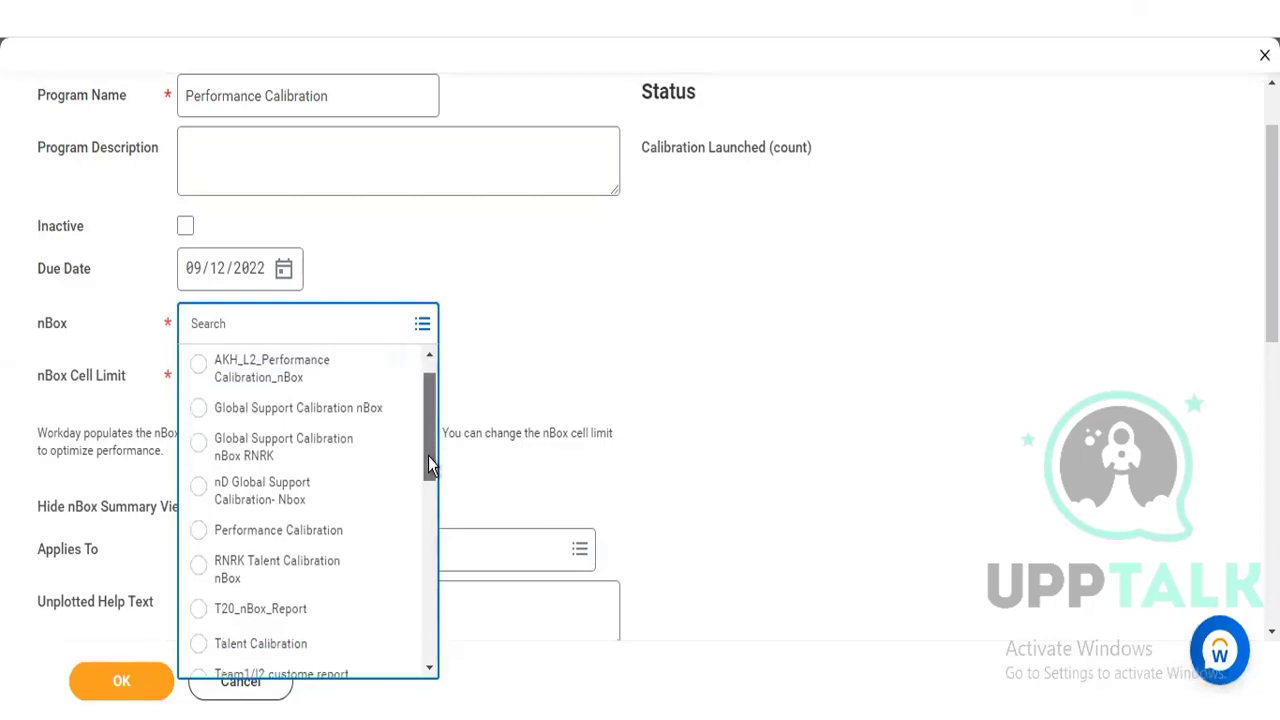
pyautogui.moveTo(428, 456); pyautogui.dragTo(430, 506)
pyautogui.scroll(-1, 426, 523)
pyautogui.scroll(1, 331, 457)
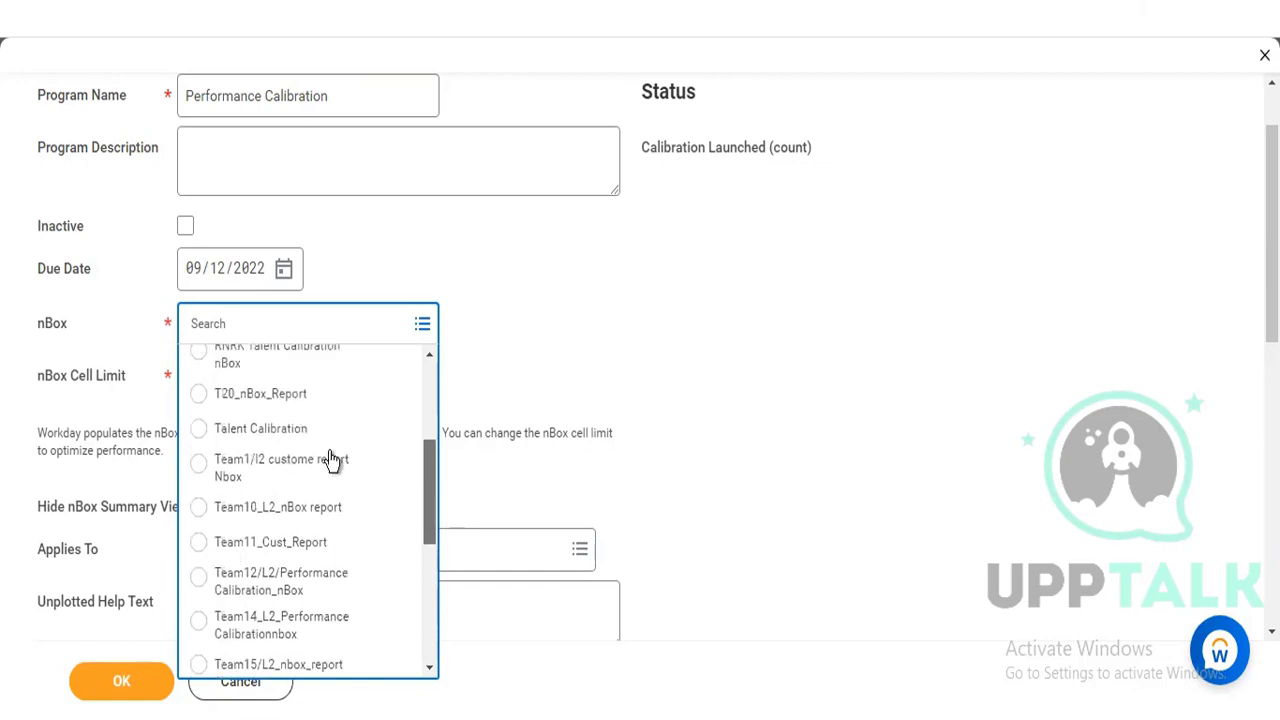
pyautogui.click(284, 432)
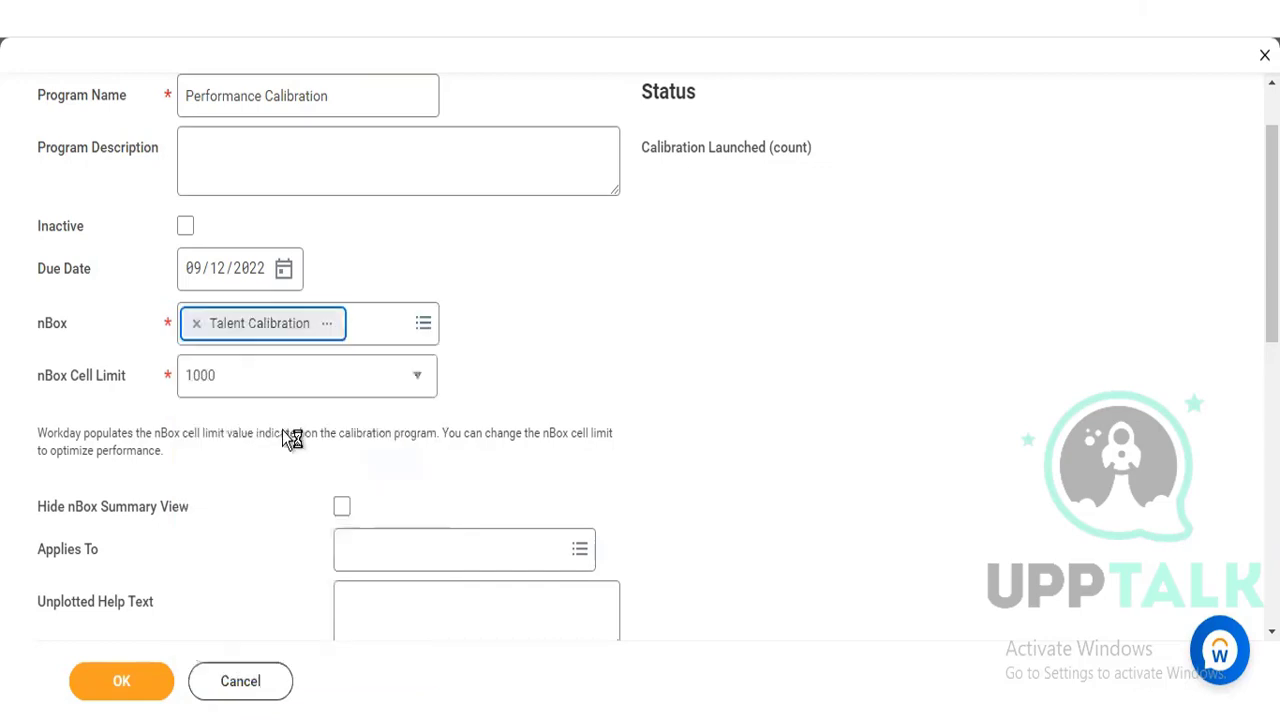
# - Review the available nBox Cell Limit options and keep 1000 selected
pyautogui.click(236, 377)
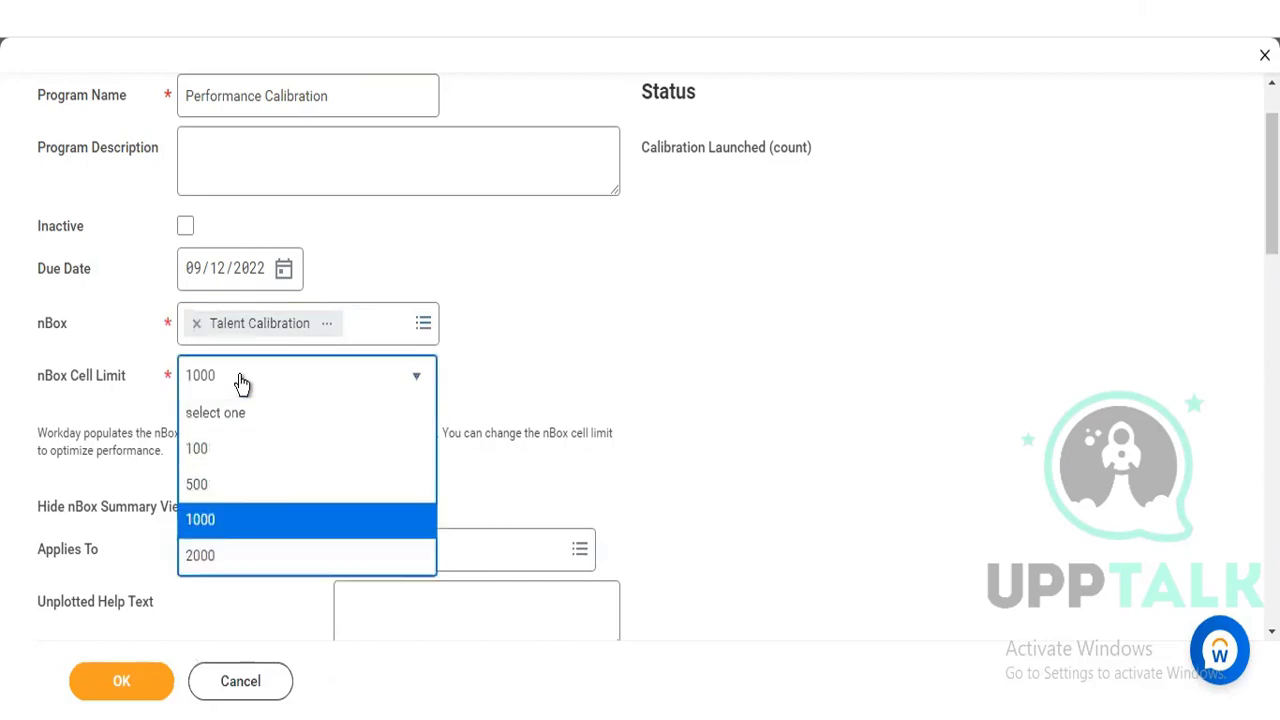
pyautogui.click(241, 383)
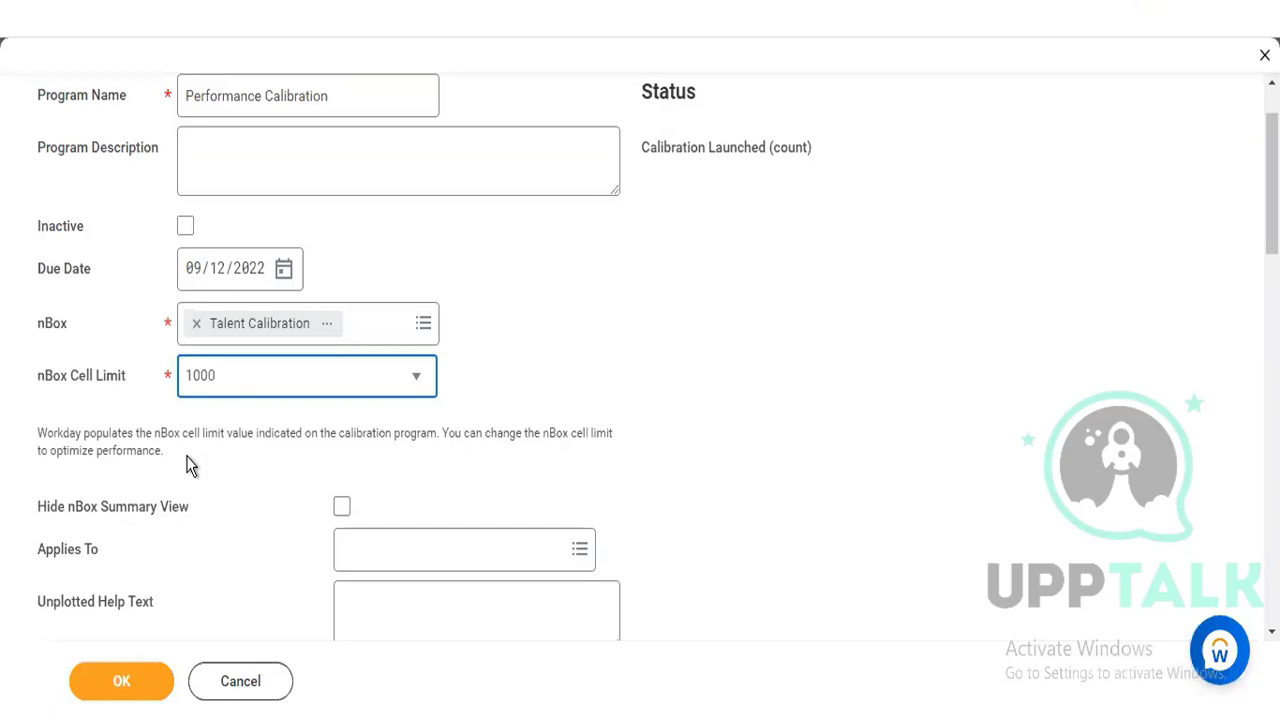
pyautogui.click(283, 390)
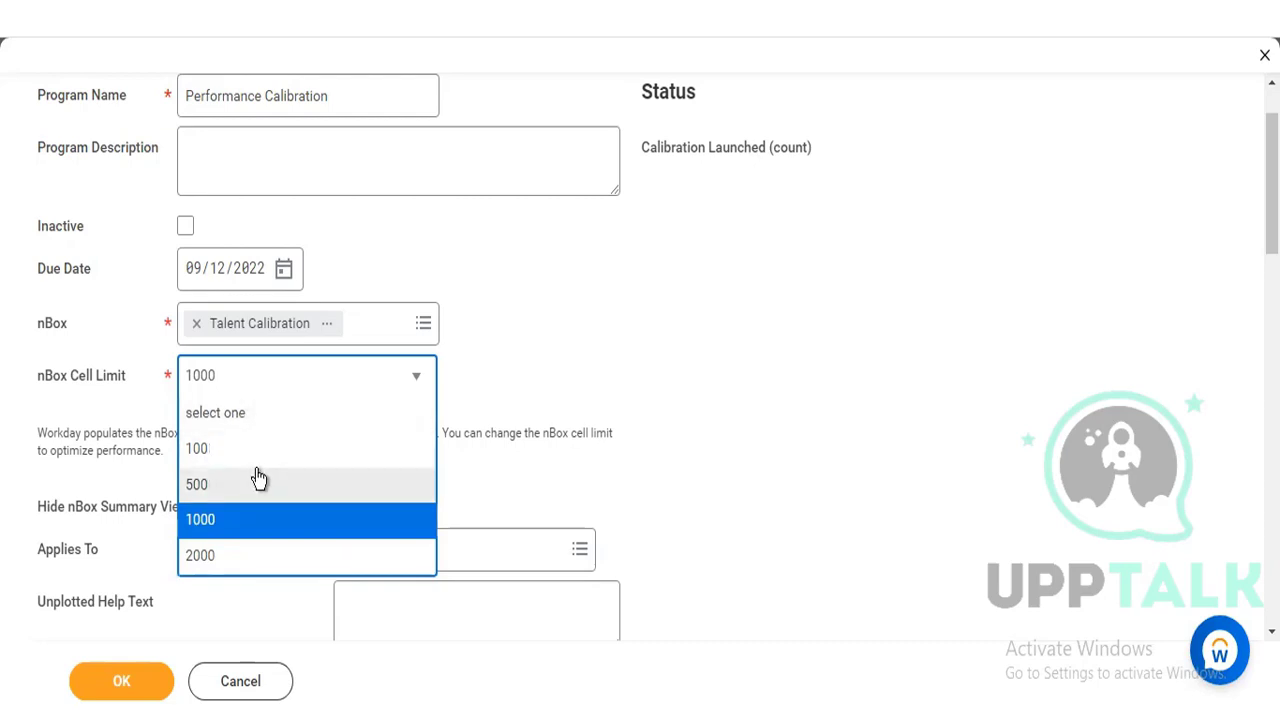
pyautogui.click(251, 521)
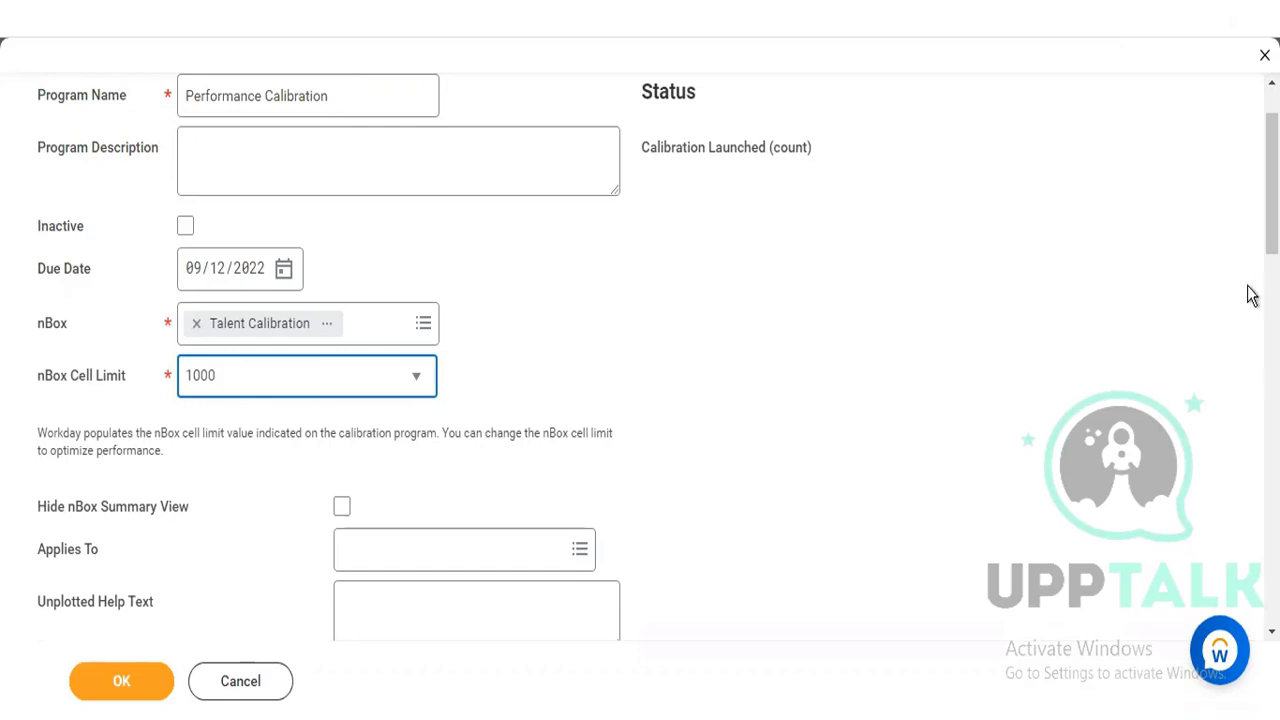
# - Enable Hide nBox Summary View for the calibration program
pyautogui.scroll(-1, 640, 356)
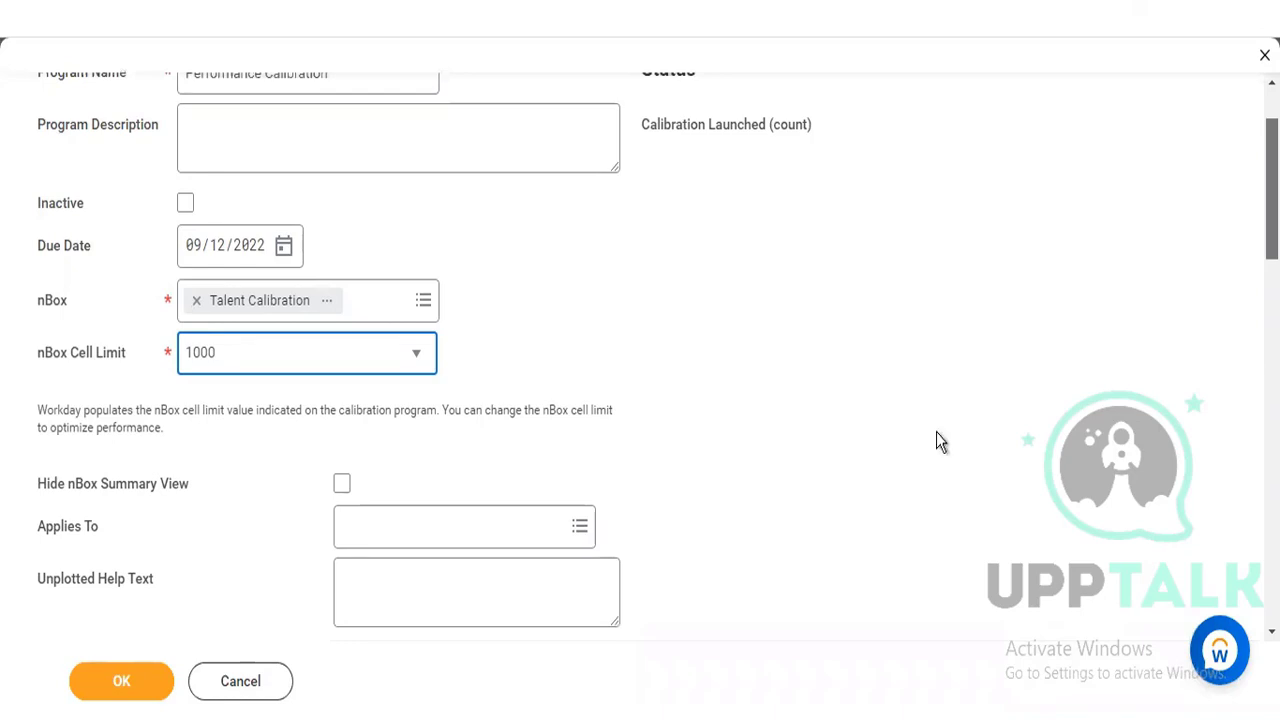
pyautogui.scroll(-3, 936, 432)
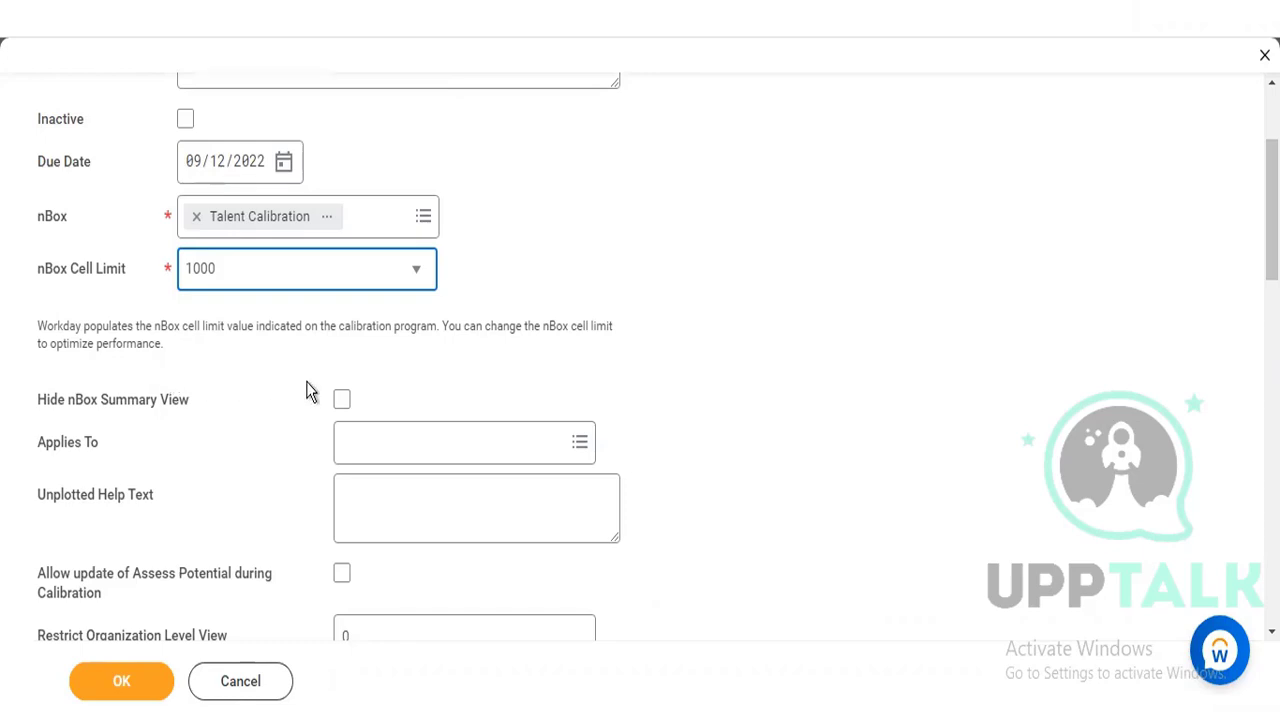
pyautogui.click(341, 400)
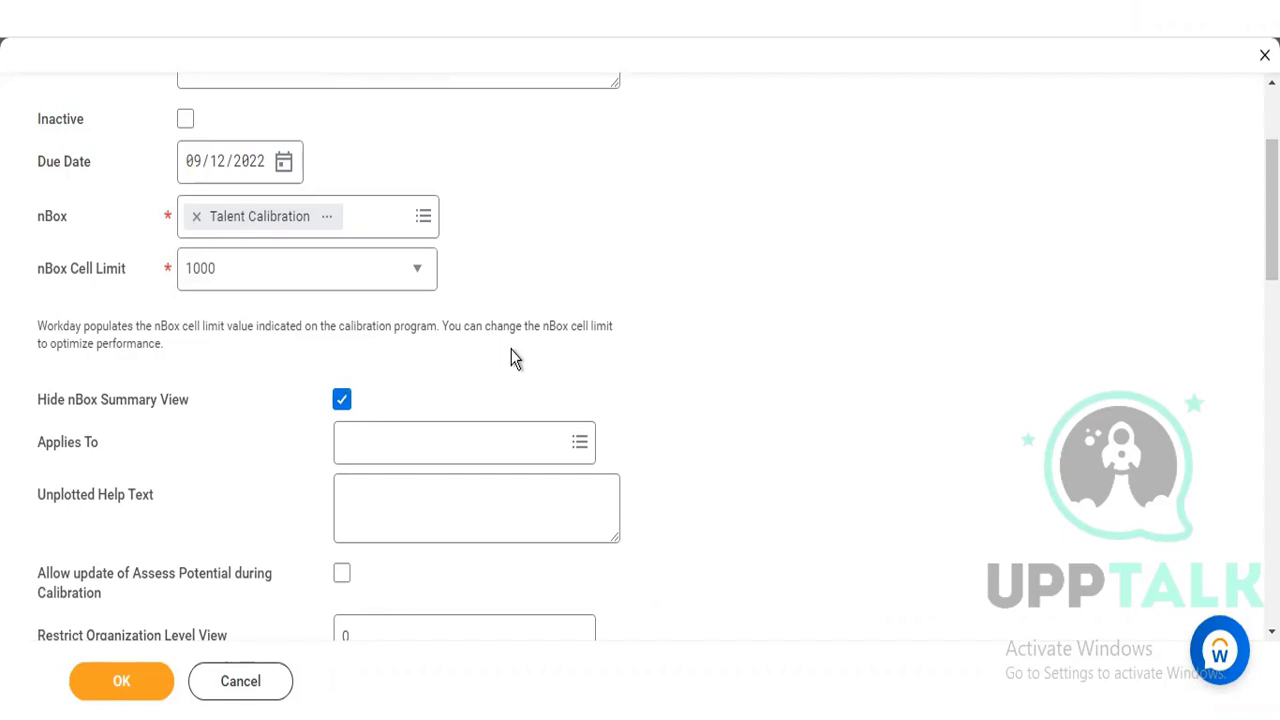
# - Set the calibration program's Applies To rule to Full Time/Regular/Manager
pyautogui.click(466, 446)
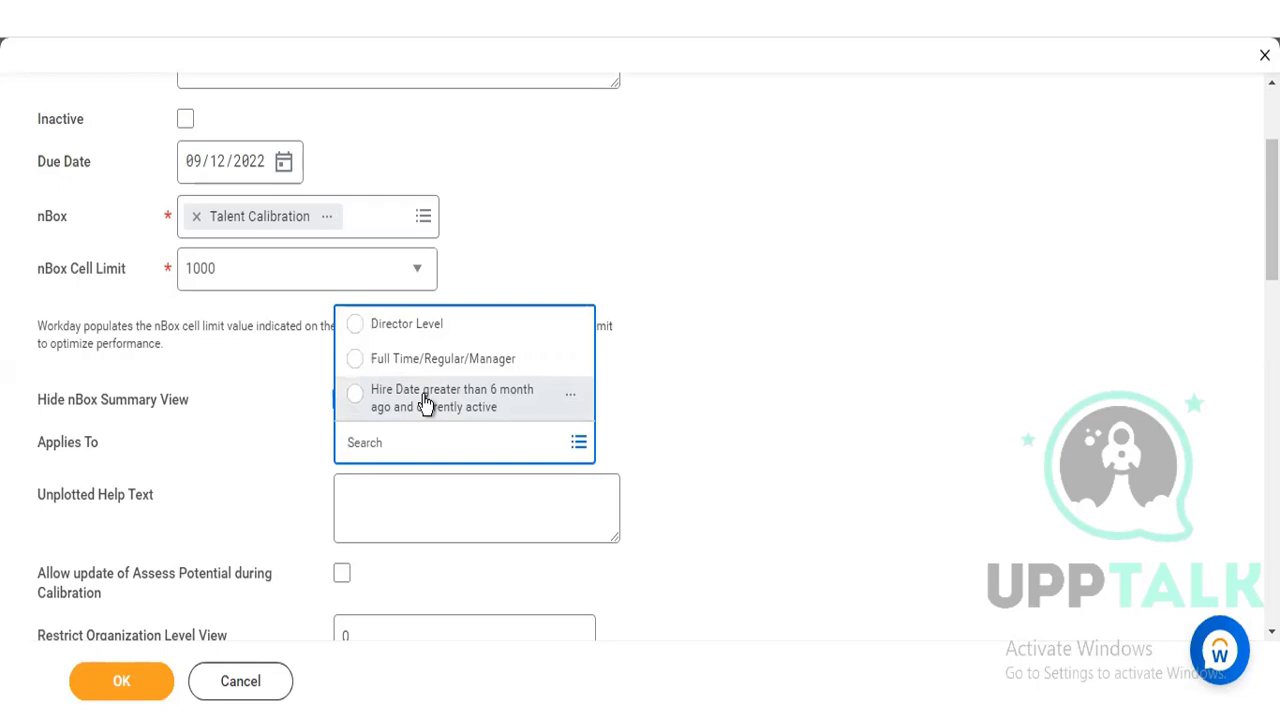
pyautogui.click(882, 340)
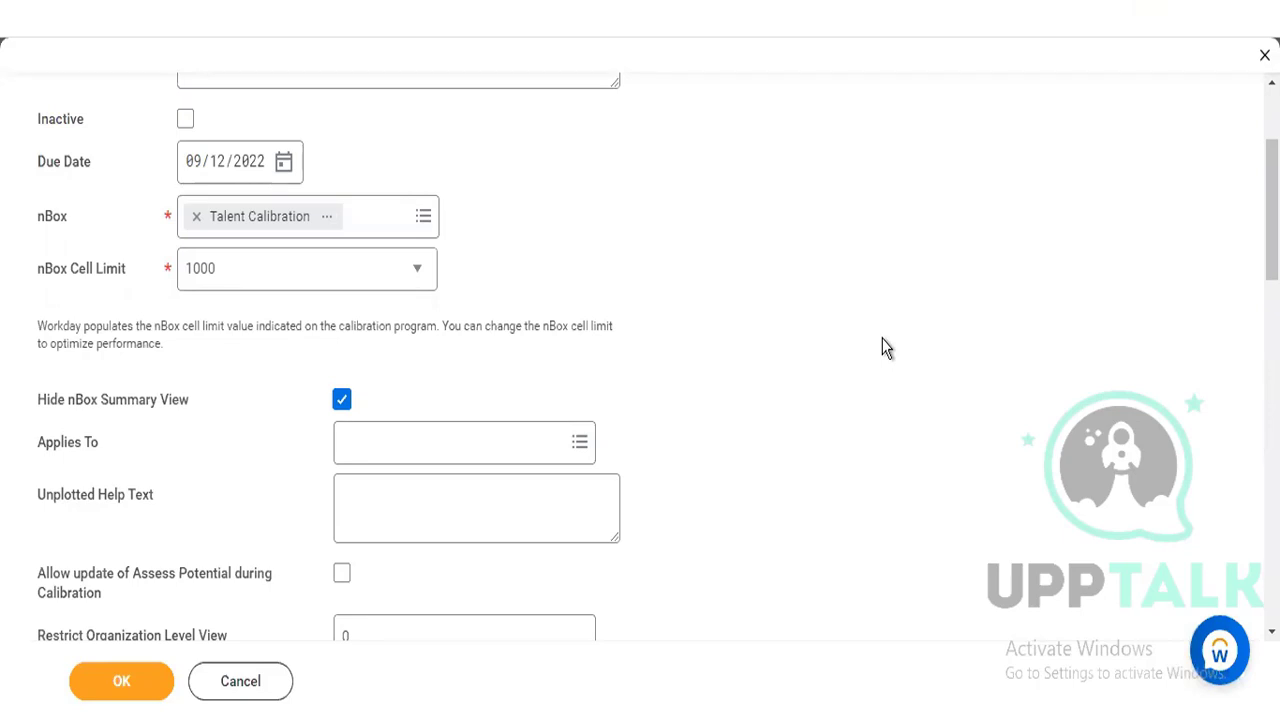
pyautogui.moveTo(449, 467); pyautogui.dragTo(449, 449)
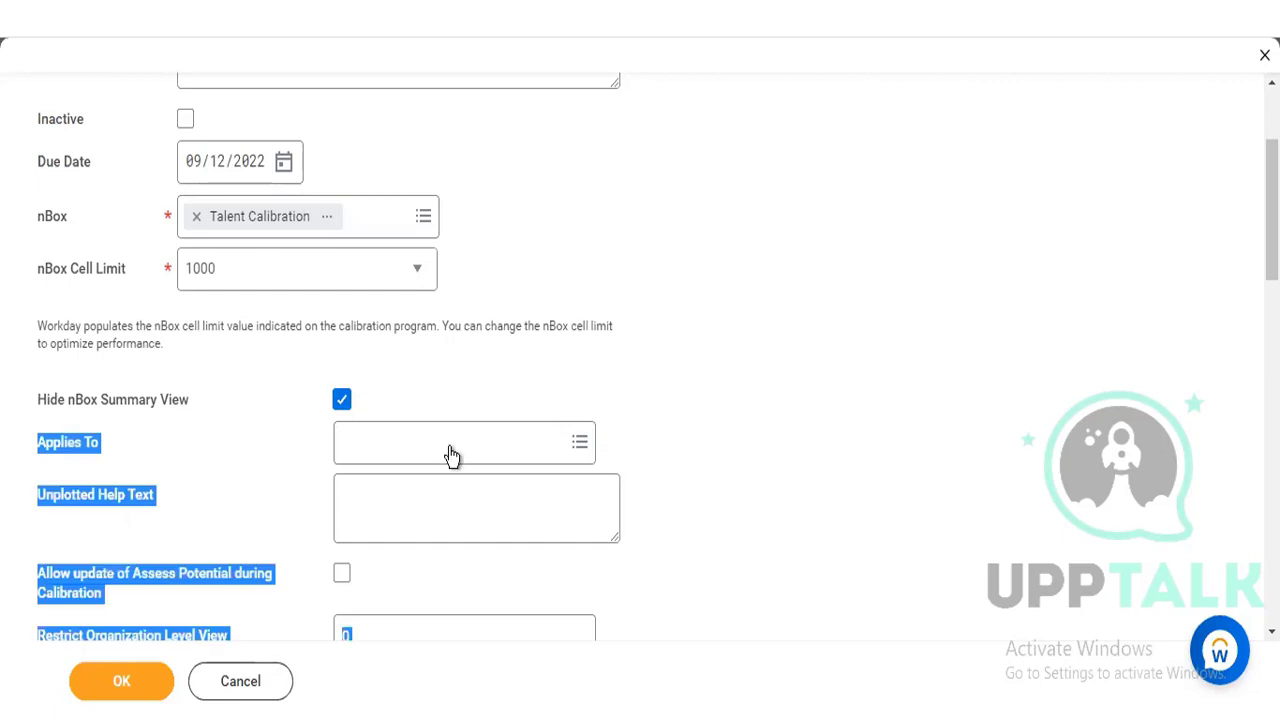
pyautogui.click(449, 443)
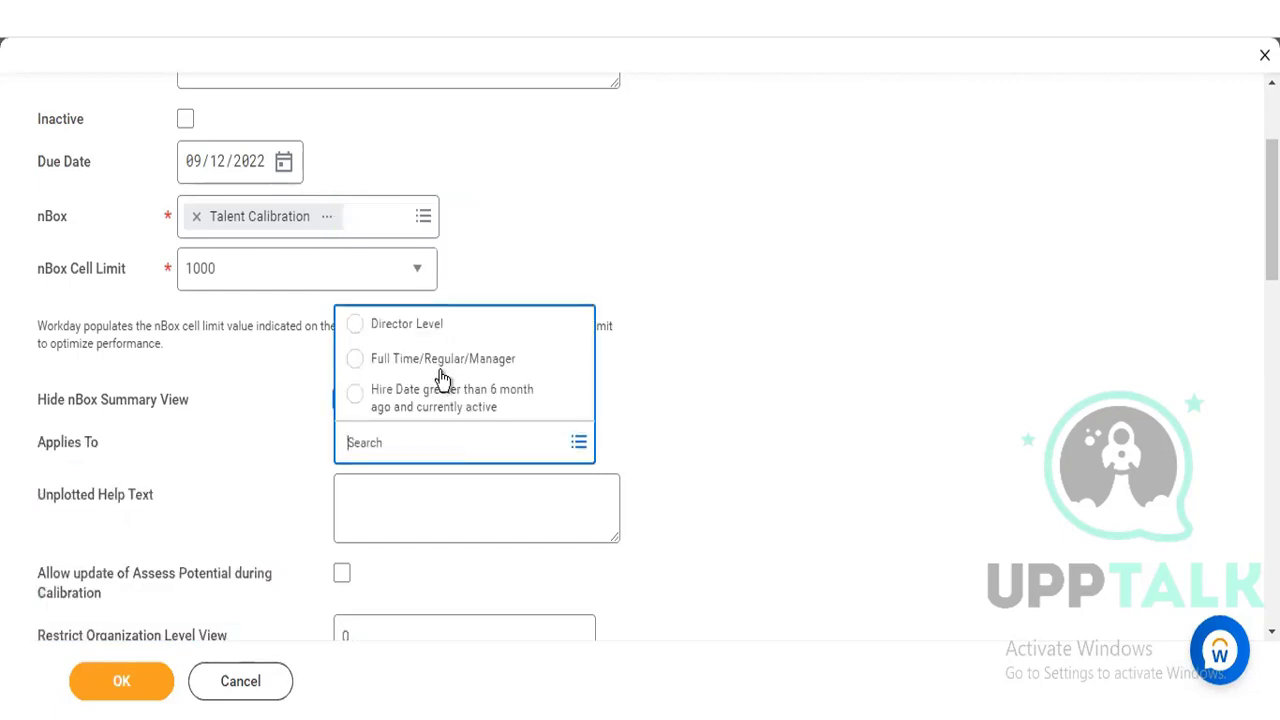
pyautogui.click(443, 368)
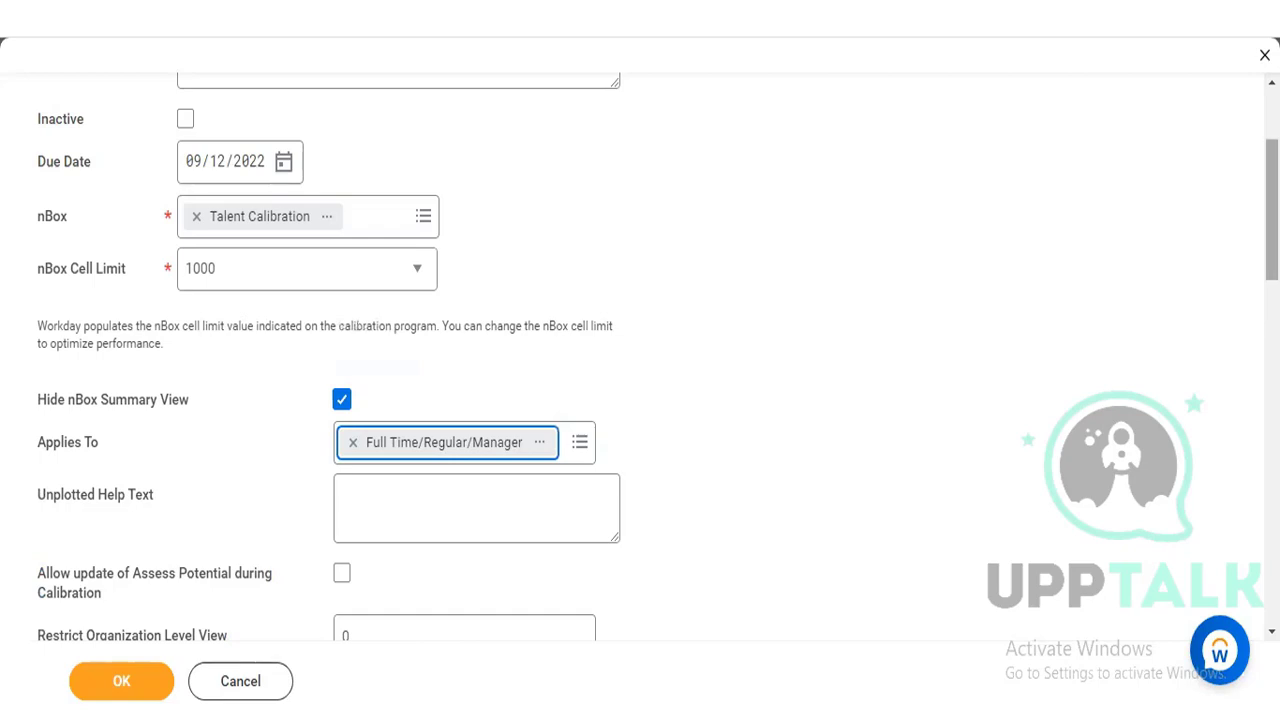
# - Enable Allow update of Assess Potential during Calibration for the program
pyautogui.scroll(-1, 658, 368)
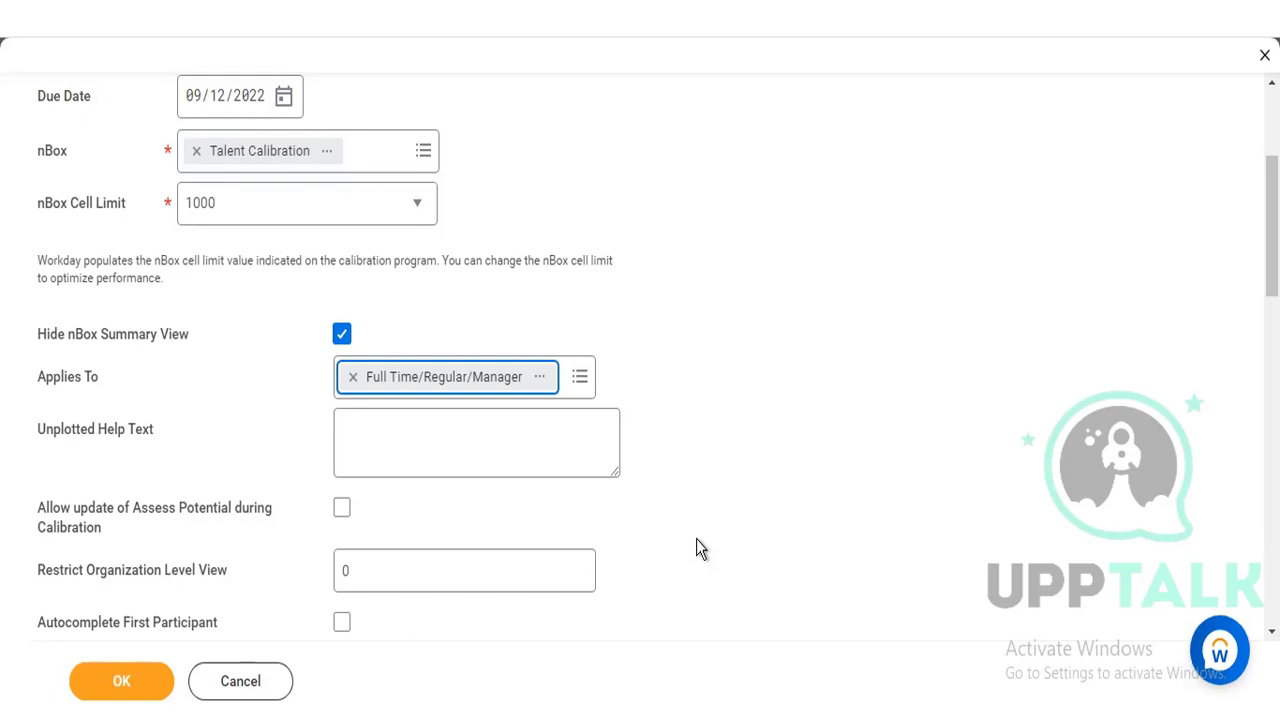
pyautogui.click(342, 509)
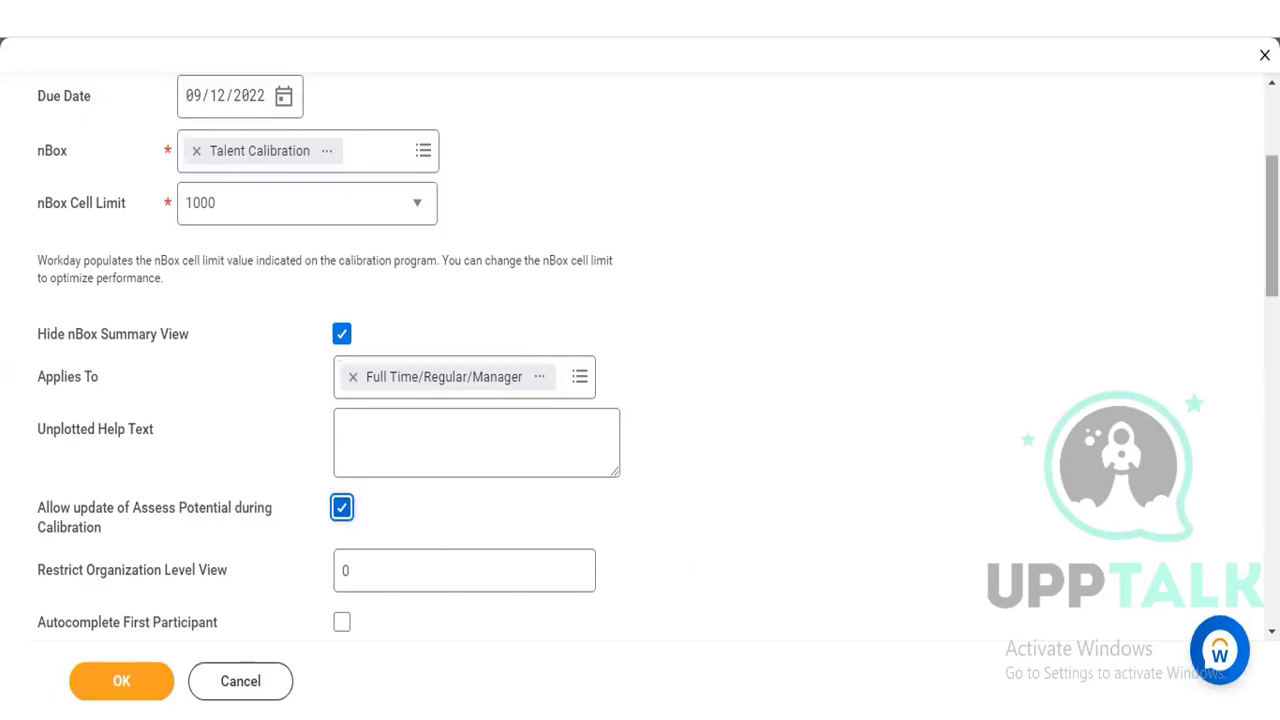
# - Review the program's unplotted worker and target percentage validation options and the row and column calibration value mappings
pyautogui.scroll(-1, 657, 351)
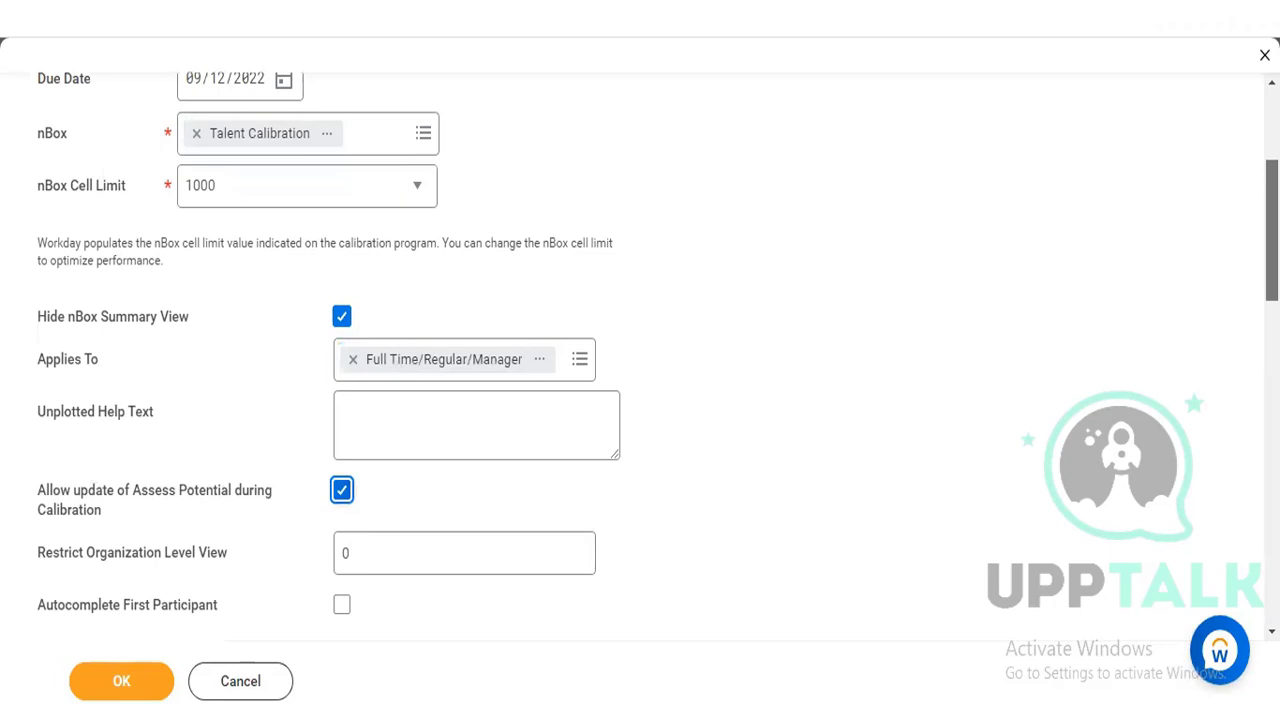
pyautogui.scroll(-4, 657, 351)
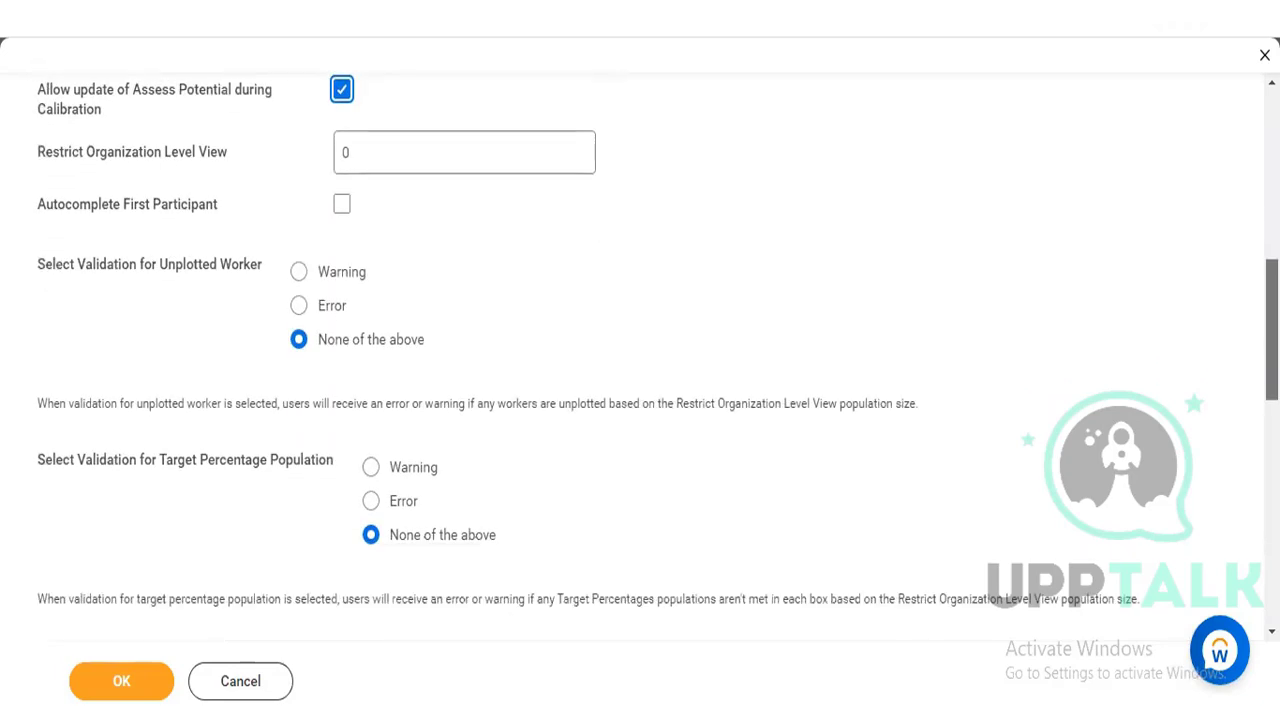
pyautogui.scroll(-3, 640, 351)
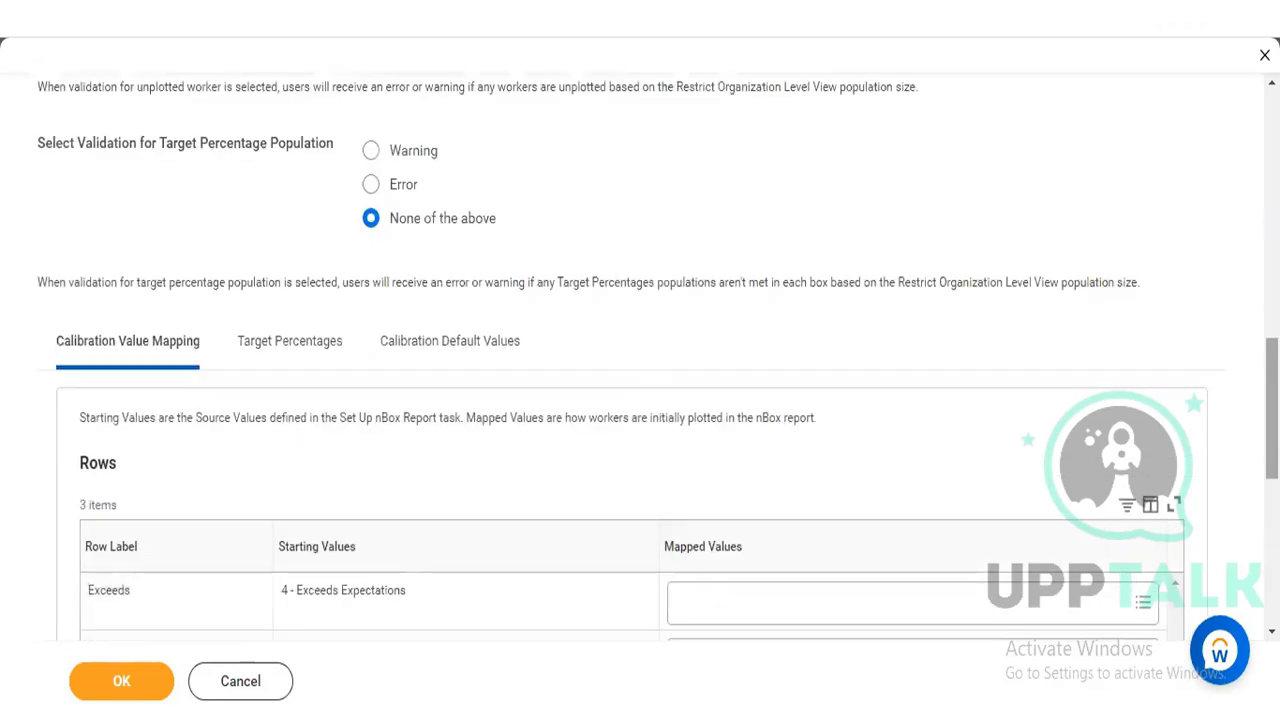
pyautogui.scroll(-3, 640, 351)
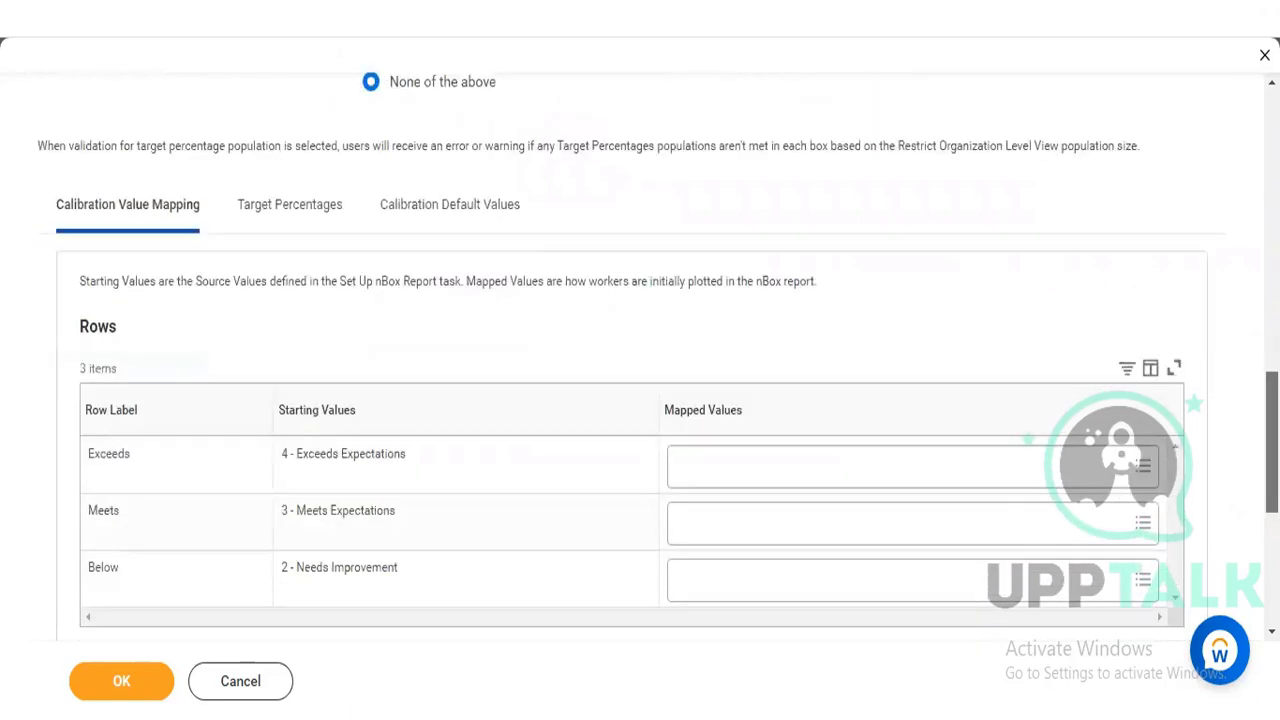
pyautogui.scroll(-1, 640, 351)
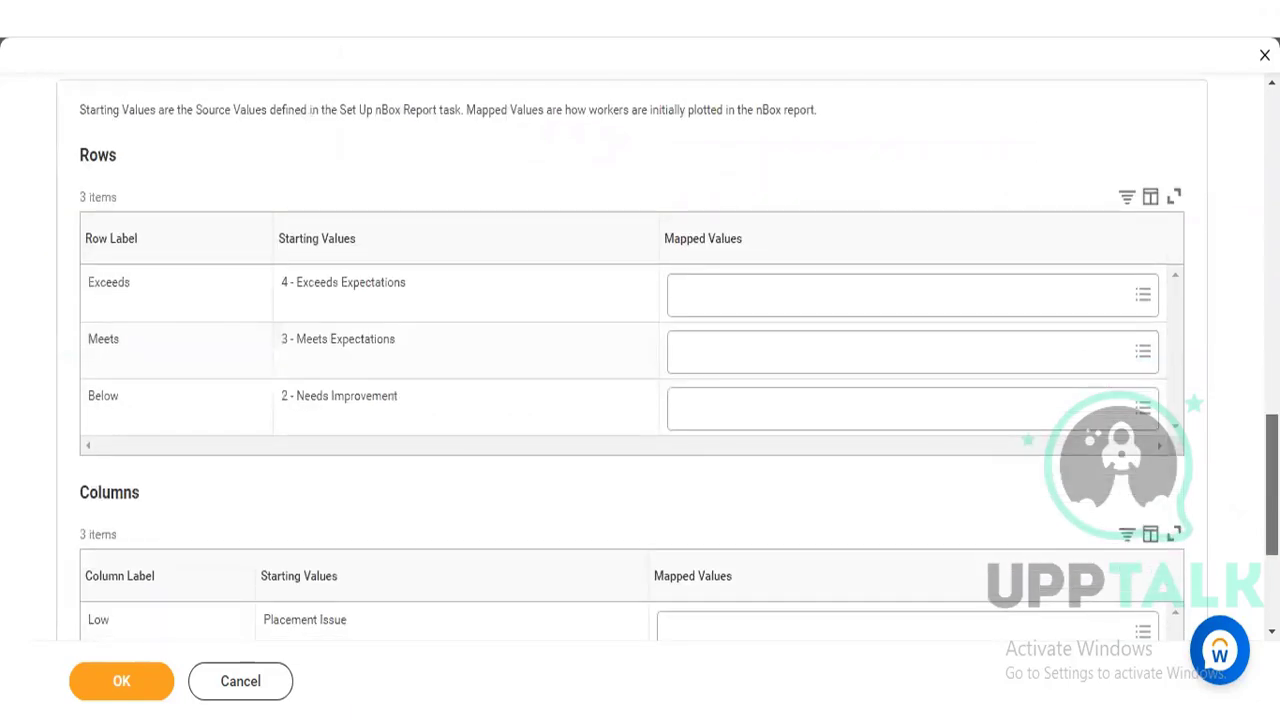
pyautogui.scroll(-1, 640, 351)
pyautogui.scroll(-2, 640, 351)
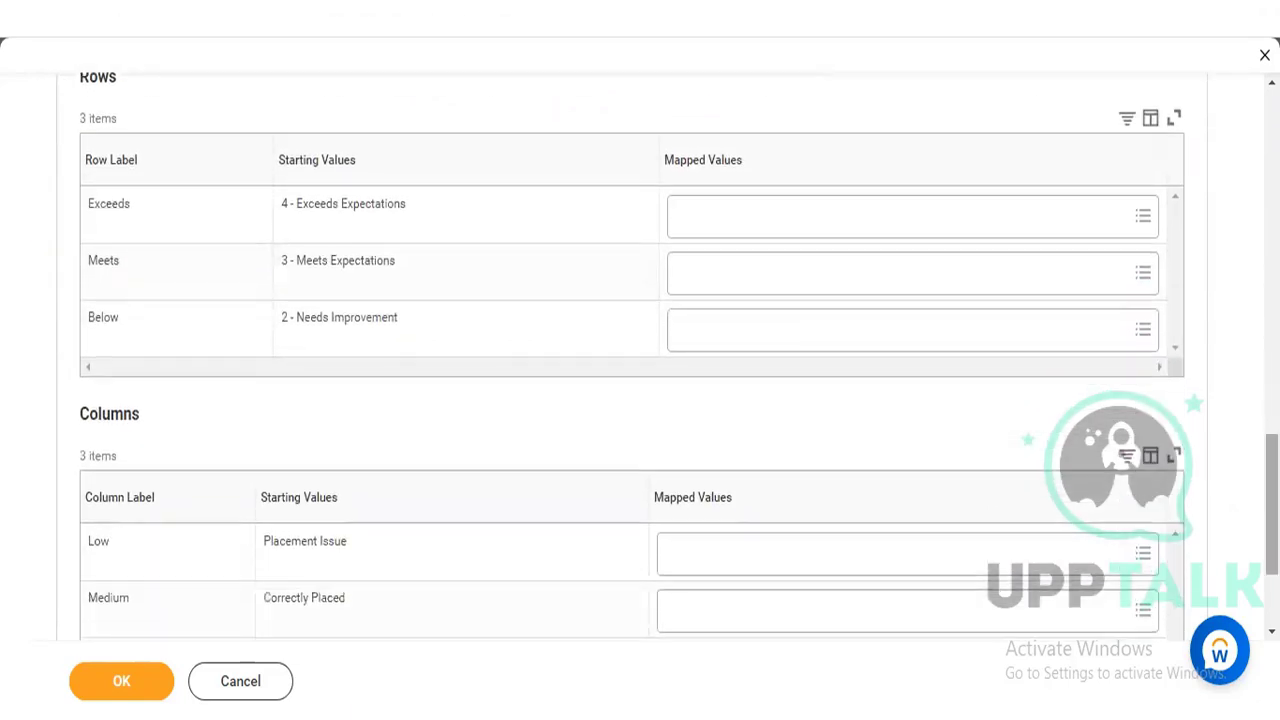
pyautogui.scroll(-3, 640, 351)
pyautogui.scroll(10, 640, 351)
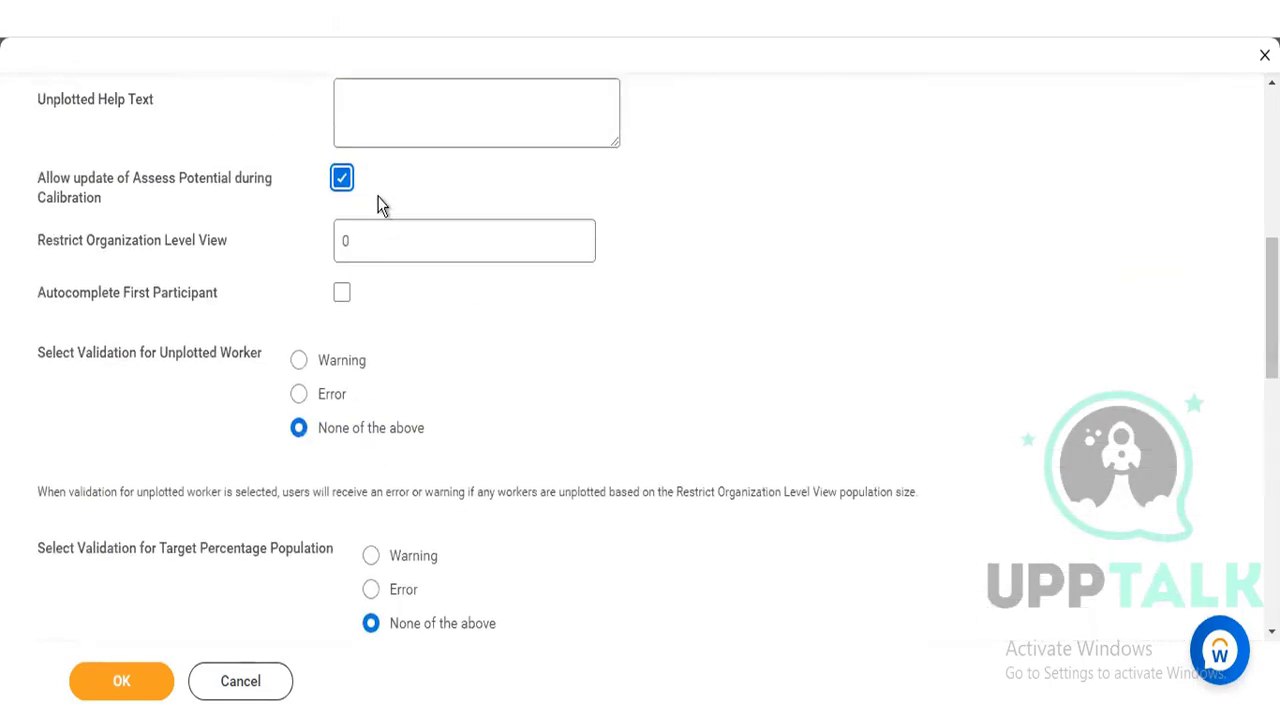
# - Toggle Allow update of Assess Potential during Calibration off and on, leaving it enabled
pyautogui.click(341, 180)
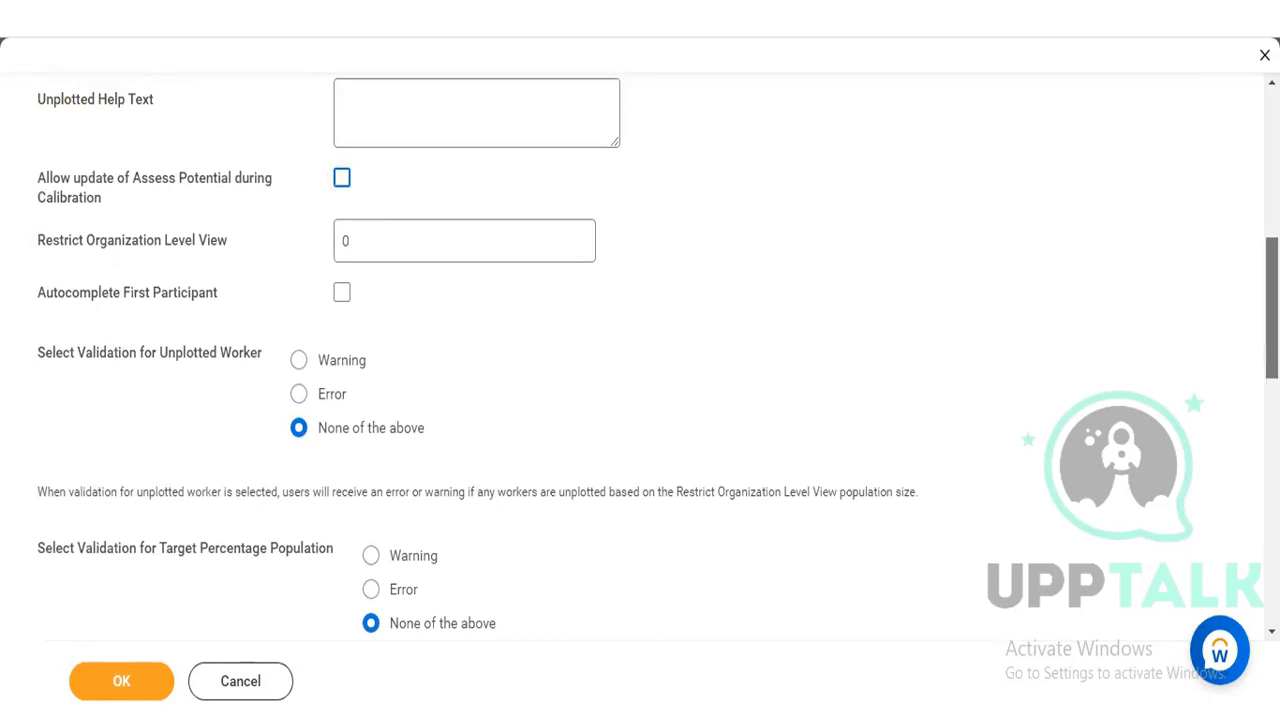
pyautogui.scroll(-10, 640, 351)
pyautogui.scroll(10, 455, 490)
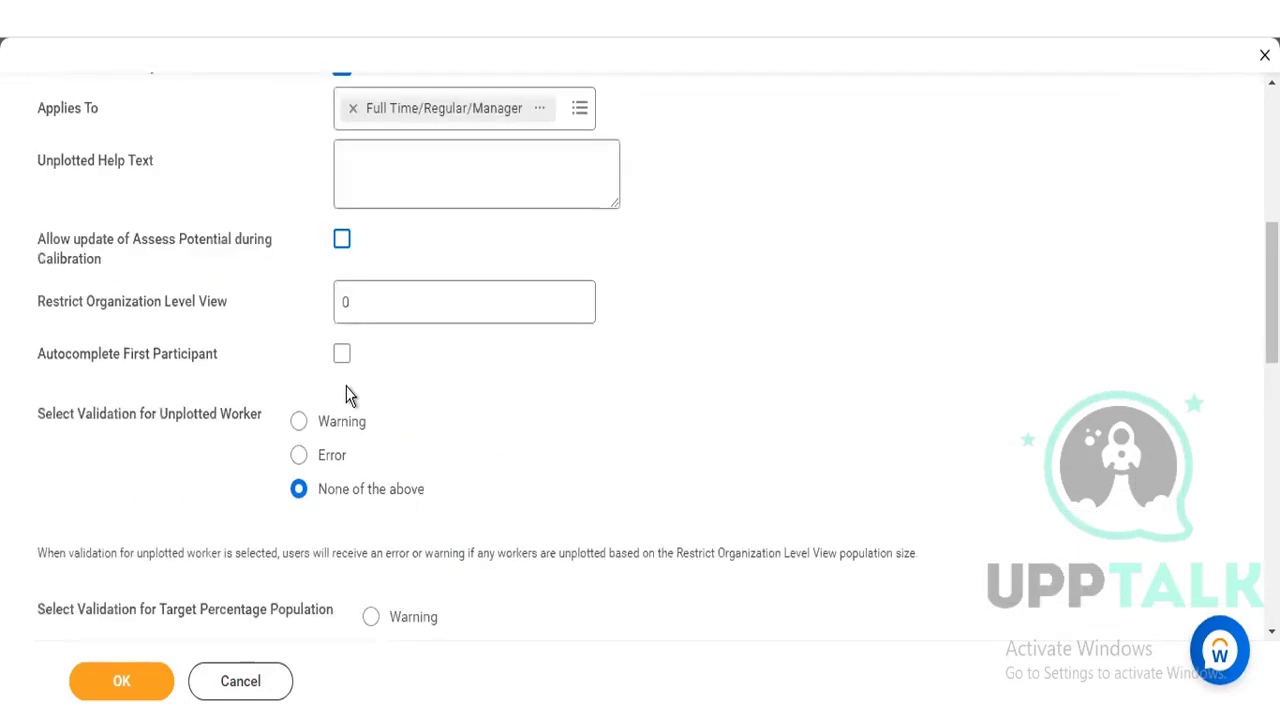
pyautogui.click(341, 243)
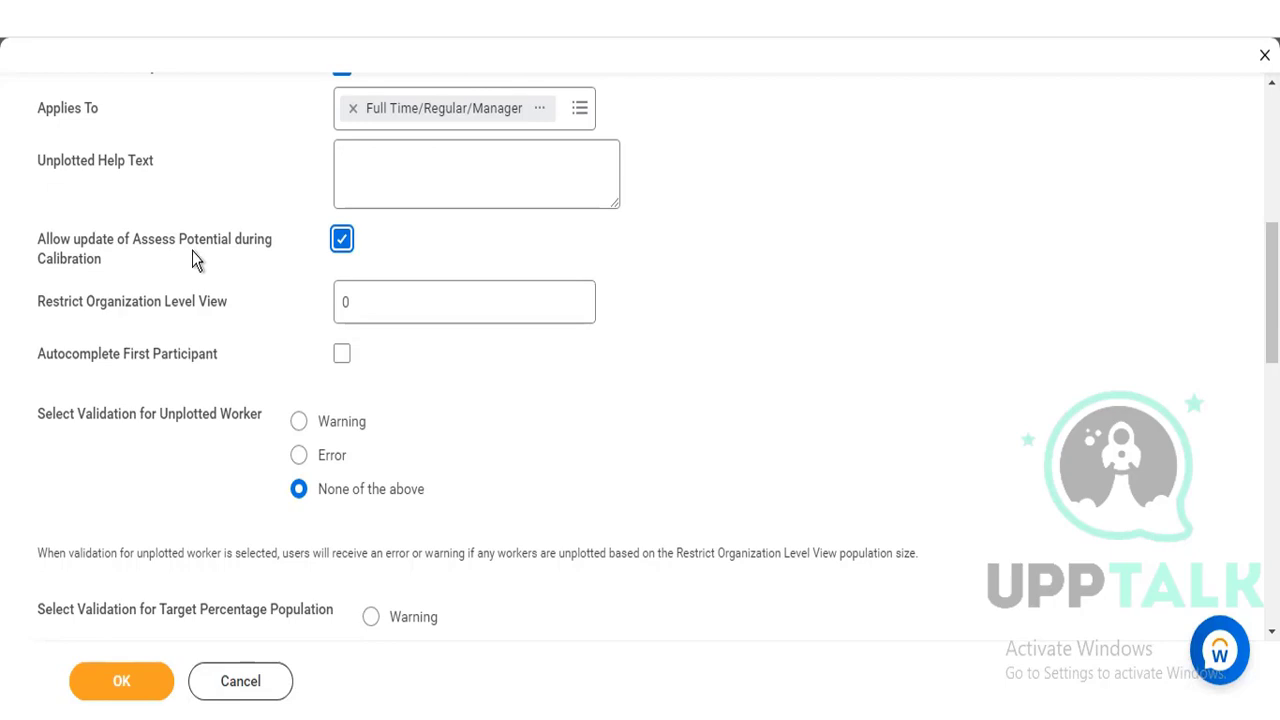
pyautogui.click(342, 245)
pyautogui.click(342, 245)
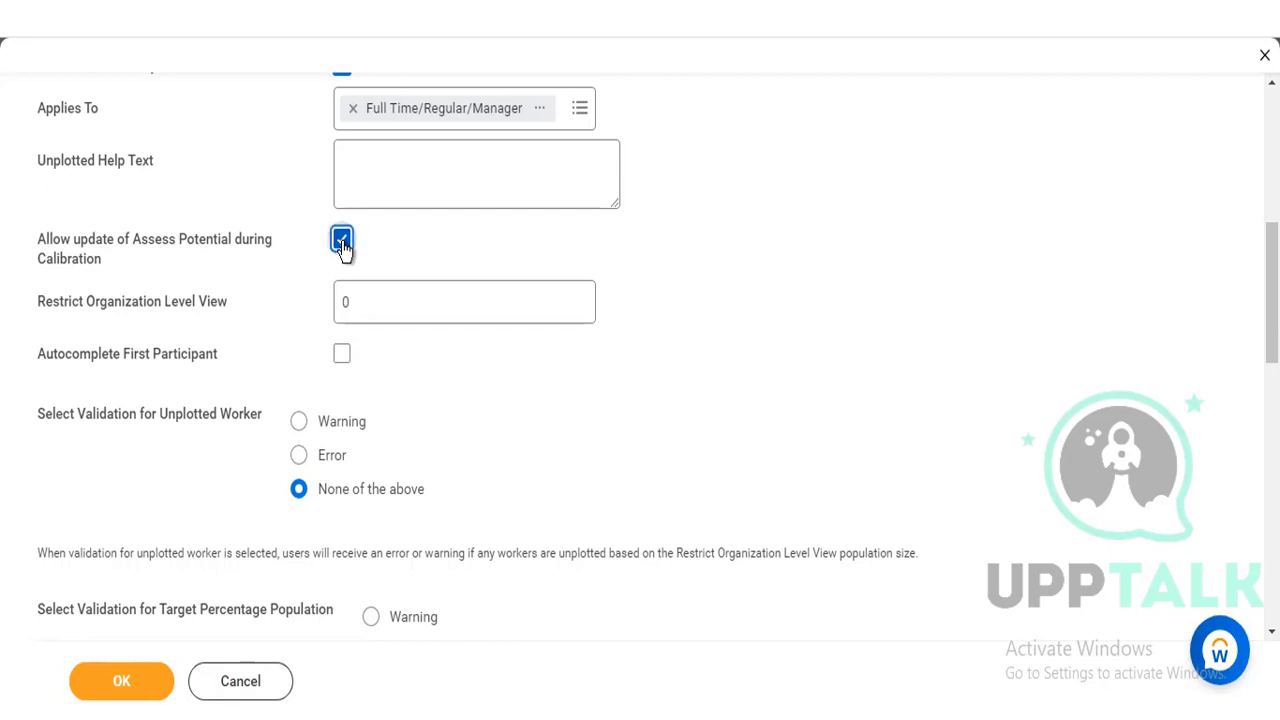
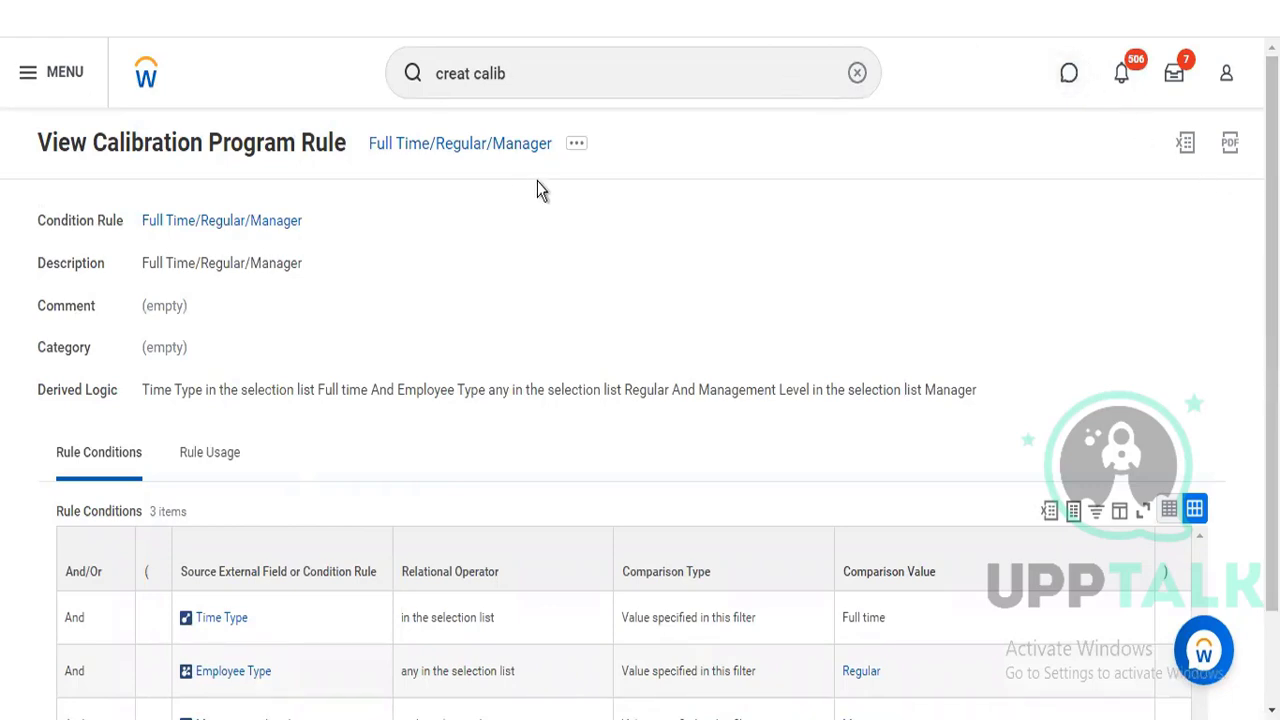
# - Open the Full Time/Regular/Manager calibration program rule for editing and bring up its conditions' comparison values
pyautogui.click(576, 146)
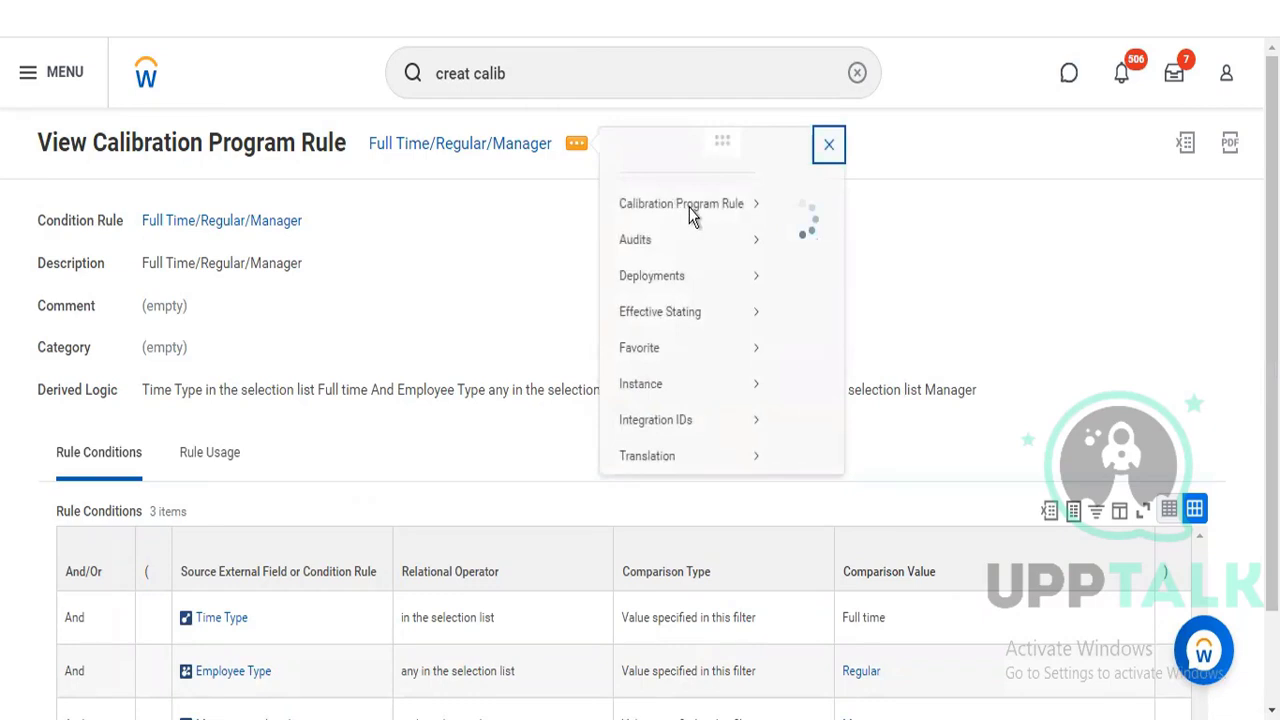
pyautogui.moveTo(726, 229)
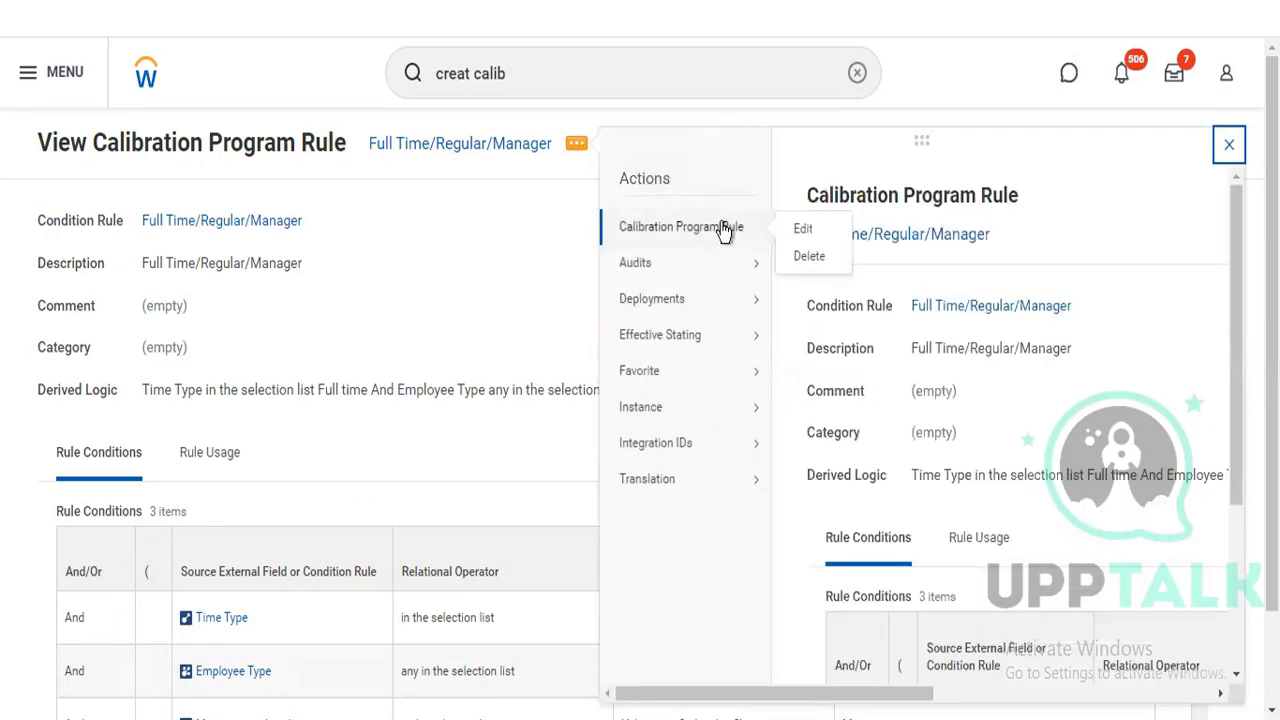
pyautogui.click(812, 229)
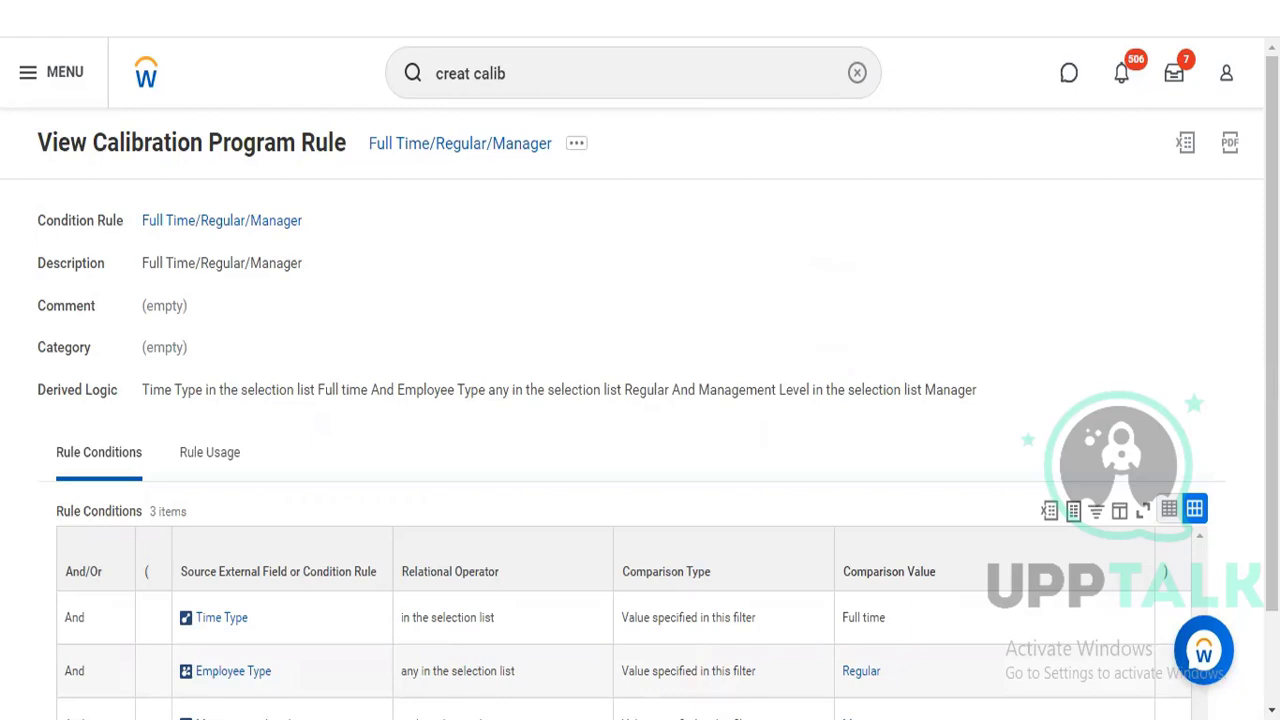
pyautogui.scroll(-2, 957, 266)
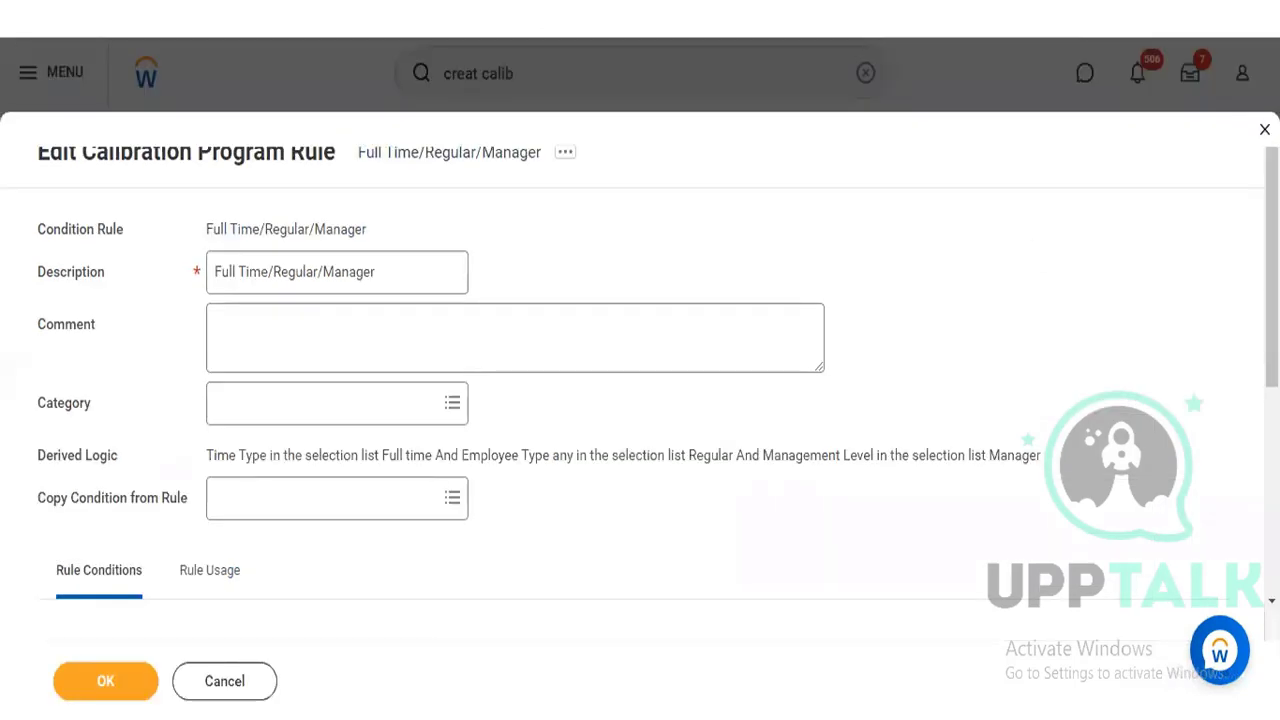
pyautogui.scroll(-3, 640, 400)
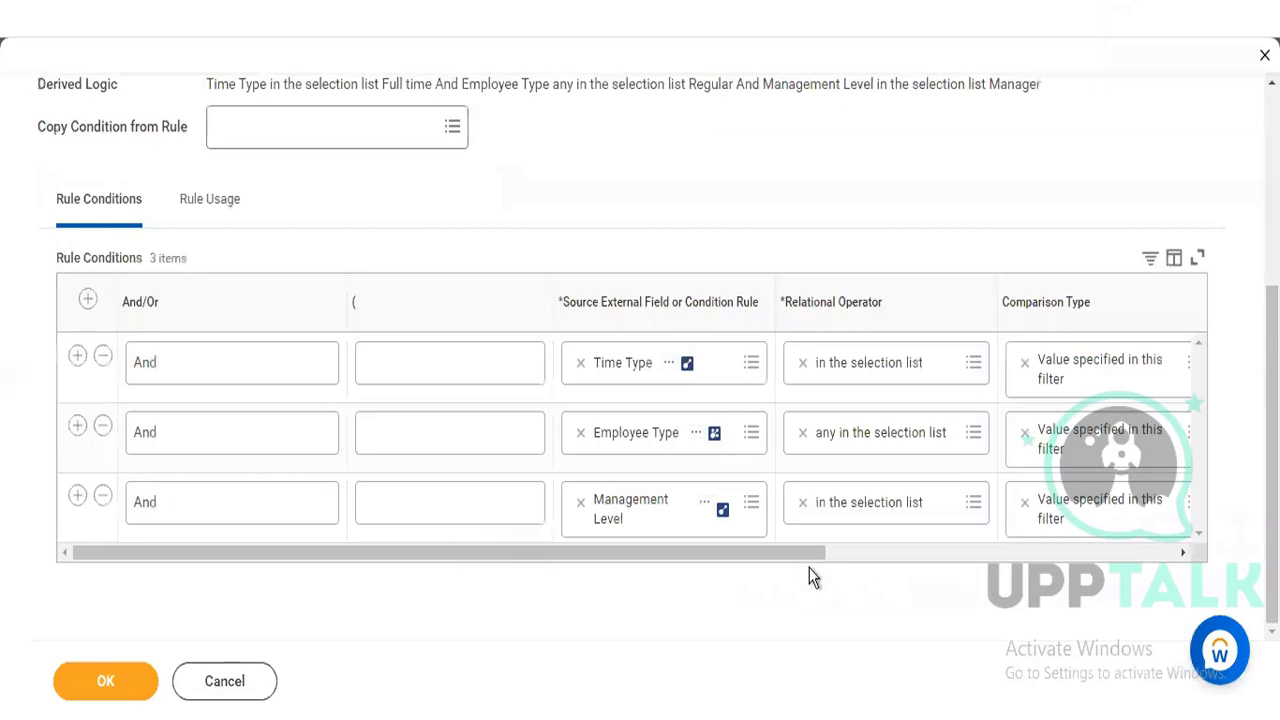
pyautogui.moveTo(1000, 546); pyautogui.dragTo(1130, 552)
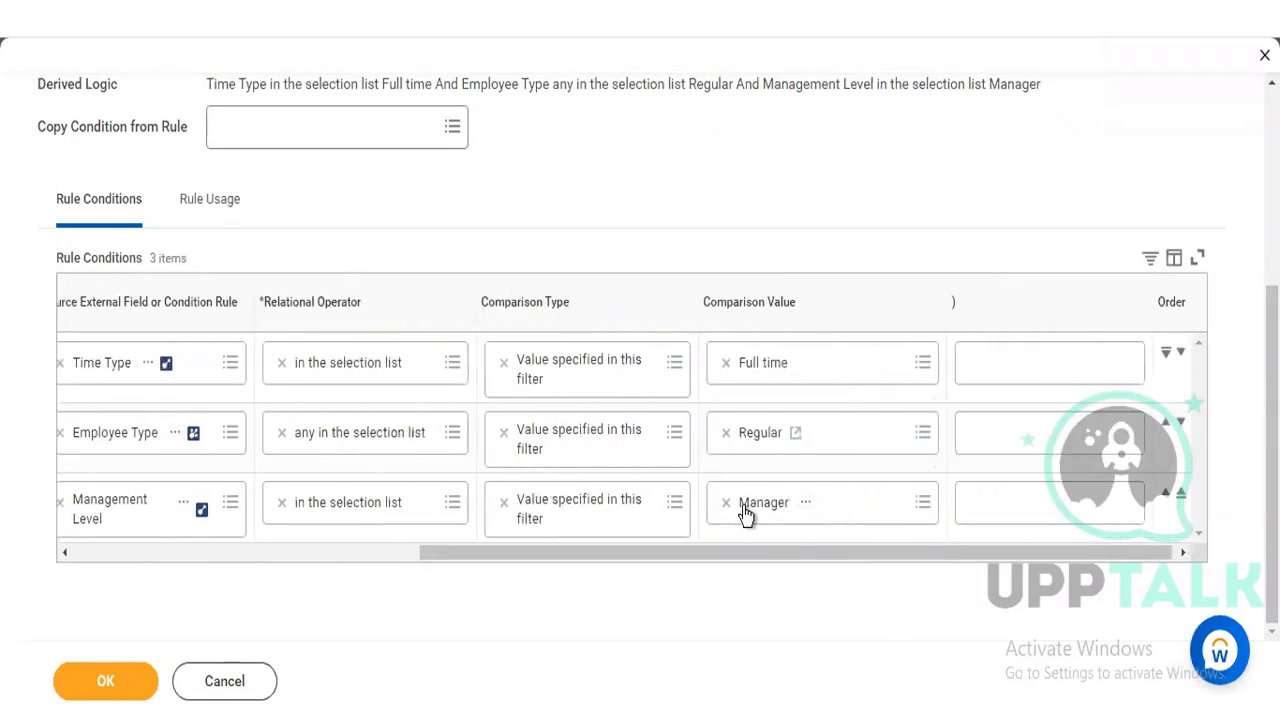
# - Remove Manager from the Management Level condition's comparison value and search the available values for CEO
pyautogui.click(727, 503)
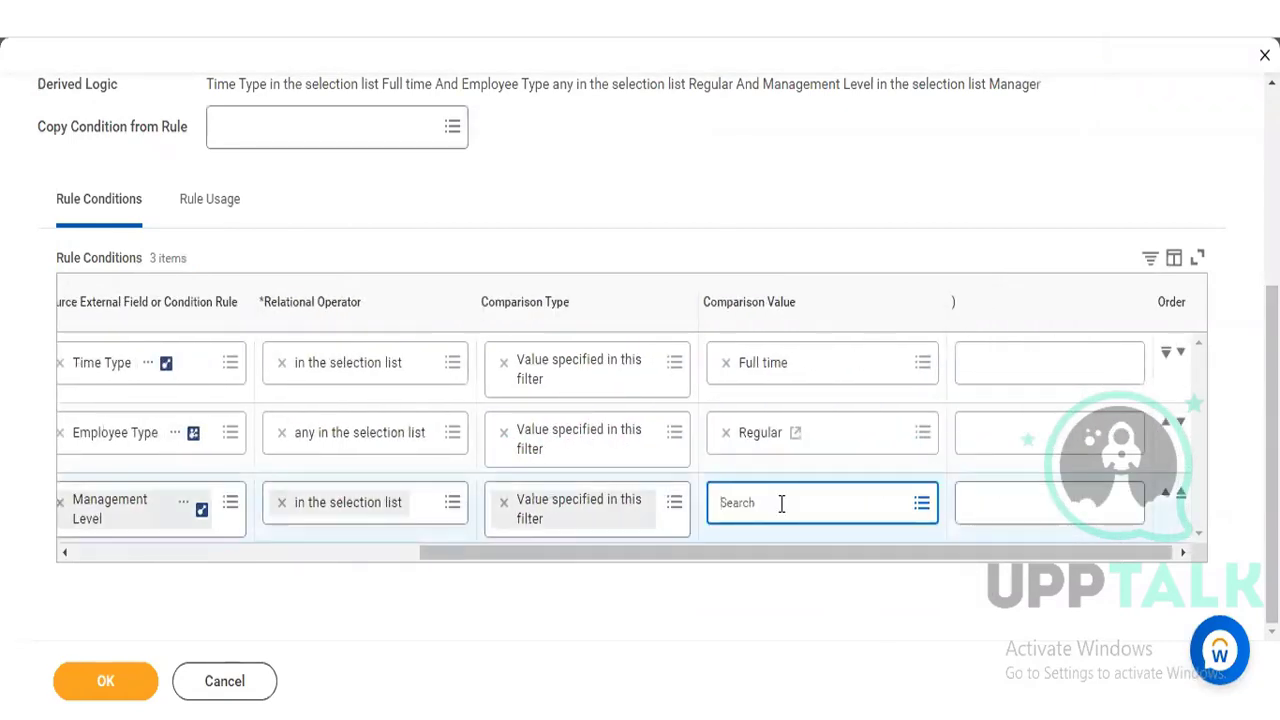
pyautogui.write('CEO')
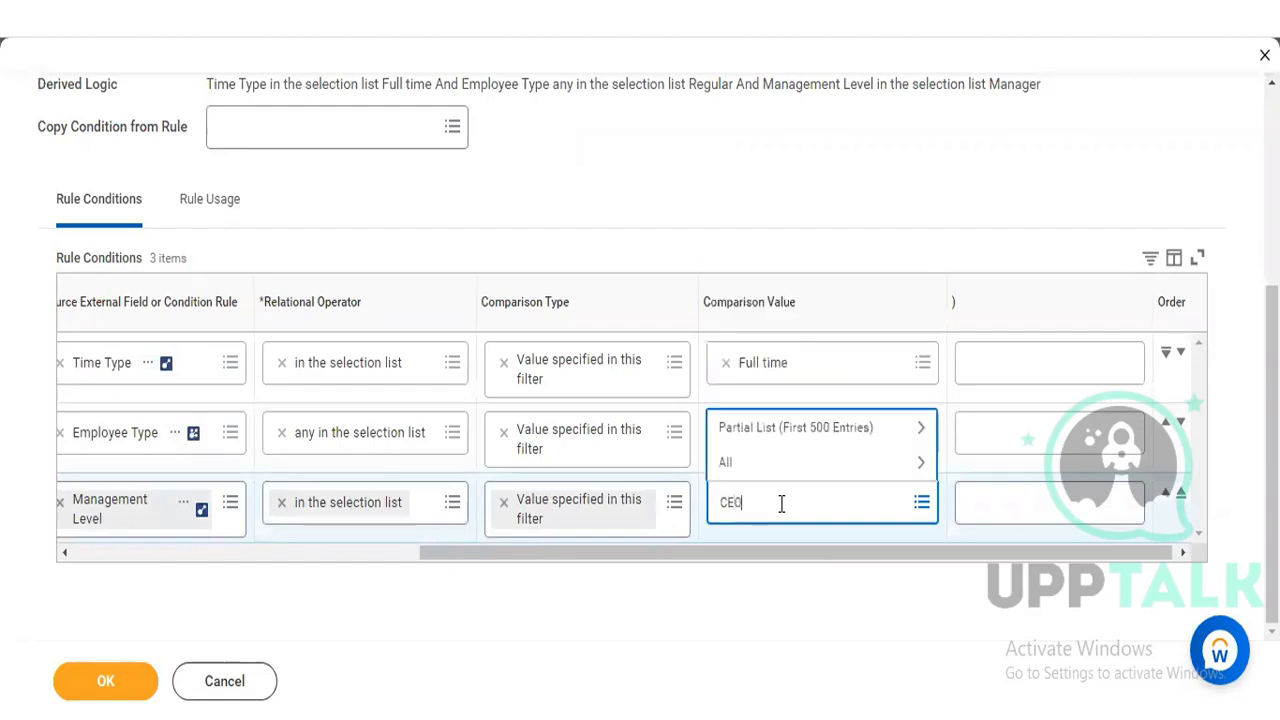
pyautogui.press('Return')
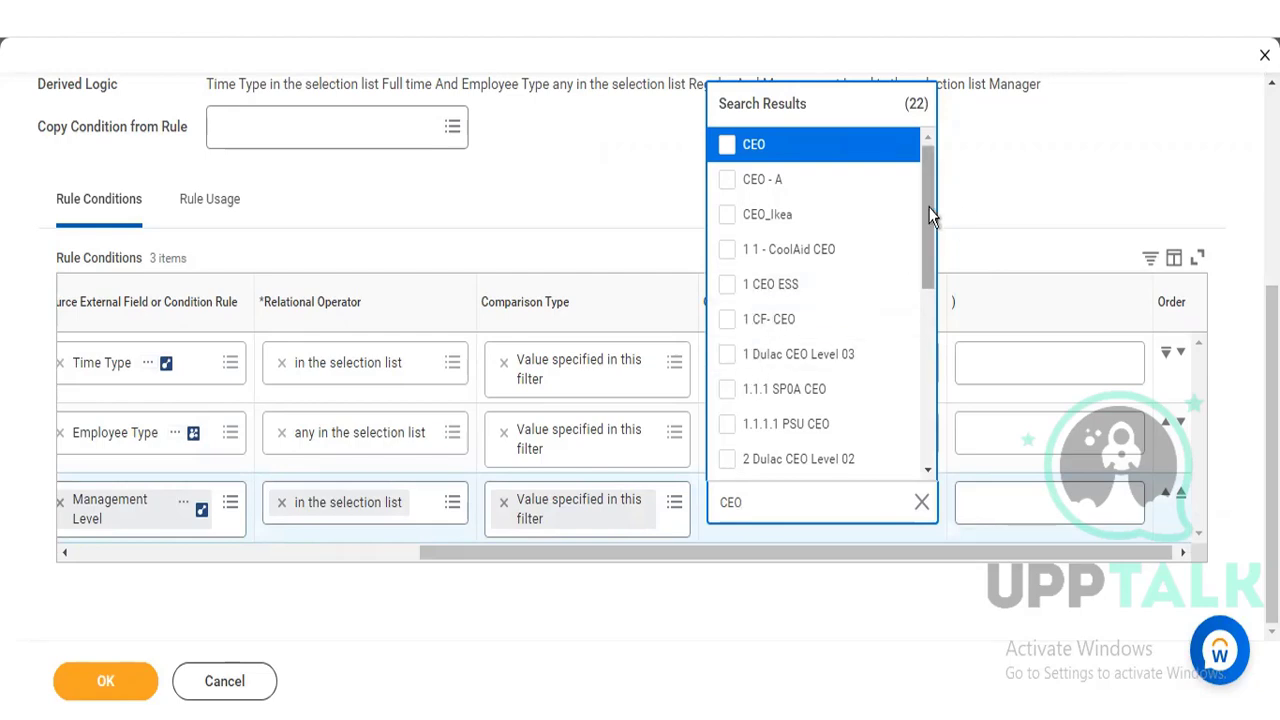
pyautogui.moveTo(930, 213); pyautogui.dragTo(930, 262)
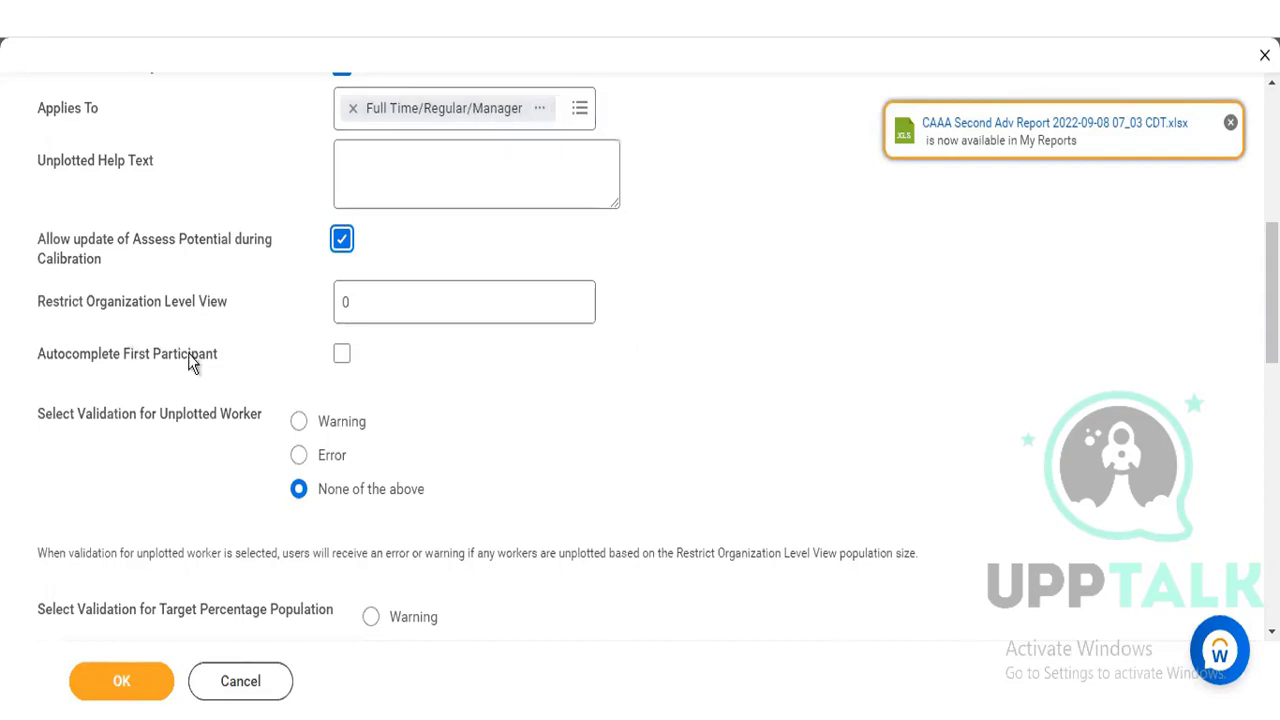
# - Enable Autocomplete First Participant for the calibration program
pyautogui.click(343, 354)
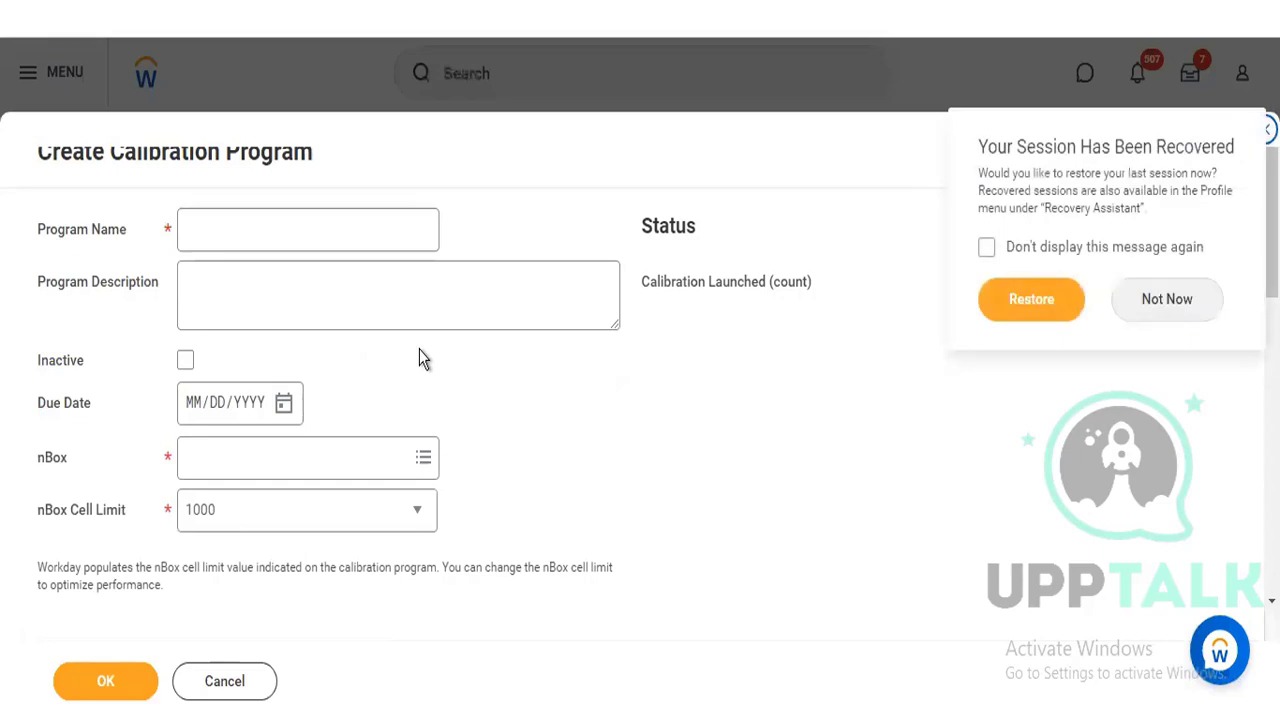
# - Decline restoring the last session and go to the unplotted worker validation options of the blank calibration program
pyautogui.click(1178, 302)
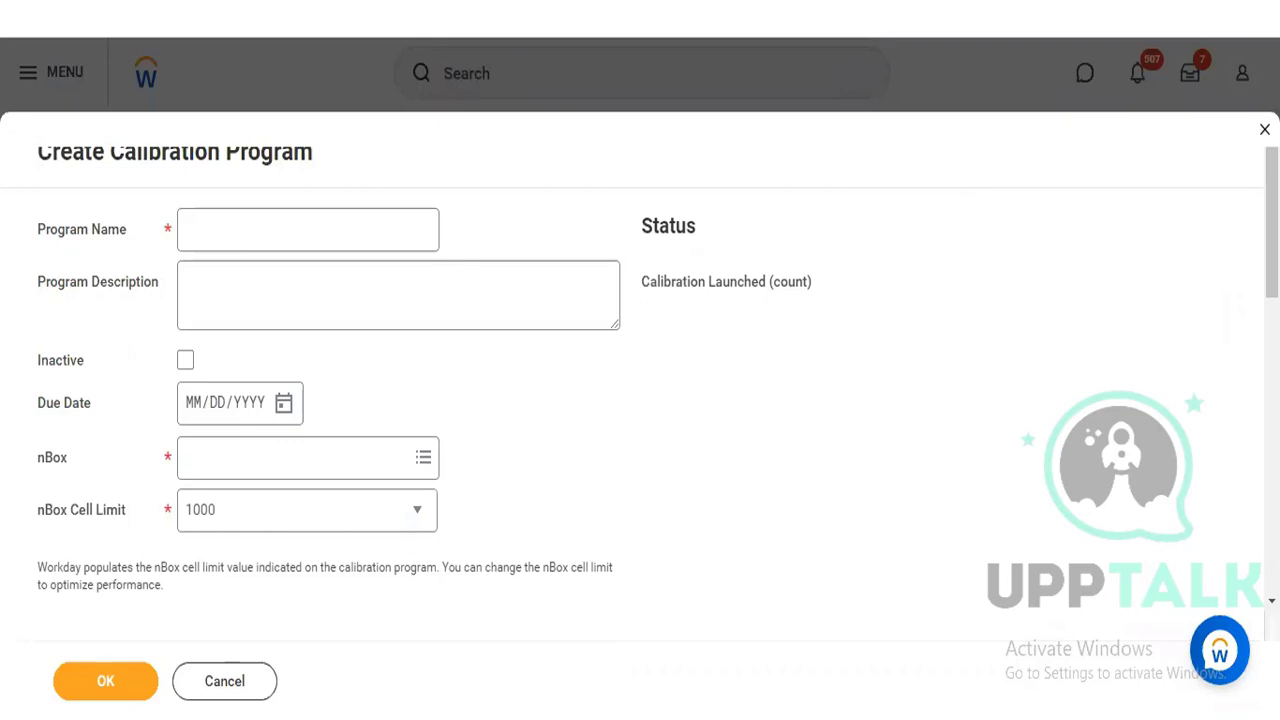
pyautogui.scroll(-4, 640, 380)
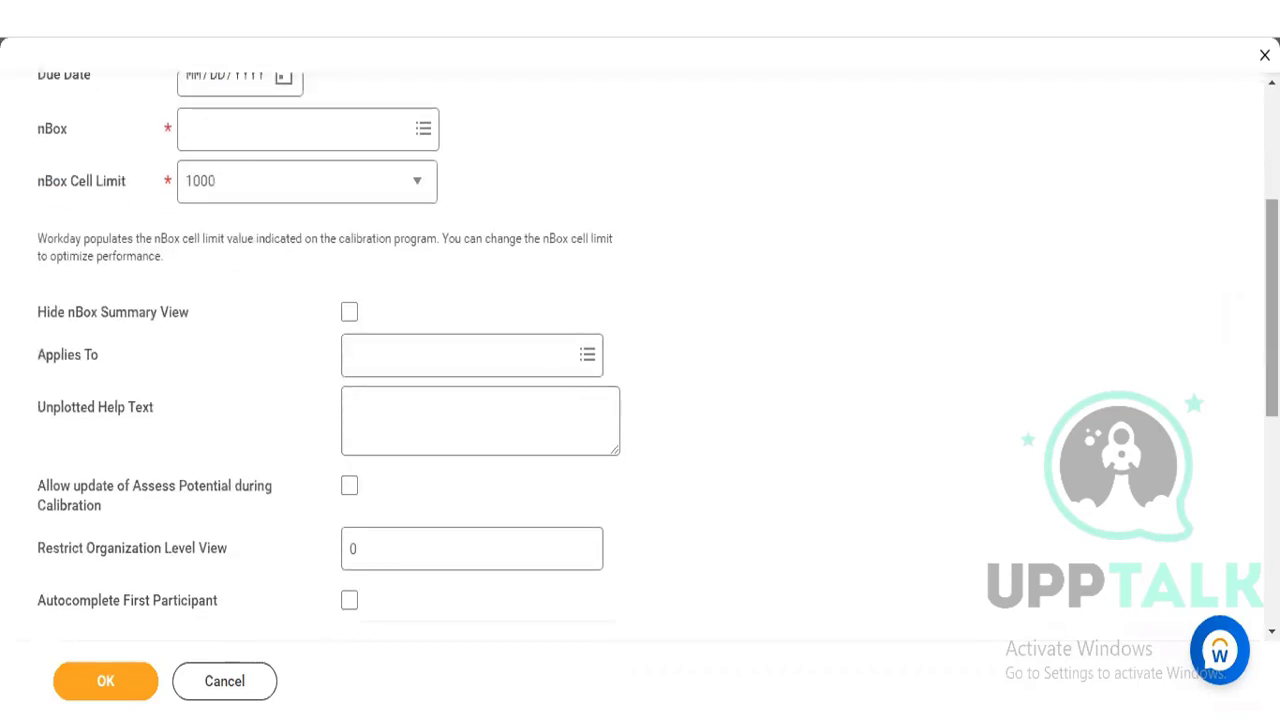
pyautogui.scroll(-2, 640, 380)
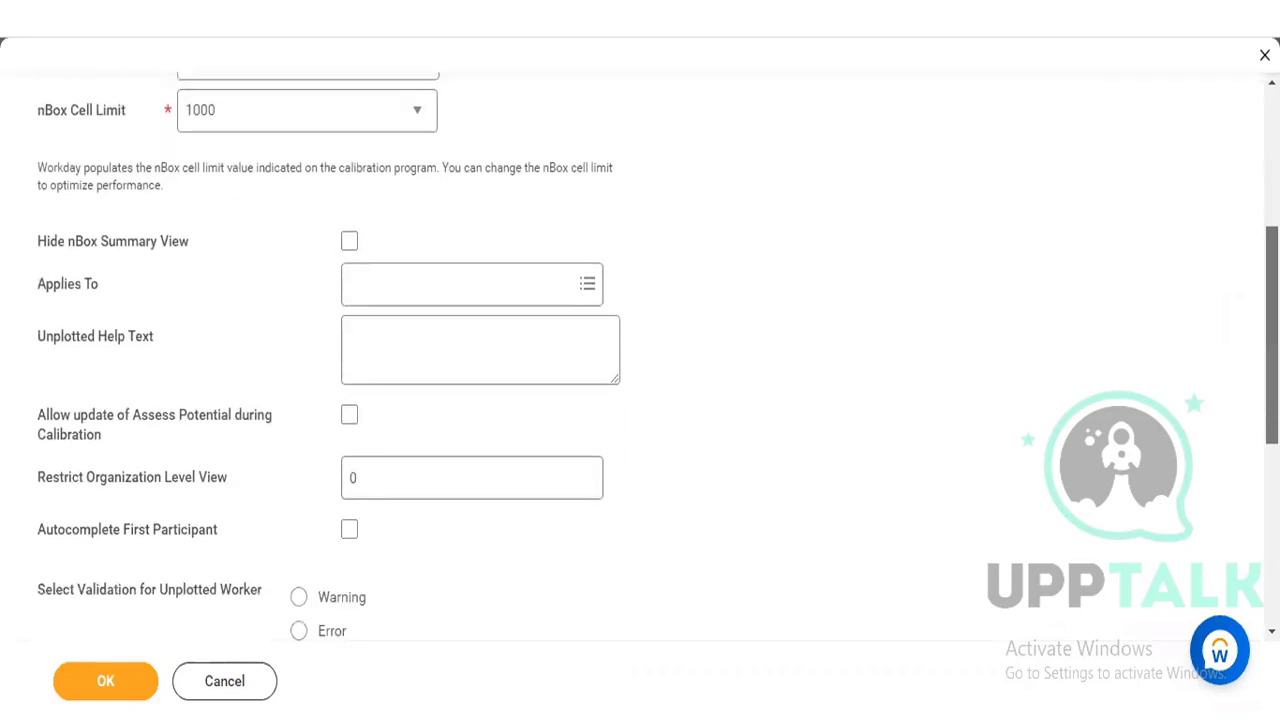
pyautogui.scroll(-1, 640, 380)
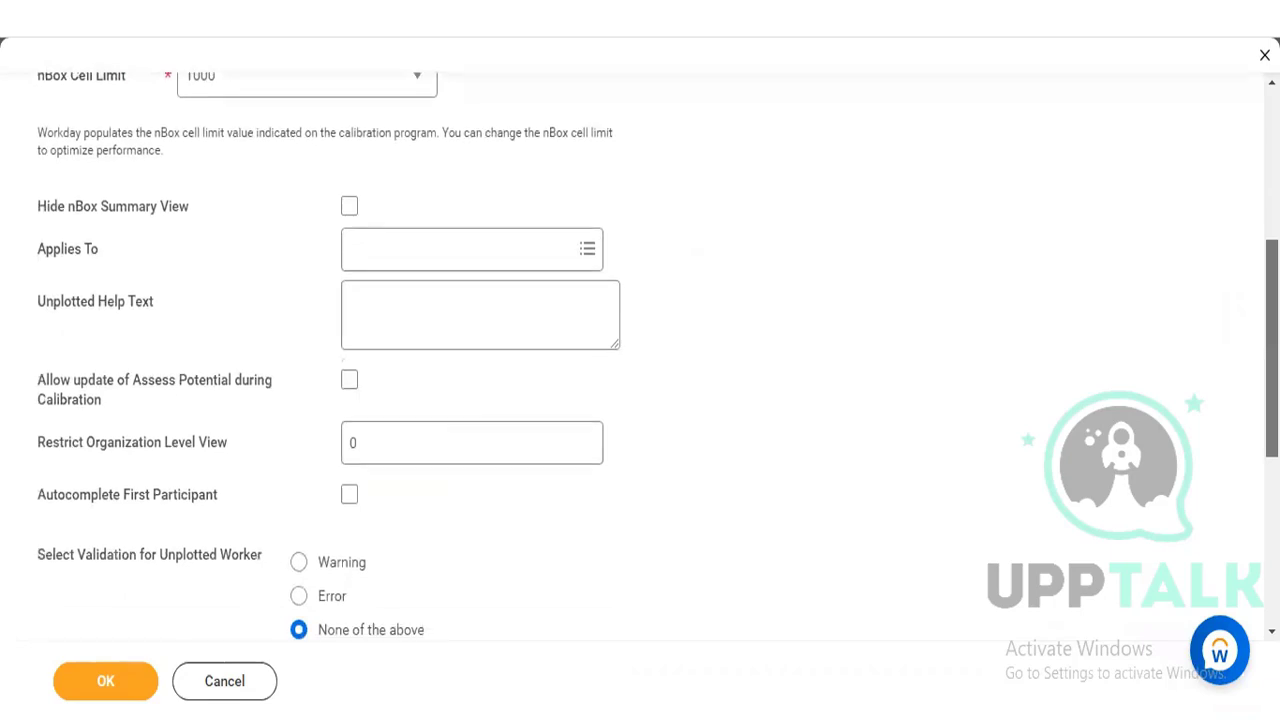
pyautogui.scroll(-1, 640, 380)
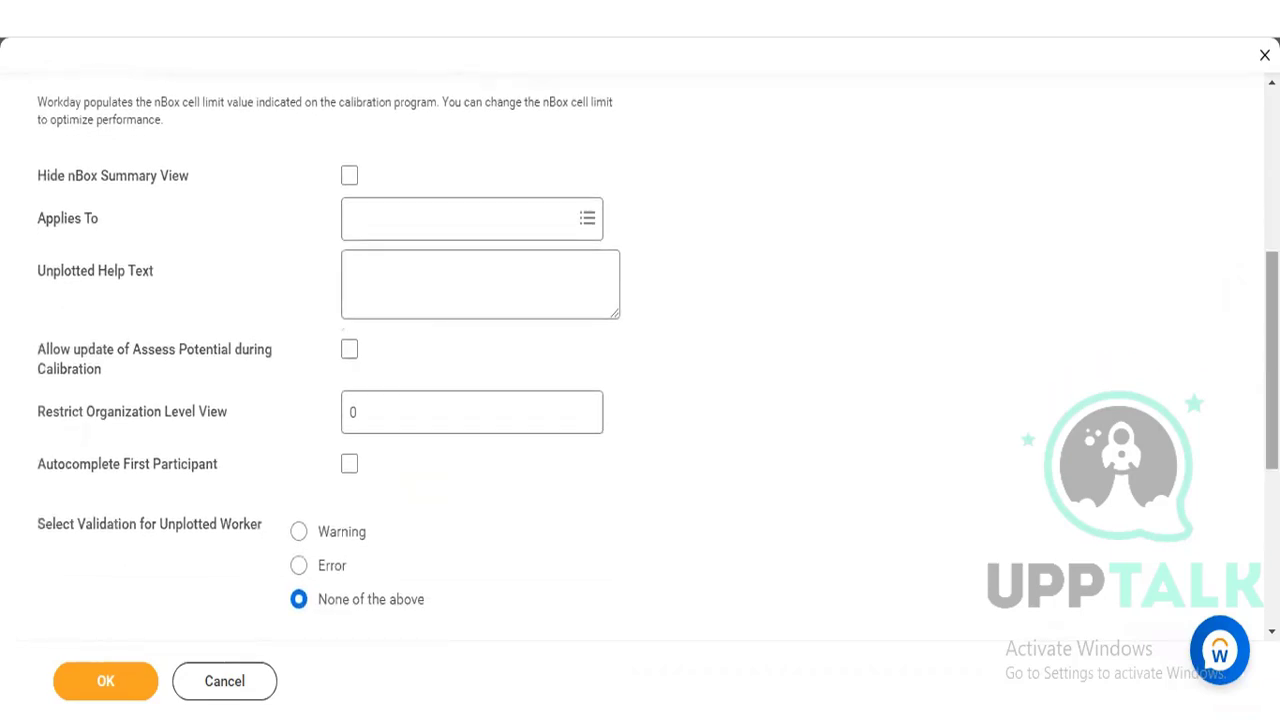
# - Examine the Restrict Organization Level View setting and the validation options for unplotted workers and target percentage population
pyautogui.scroll(-2, 640, 380)
pyautogui.scroll(-3, 640, 380)
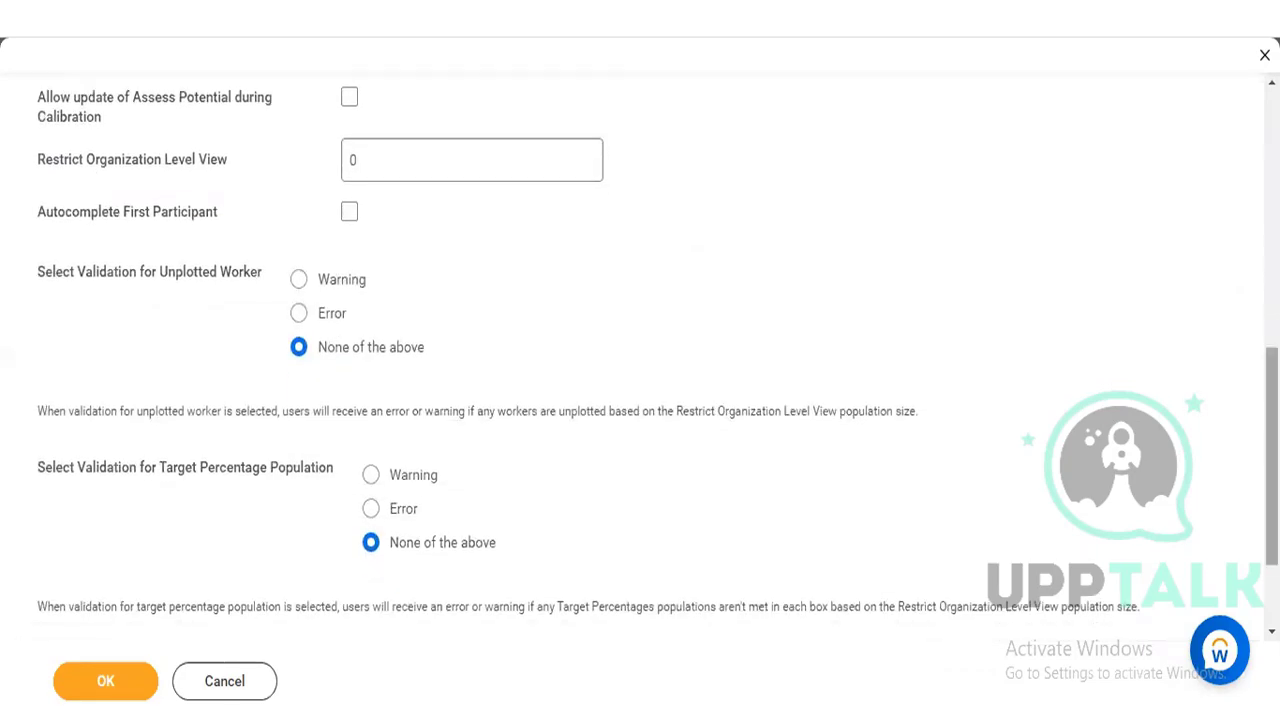
pyautogui.scroll(-2, 640, 380)
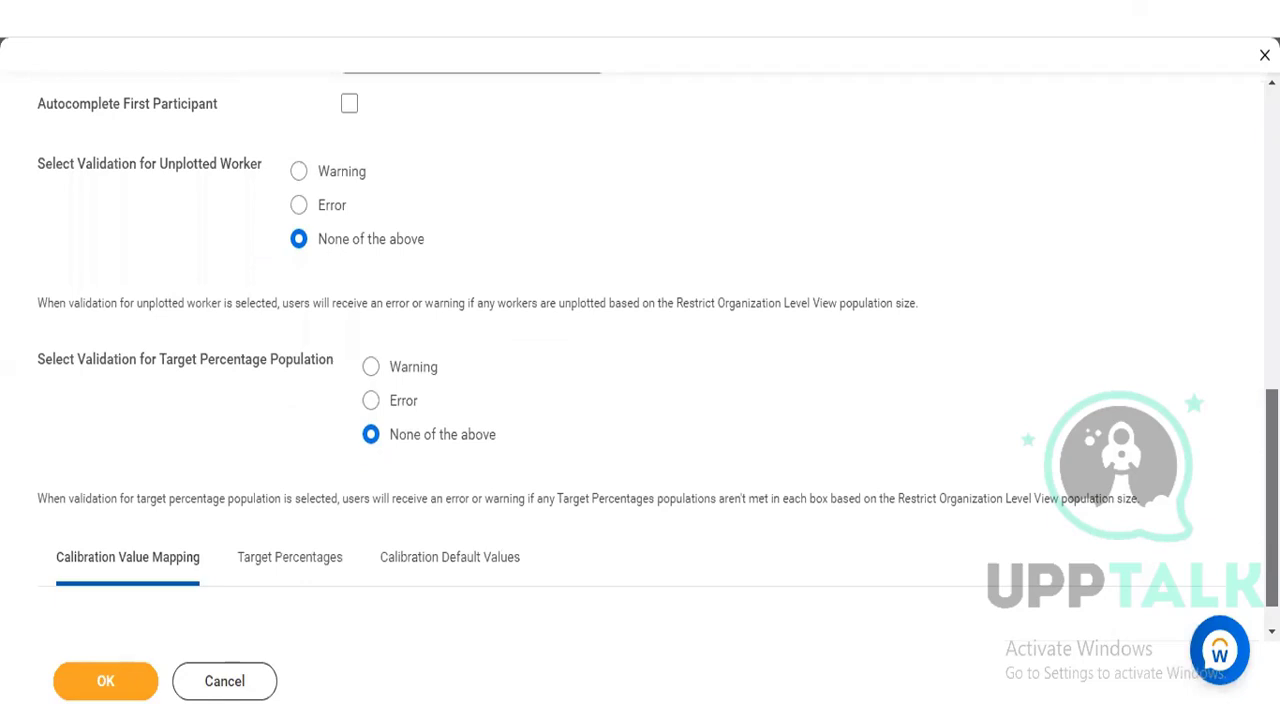
pyautogui.scroll(3, 672, 438)
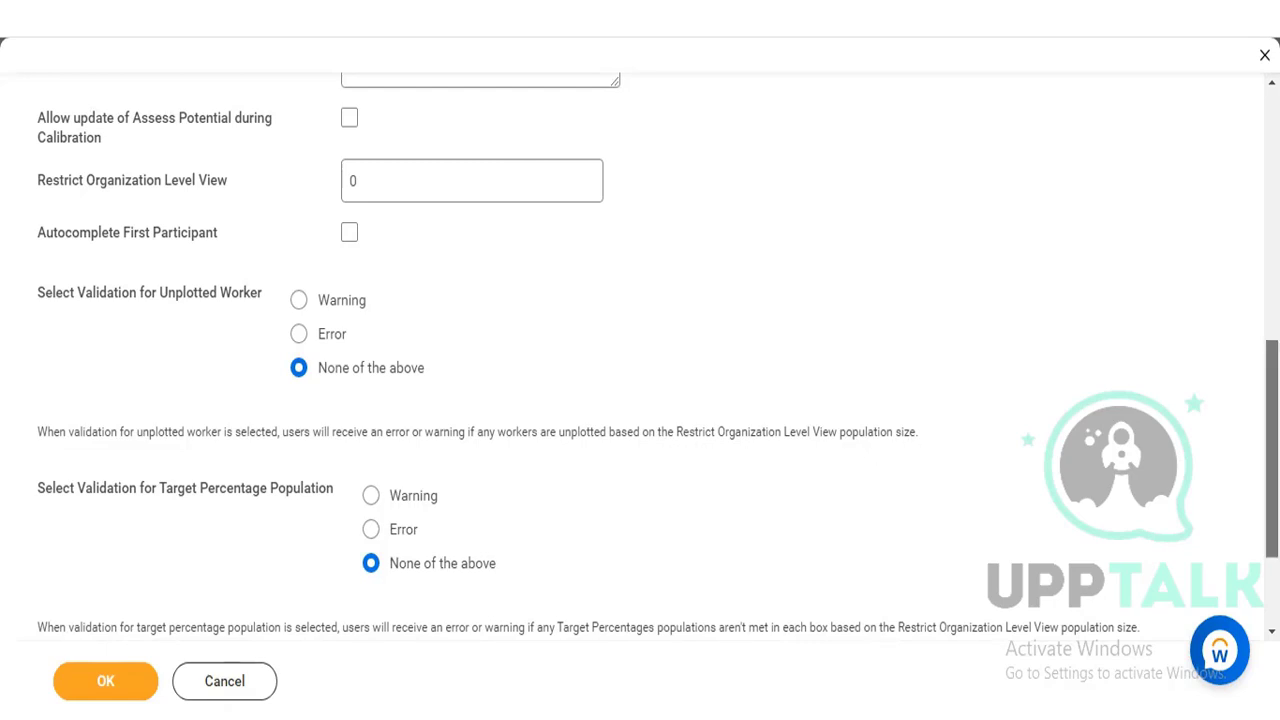
pyautogui.scroll(3, 786, 396)
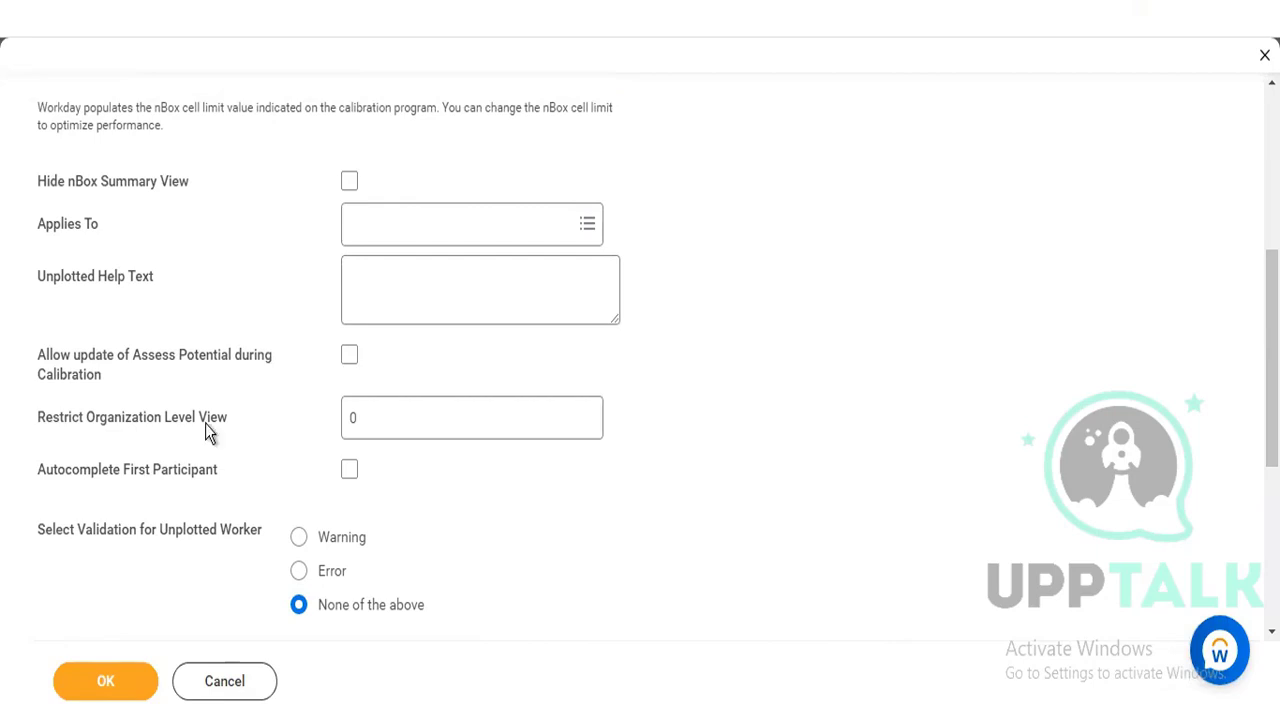
pyautogui.click(390, 422)
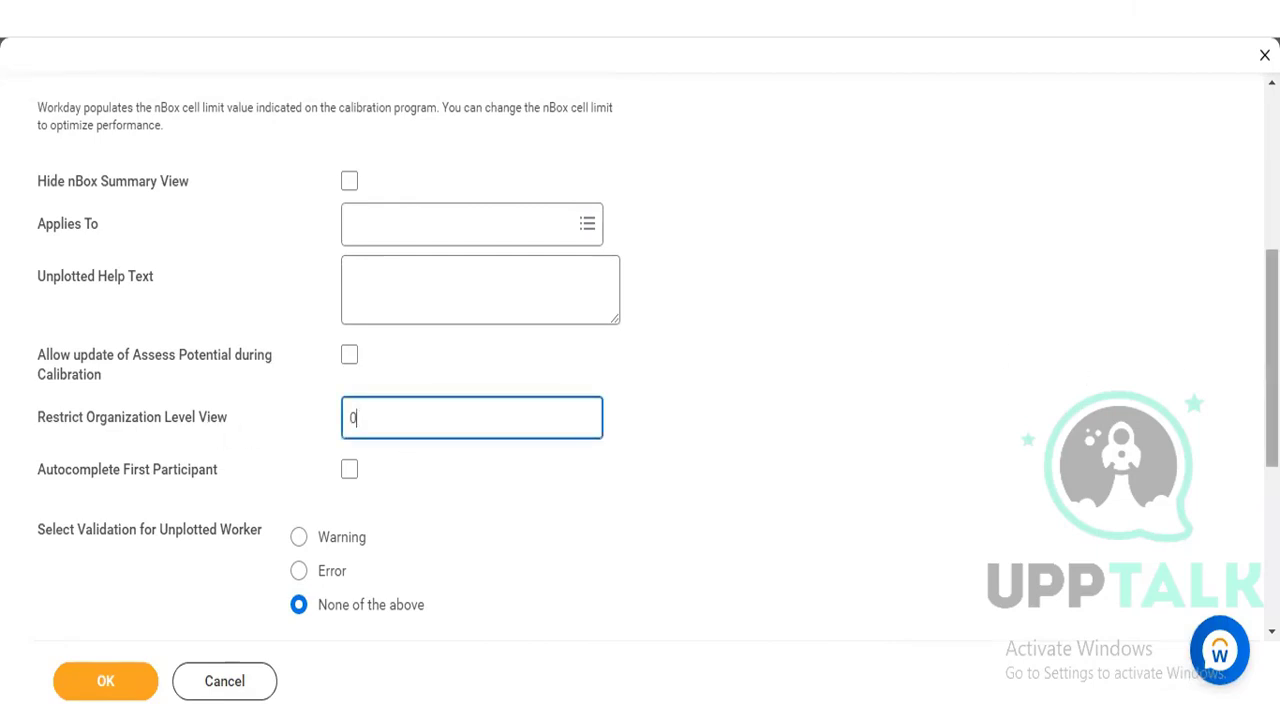
pyautogui.scroll(-3, 657, 356)
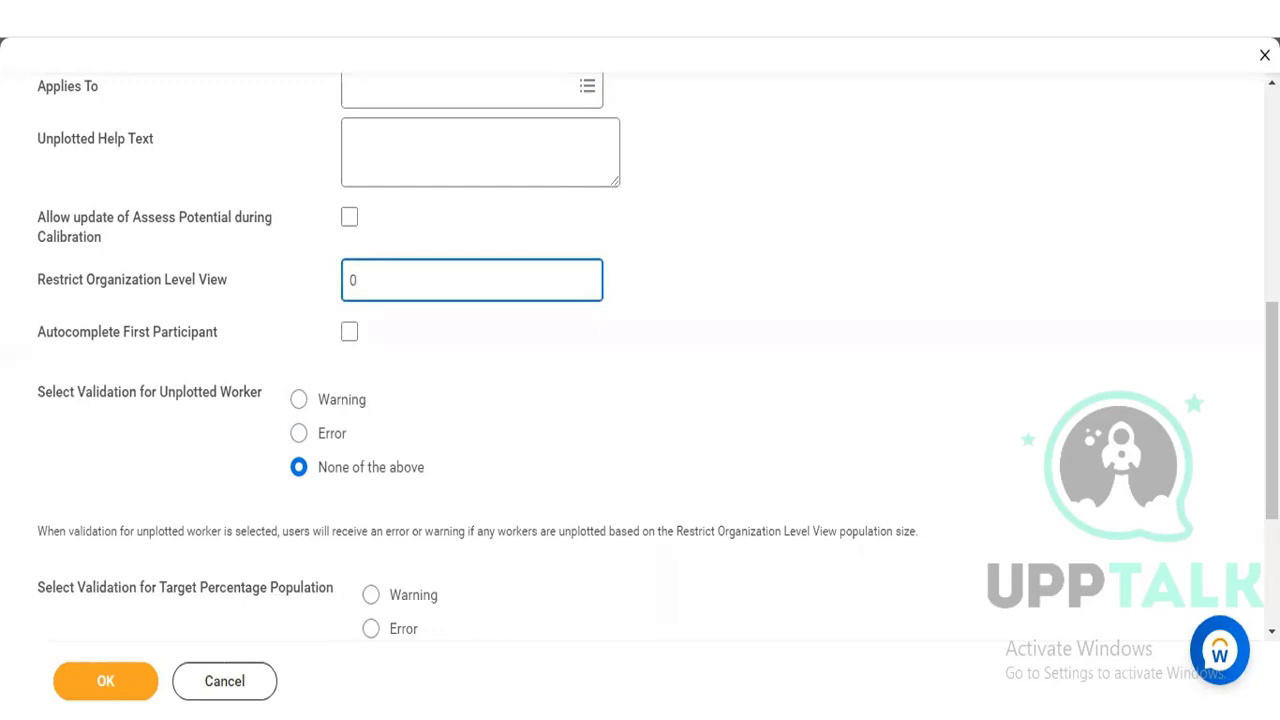
pyautogui.scroll(-4, 437, 474)
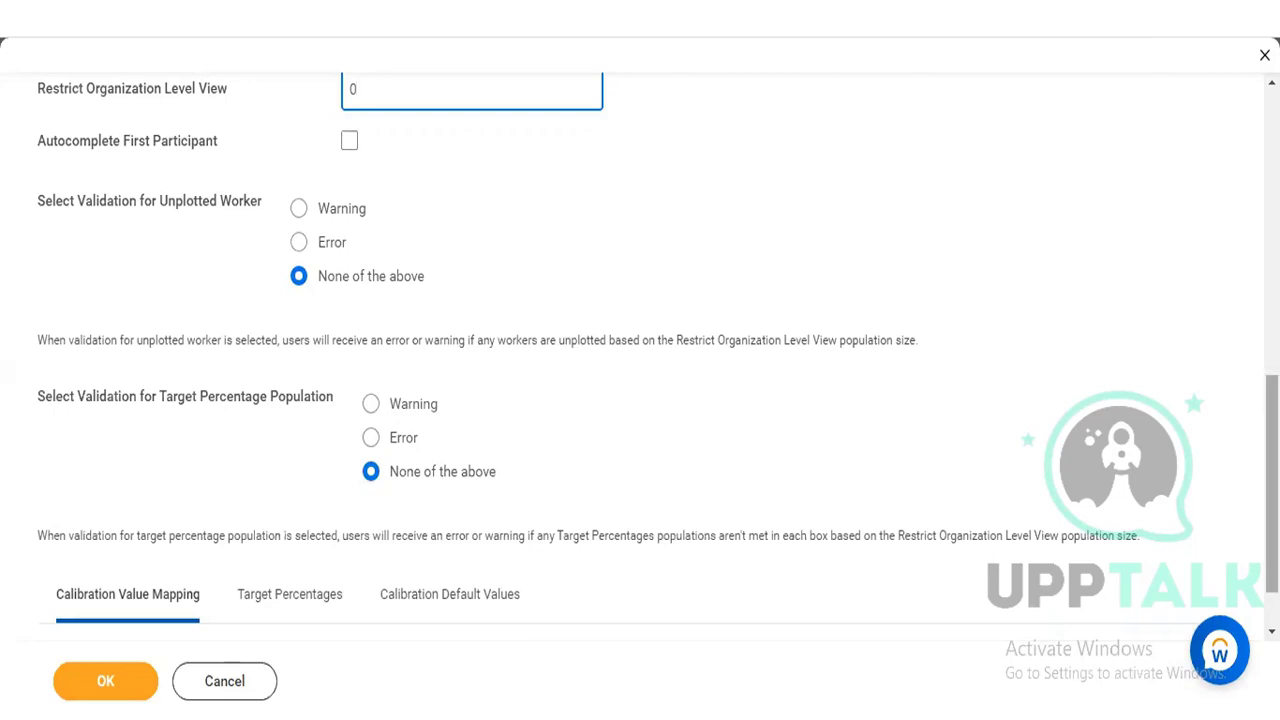
pyautogui.scroll(-1, 640, 350)
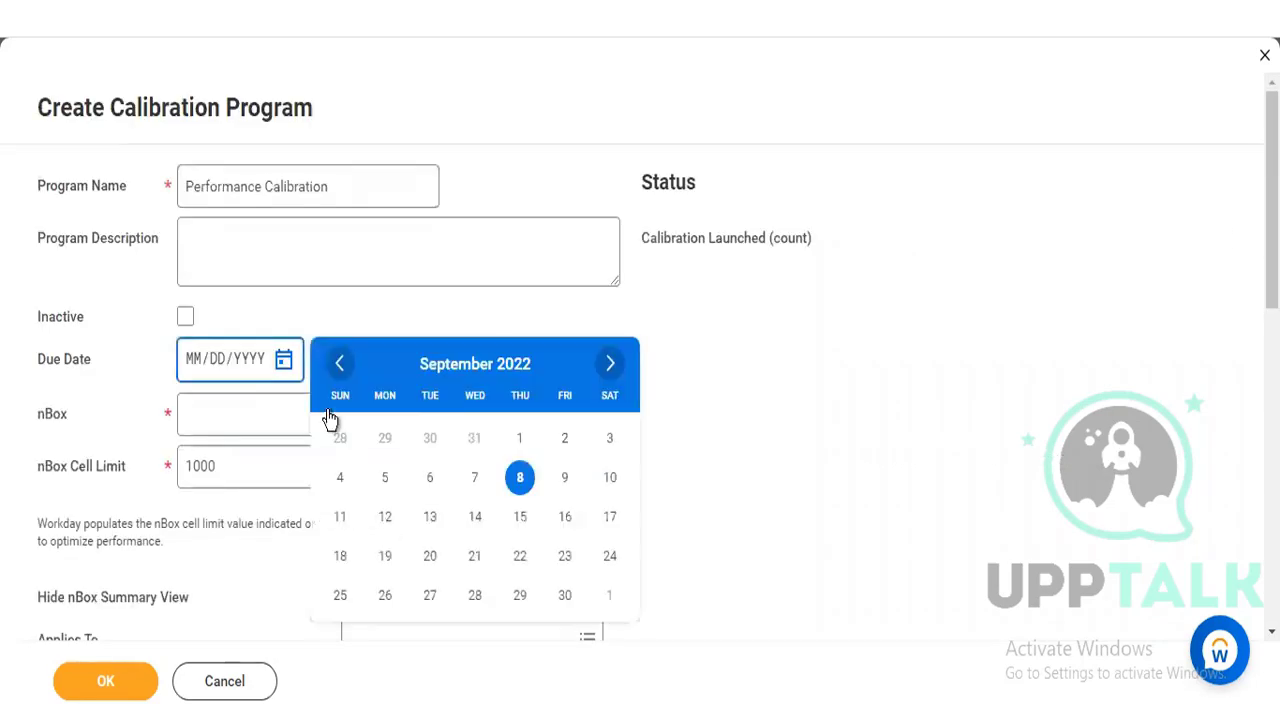
# - Set the calibration program's due date to 09/19/2022 and choose Performance Calibration as its nBox
pyautogui.click(389, 554)
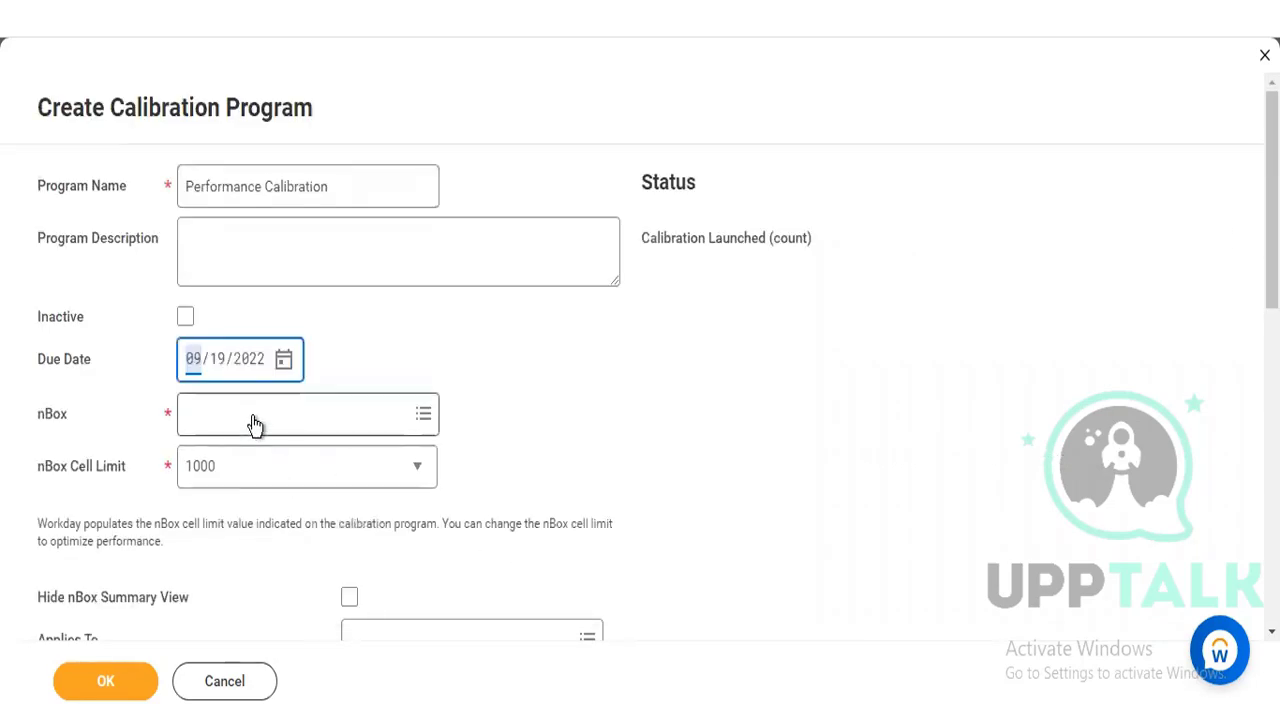
pyautogui.click(253, 416)
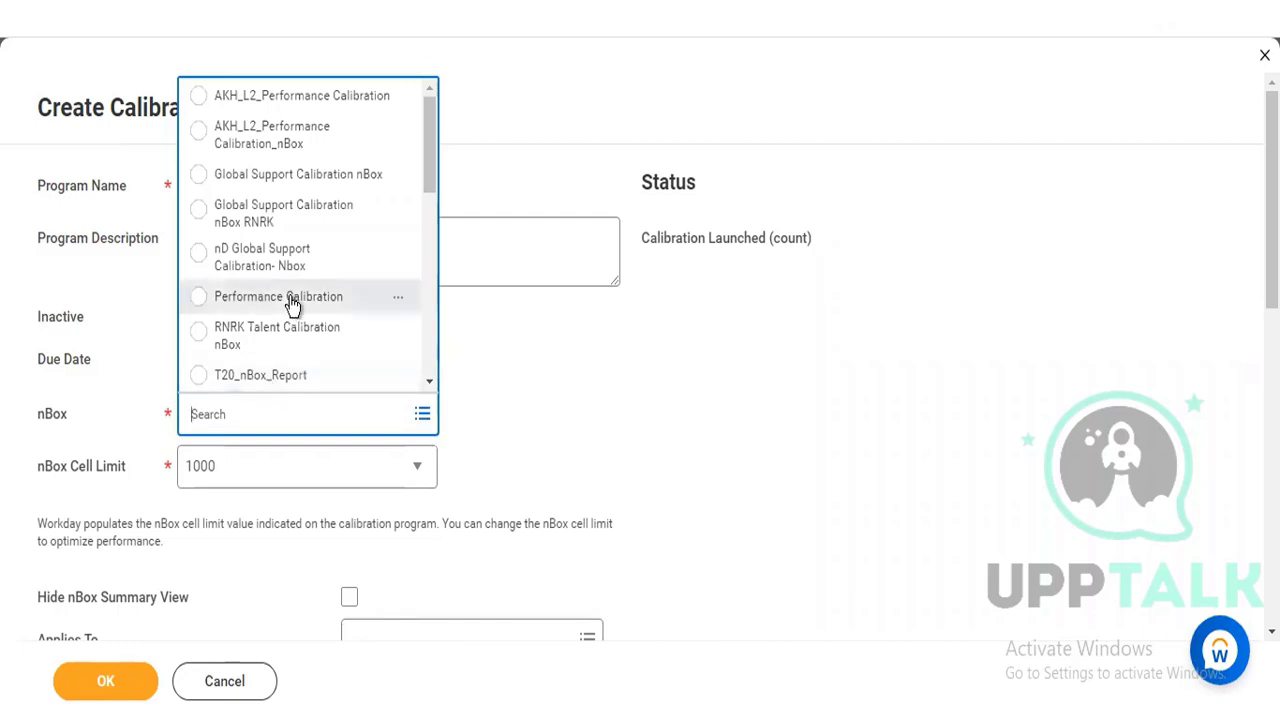
pyautogui.click(291, 299)
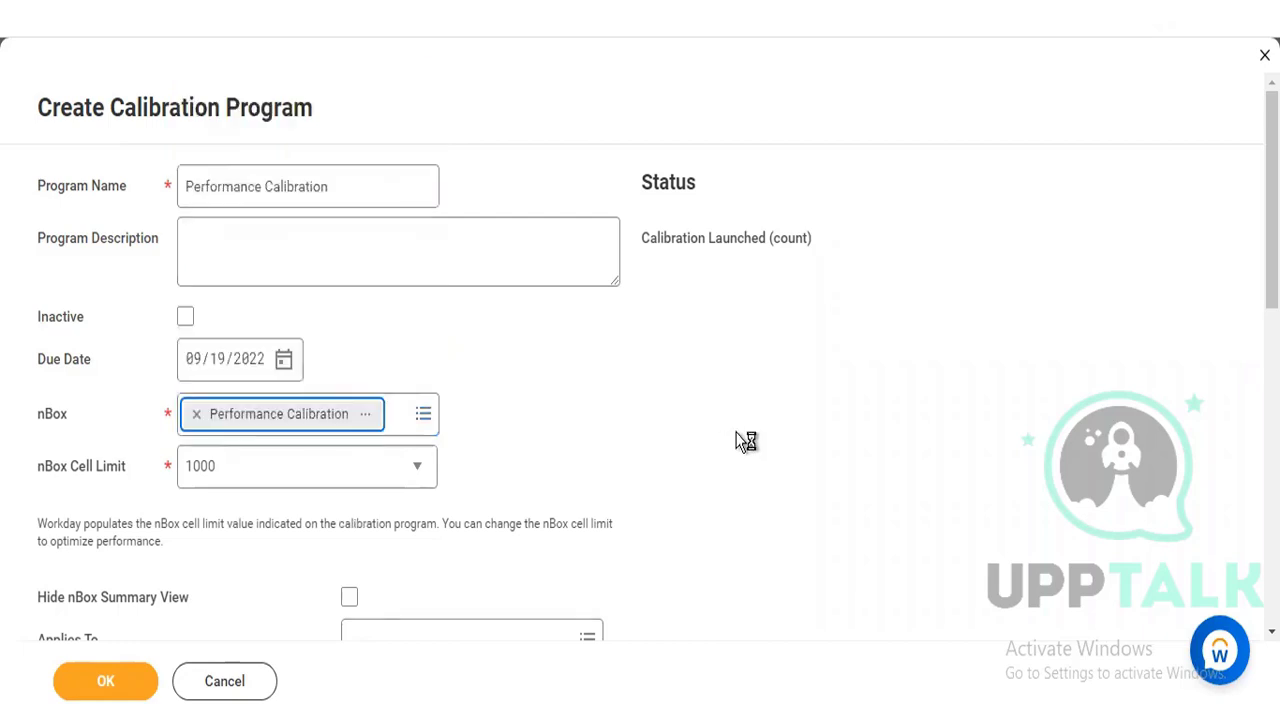
# - Apply the calibration program to the Full Time/Regular/Manager rule
pyautogui.scroll(-3, 640, 357)
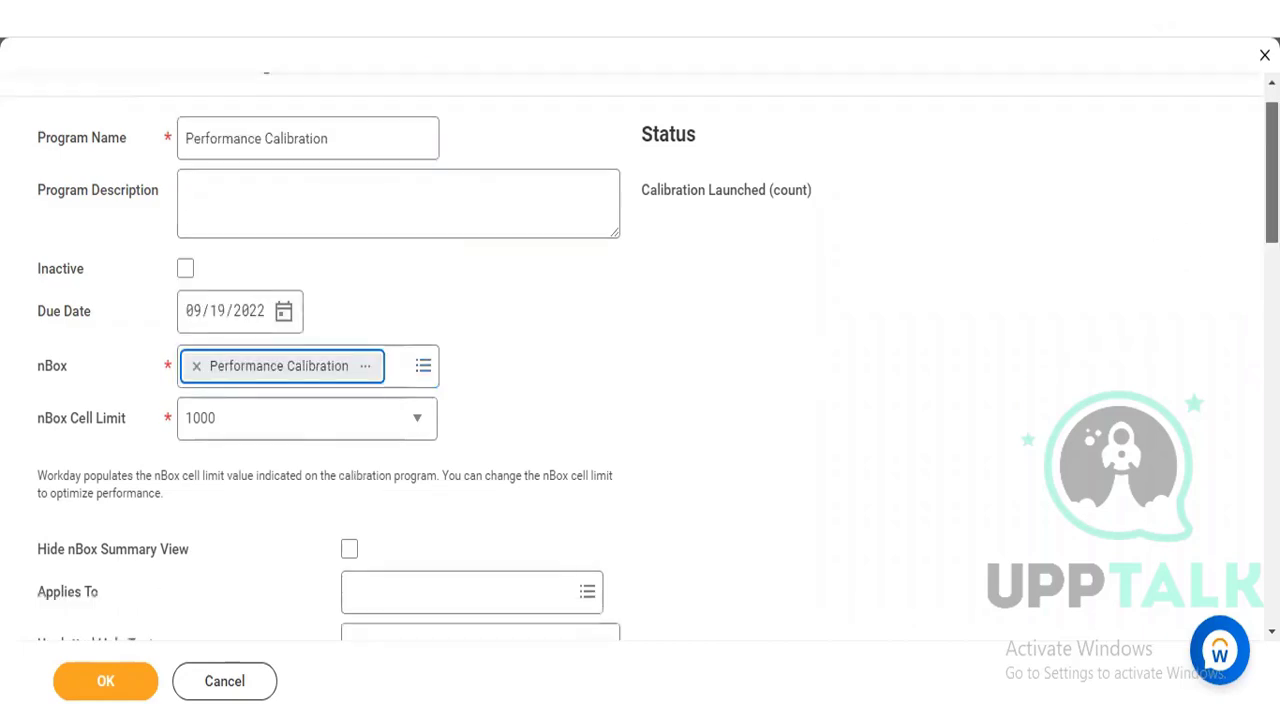
pyautogui.moveTo(1272, 208); pyautogui.dragTo(1272, 220)
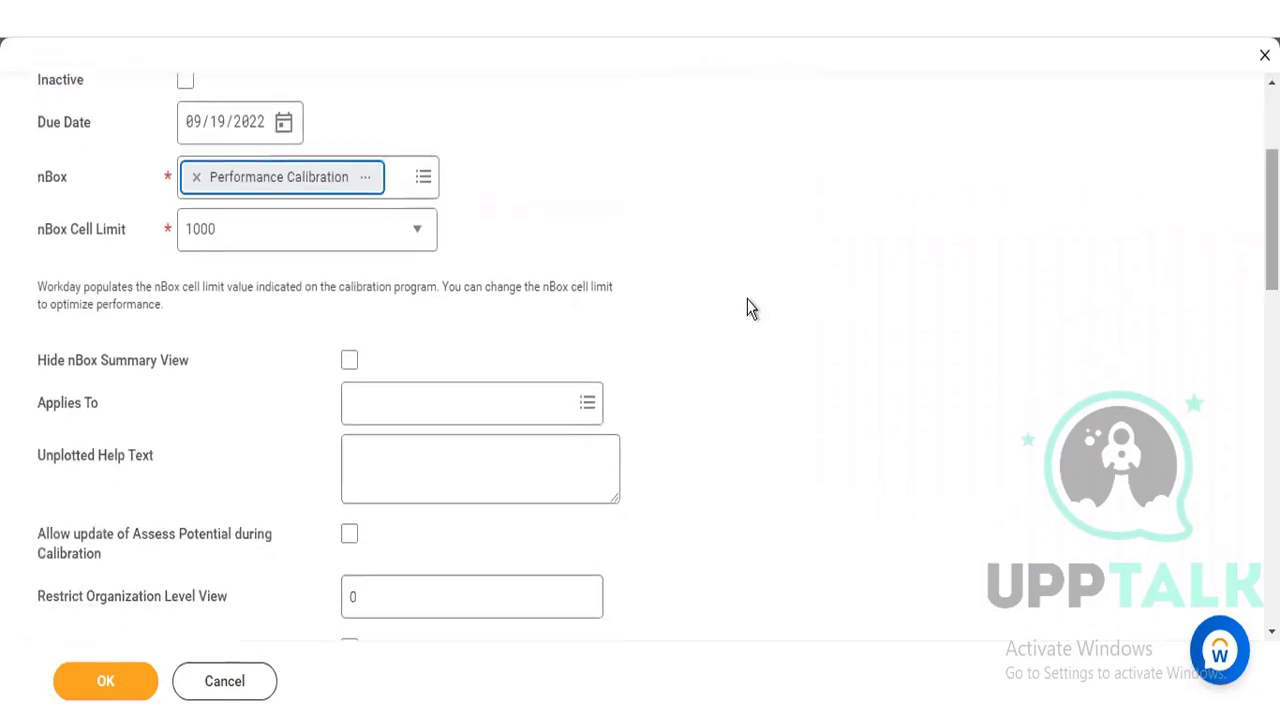
pyautogui.click(446, 410)
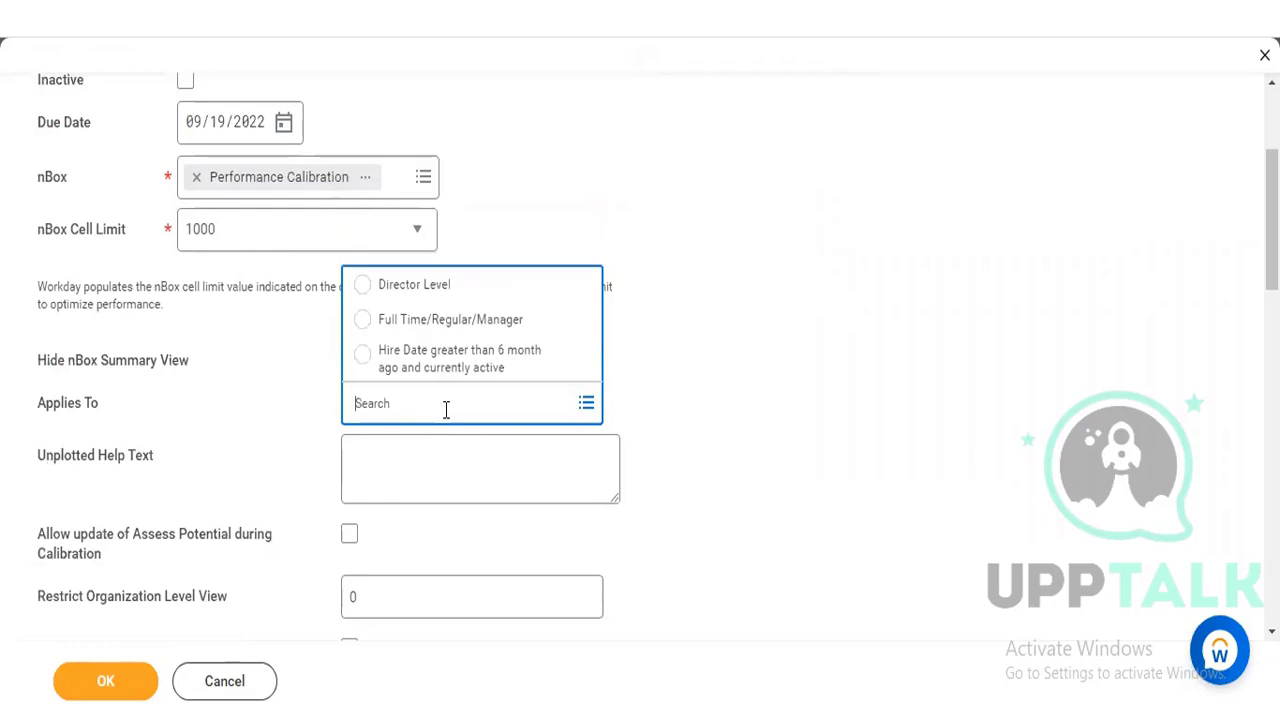
pyautogui.click(449, 322)
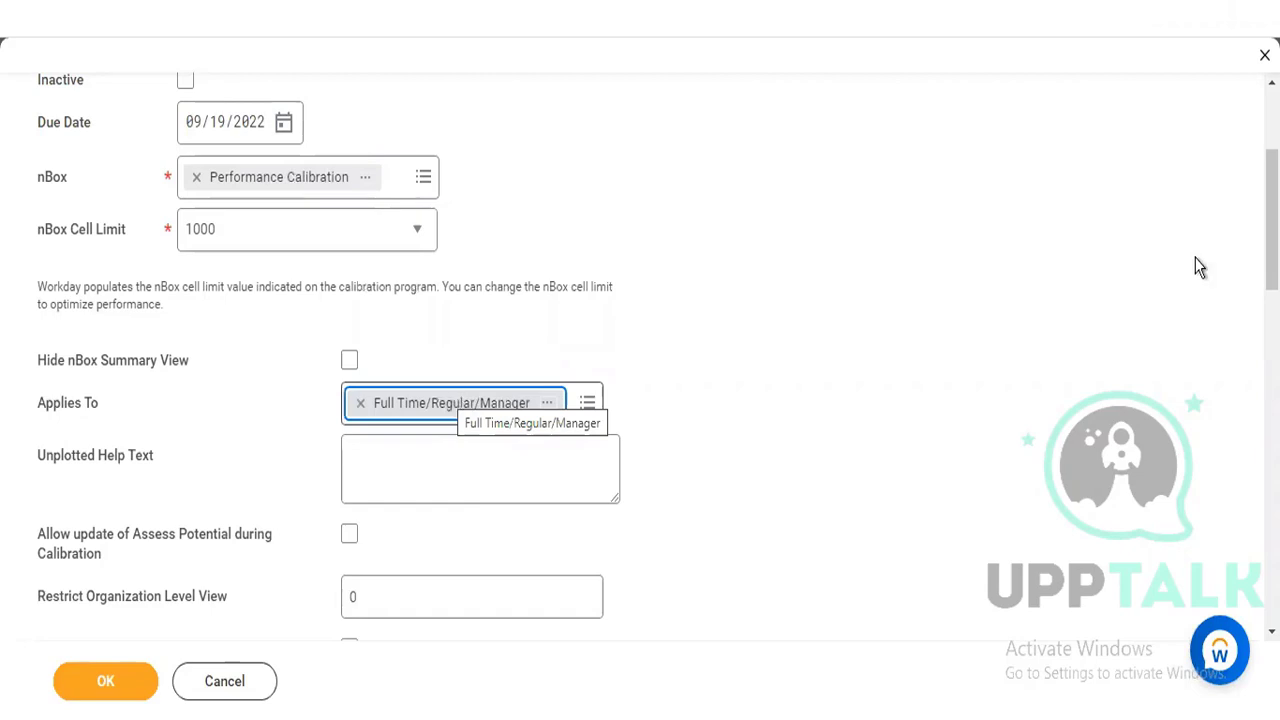
# - Review the program's settings from nBox and Applies To through organization level restriction, first participant autocompletion and unplotted worker validation
pyautogui.scroll(-2, 657, 346)
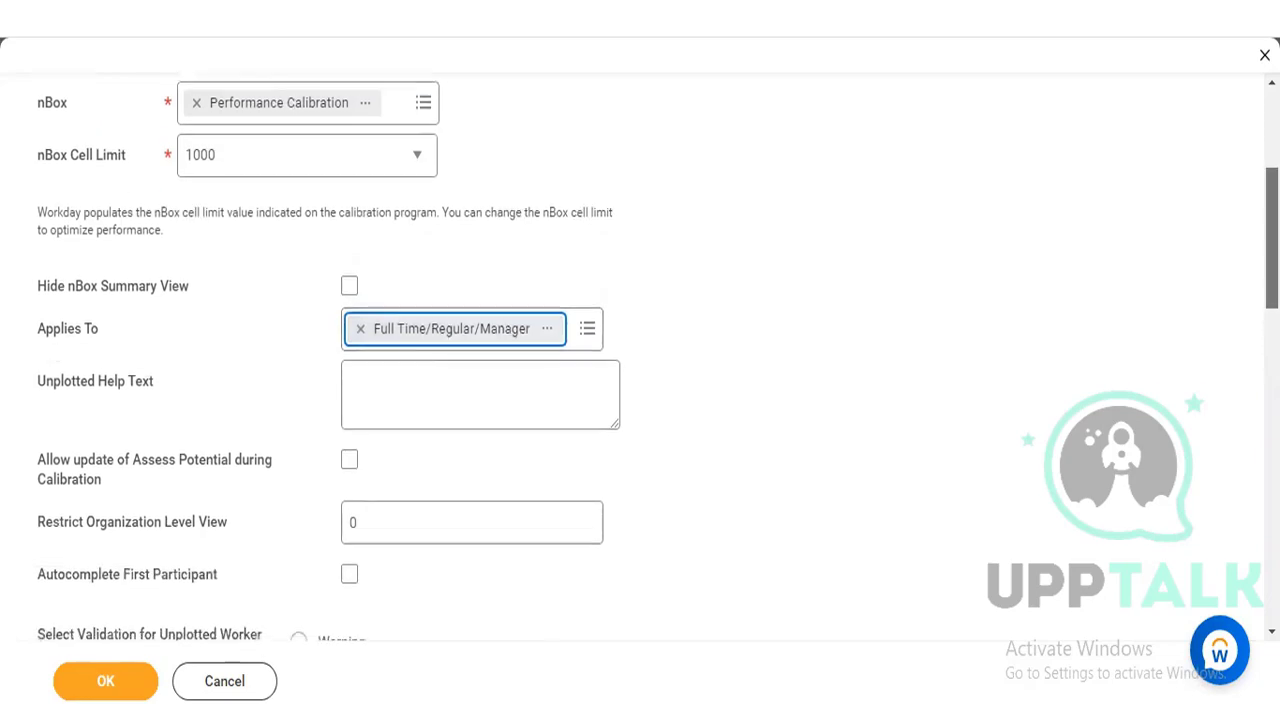
pyautogui.moveTo(1272, 245); pyautogui.dragTo(1272, 288)
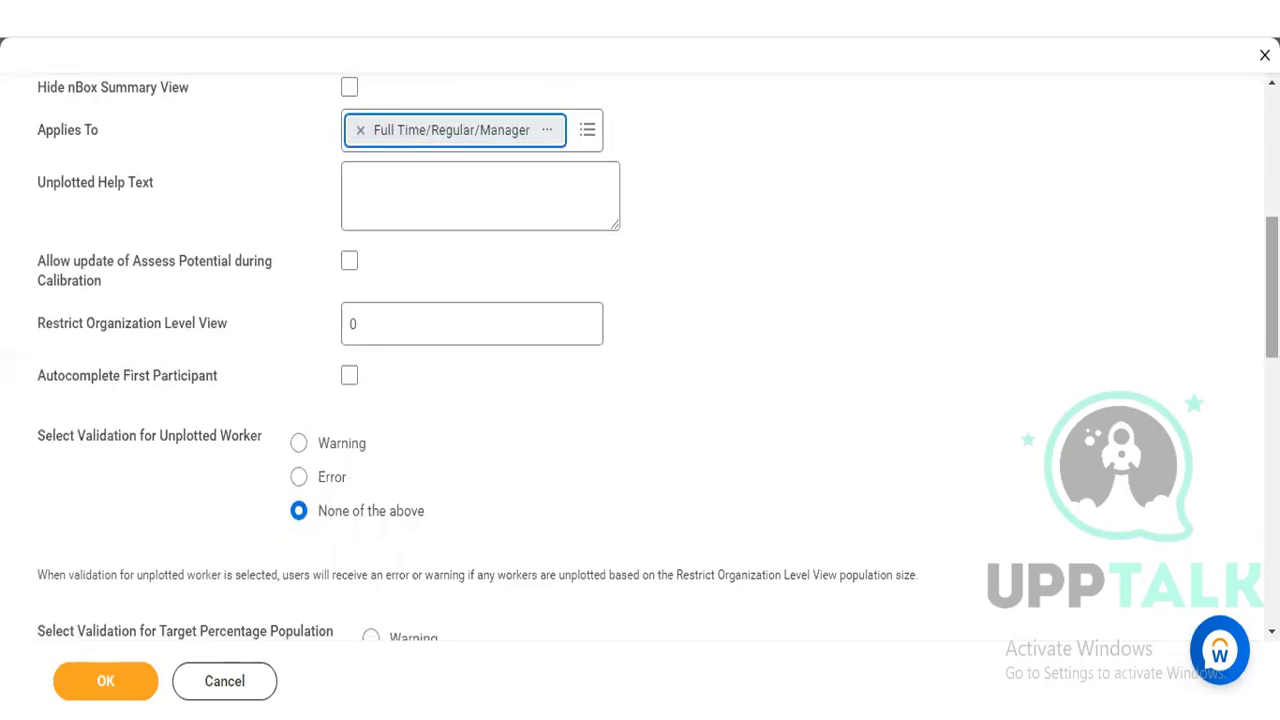
pyautogui.scroll(-1, 657, 357)
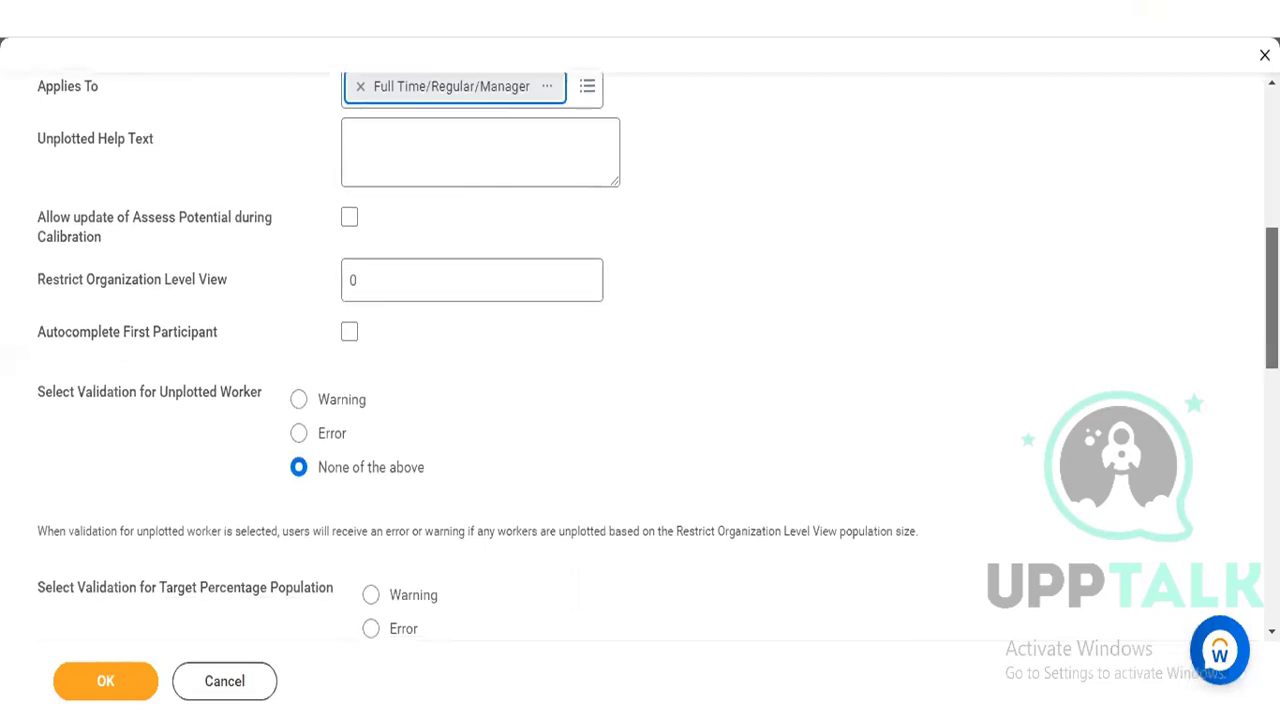
pyautogui.scroll(-1, 640, 360)
pyautogui.scroll(2, 657, 357)
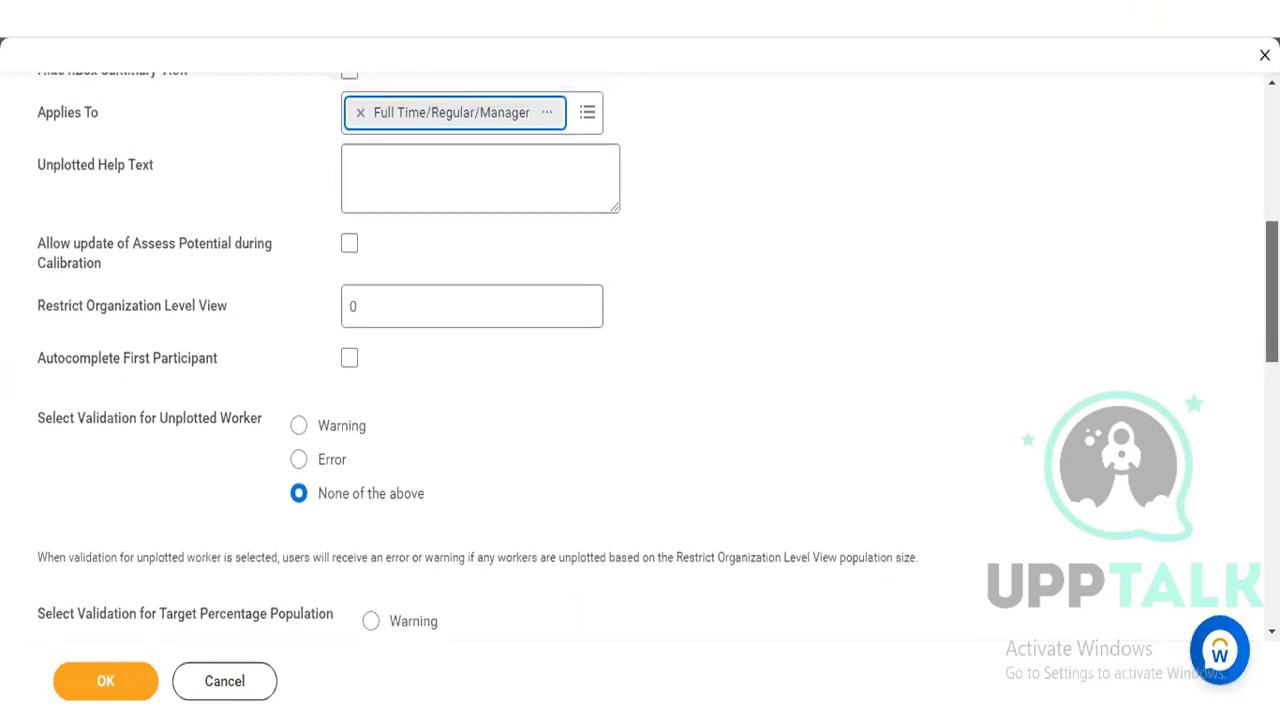
pyautogui.scroll(2, 657, 357)
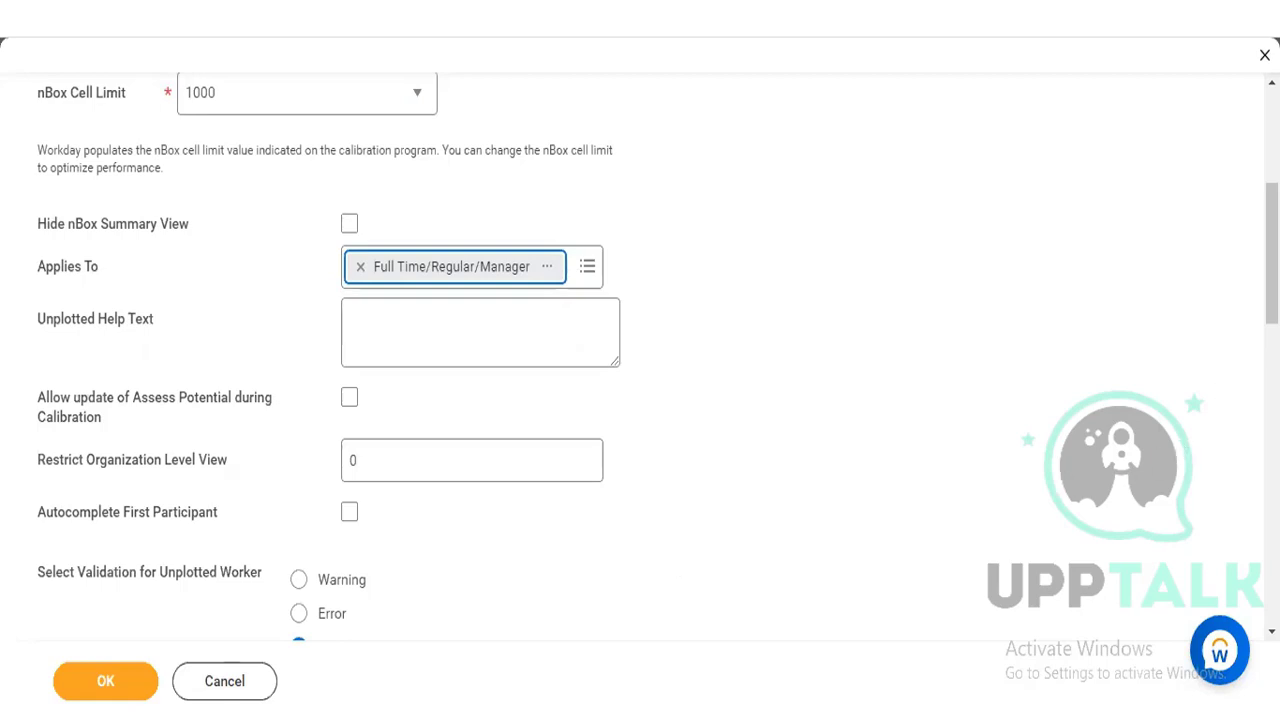
pyautogui.scroll(2, 640, 360)
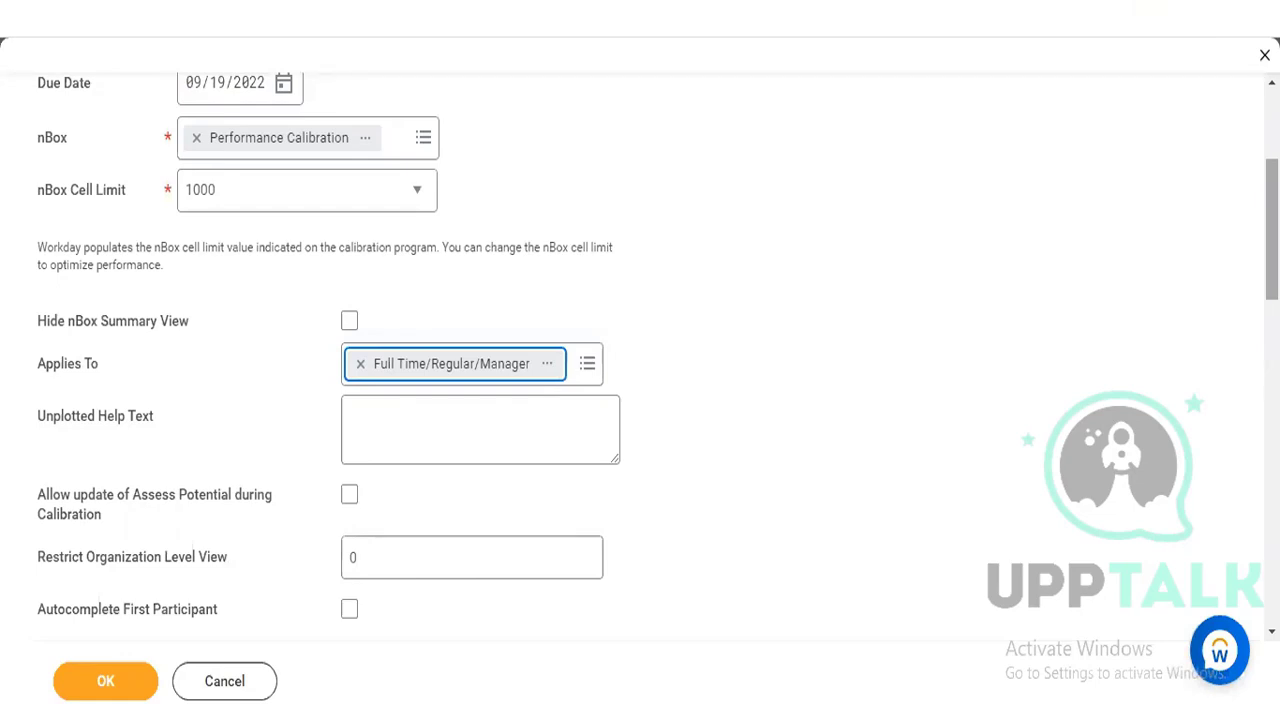
pyautogui.scroll(-1, 640, 367)
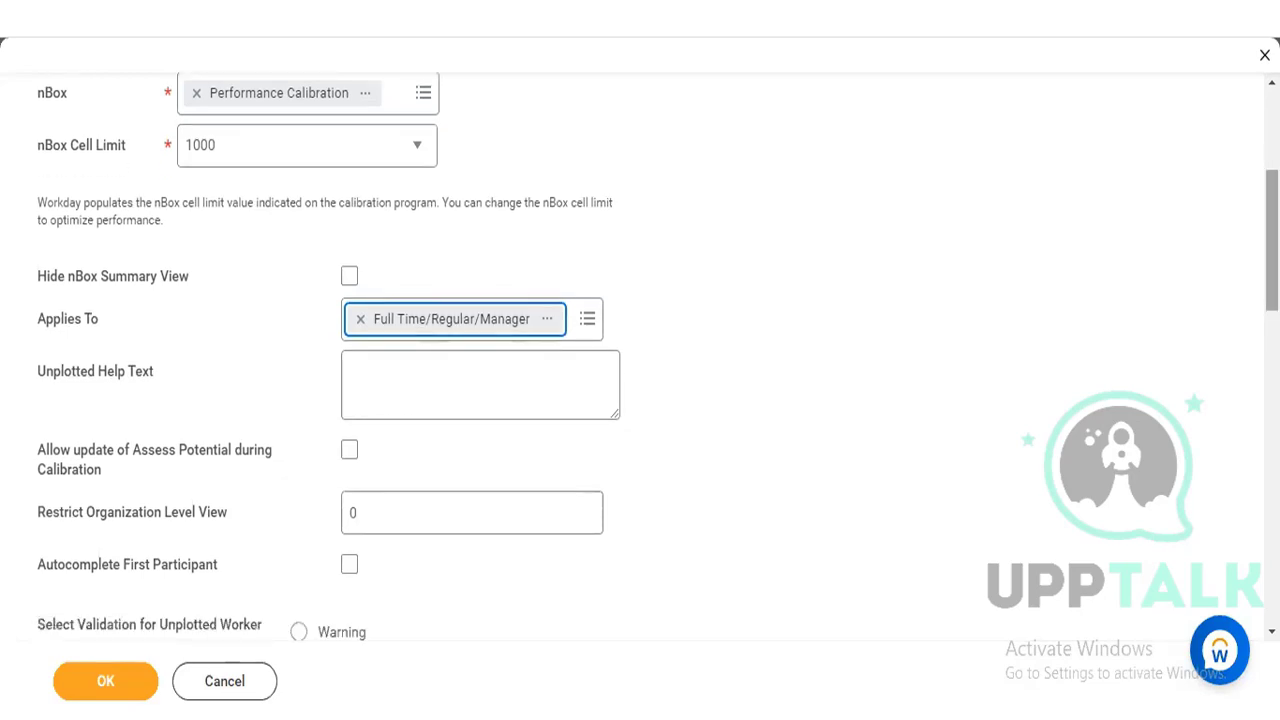
pyautogui.scroll(-5, 640, 367)
pyautogui.scroll(5, 640, 367)
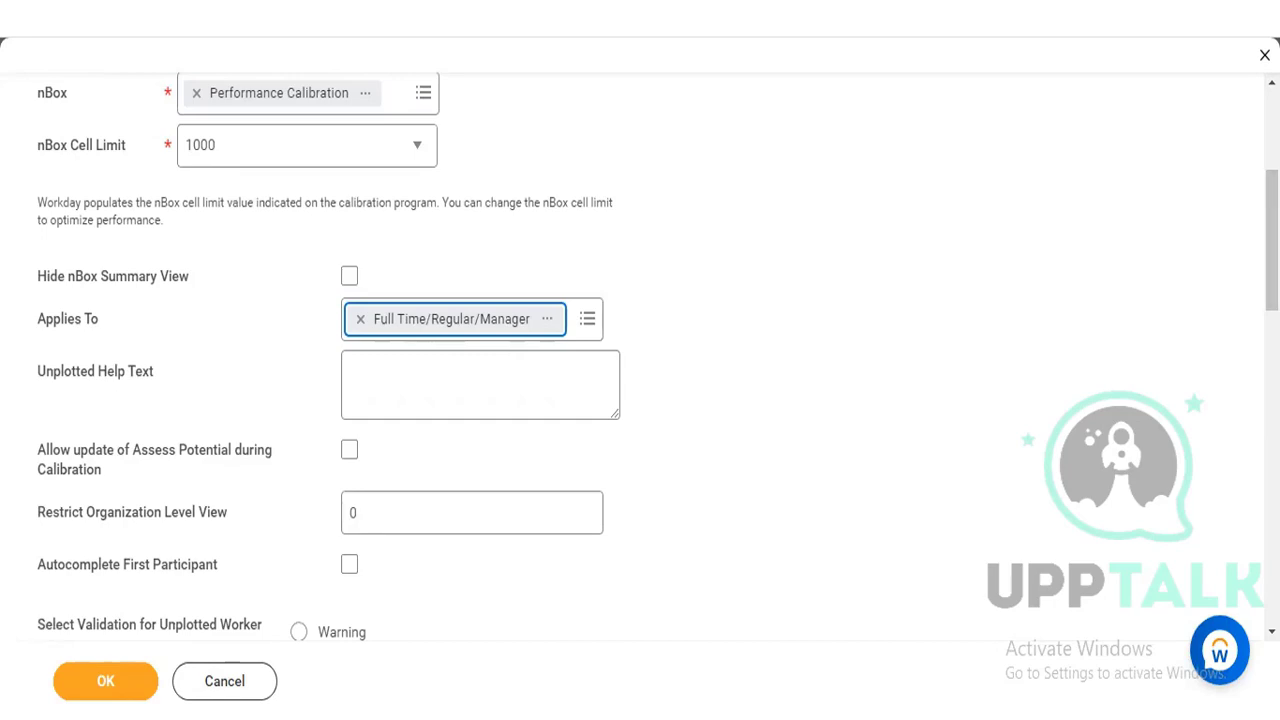
# - Examine the Calibration Value Mapping rows and columns, comparing their starting values and mapped values, along with the target percentage validation options
pyautogui.scroll(-5, 640, 367)
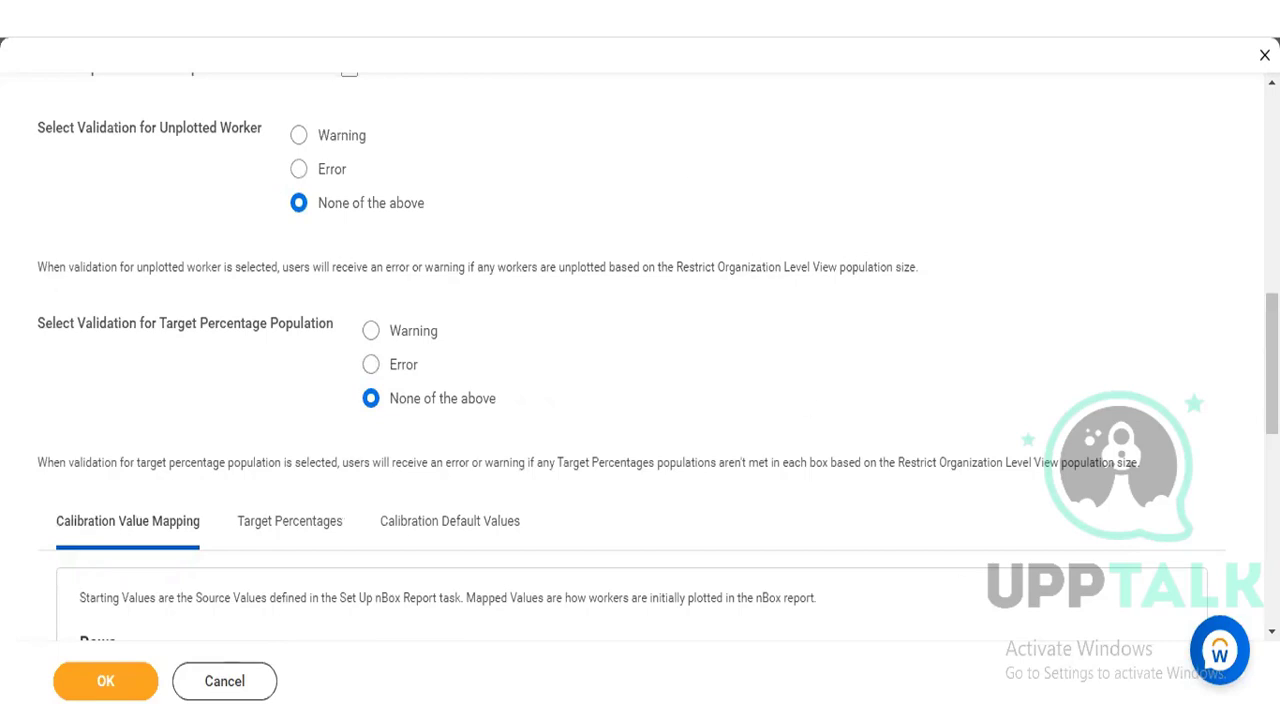
pyautogui.scroll(-2, 640, 360)
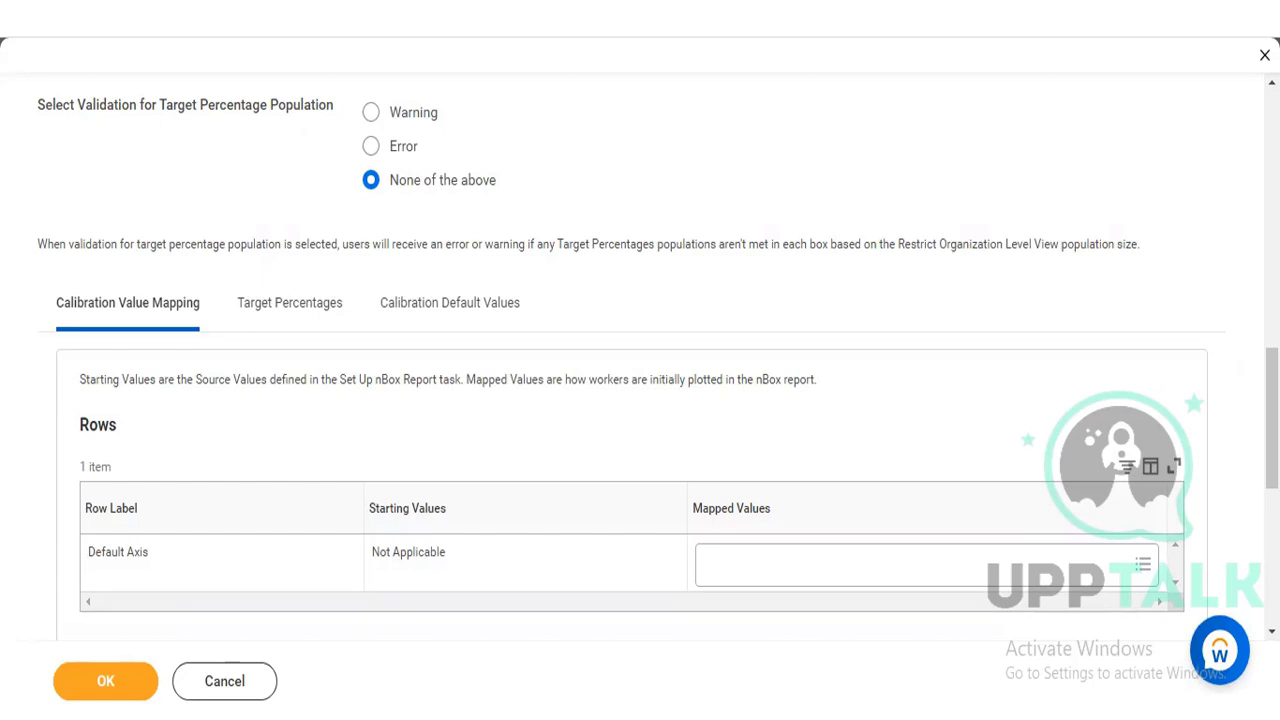
pyautogui.scroll(-1, 640, 400)
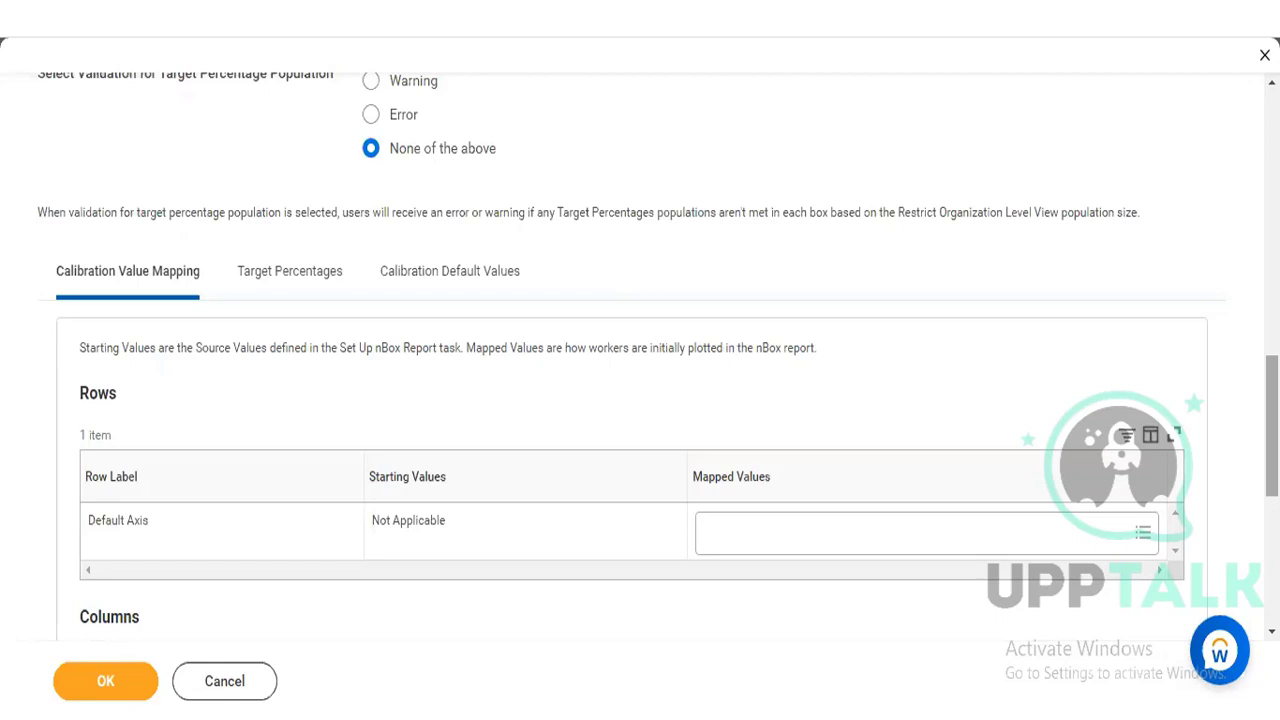
pyautogui.scroll(-2, 640, 400)
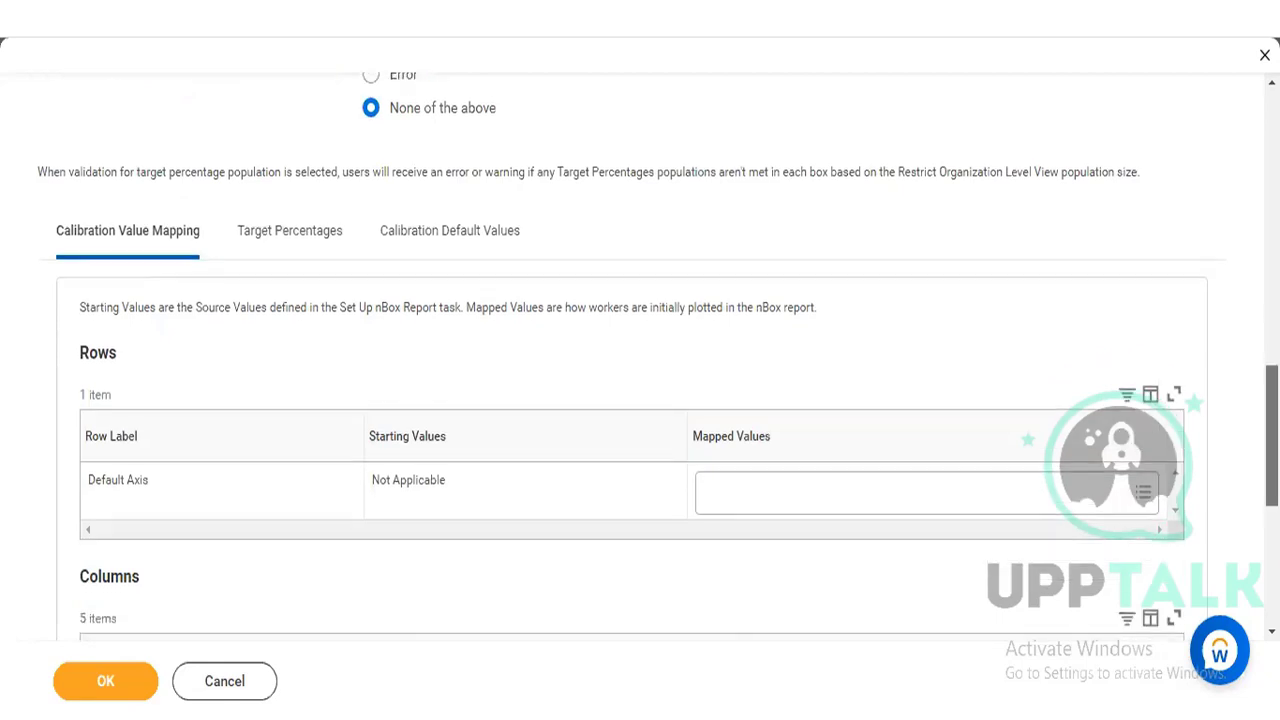
pyautogui.scroll(-2, 640, 400)
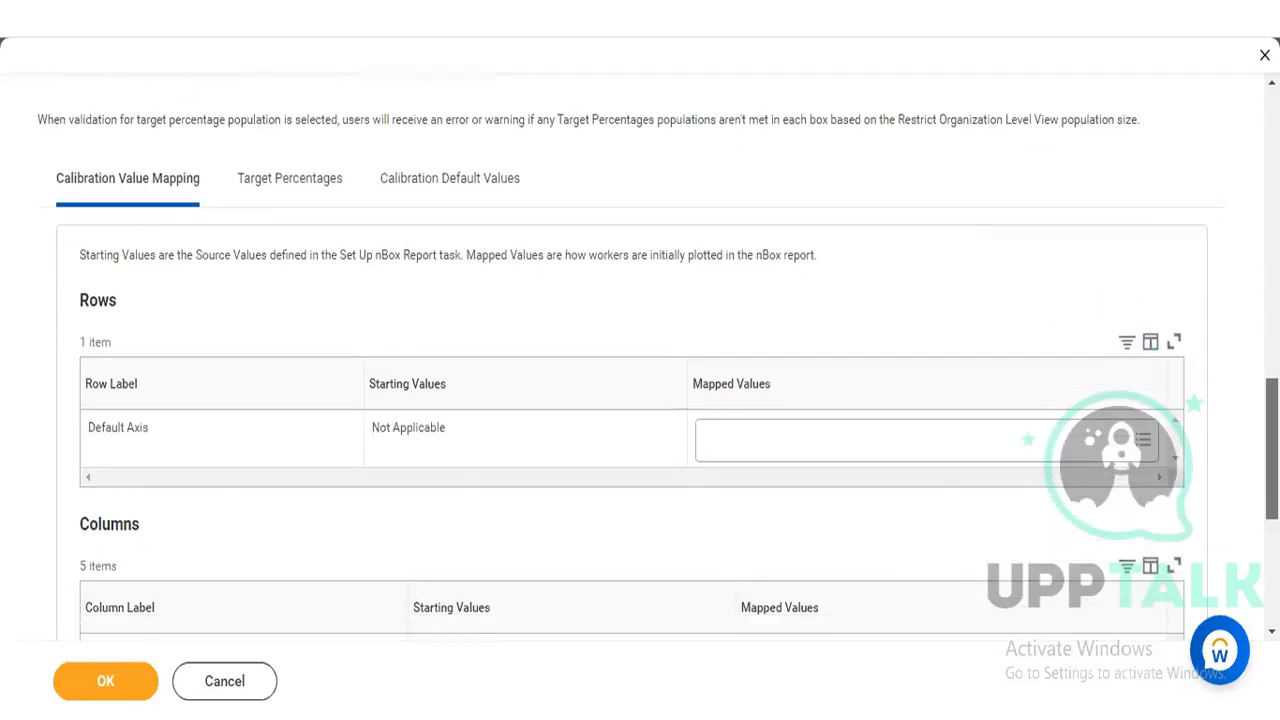
pyautogui.scroll(-4, 640, 400)
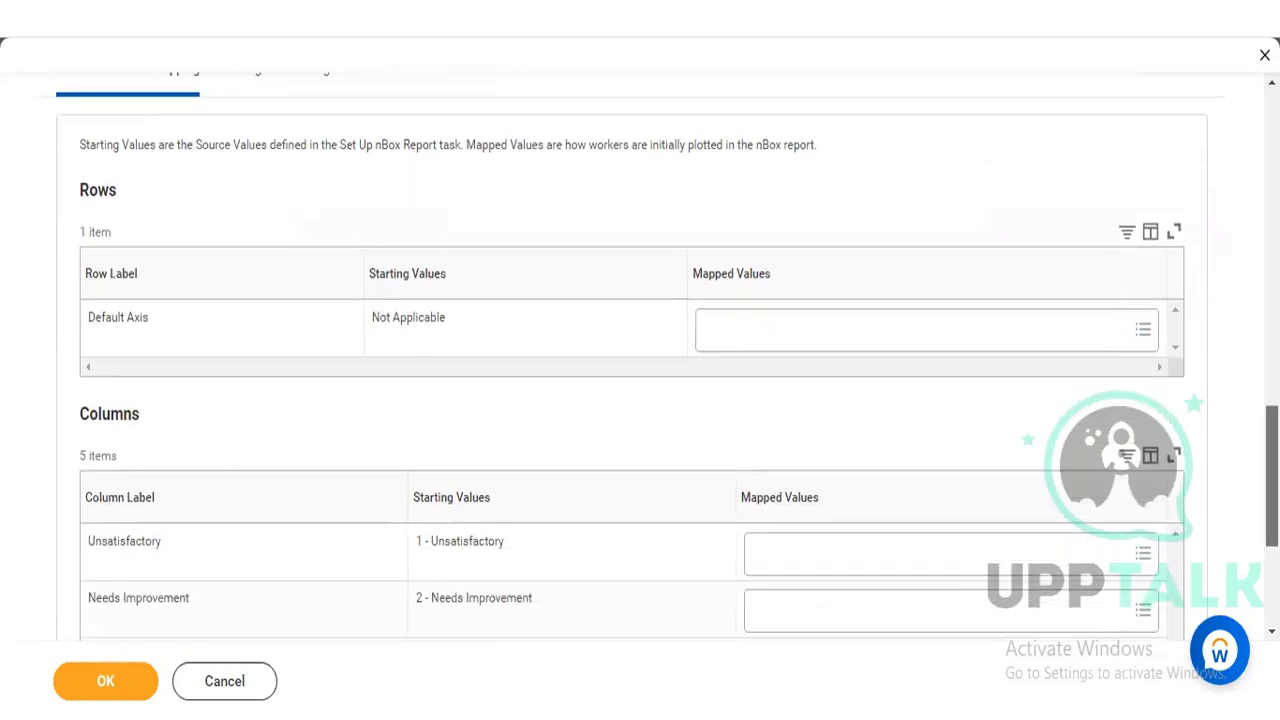
pyautogui.scroll(-2, 640, 400)
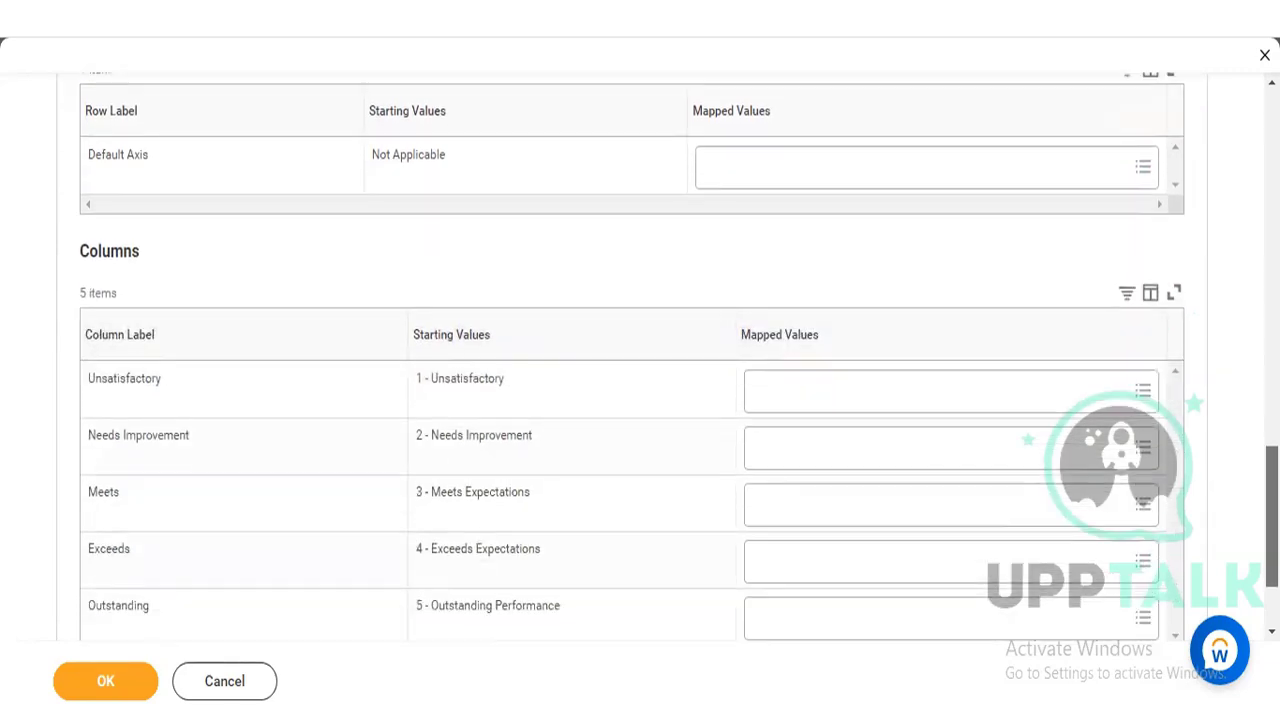
pyautogui.scroll(-3, 640, 400)
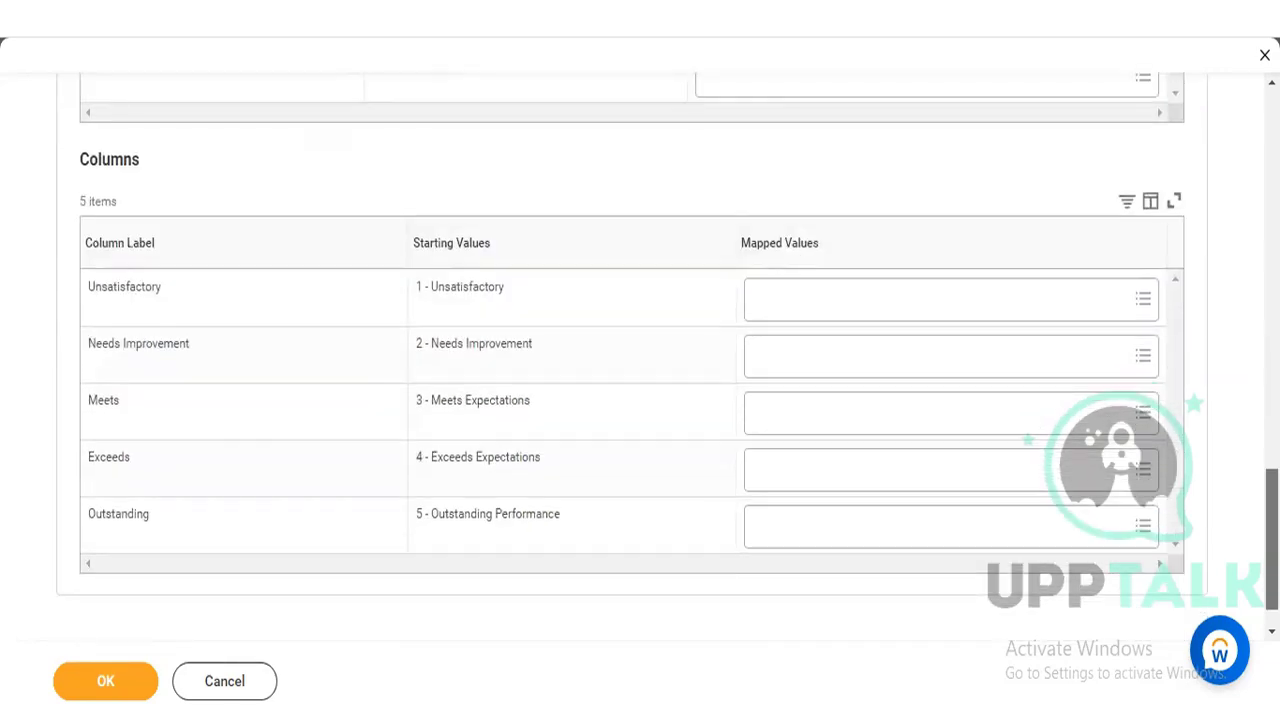
pyautogui.scroll(7, 640, 400)
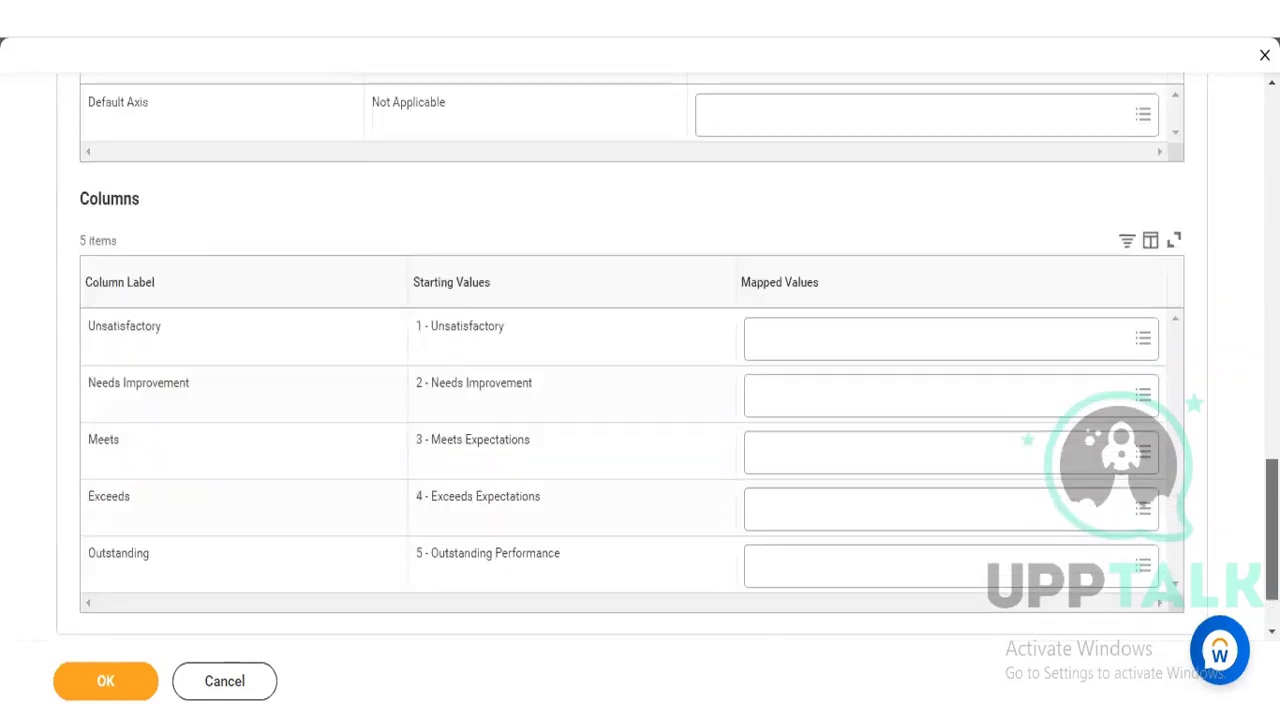
pyautogui.scroll(2, 640, 400)
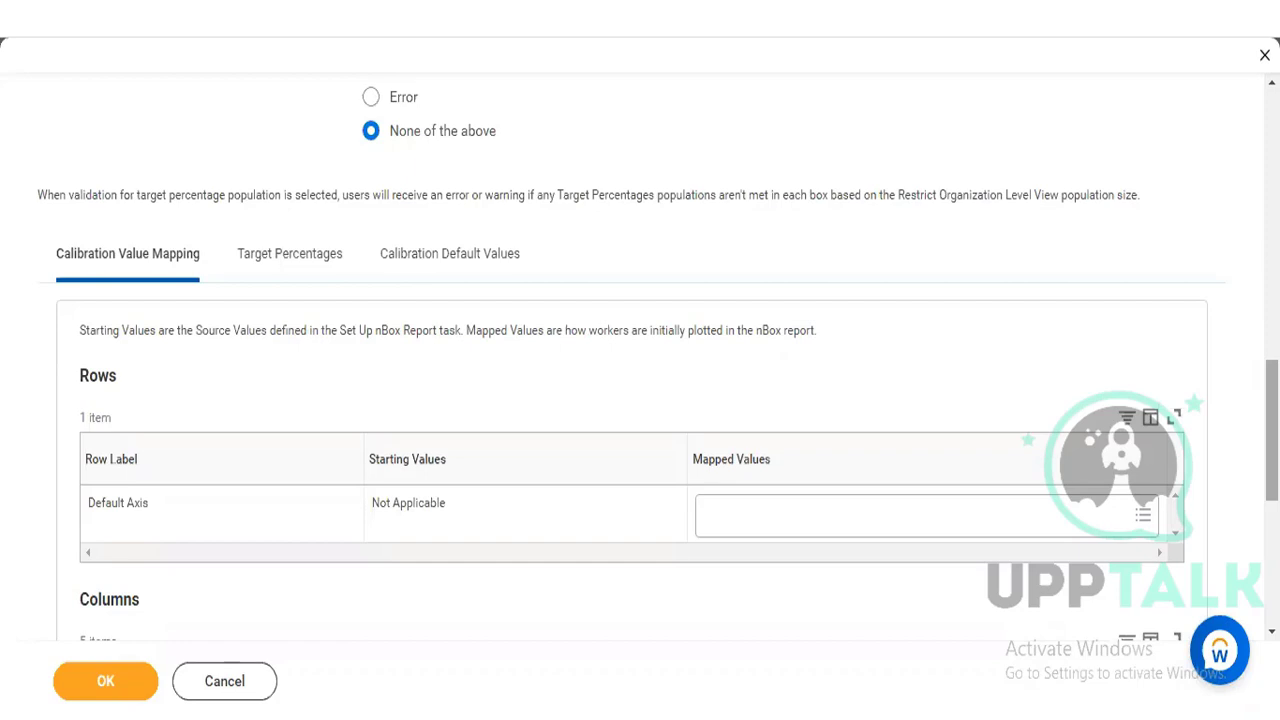
pyautogui.scroll(3, 640, 360)
pyautogui.scroll(-1, 640, 360)
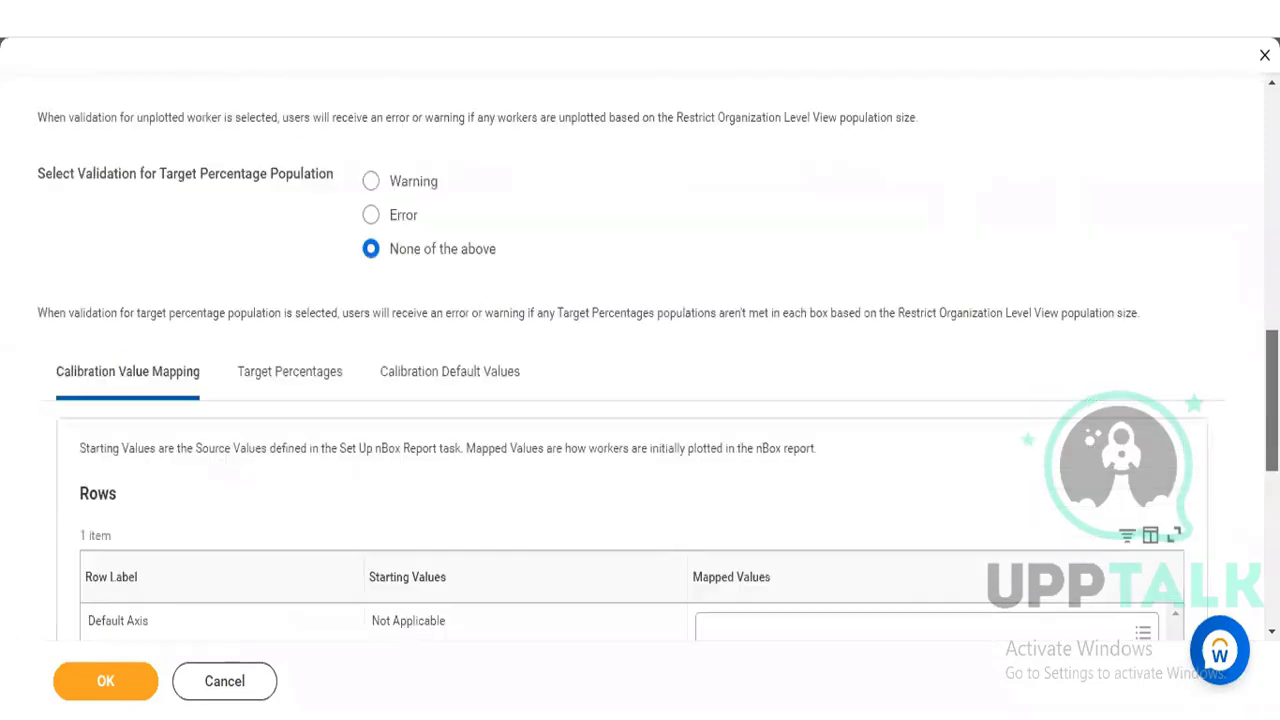
pyautogui.scroll(-1, 640, 360)
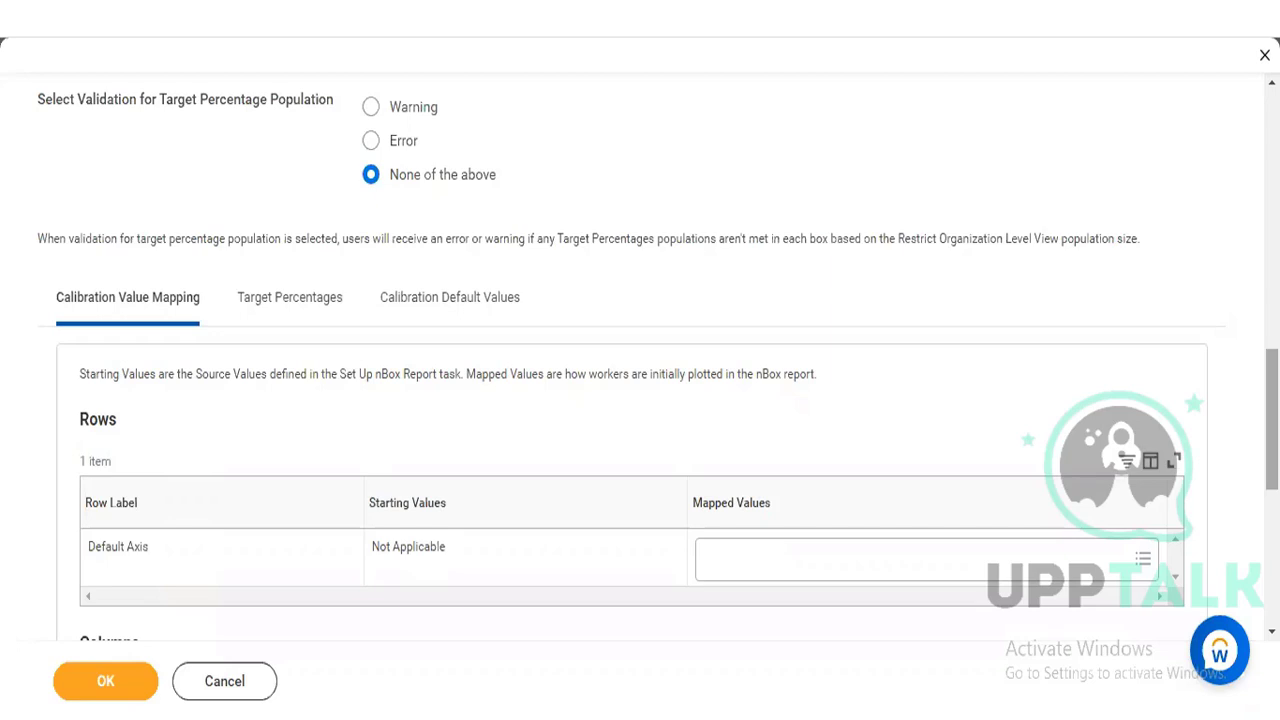
# - Open the Performance Calibration nBox report in a new tab and examine its row grouping, column grouping and nBox display settings
pyautogui.scroll(10, 1026, 340)
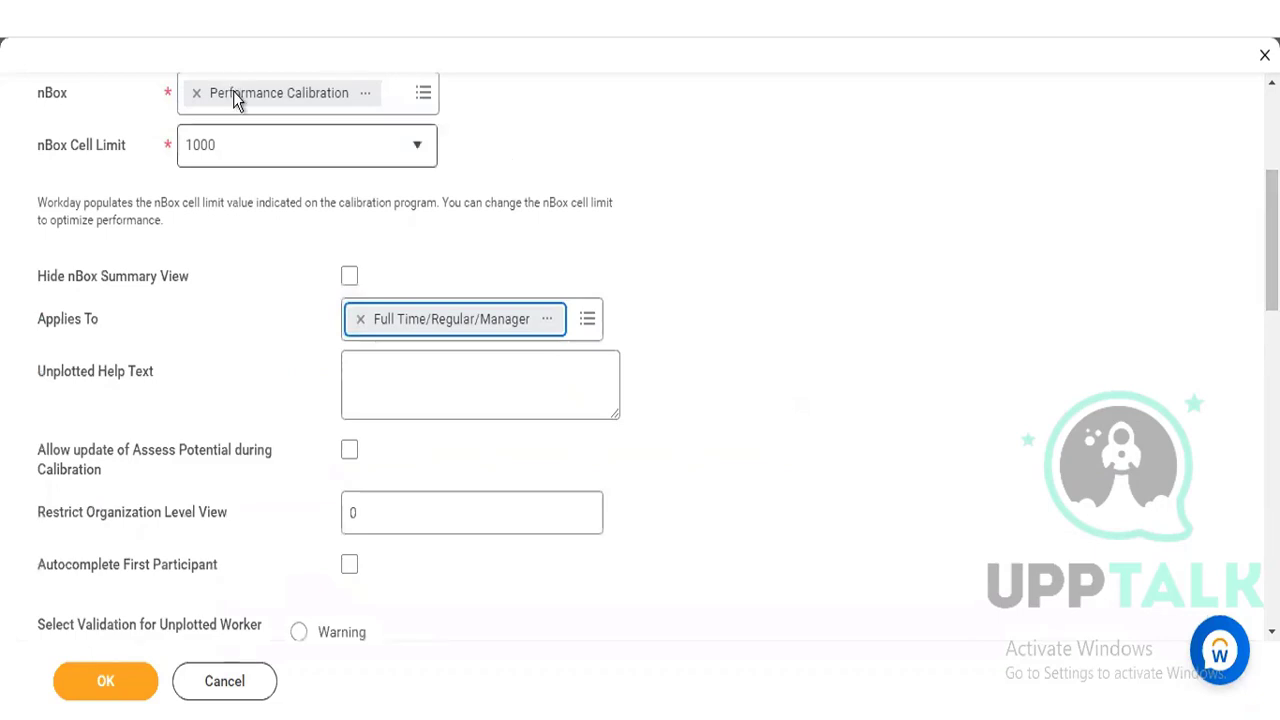
pyautogui.rightClick(236, 100)
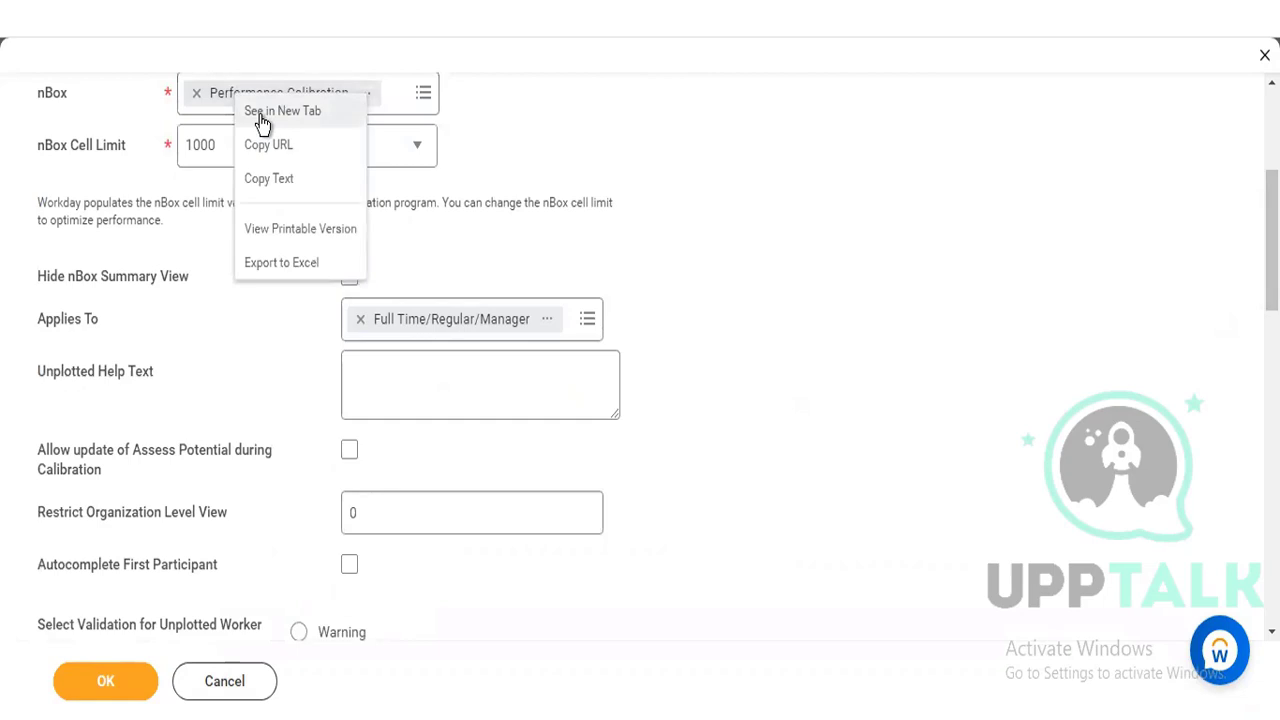
pyautogui.click(263, 114)
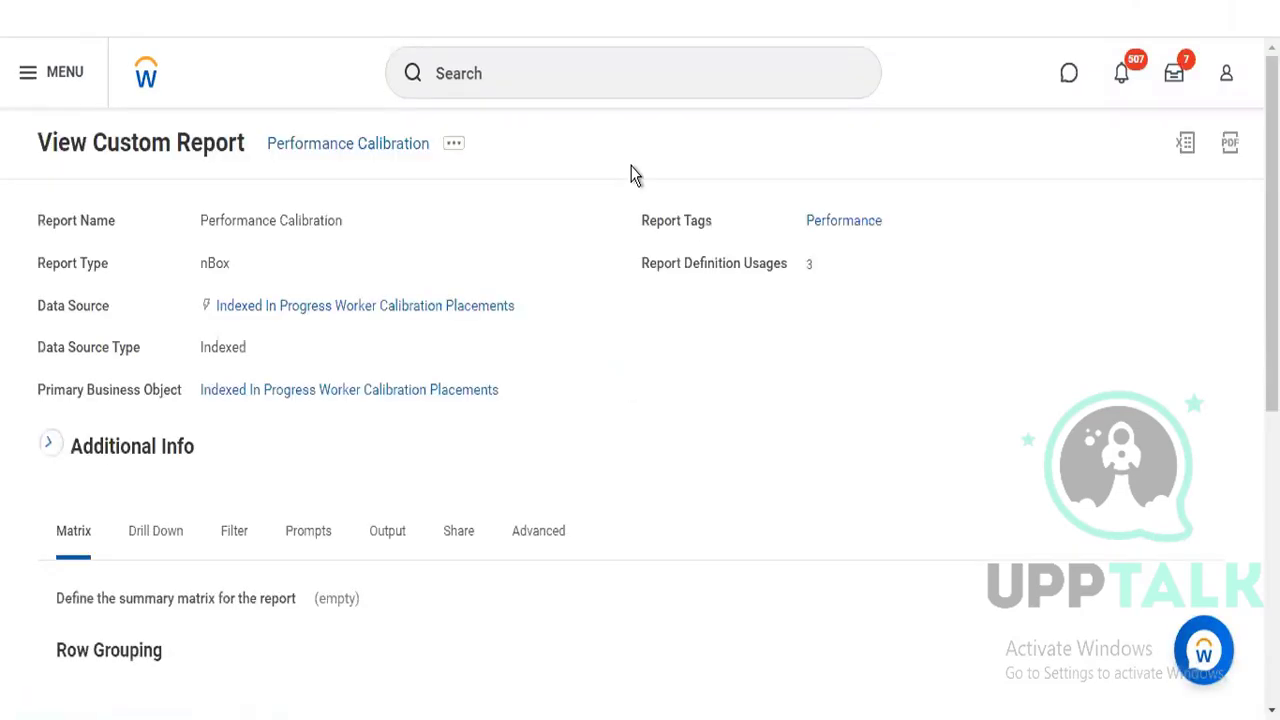
pyautogui.scroll(-7, 632, 175)
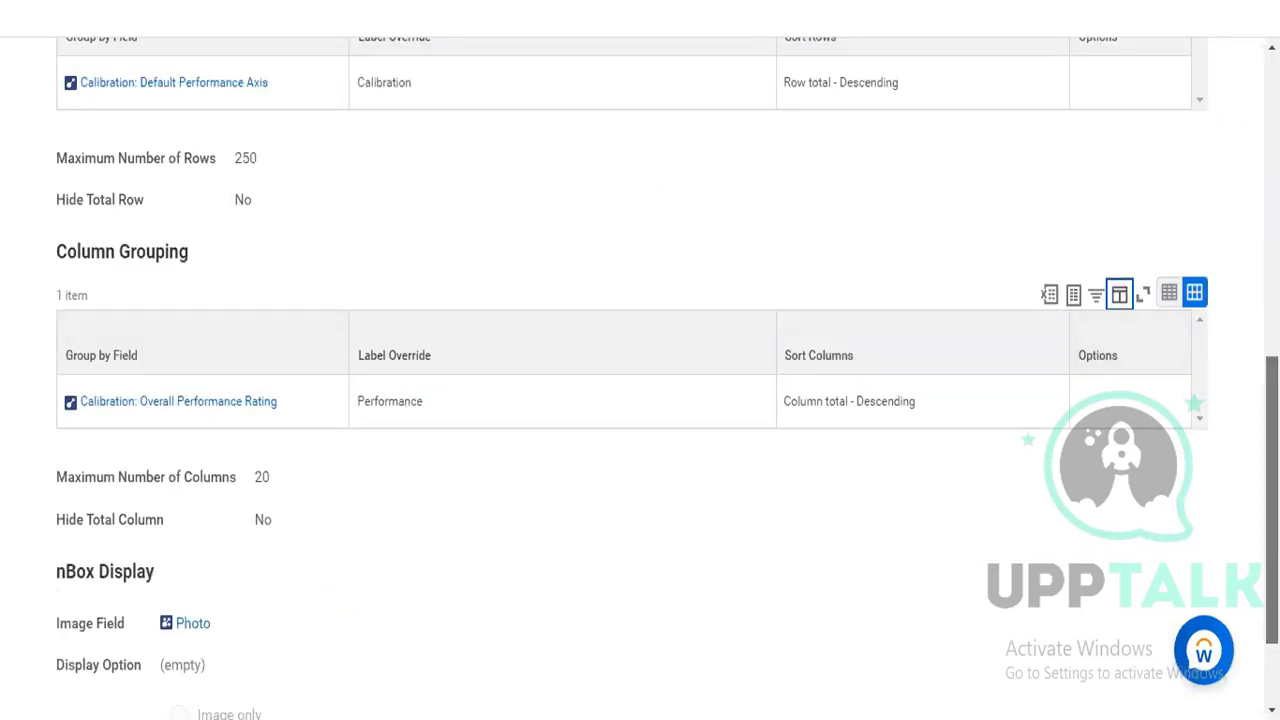
pyautogui.scroll(2, 1272, 500)
pyautogui.scroll(3, 1272, 500)
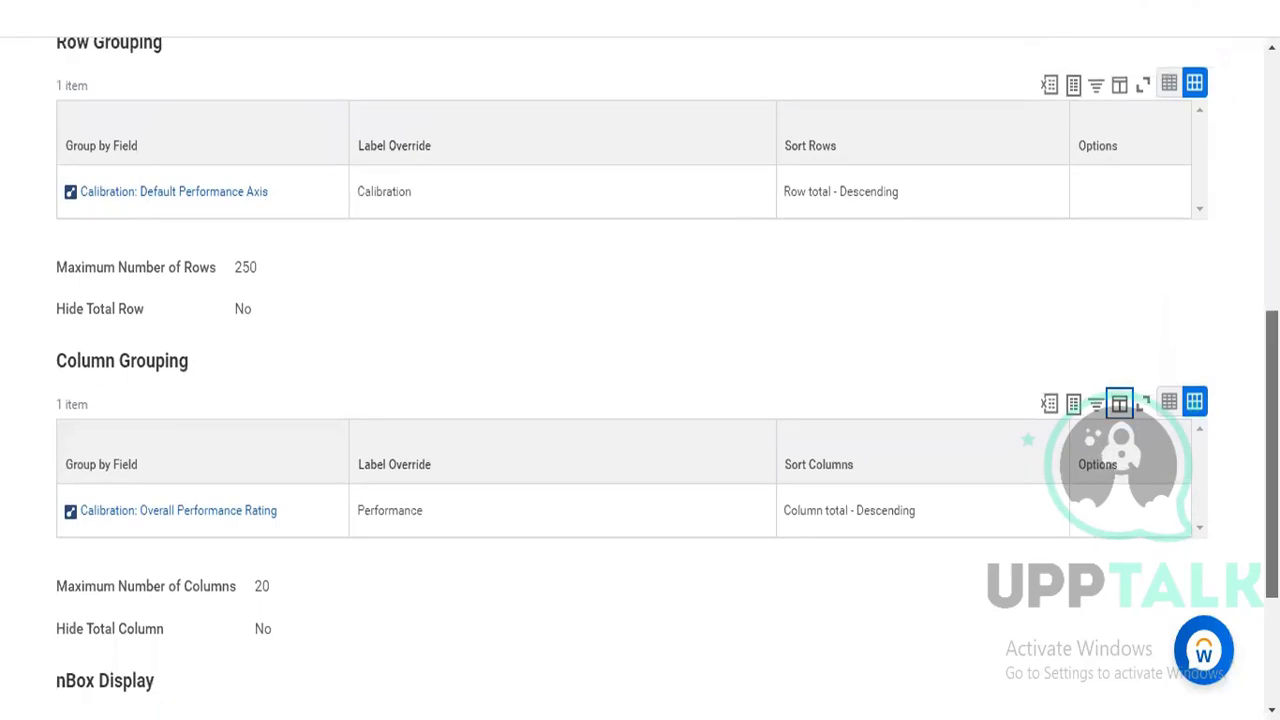
pyautogui.scroll(3, 1195, 320)
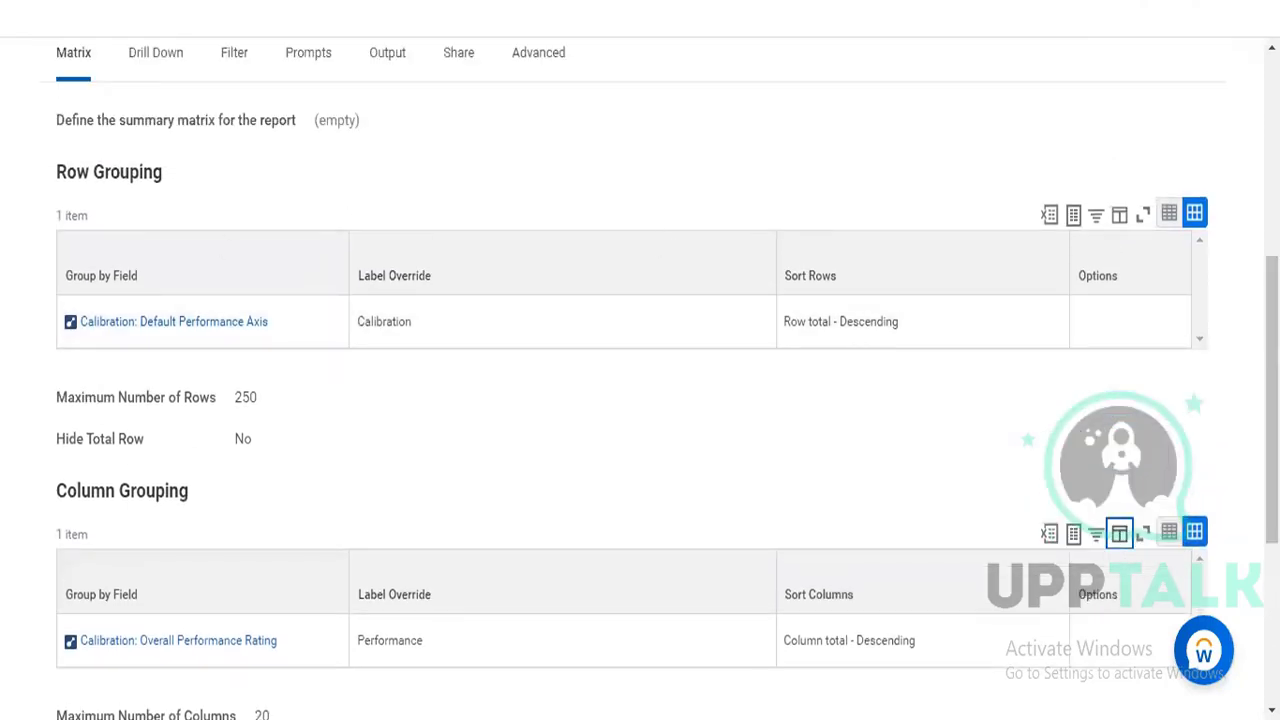
pyautogui.scroll(-10, 1272, 400)
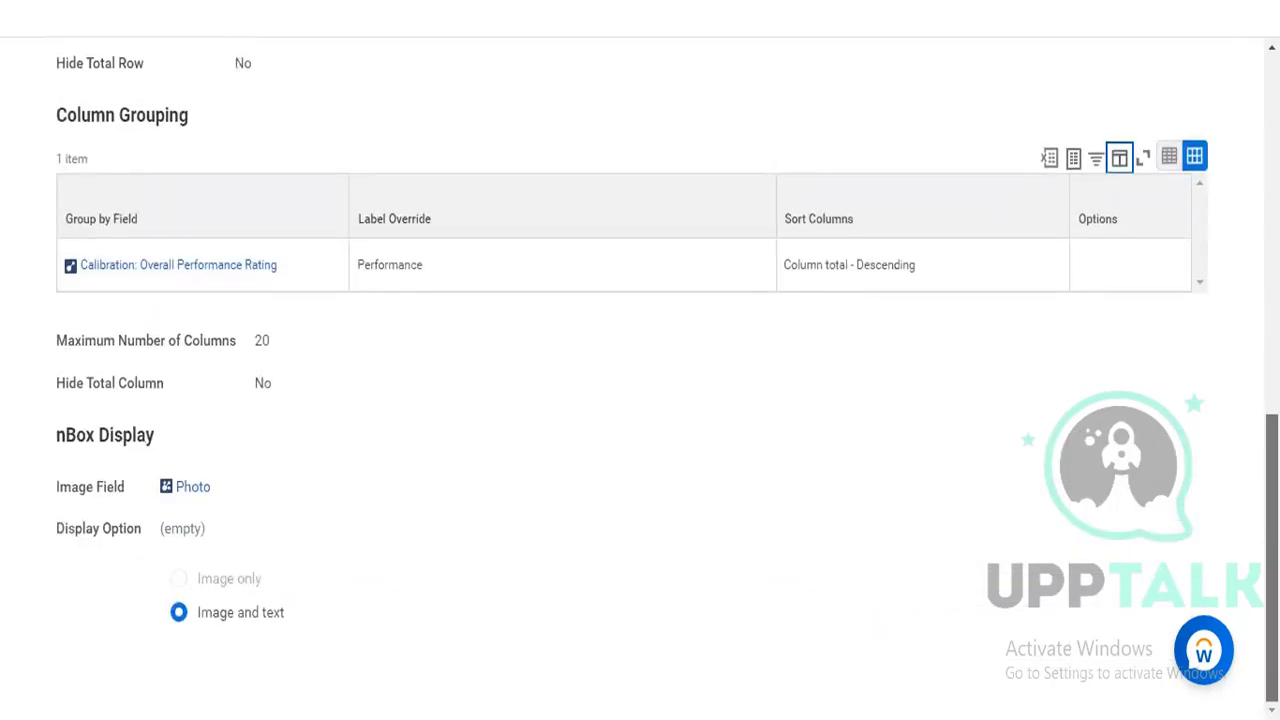
pyautogui.scroll(10, 640, 400)
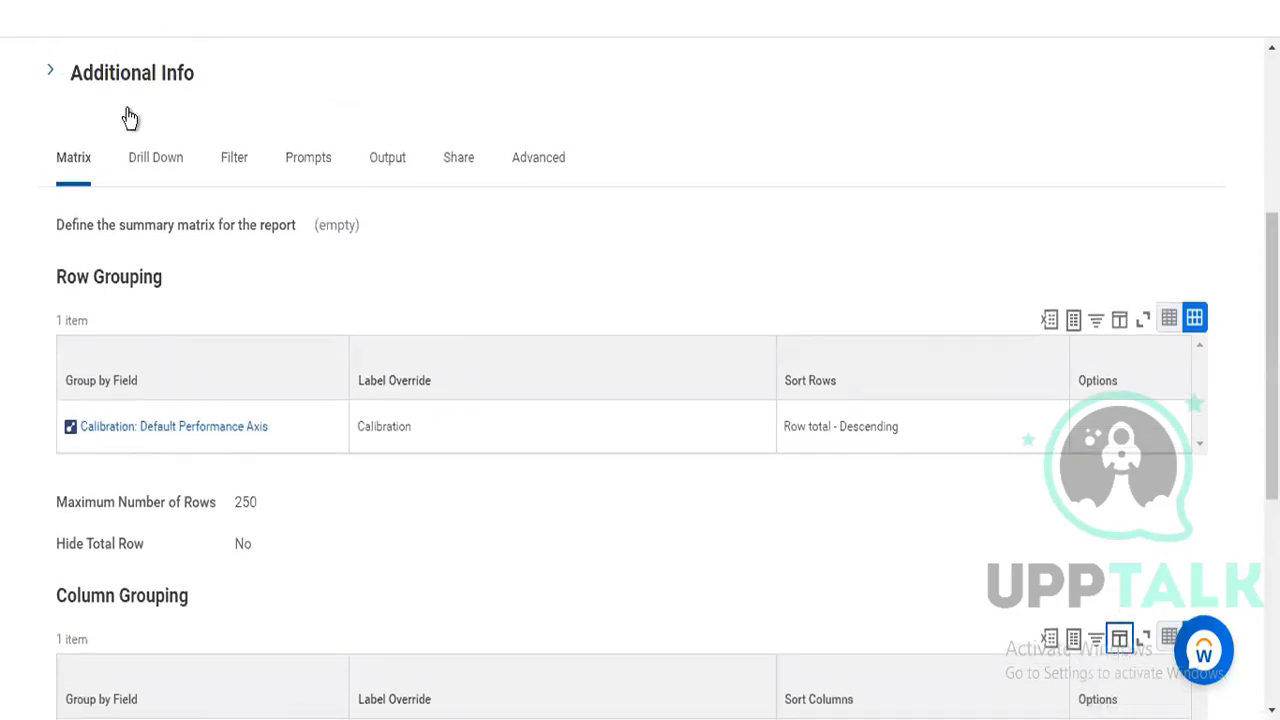
pyautogui.click(153, 162)
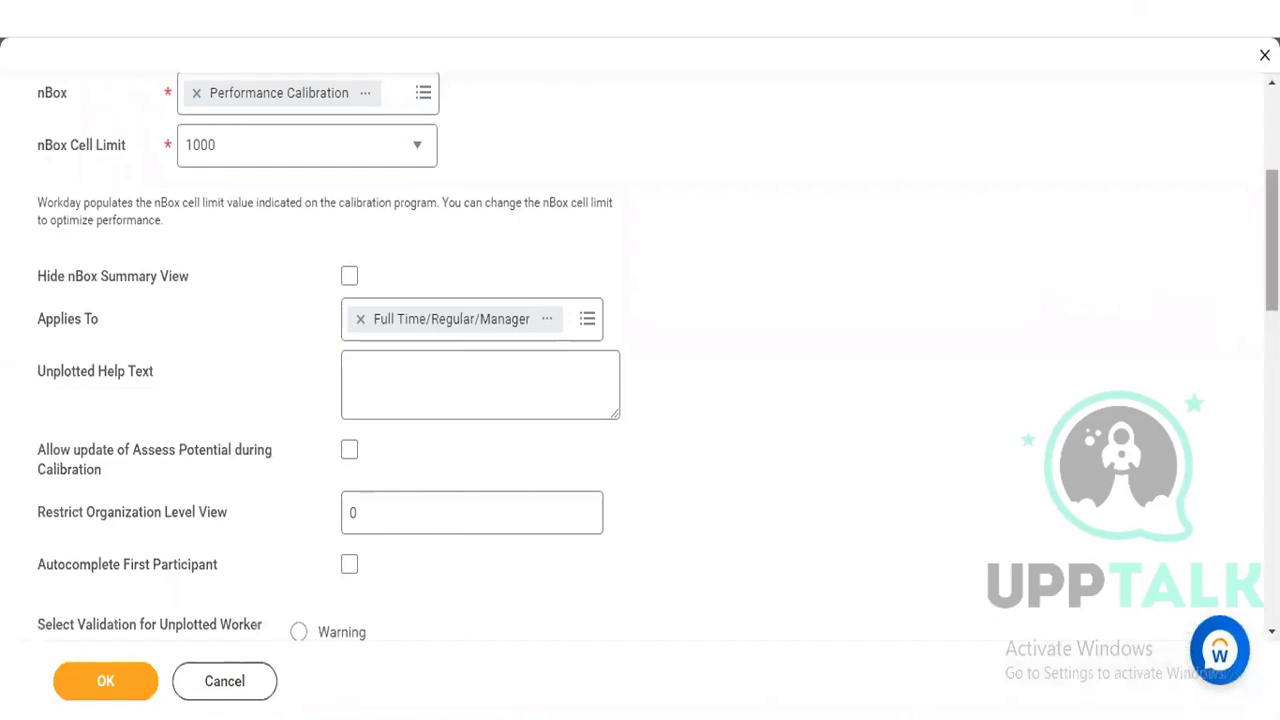
# - Check which mapped values are offered for the Default Axis row and the Unsatisfactory column in Calibration Value Mapping
pyautogui.scroll(-1, 640, 380)
pyautogui.scroll(-5, 640, 380)
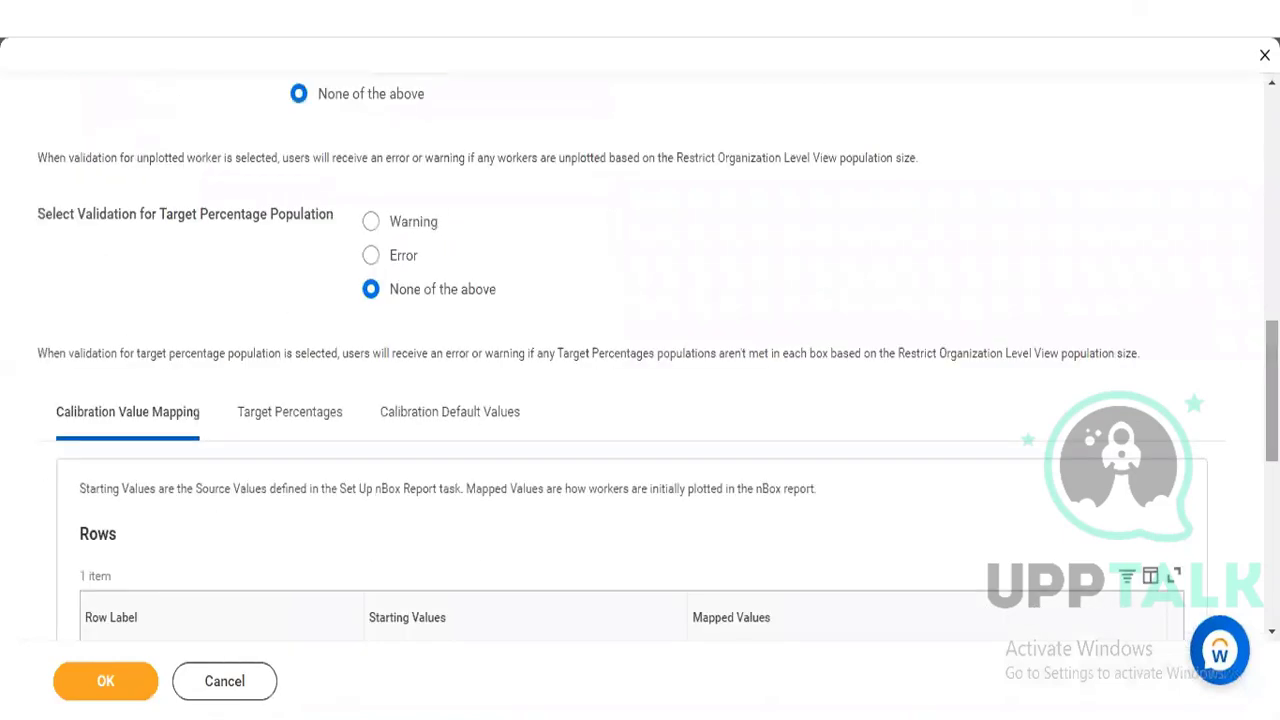
pyautogui.scroll(-5, 640, 380)
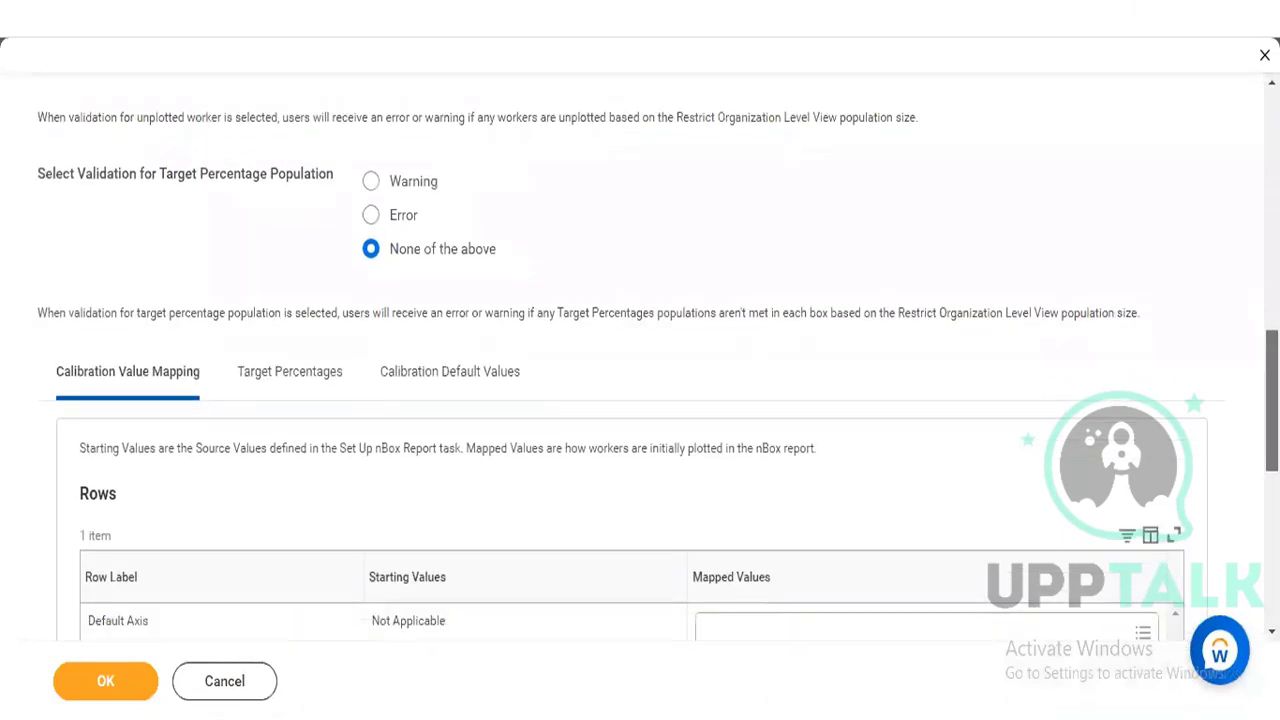
pyautogui.scroll(-2, 1100, 395)
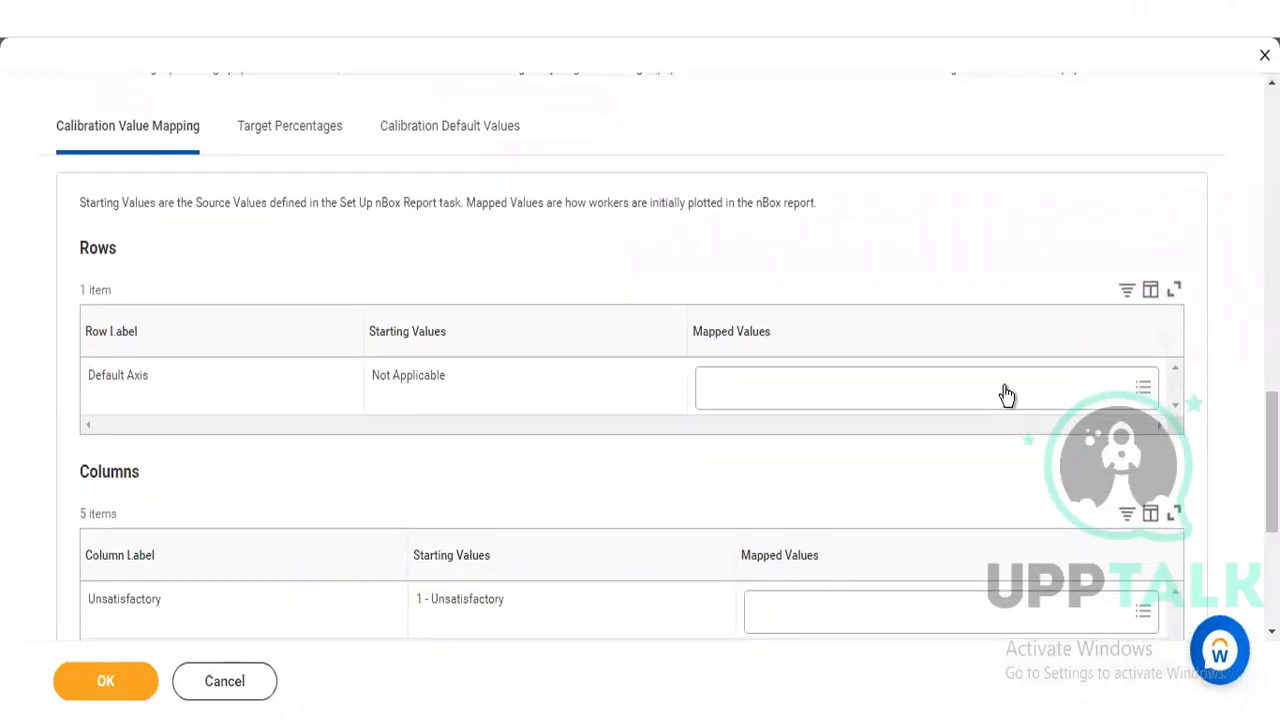
pyautogui.click(1007, 393)
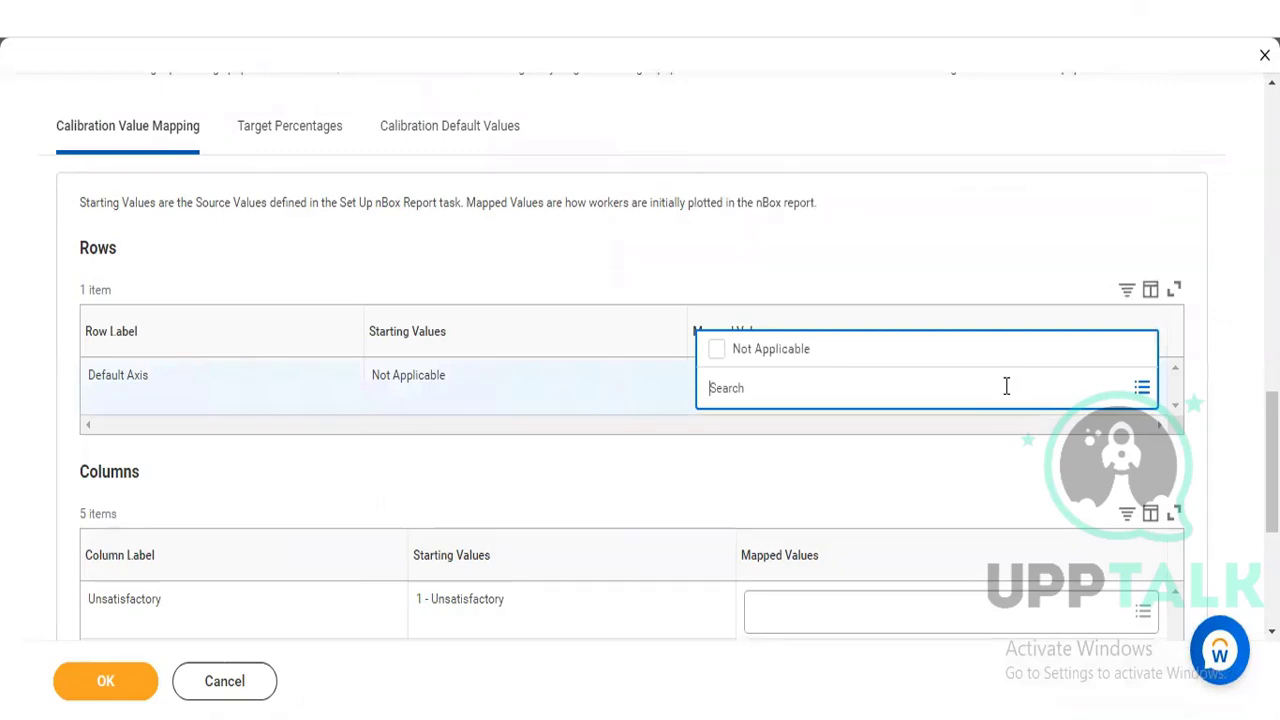
pyautogui.click(859, 226)
pyautogui.click(860, 610)
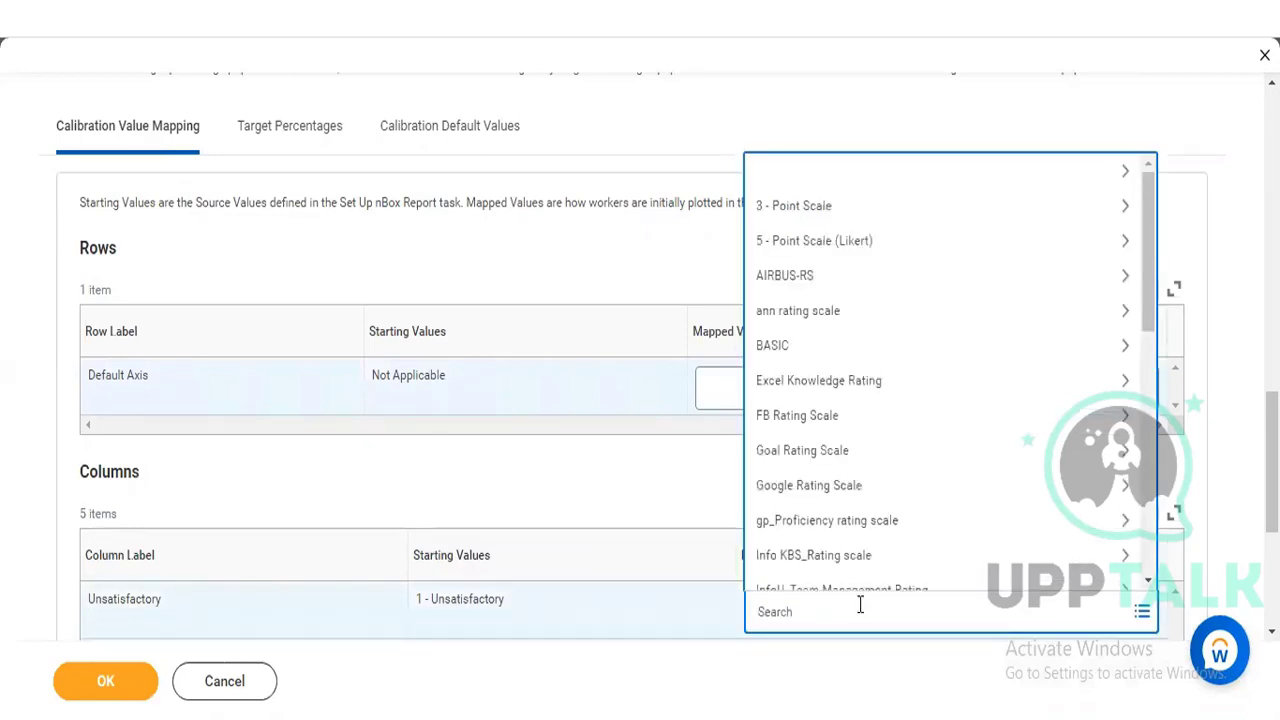
pyautogui.click(557, 476)
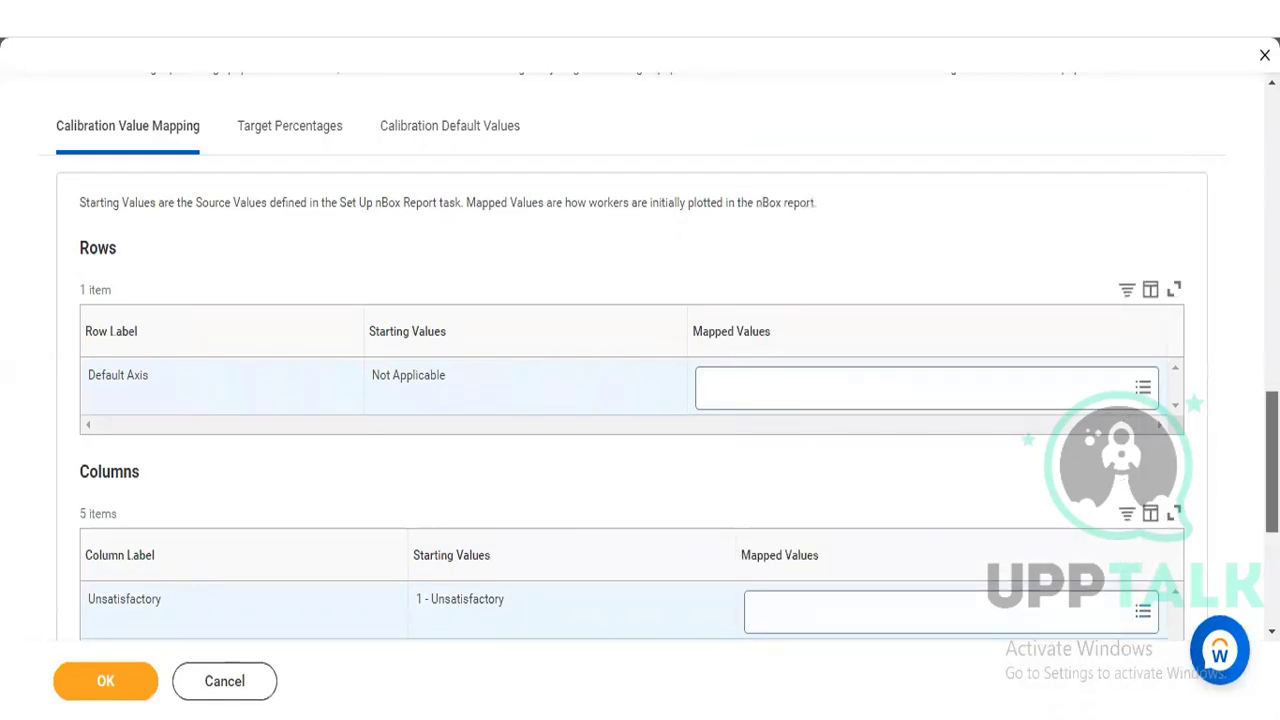
# - Find the Unsatisfactory rating and set 1 - Unsatisfactory as the mapped value for the Unsatisfactory column
pyautogui.scroll(-2, 557, 476)
pyautogui.scroll(-5, 1122, 404)
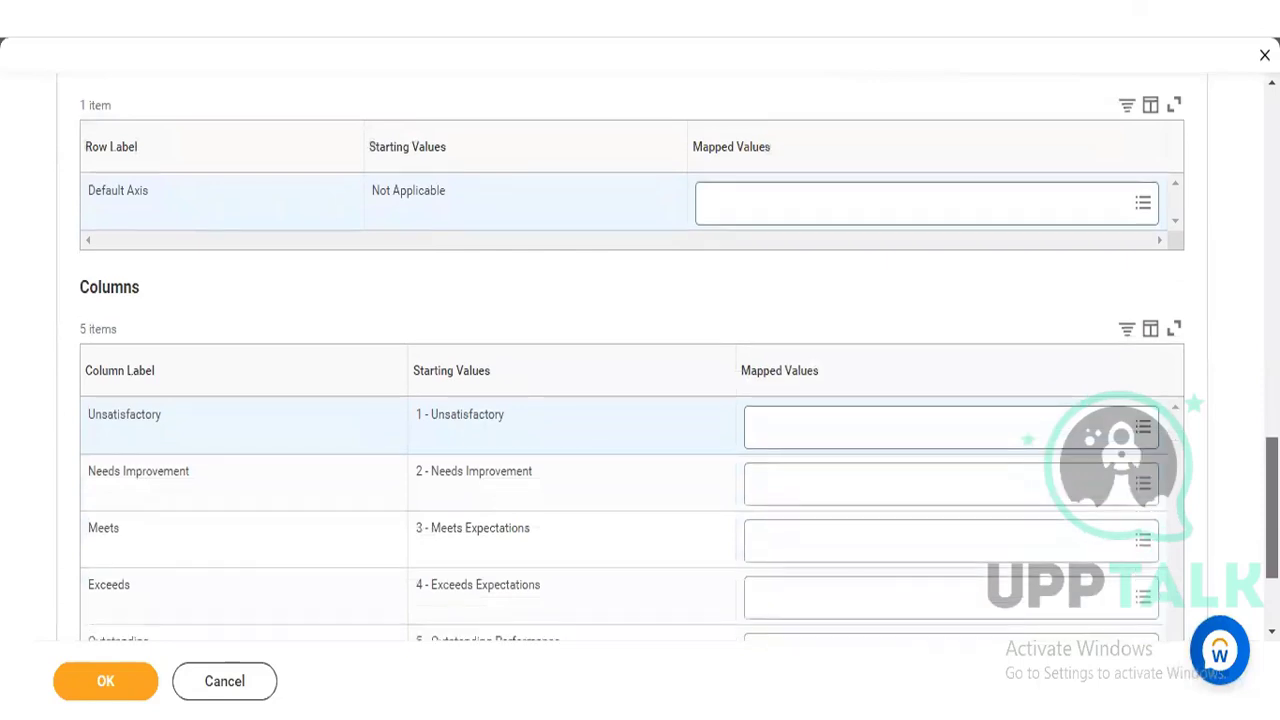
pyautogui.click(1061, 367)
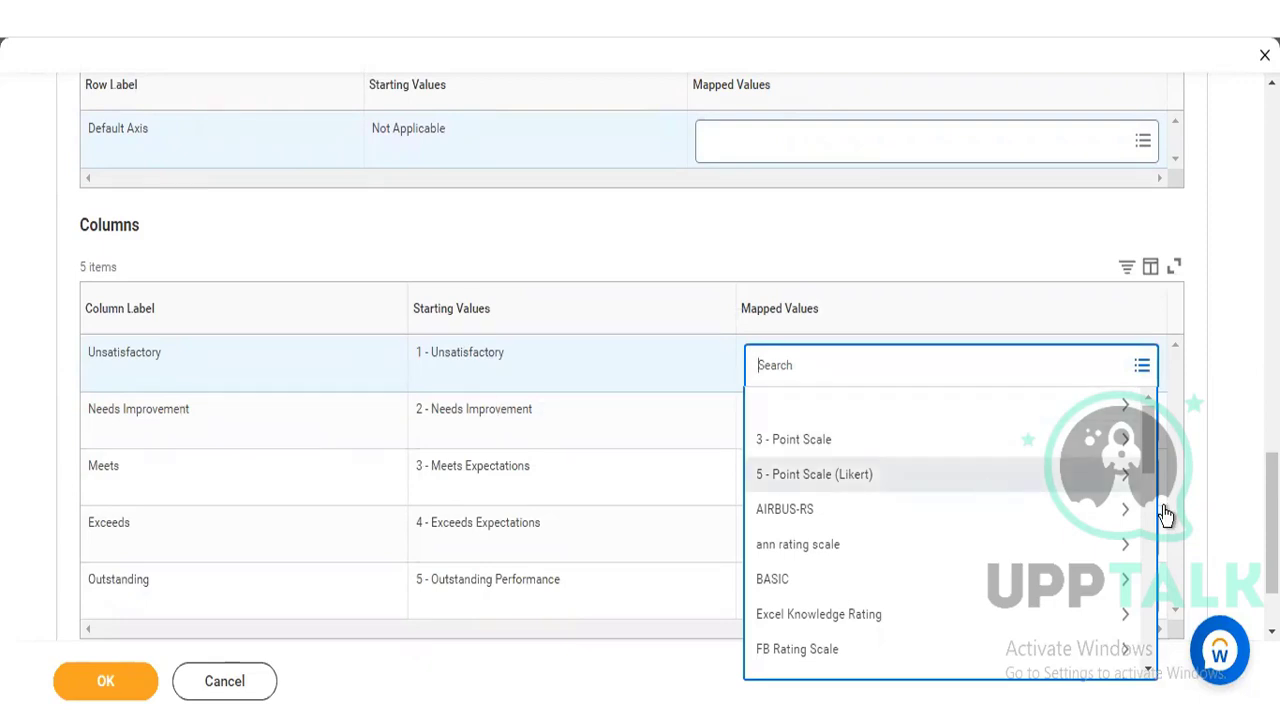
pyautogui.moveTo(1155, 476); pyautogui.dragTo(1155, 500)
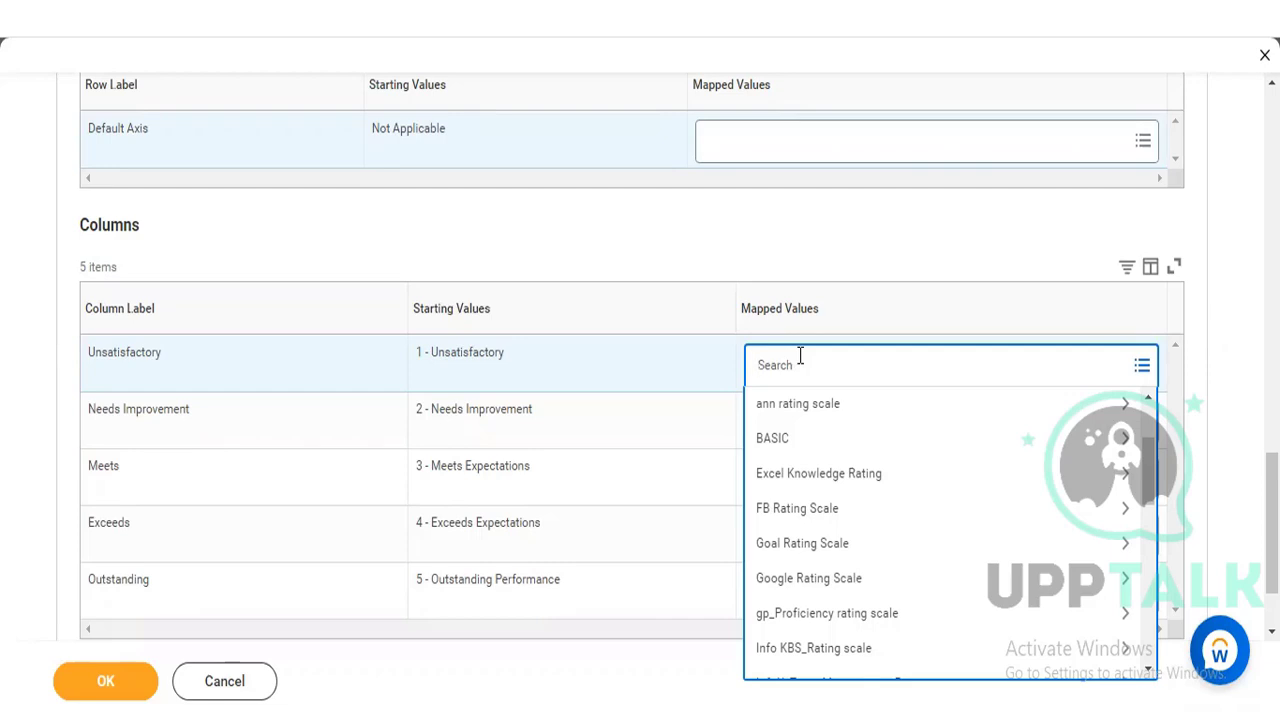
pyautogui.write('unsatisfa')
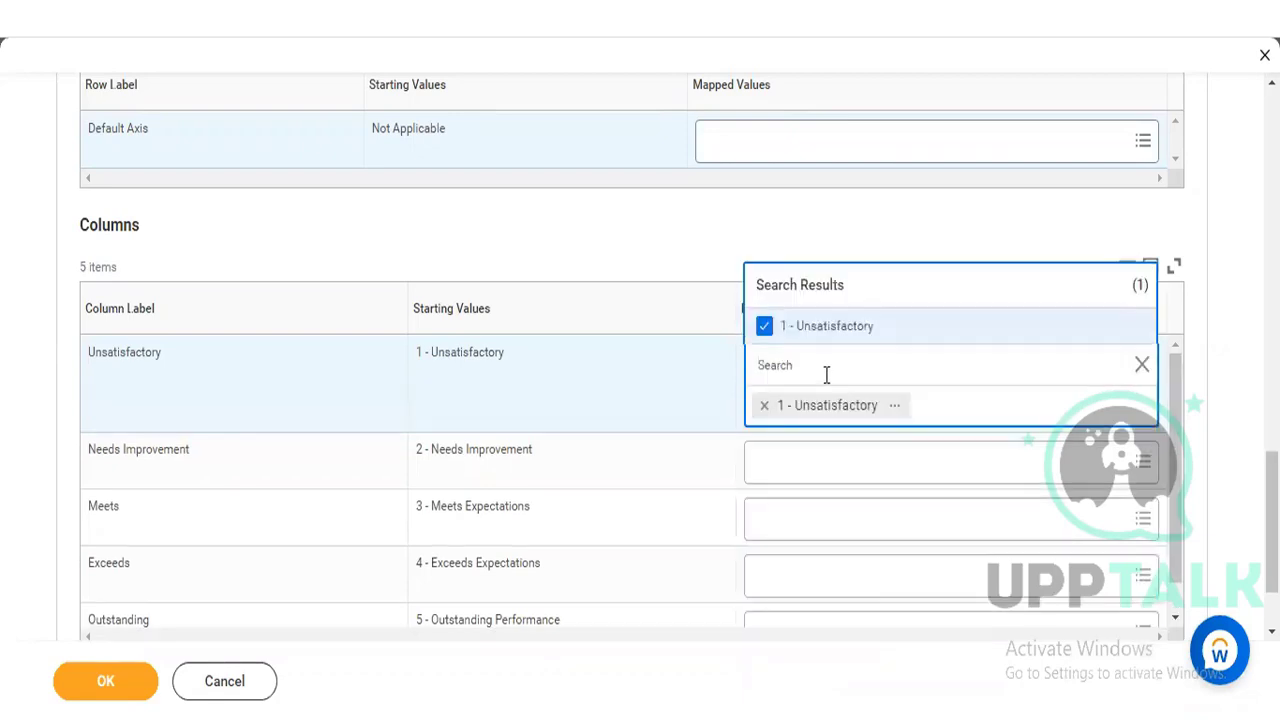
# - Search for the needs improvement ratings and map the Needs Improvement column to 2 - Needs Improvement
pyautogui.click(840, 460)
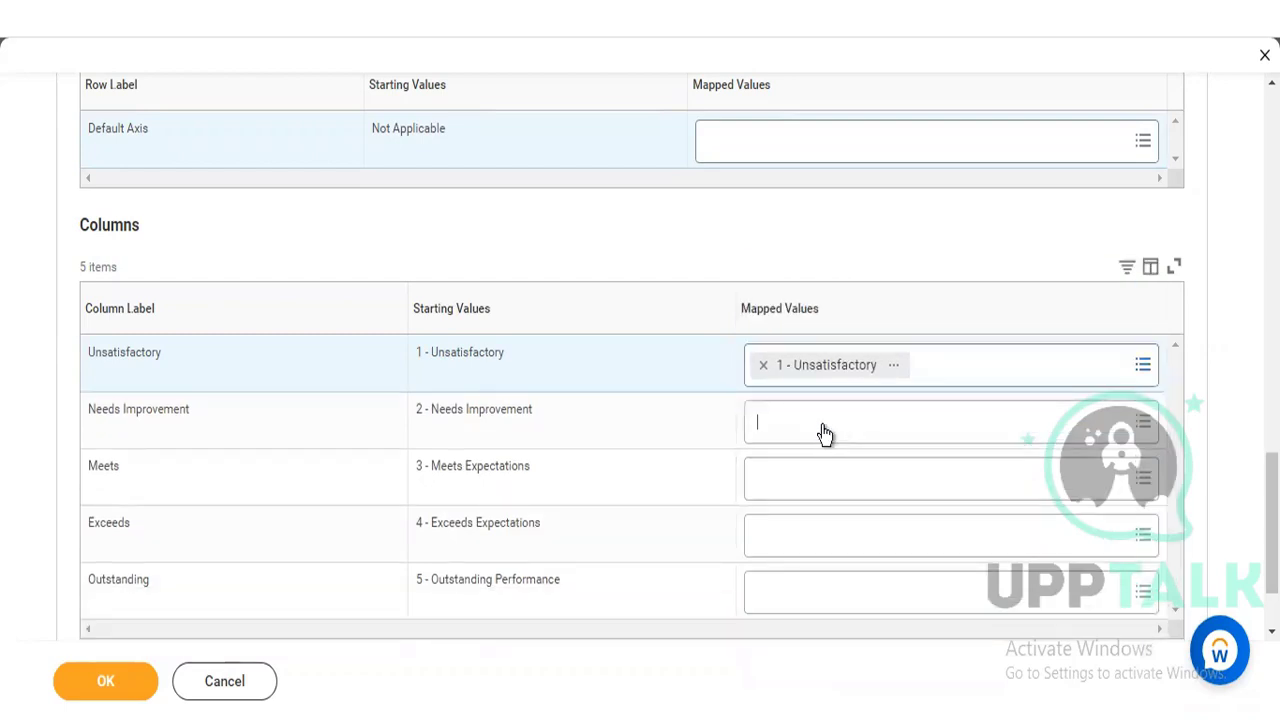
pyautogui.write('needs ')
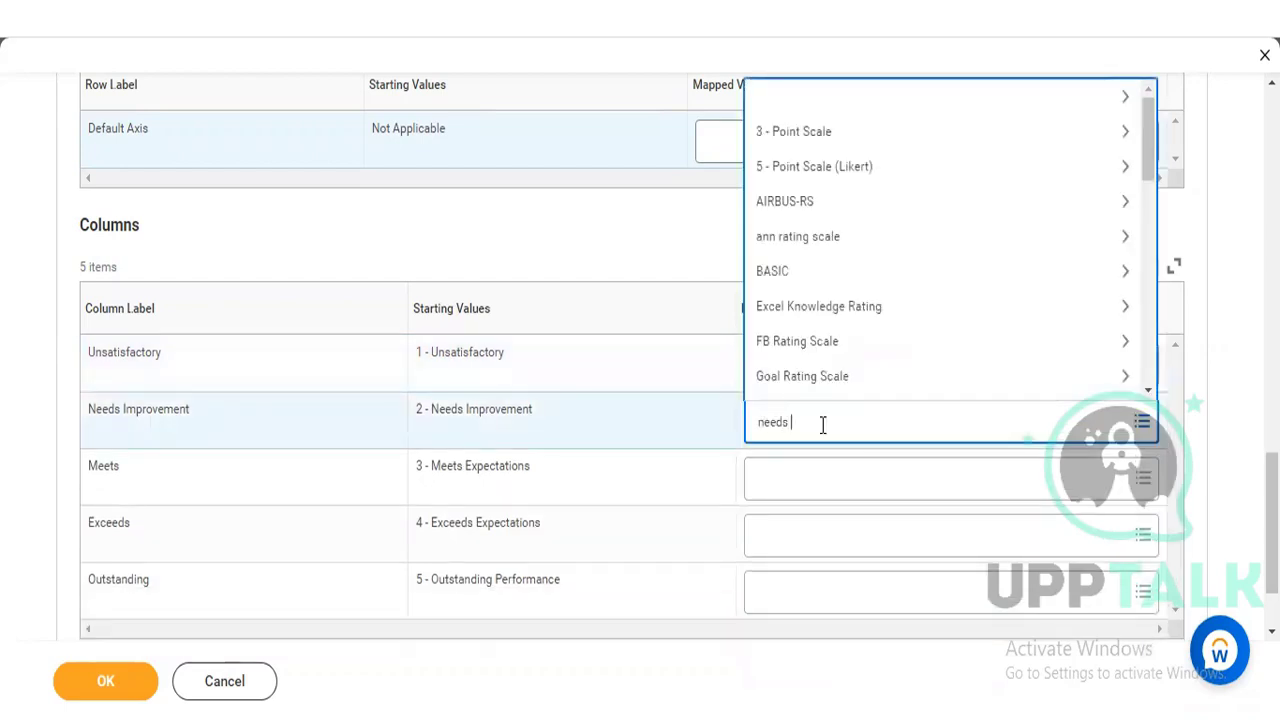
pyautogui.write('impr')
pyautogui.press('Return')
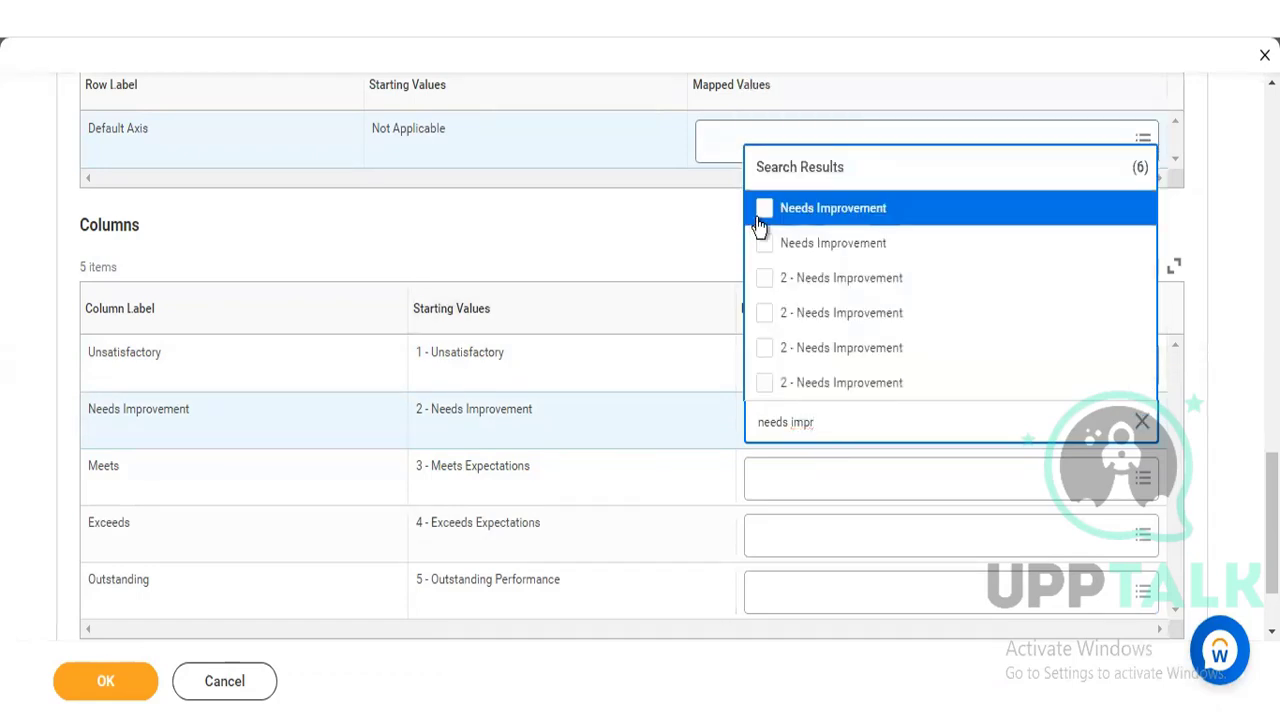
pyautogui.click(763, 288)
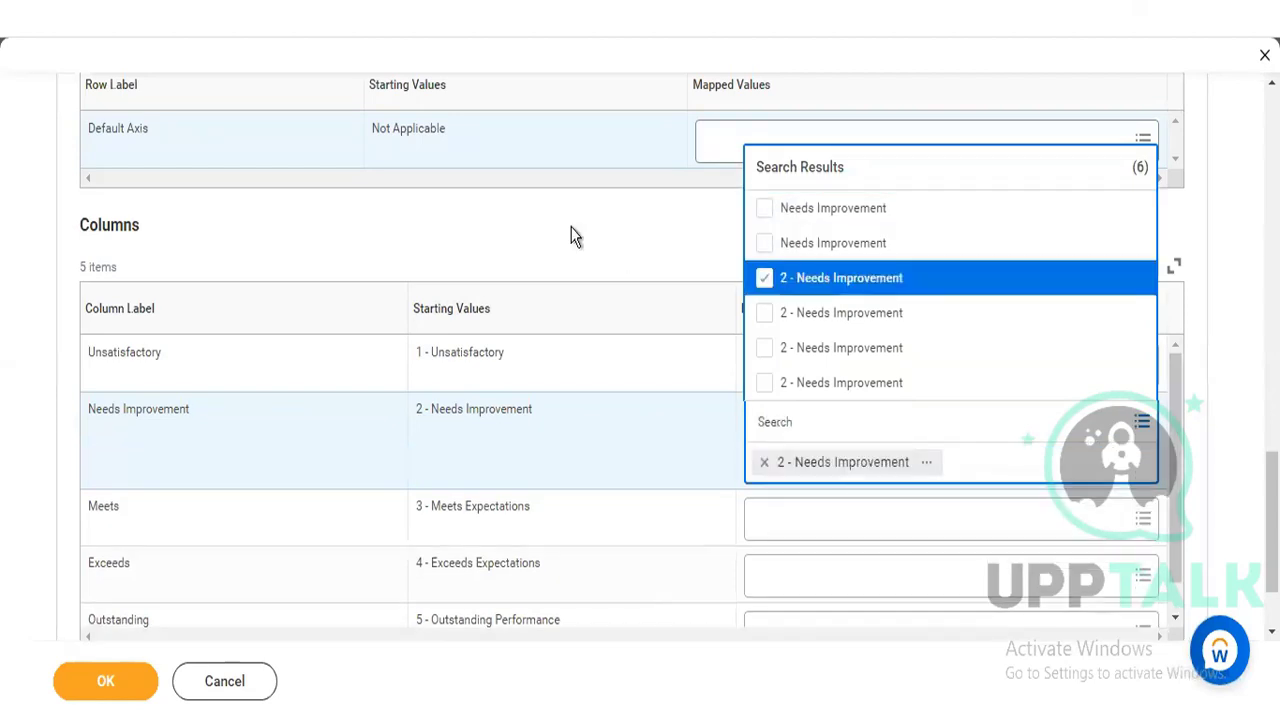
pyautogui.click(575, 236)
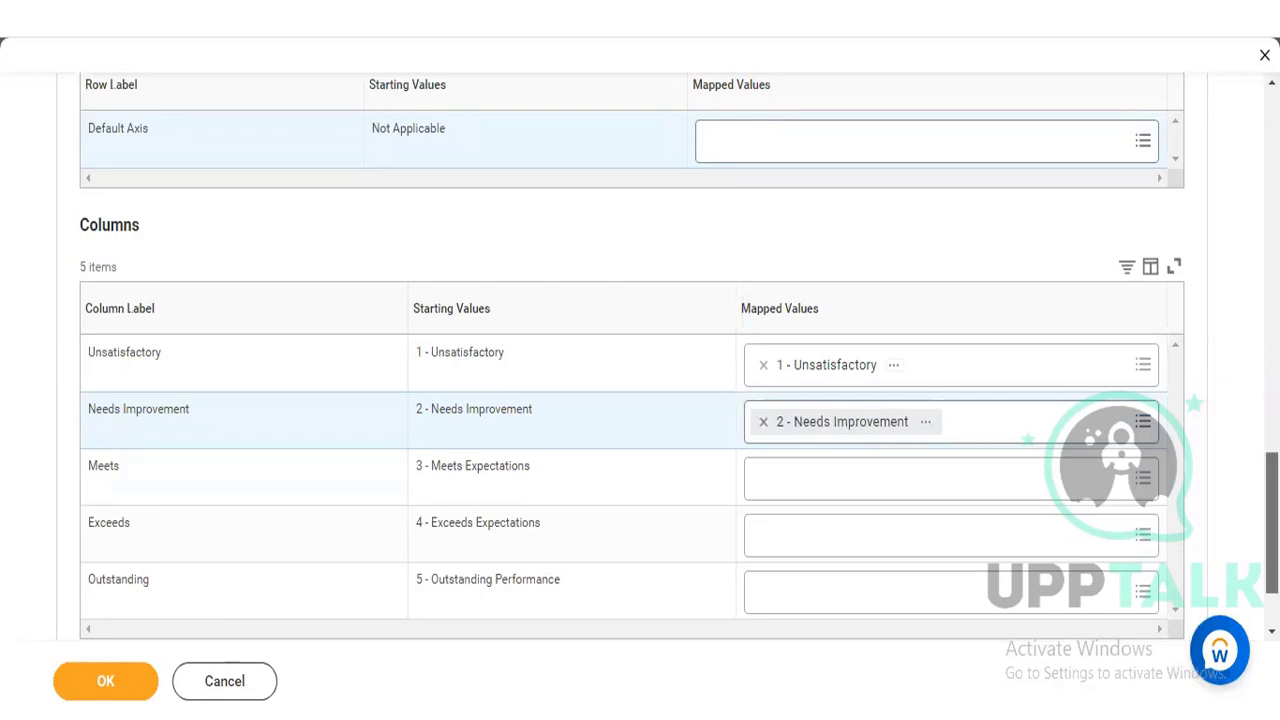
# - Replace the Unsatisfactory column's mapped value with 1 - Underperformed from the 3 - Point Scale
pyautogui.scroll(10, 640, 360)
pyautogui.scroll(2, 640, 360)
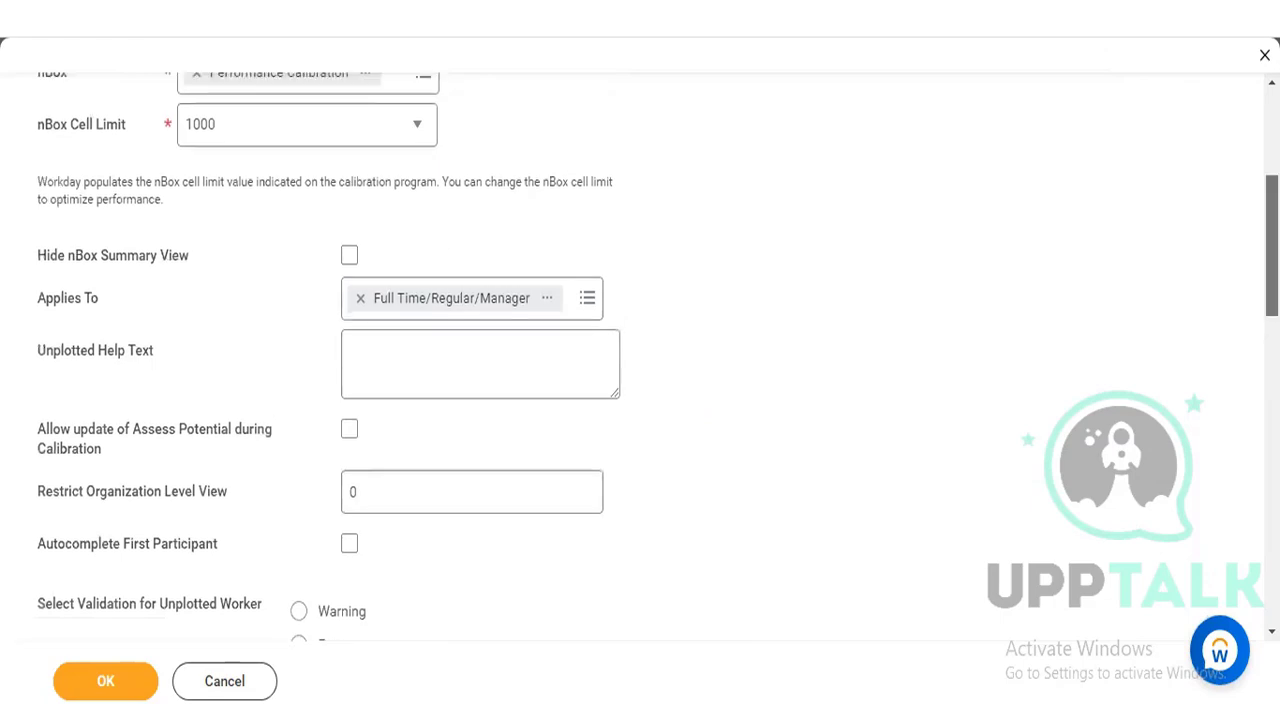
pyautogui.scroll(4, 1210, 280)
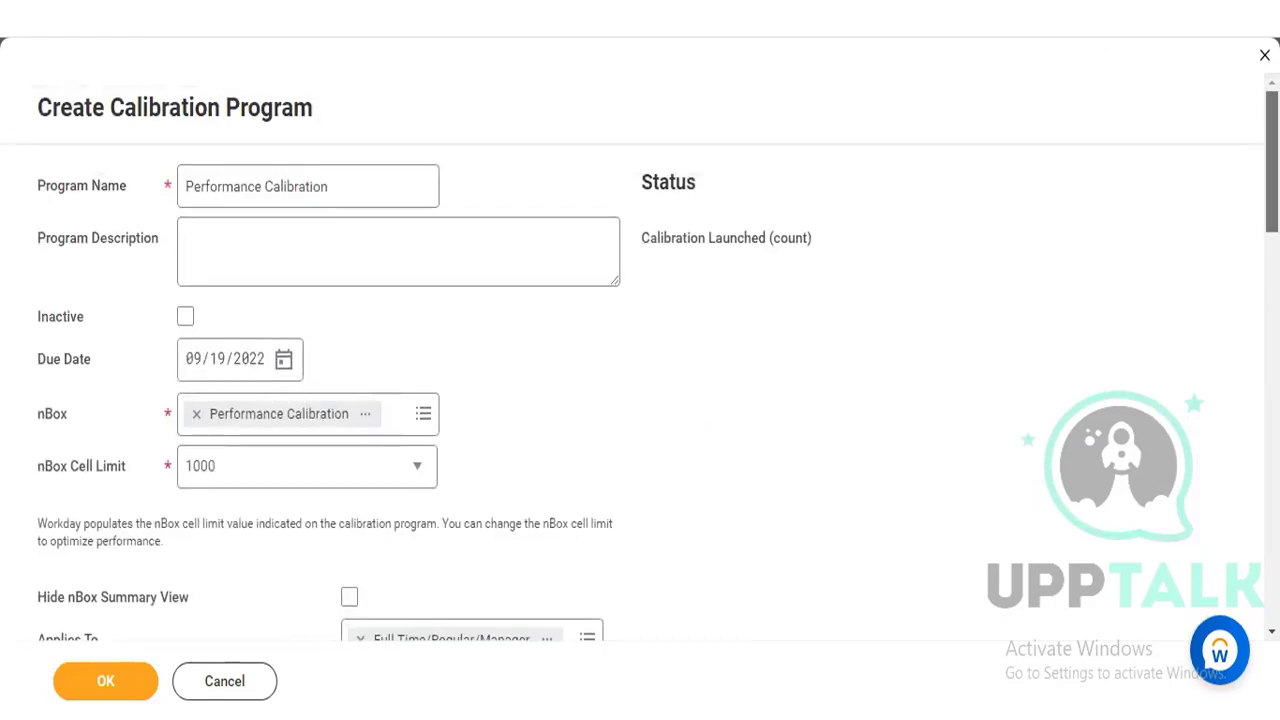
pyautogui.scroll(-15, 640, 360)
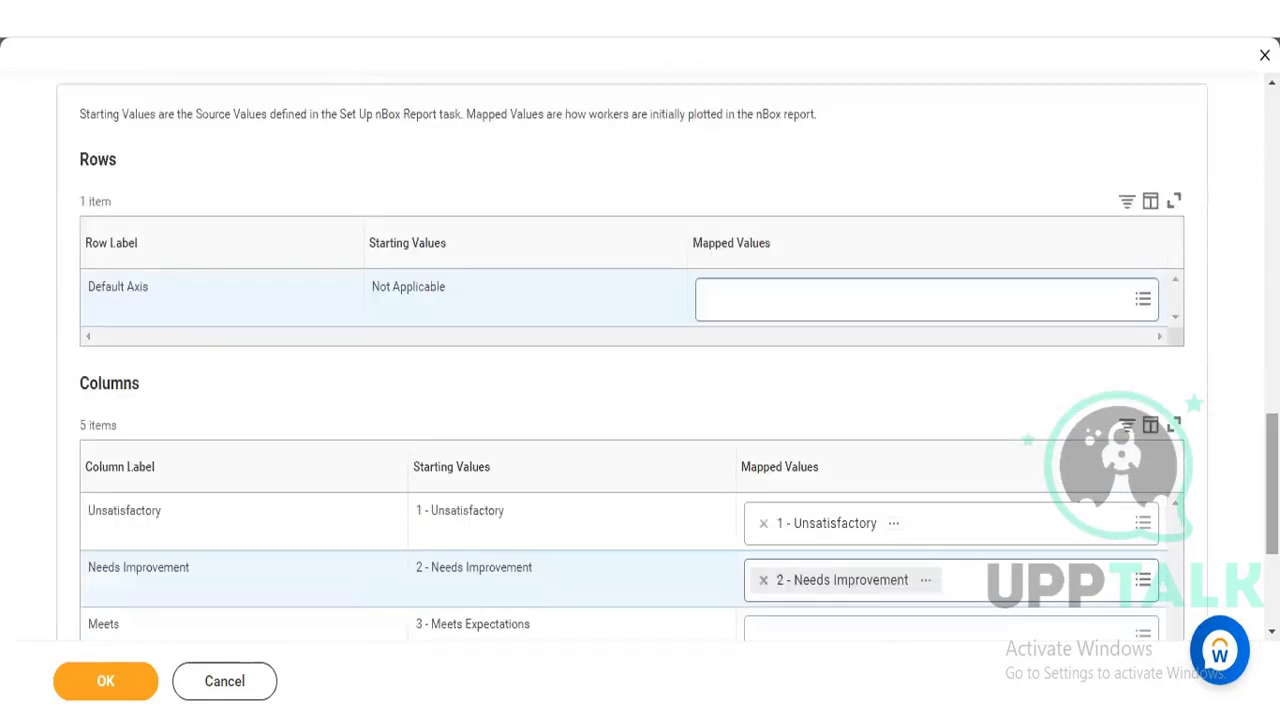
pyautogui.scroll(-2, 471, 420)
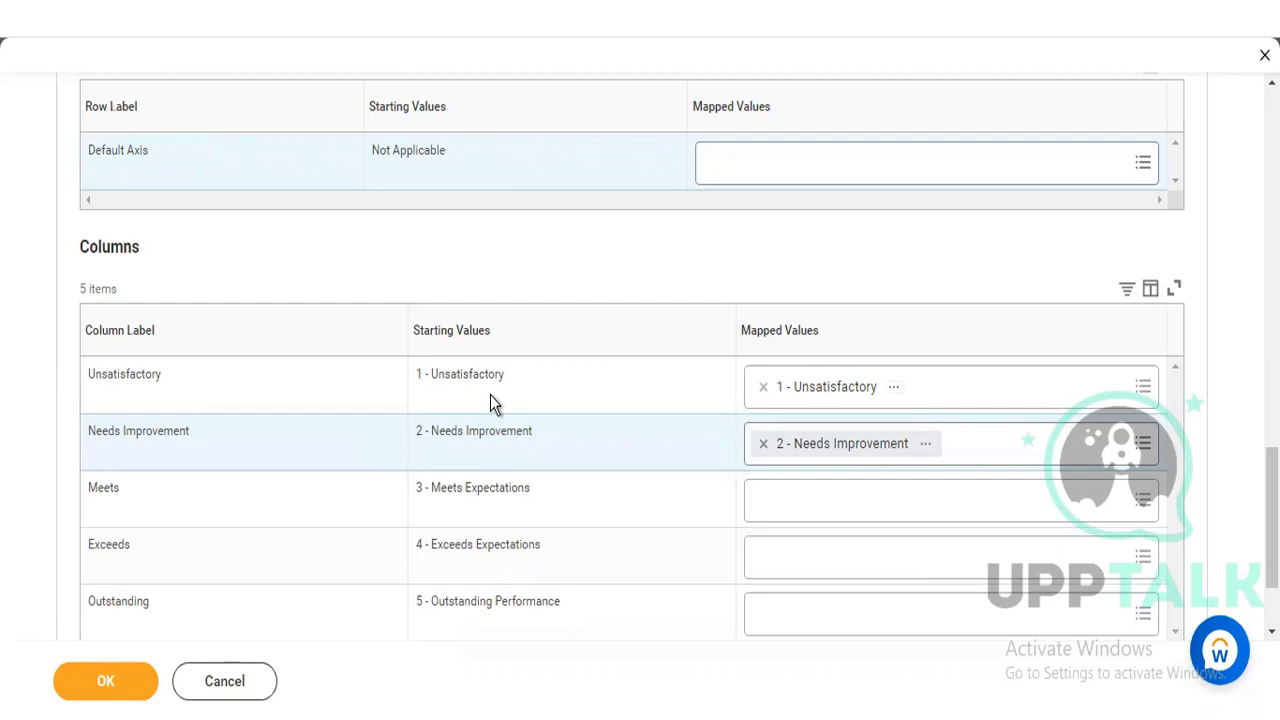
pyautogui.click(764, 388)
pyautogui.click(764, 386)
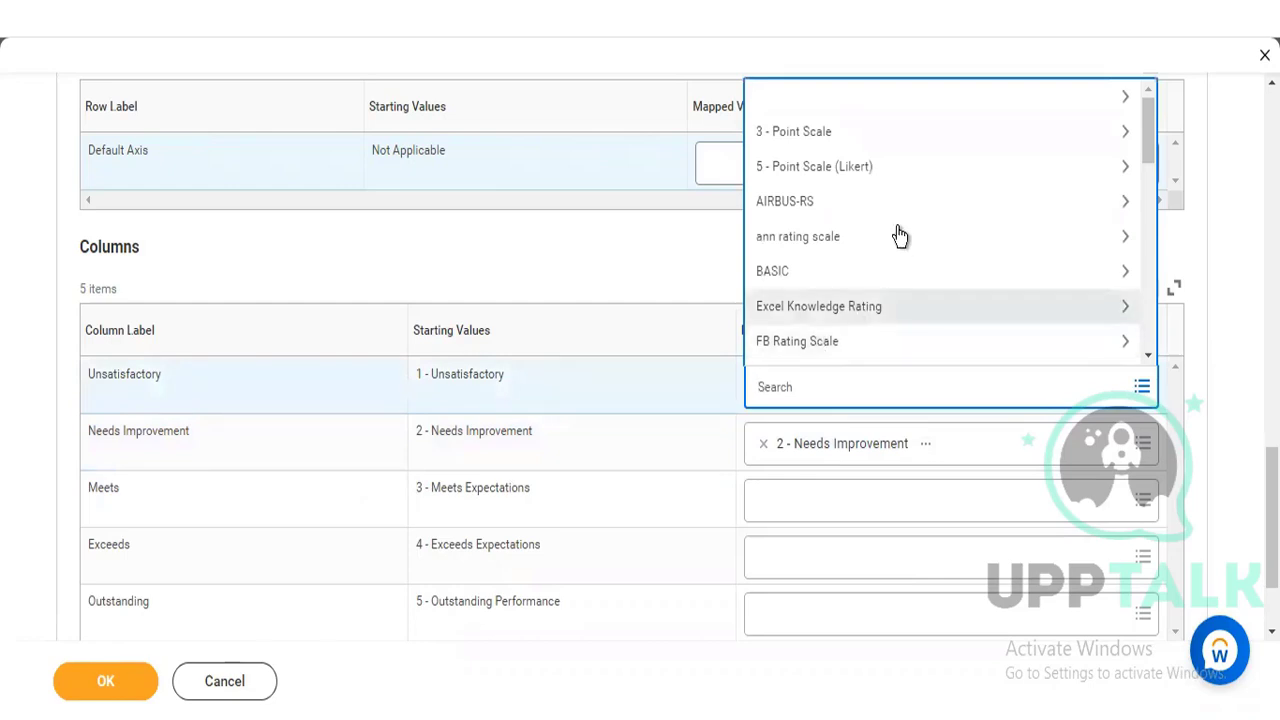
pyautogui.click(1127, 135)
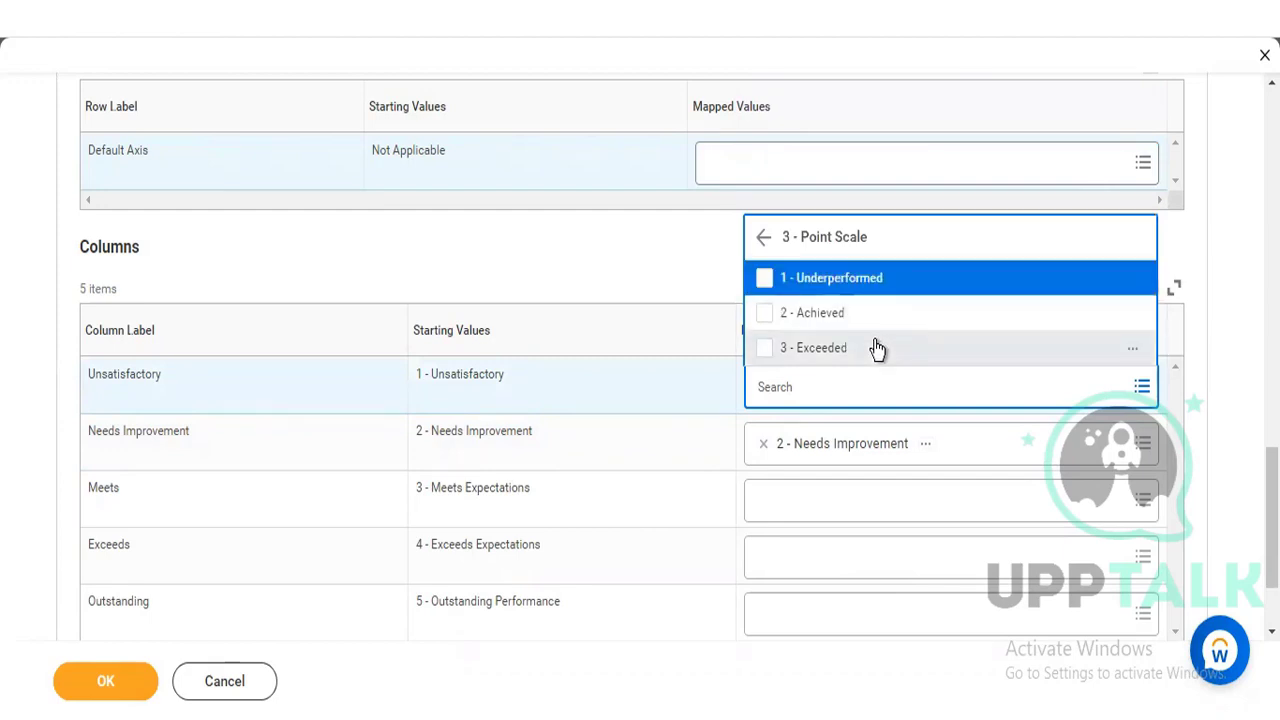
pyautogui.click(766, 284)
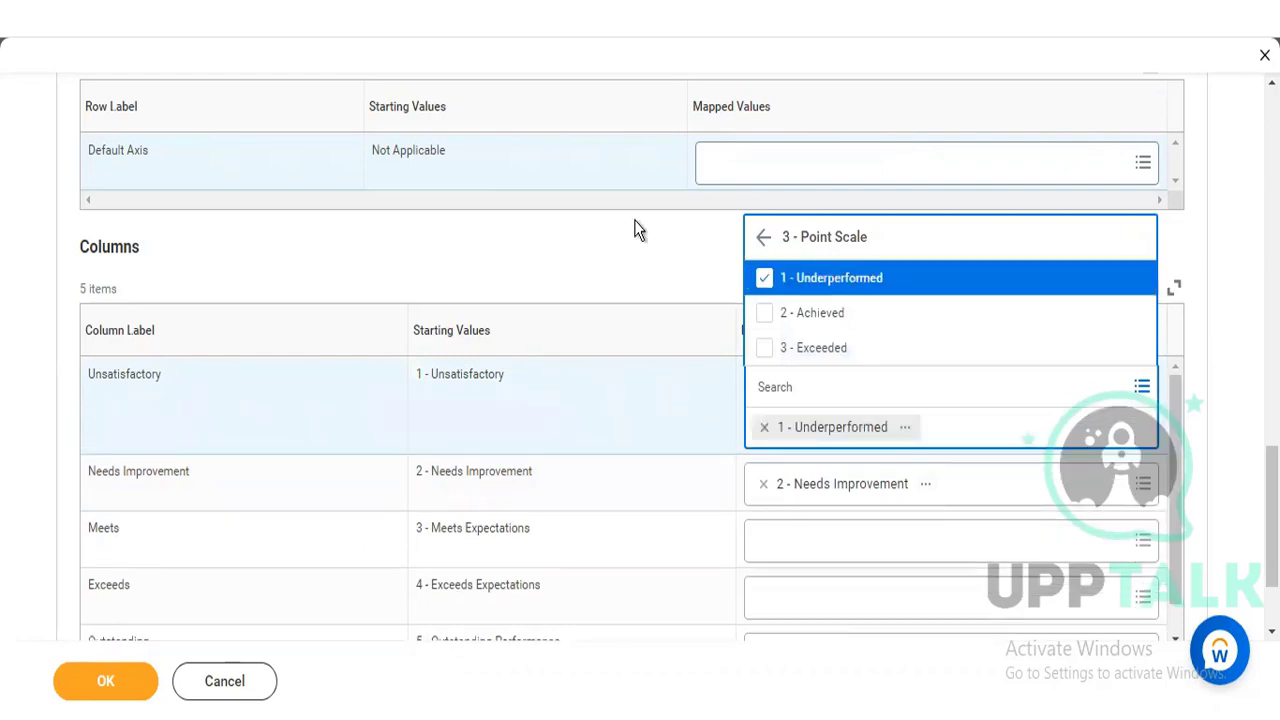
pyautogui.click(634, 220)
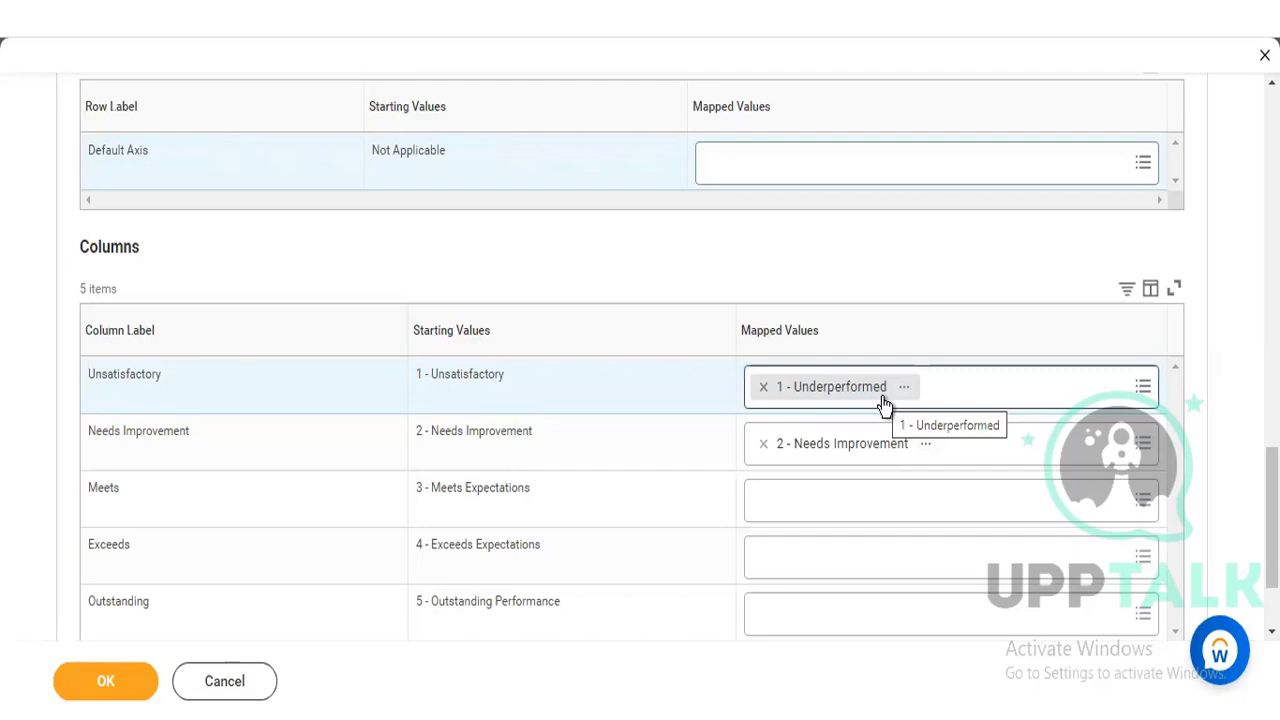
# - Clear the Unsatisfactory column's mapped value and look through the rating scales offered for it
pyautogui.click(762, 388)
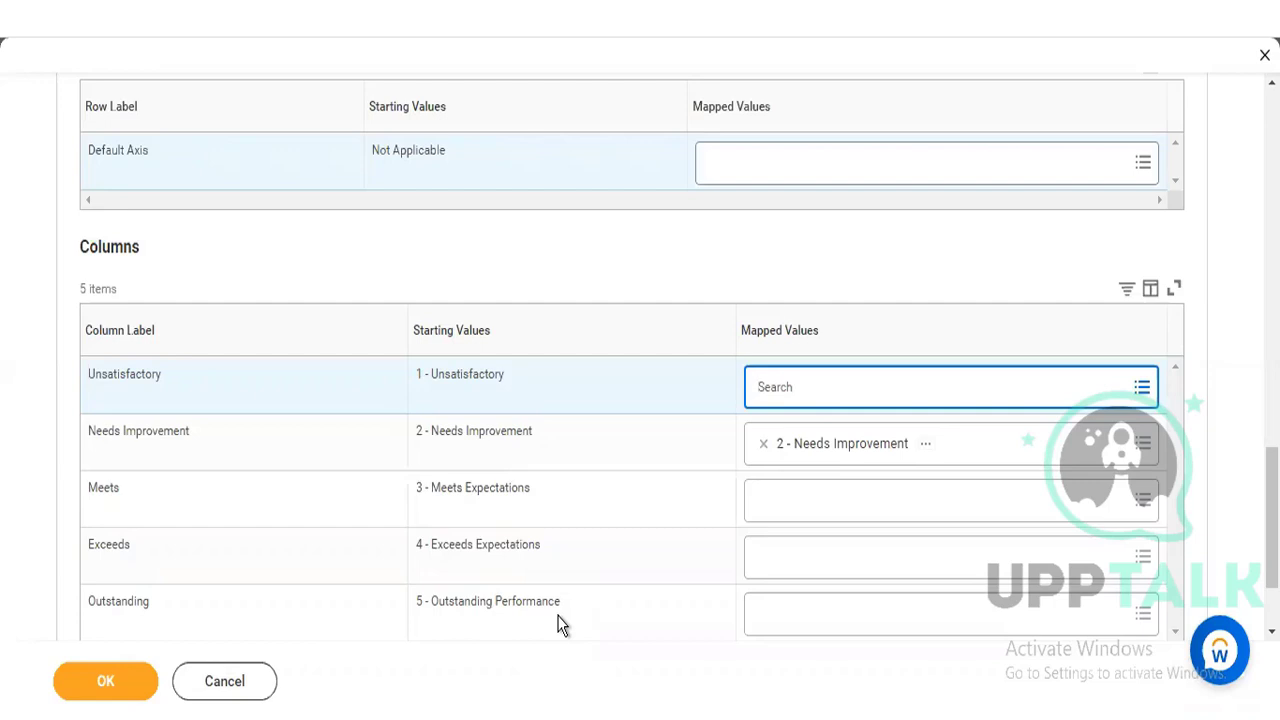
pyautogui.moveTo(548, 562)
pyautogui.click(786, 388)
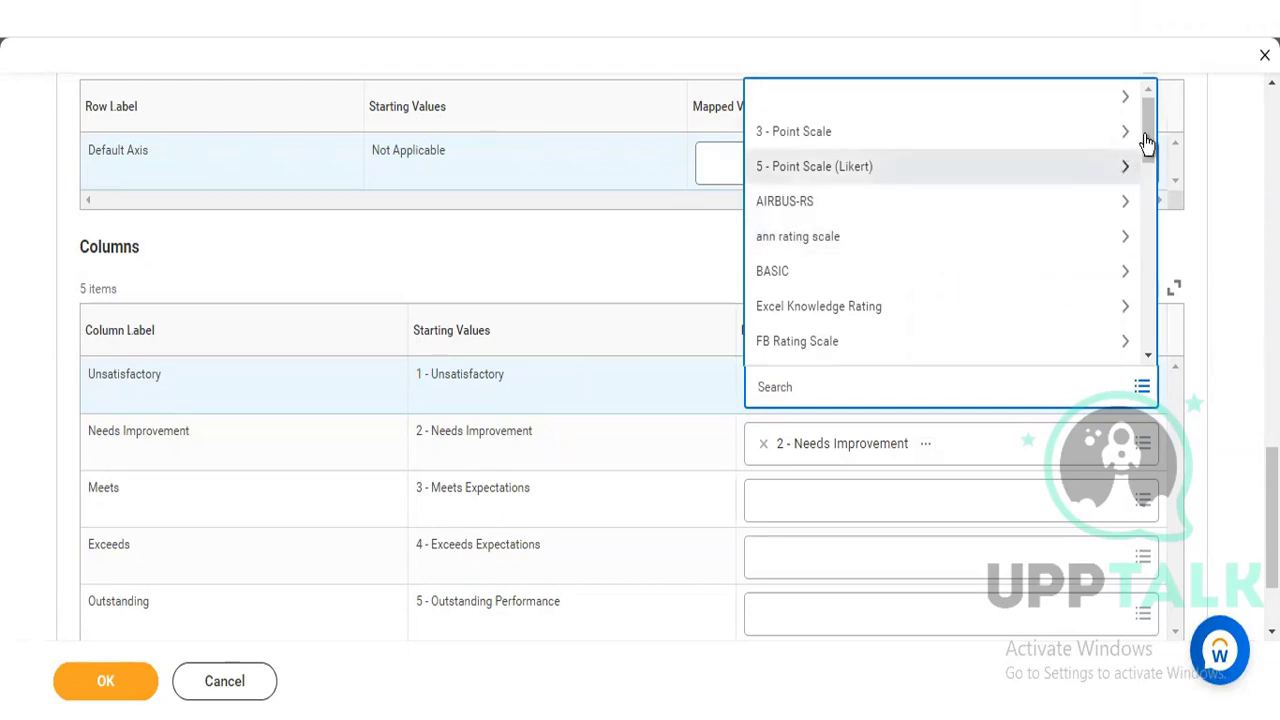
pyautogui.moveTo(1148, 140); pyautogui.dragTo(1148, 193)
pyautogui.scroll(-3, 1147, 207)
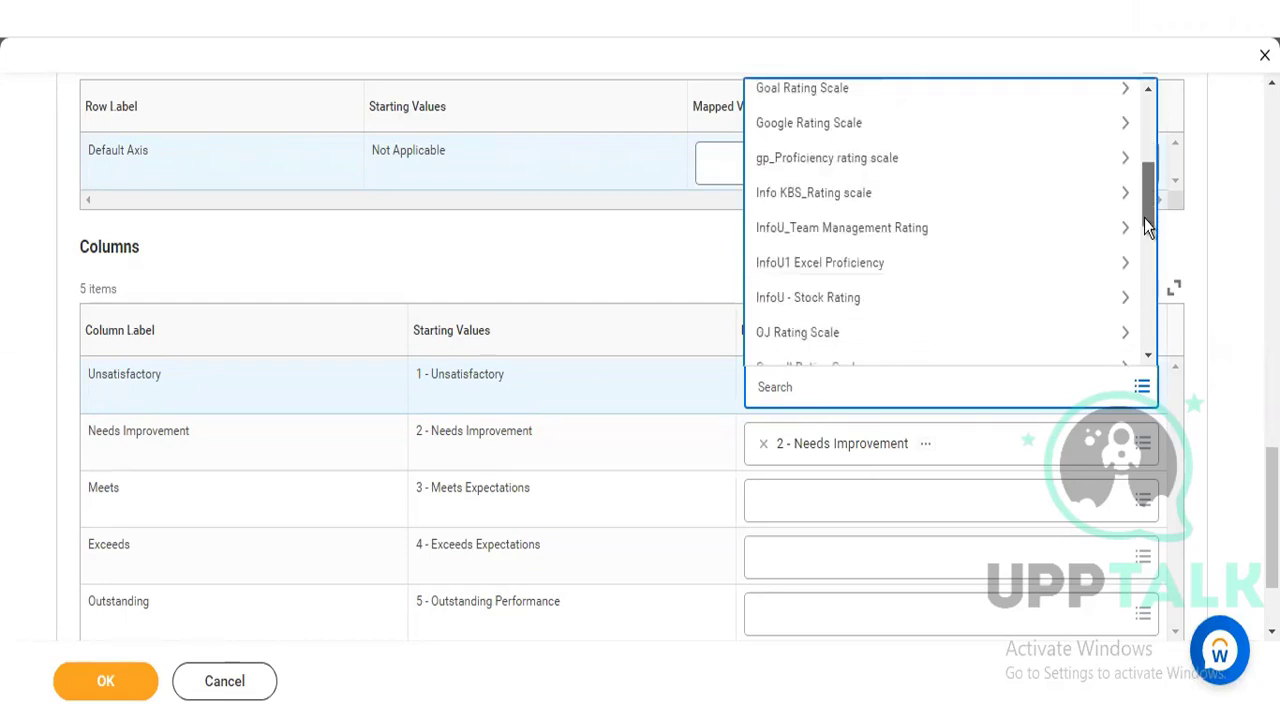
pyautogui.scroll(5, 1140, 104)
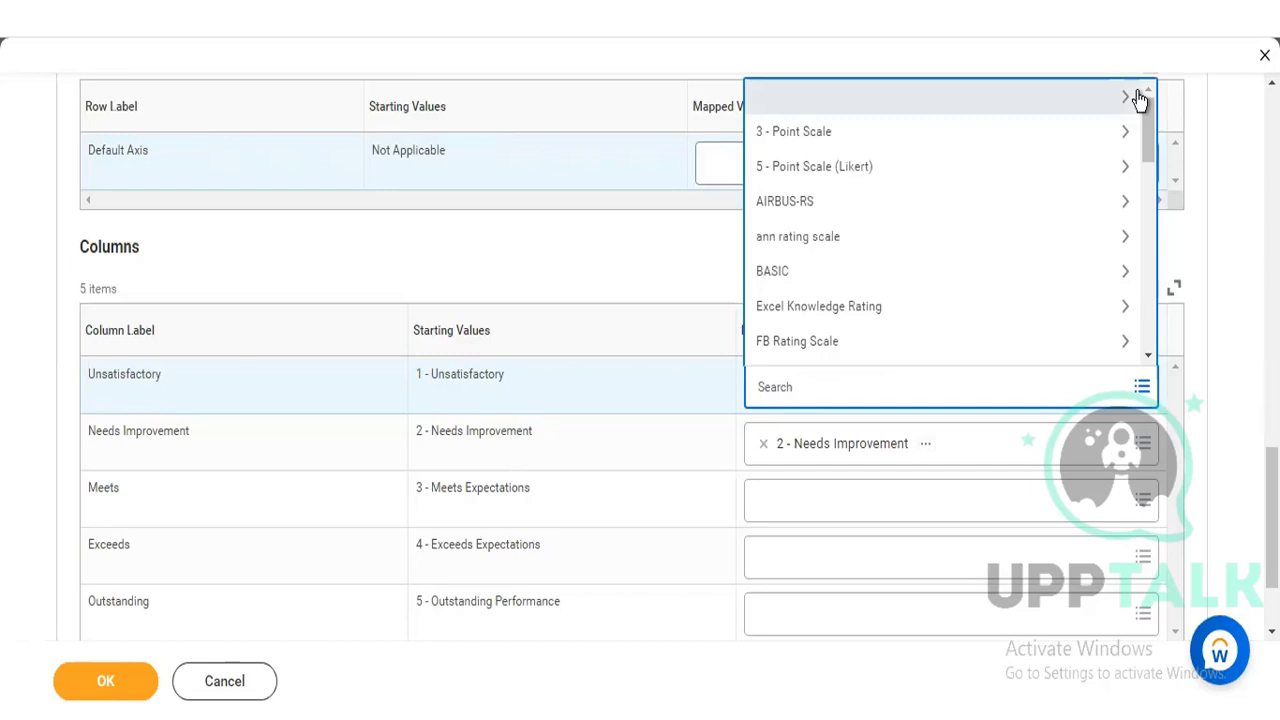
pyautogui.click(1140, 100)
pyautogui.click(605, 255)
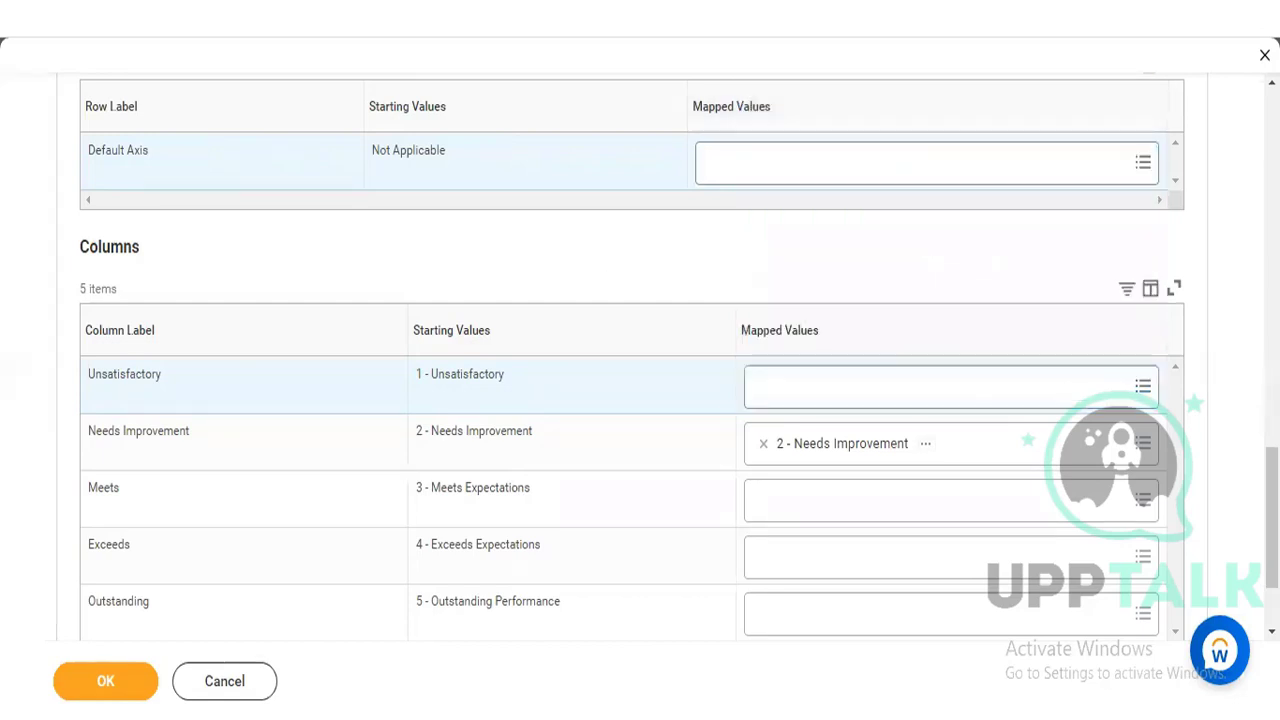
# - Map the Default Axis row to Not Applicable in the program's Calibration Value Mapping
pyautogui.scroll(15, 996, 400)
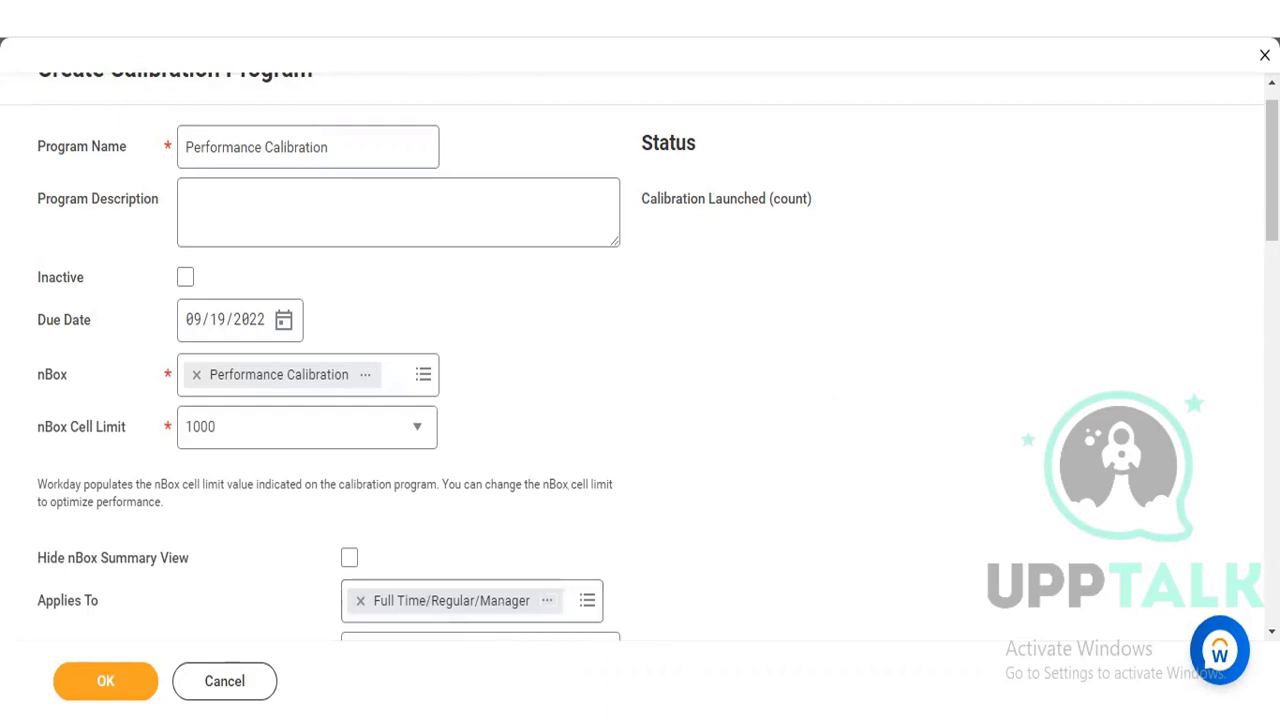
pyautogui.scroll(-4, 640, 354)
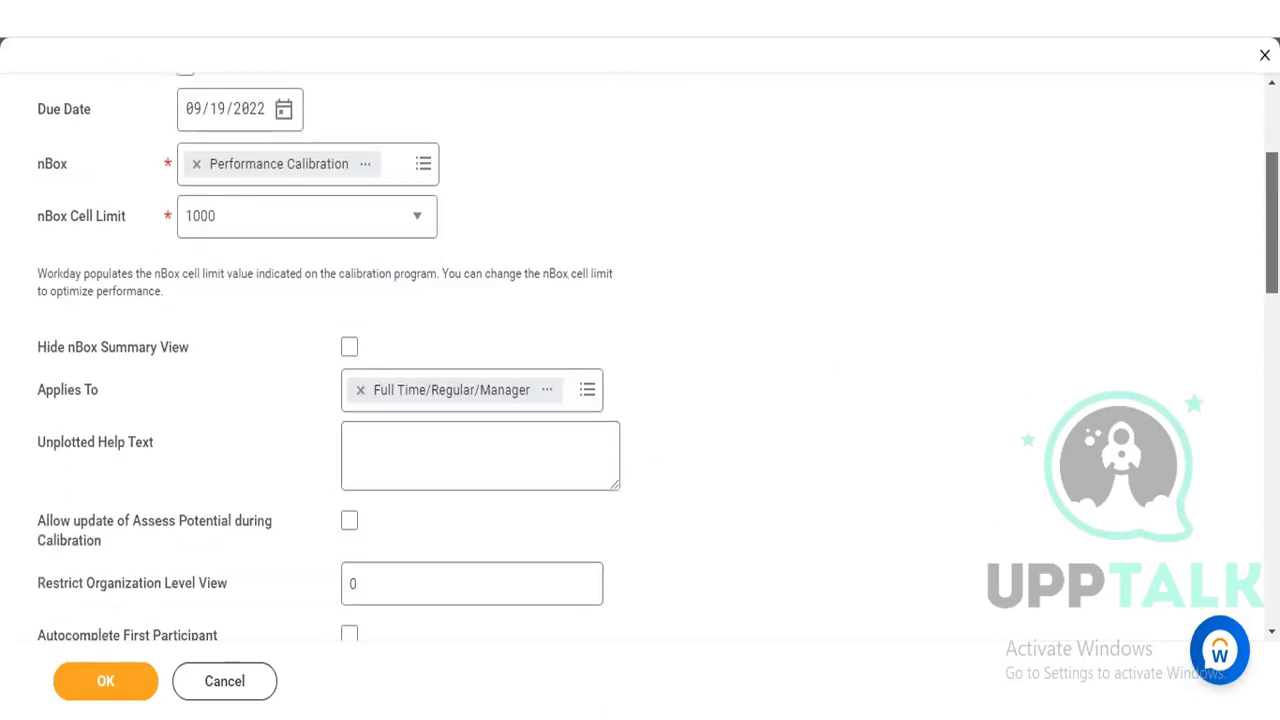
pyautogui.scroll(-1, 640, 354)
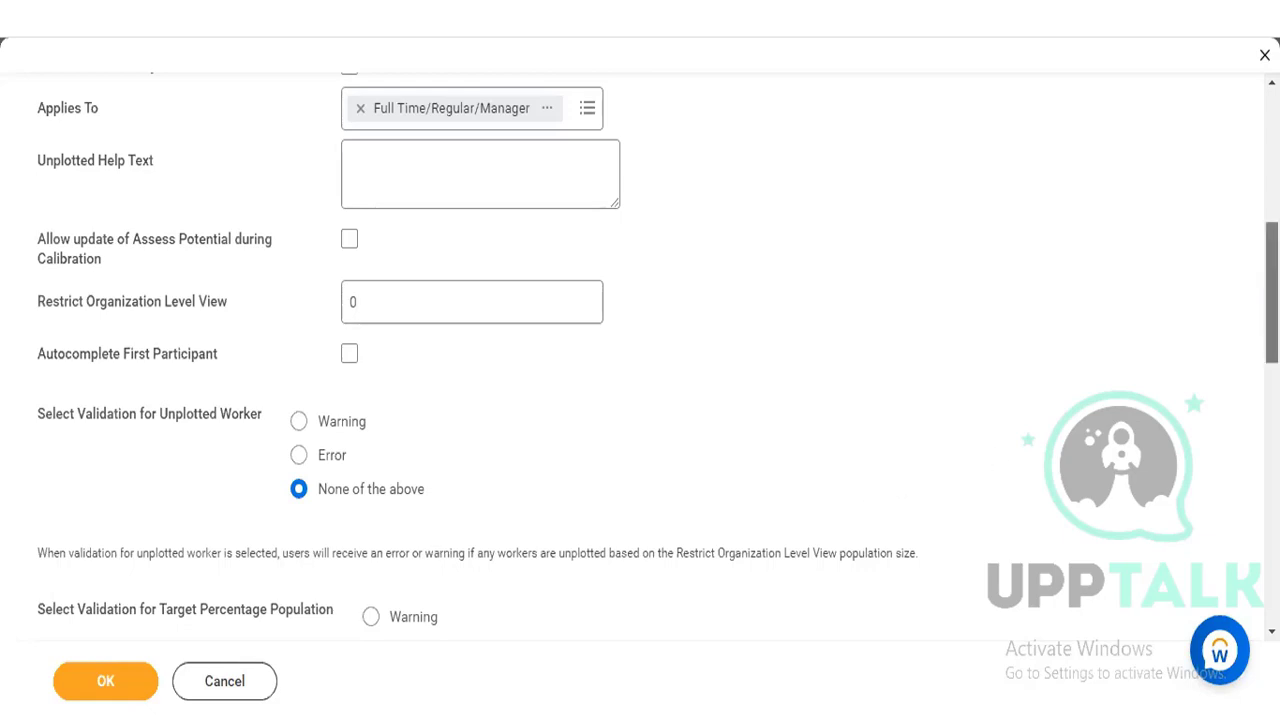
pyautogui.scroll(-5, 640, 376)
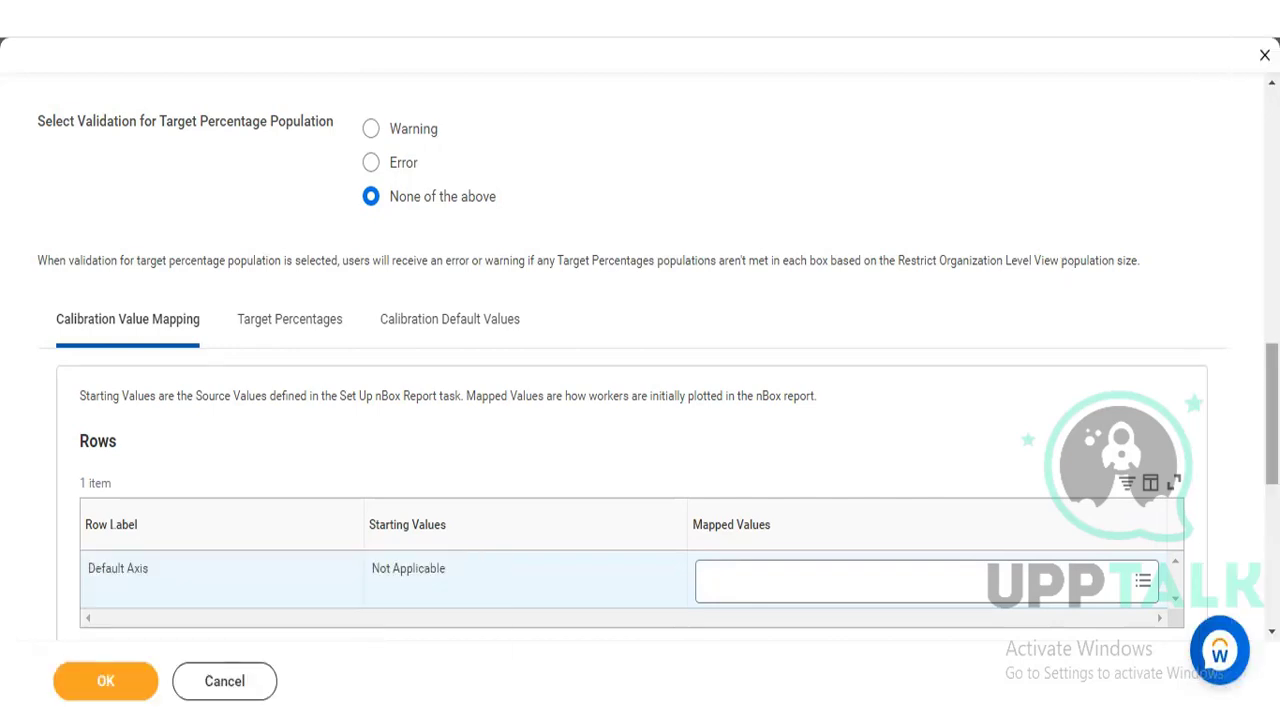
pyautogui.scroll(-5, 640, 400)
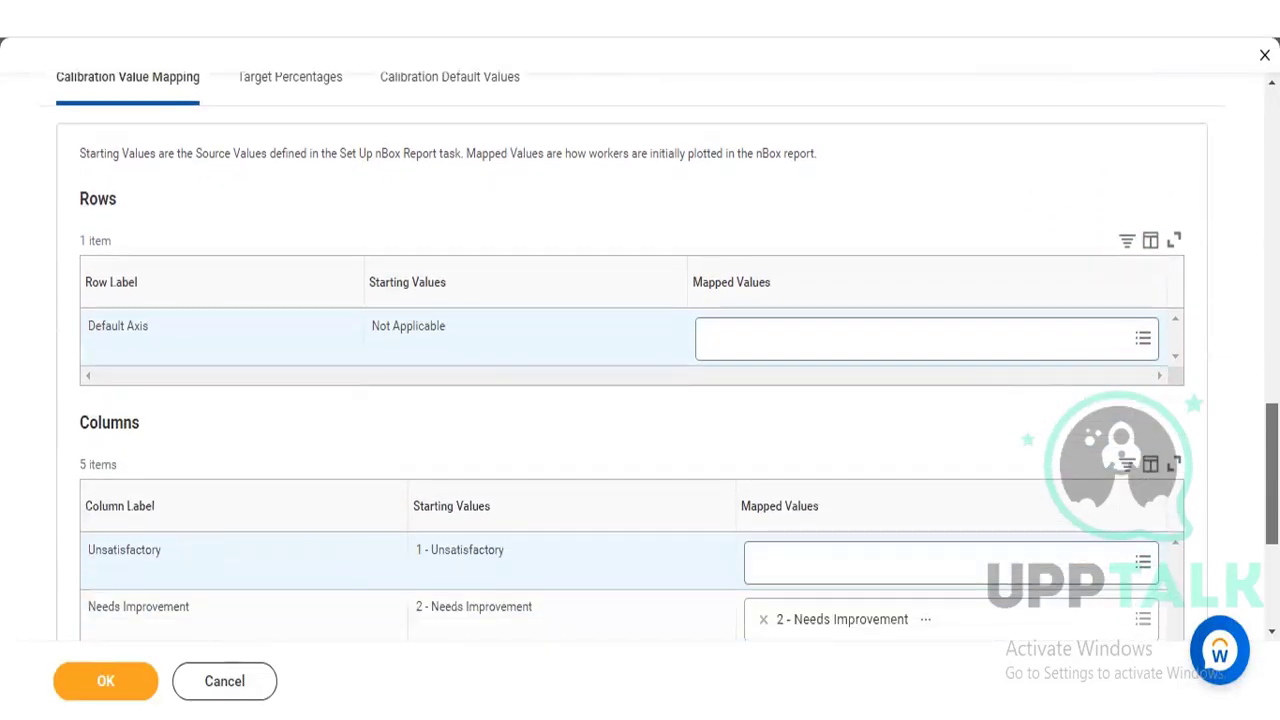
pyautogui.scroll(-3, 949, 329)
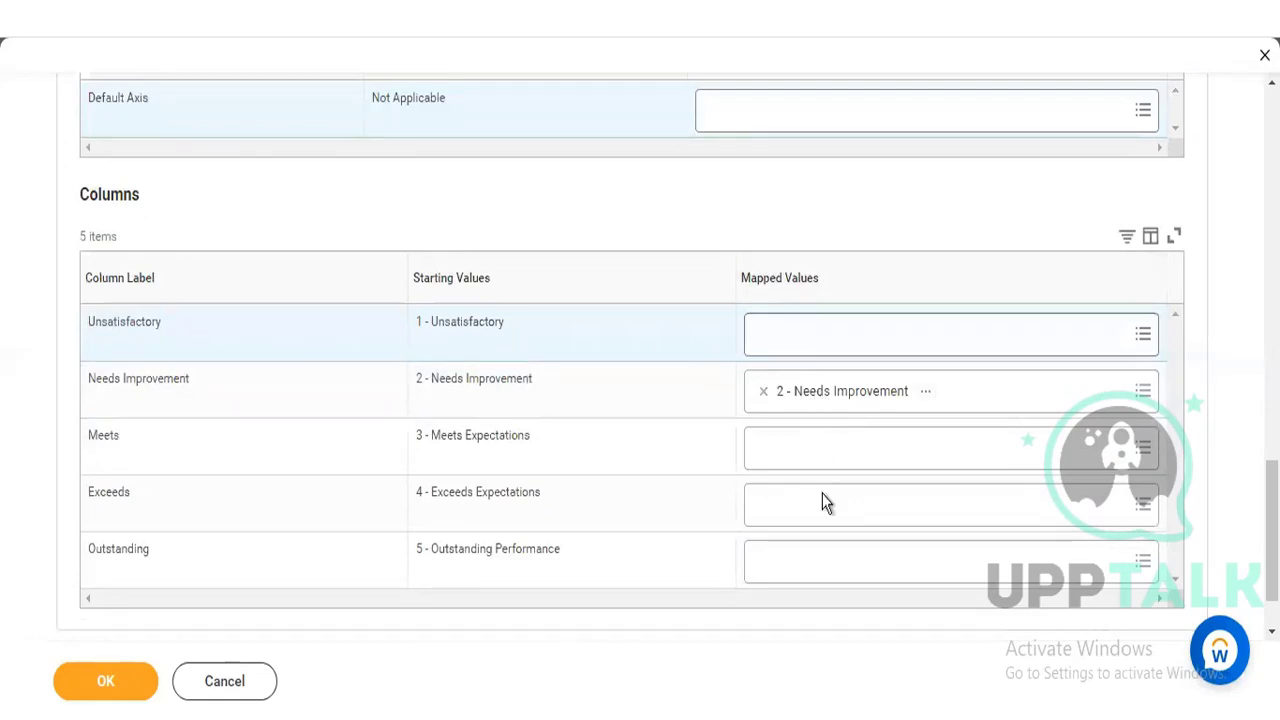
pyautogui.click(816, 122)
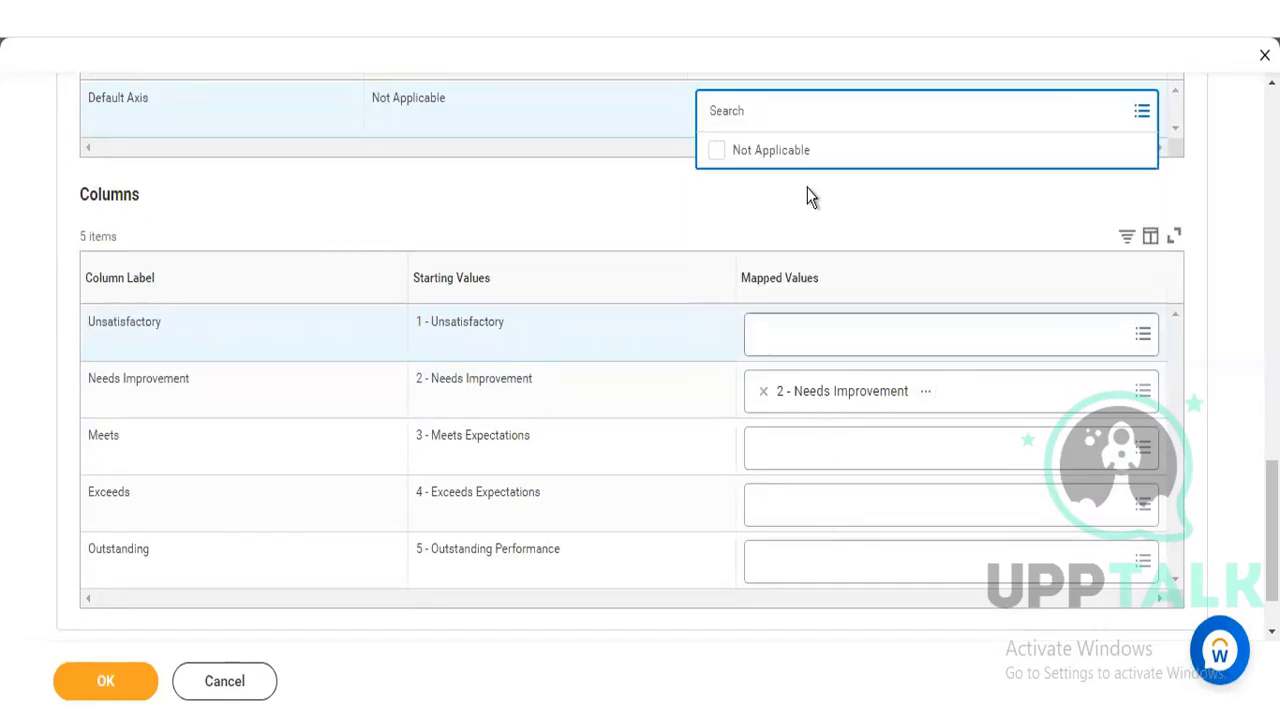
pyautogui.click(788, 150)
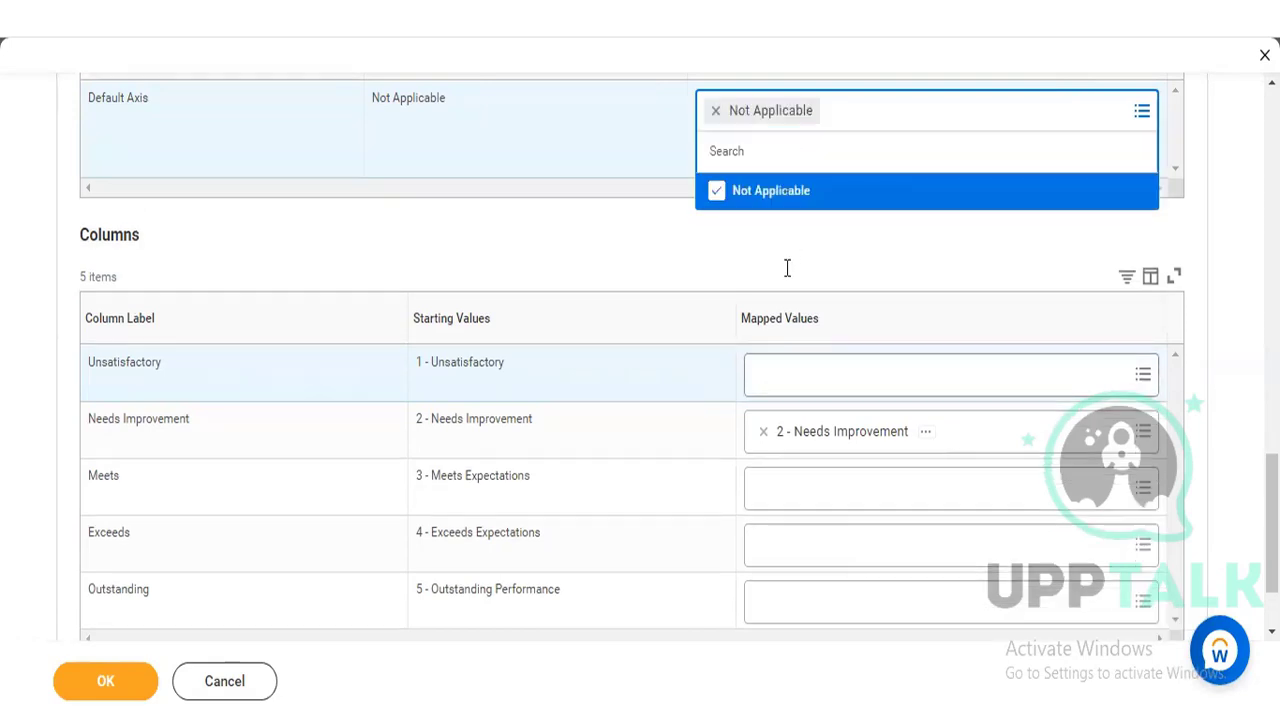
pyautogui.click(737, 345)
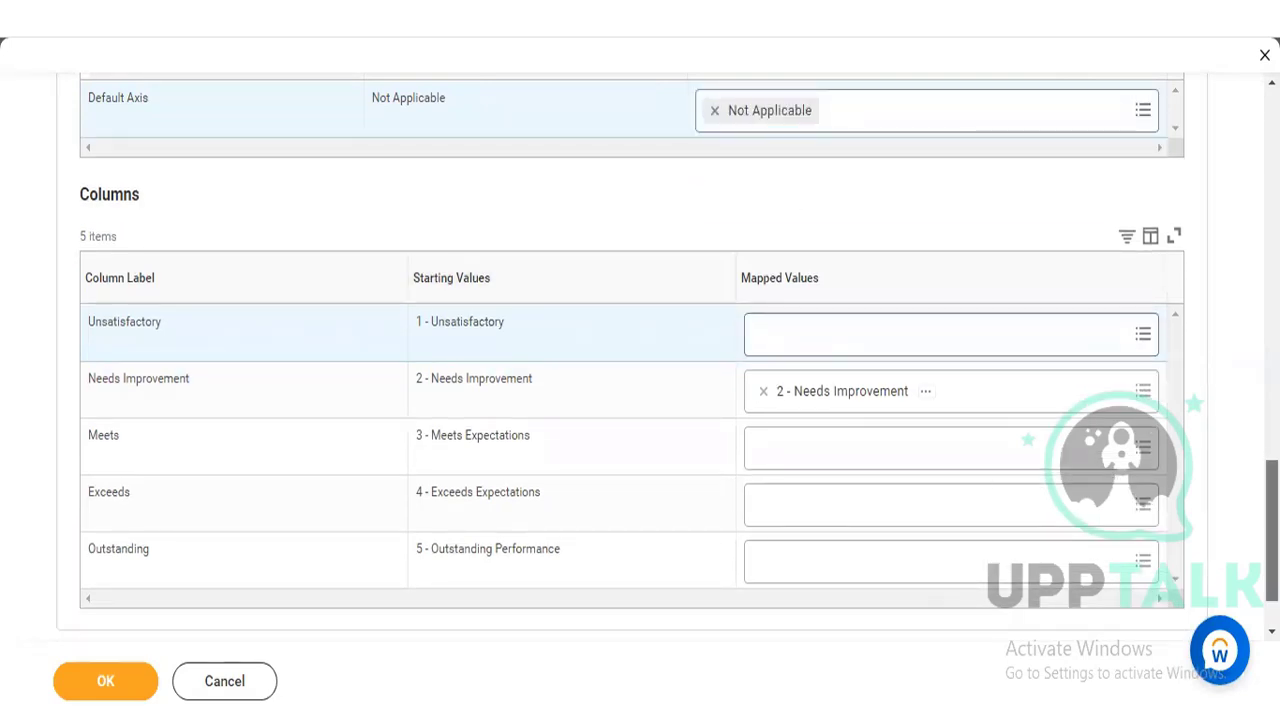
# - Examine the calibration program's Target Percentages for each box and its Calibration Default Values for row and column
pyautogui.scroll(3, 239, 297)
pyautogui.scroll(1, 239, 297)
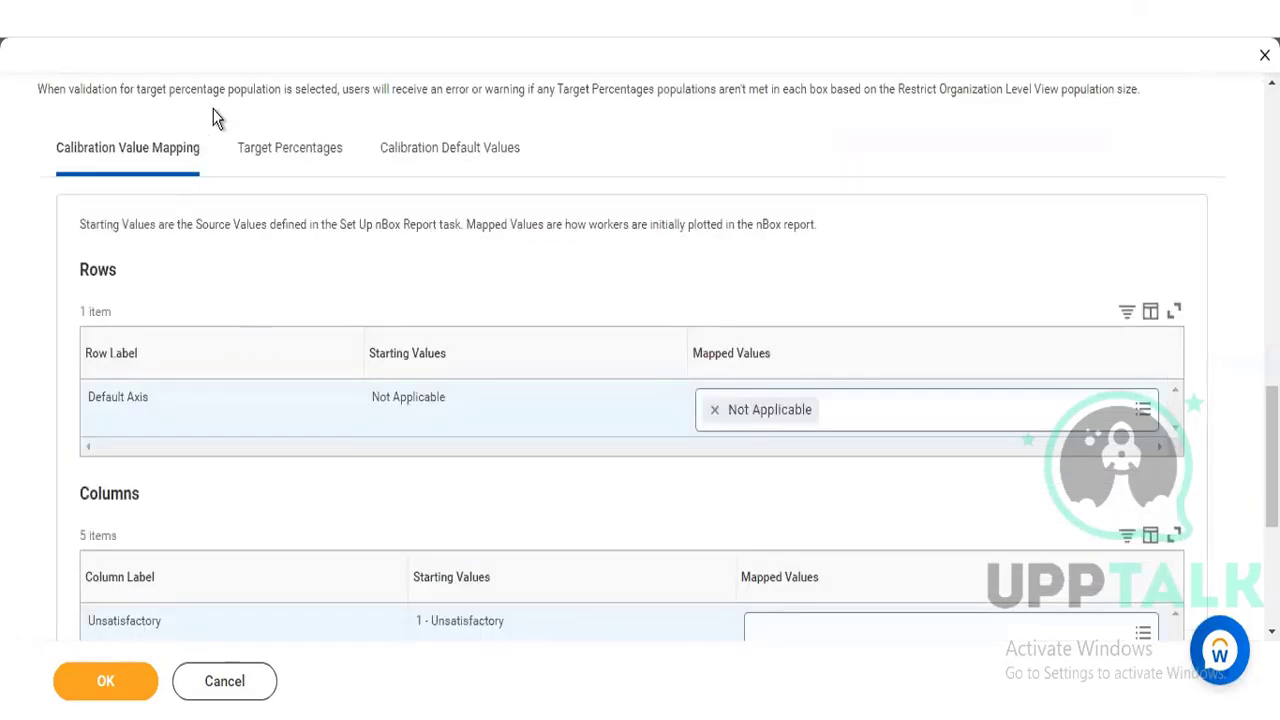
pyautogui.click(308, 150)
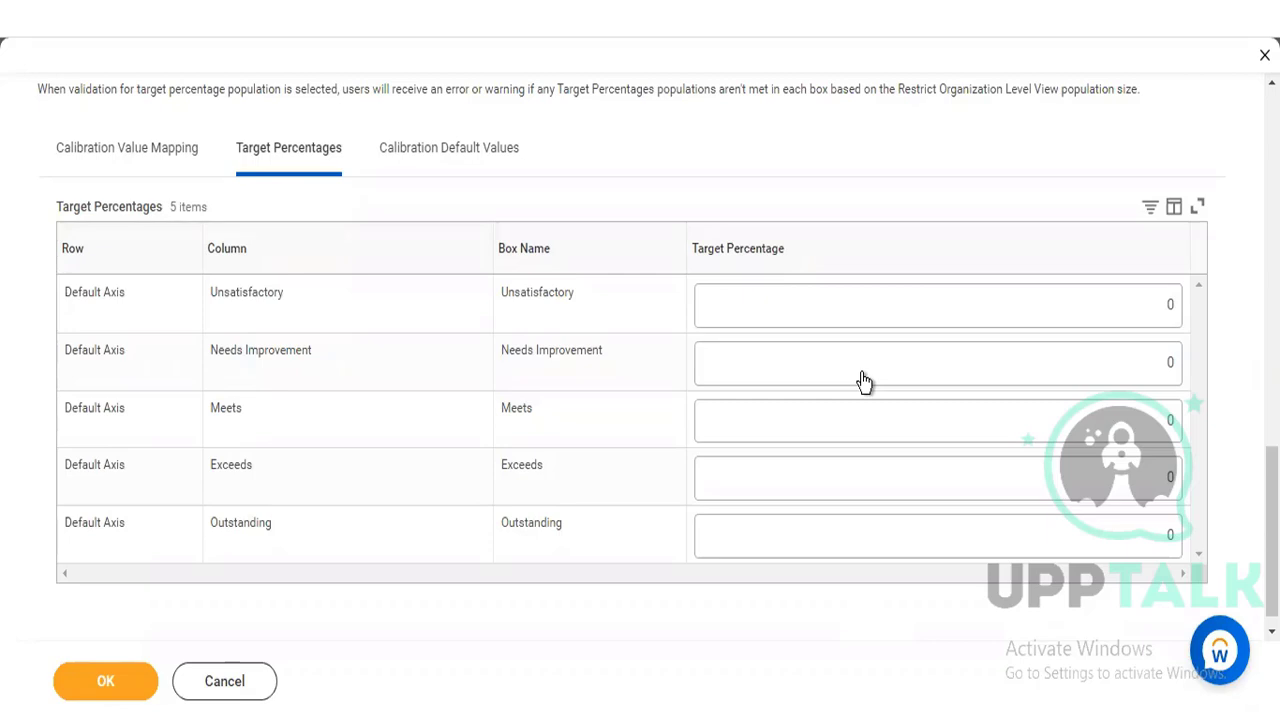
pyautogui.click(418, 145)
pyautogui.click(430, 147)
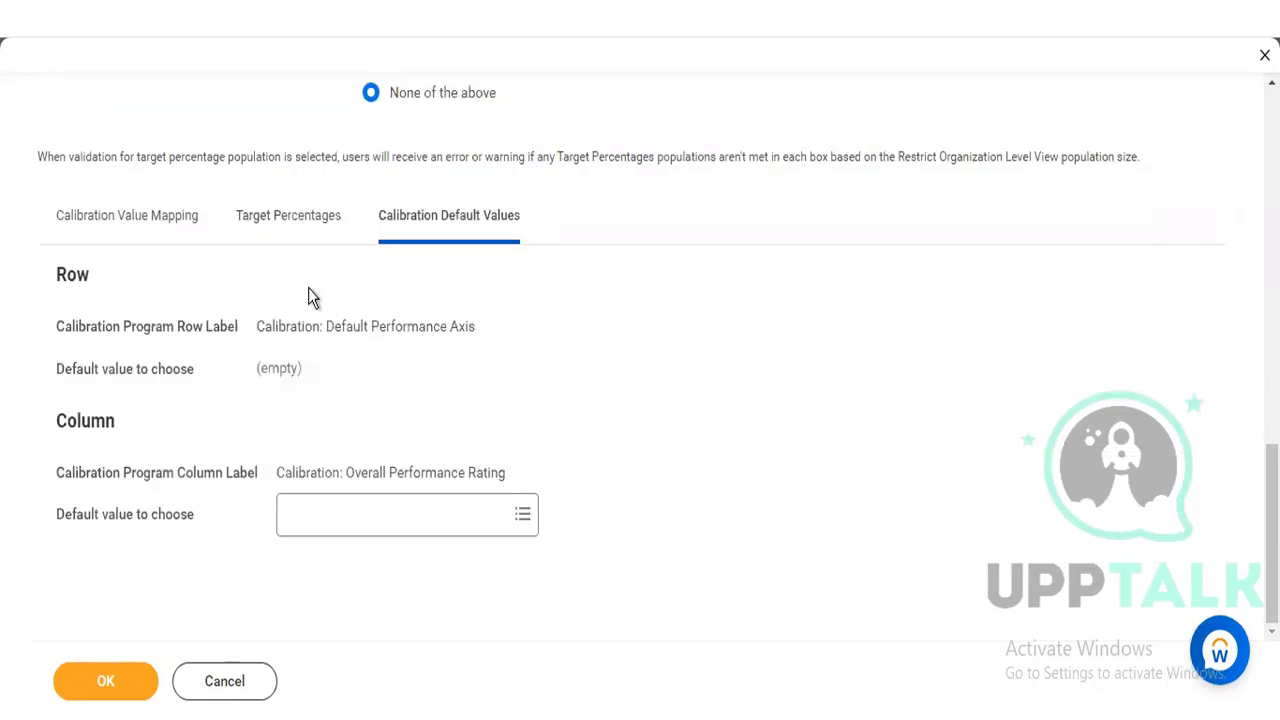